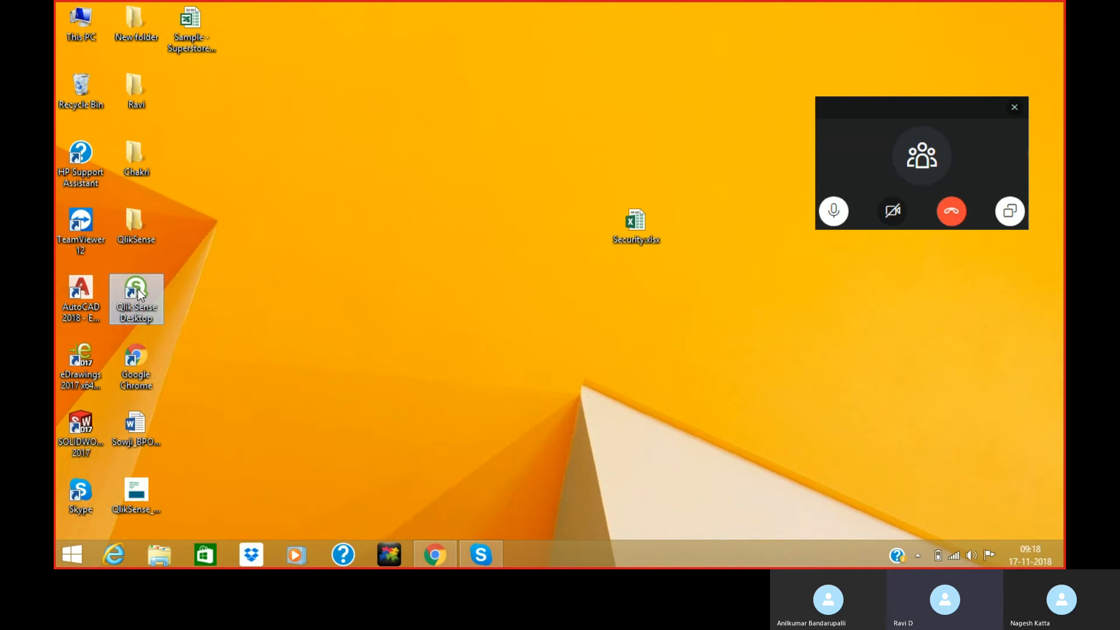
Launch Qlik Sense Desktop, dismiss the Skype call windows, and log in with the saved account.
{"action": "double_click", "coordinate": [138, 292]}
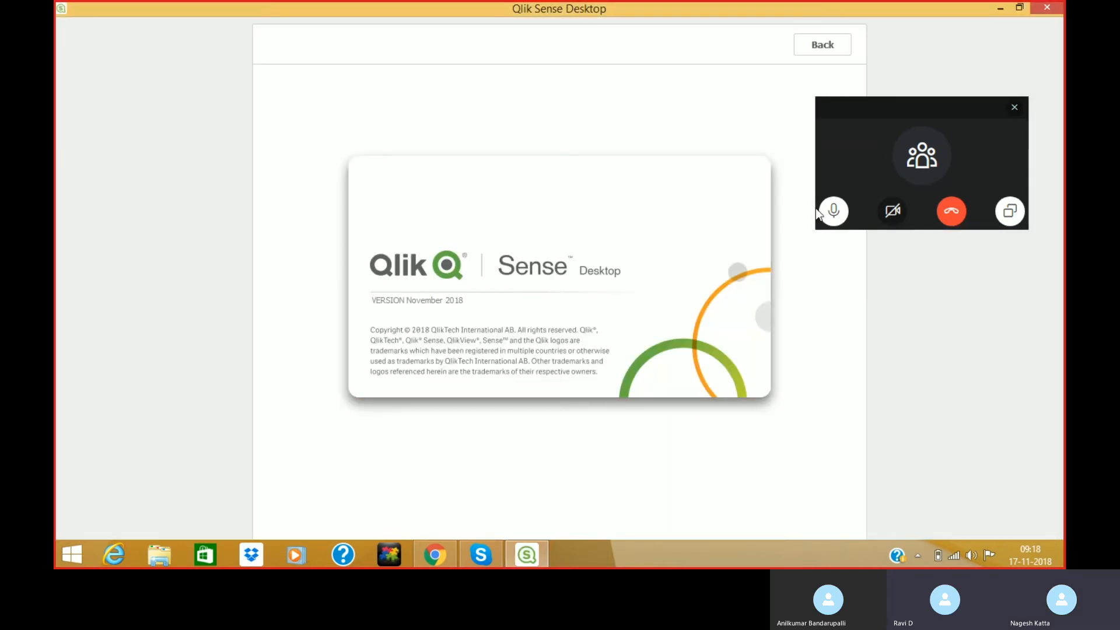
{"action": "left_click", "coordinate": [1016, 108]}
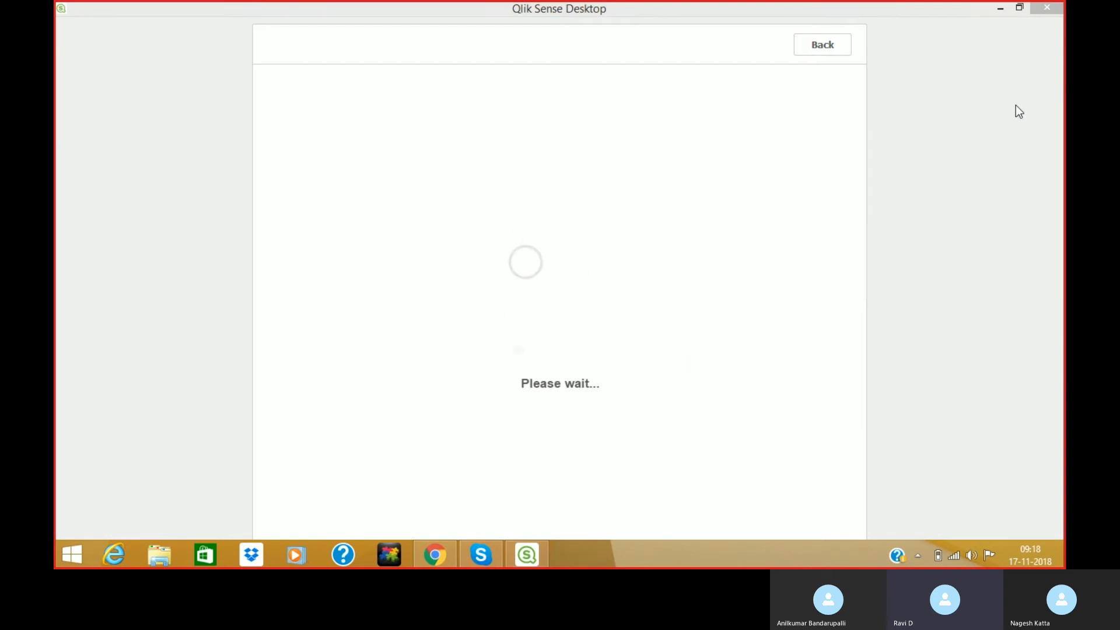
{"action": "left_click", "coordinate": [481, 554]}
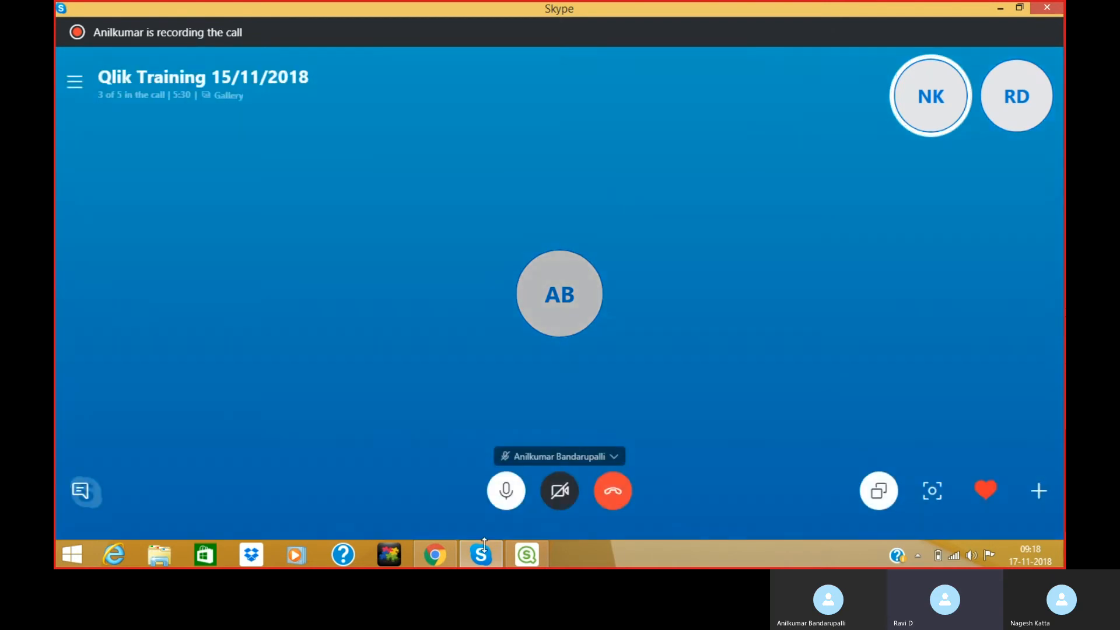
{"action": "left_click", "coordinate": [483, 551]}
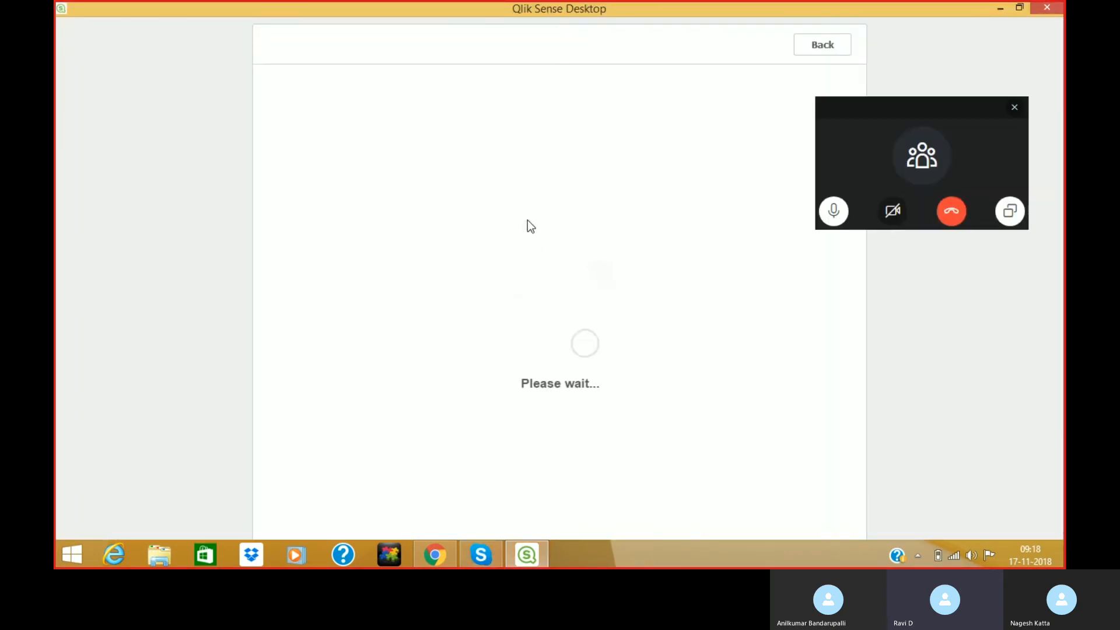
{"action": "left_click", "coordinate": [1016, 108]}
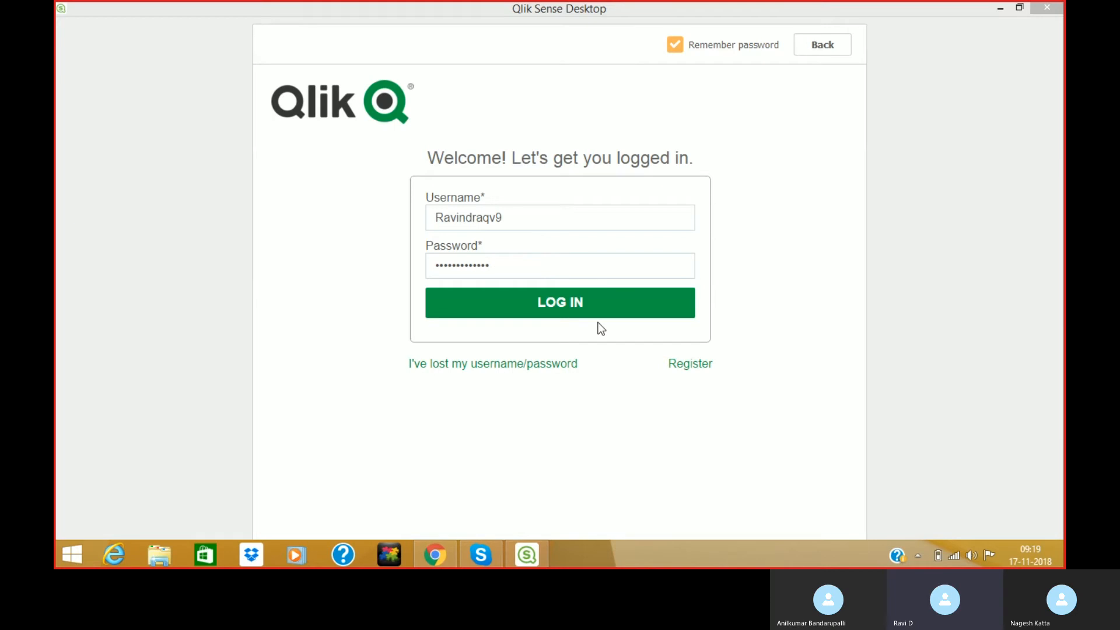
{"action": "left_click", "coordinate": [554, 302]}
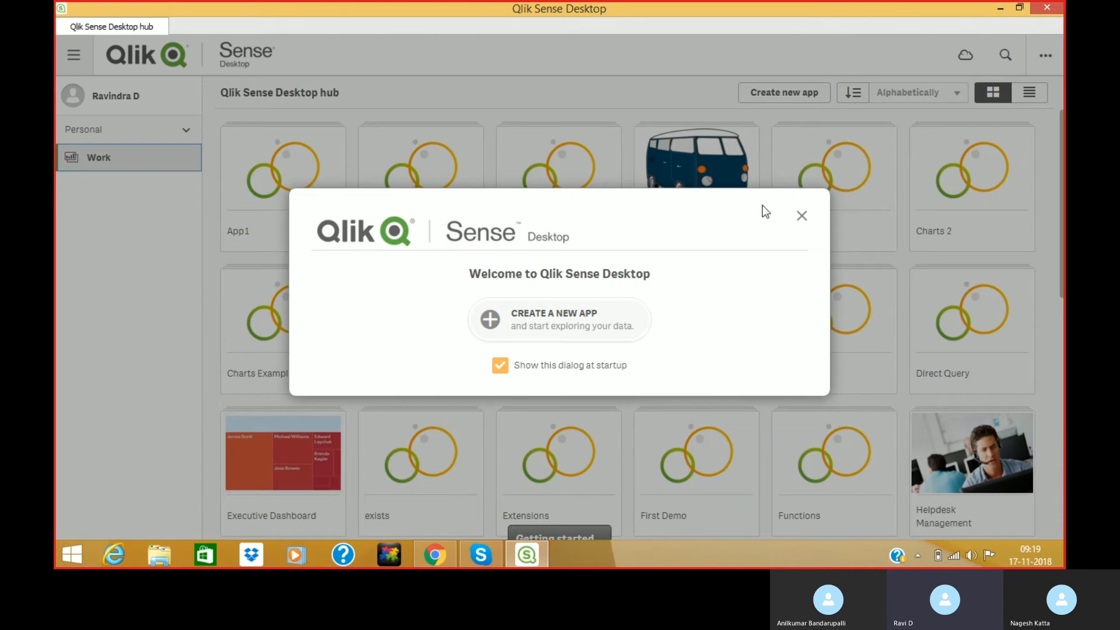
Untick 'Show this dialog at startup' and close the Welcome to Qlik Sense Desktop dialog.
{"action": "left_click", "coordinate": [500, 366]}
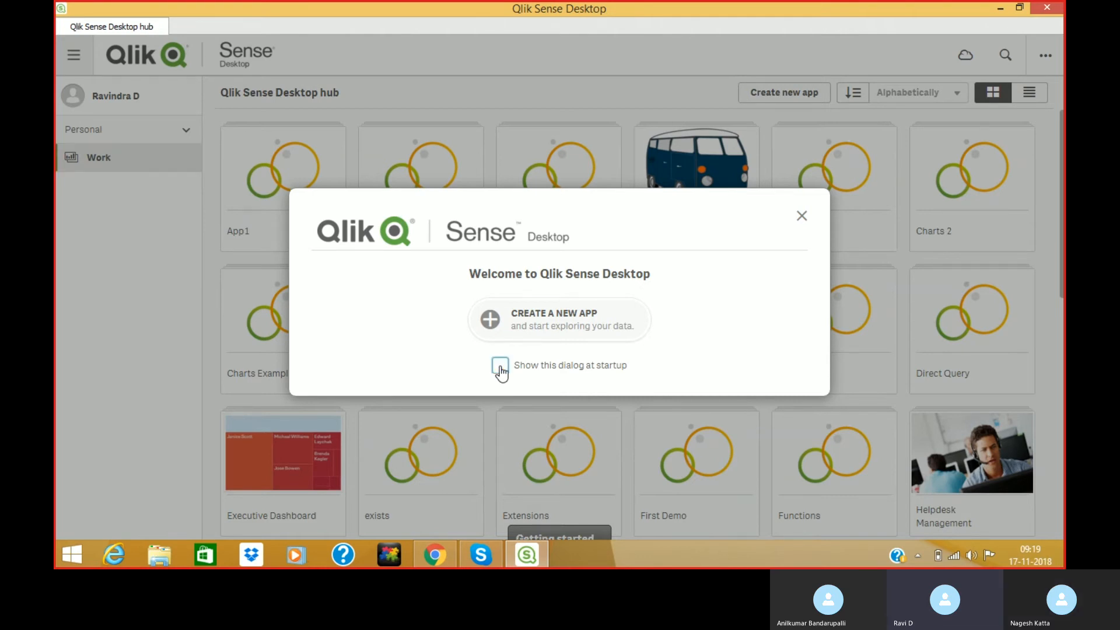
{"action": "left_click", "coordinate": [802, 218]}
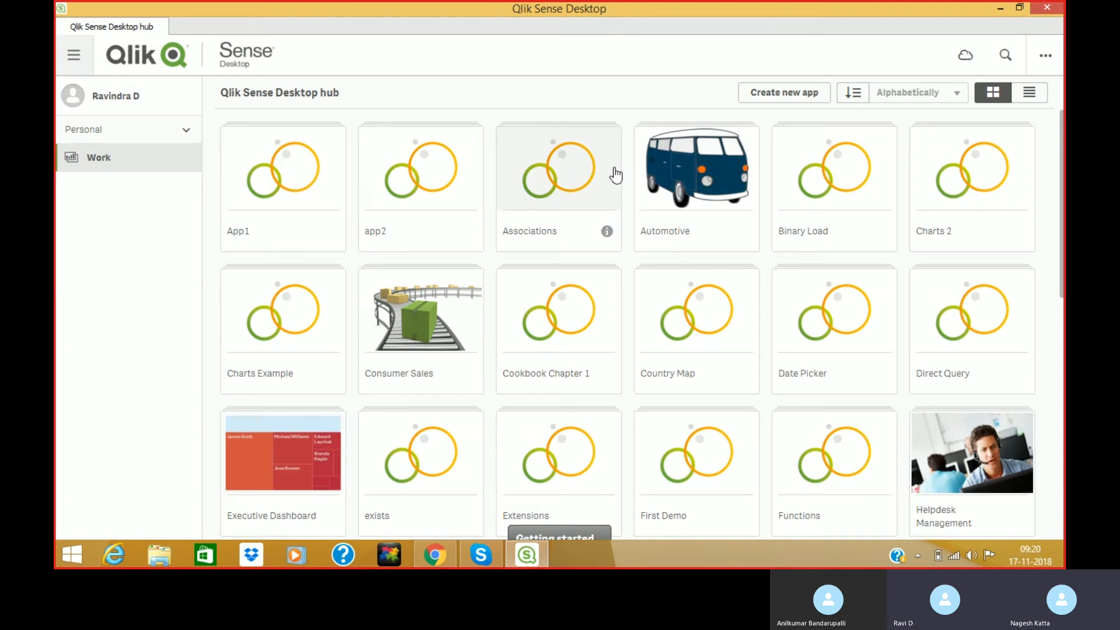
{"action": "left_click", "coordinate": [146, 553]}
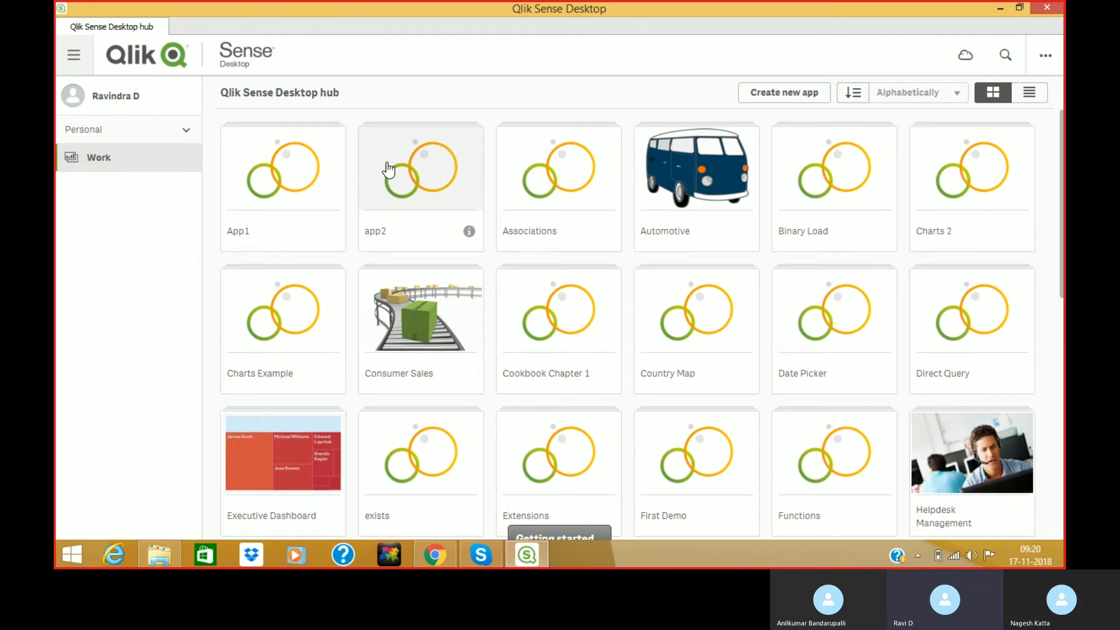
Browse File Explorer to Documents\Qlik\Sense\Apps to view the .qvf app files, then return to Qlik.
{"action": "left_click", "coordinate": [173, 555]}
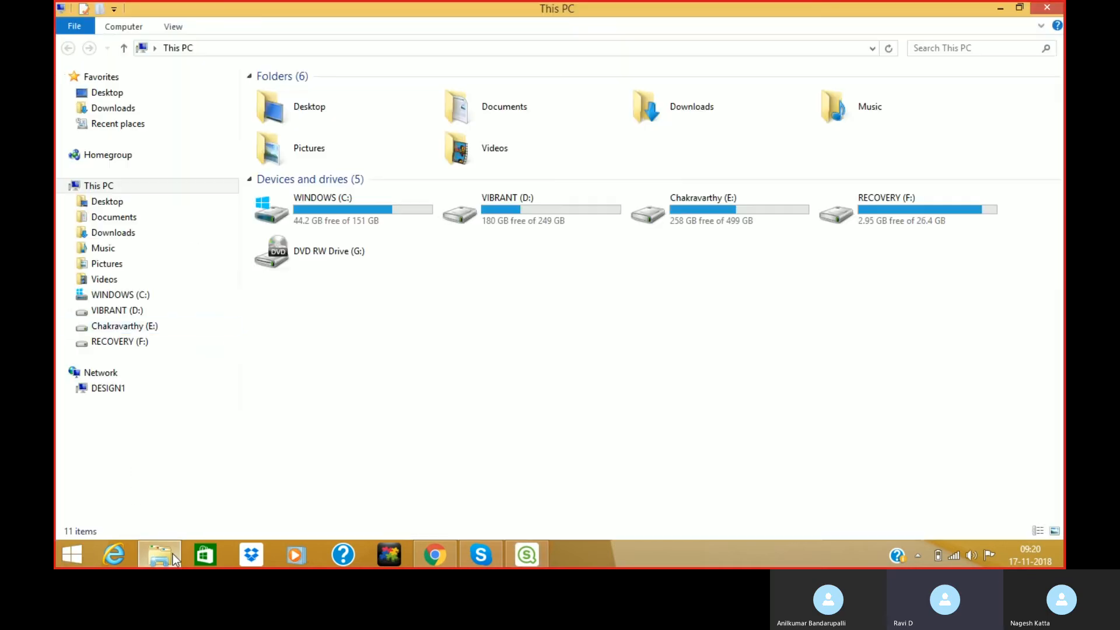
{"action": "left_click", "coordinate": [142, 218]}
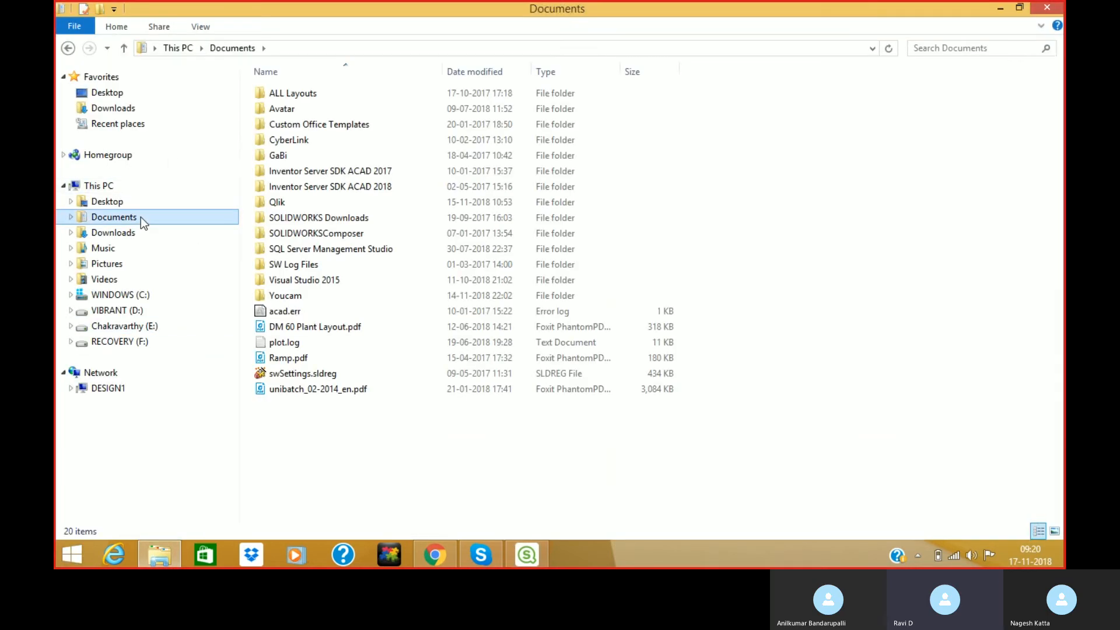
{"action": "double_click", "coordinate": [295, 202]}
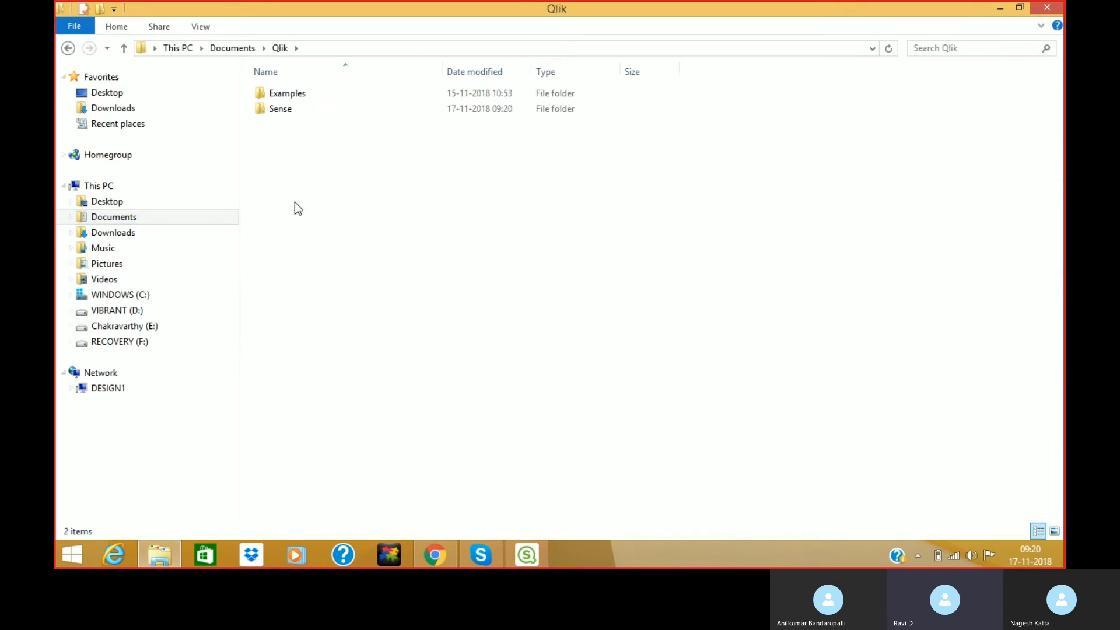
{"action": "left_click", "coordinate": [287, 111]}
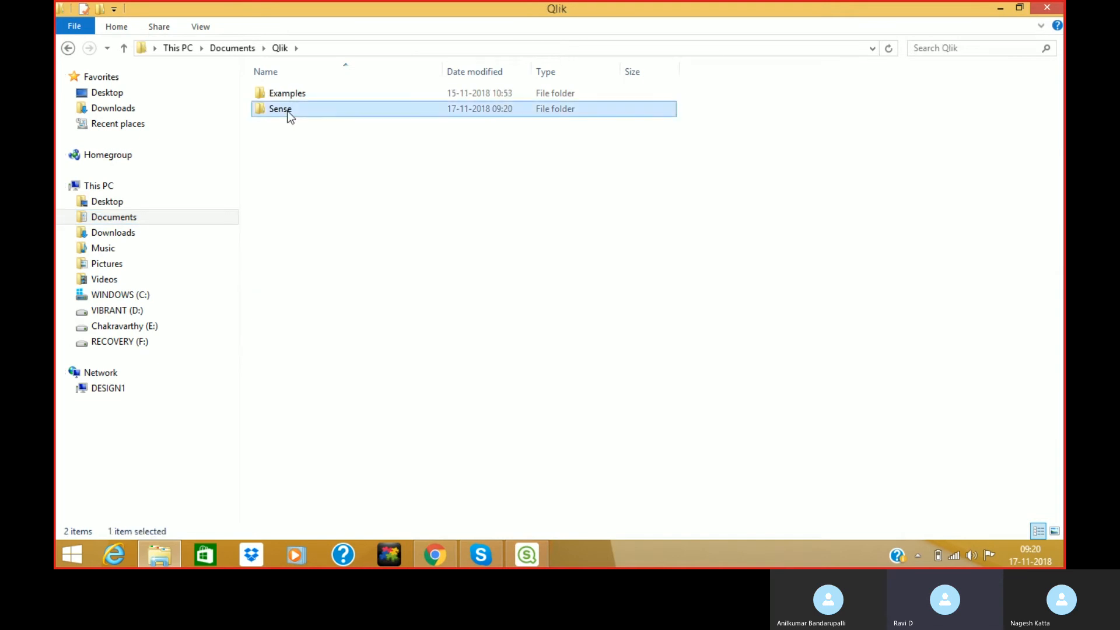
{"action": "double_click", "coordinate": [290, 116]}
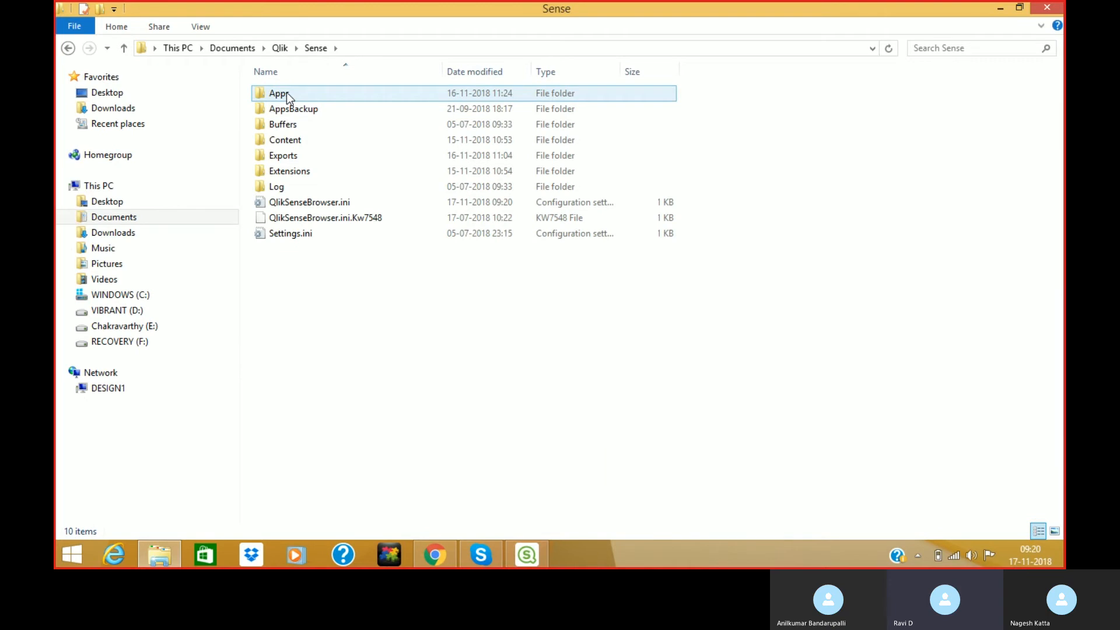
{"action": "double_click", "coordinate": [286, 92]}
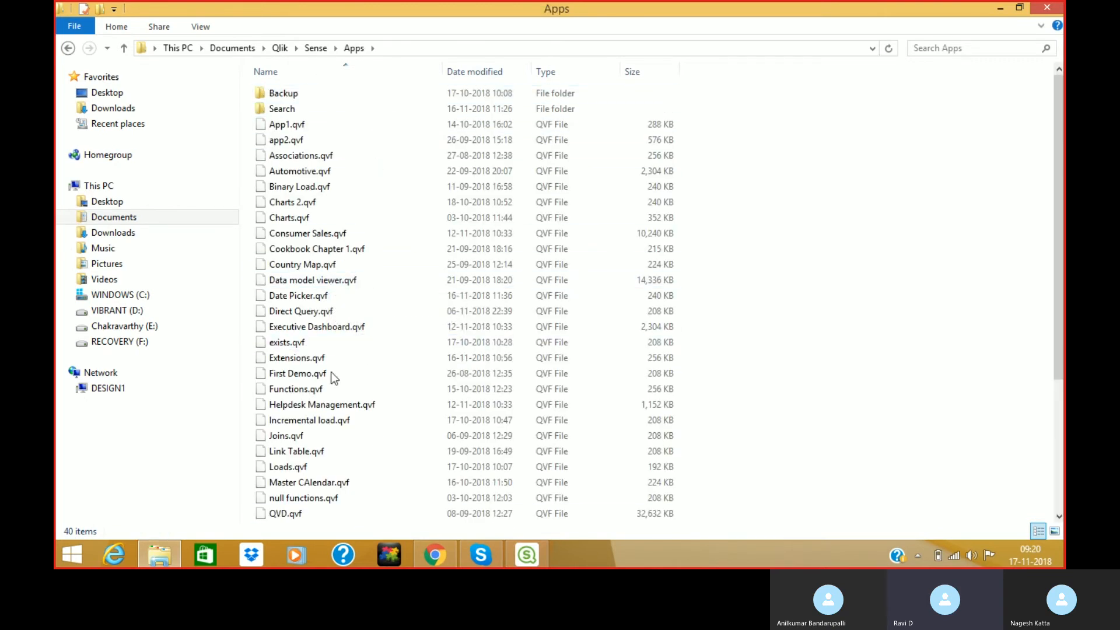
{"action": "left_click", "coordinate": [528, 555]}
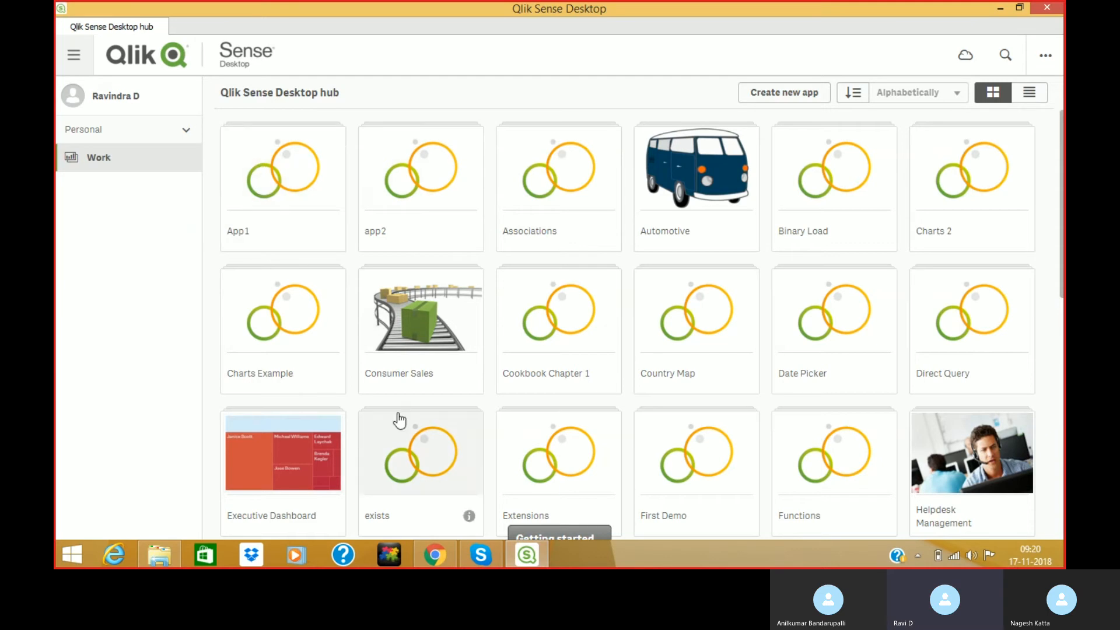
Delete App1.qvf from the Apps folder.
{"action": "left_click", "coordinate": [165, 558]}
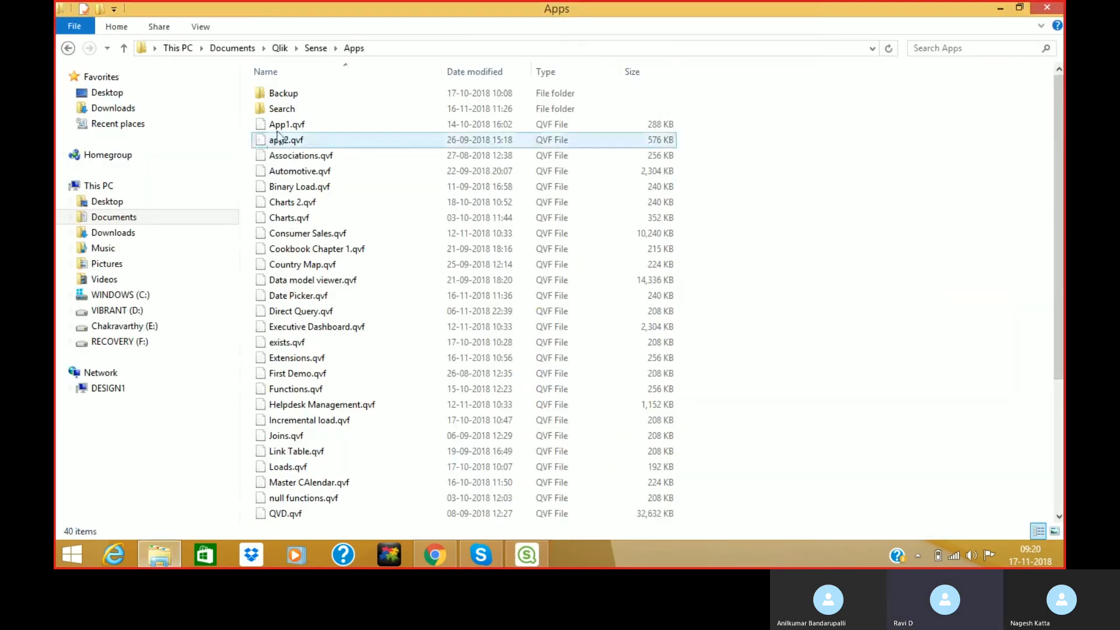
{"action": "left_click", "coordinate": [297, 126]}
{"action": "key", "text": "Delete"}
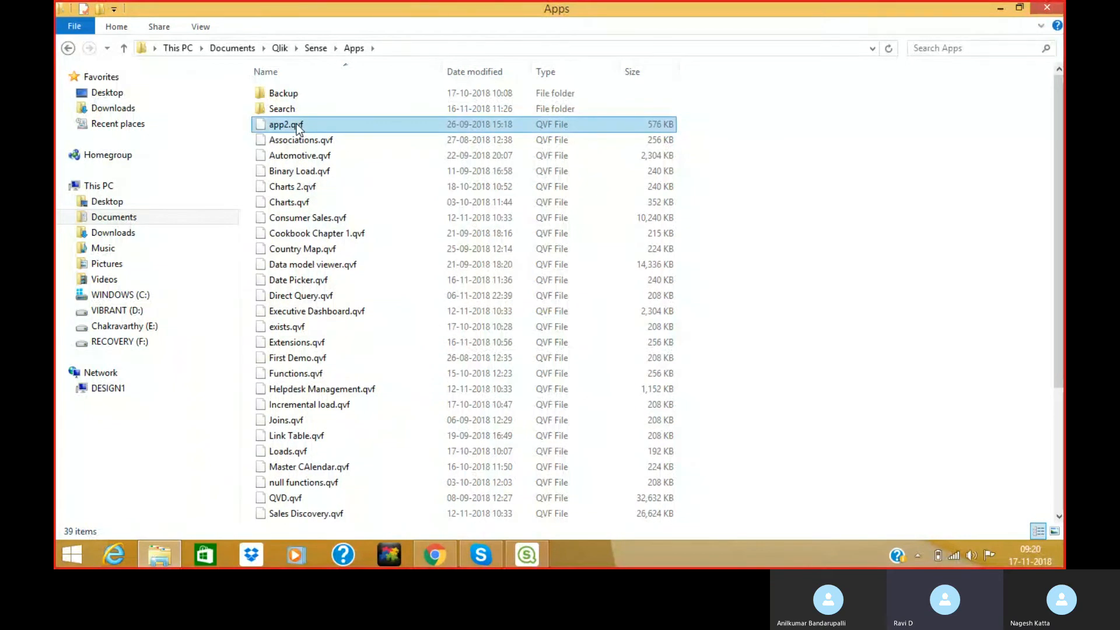
Confirm in the Qlik hub that App1 can no longer be found and return to the hub.
{"action": "left_click", "coordinate": [527, 556]}
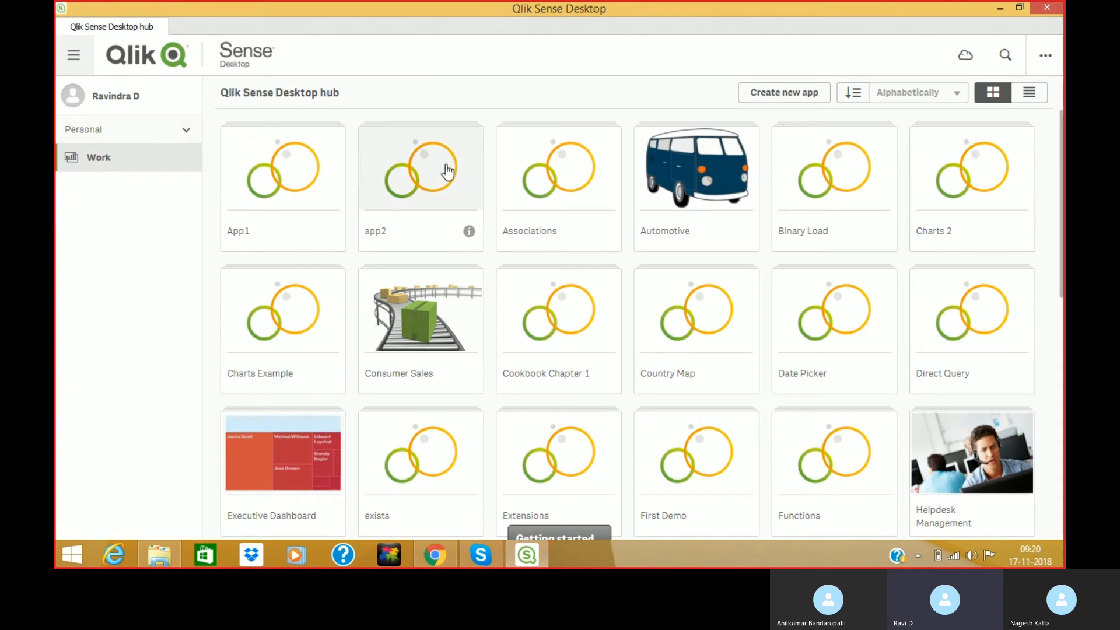
{"action": "left_click", "coordinate": [281, 170]}
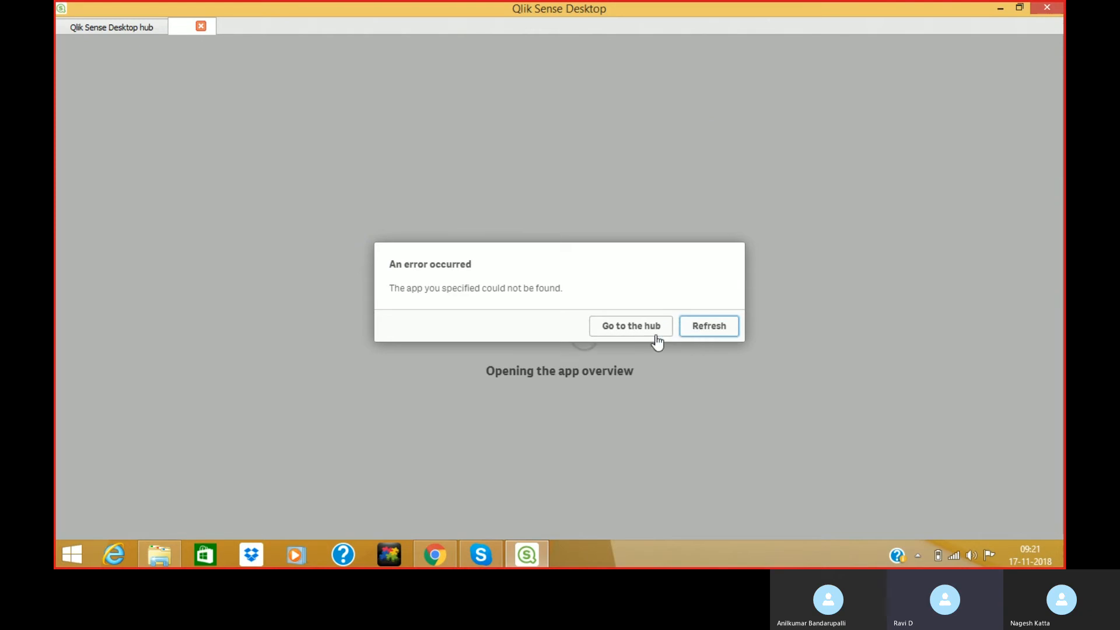
{"action": "left_click", "coordinate": [631, 342]}
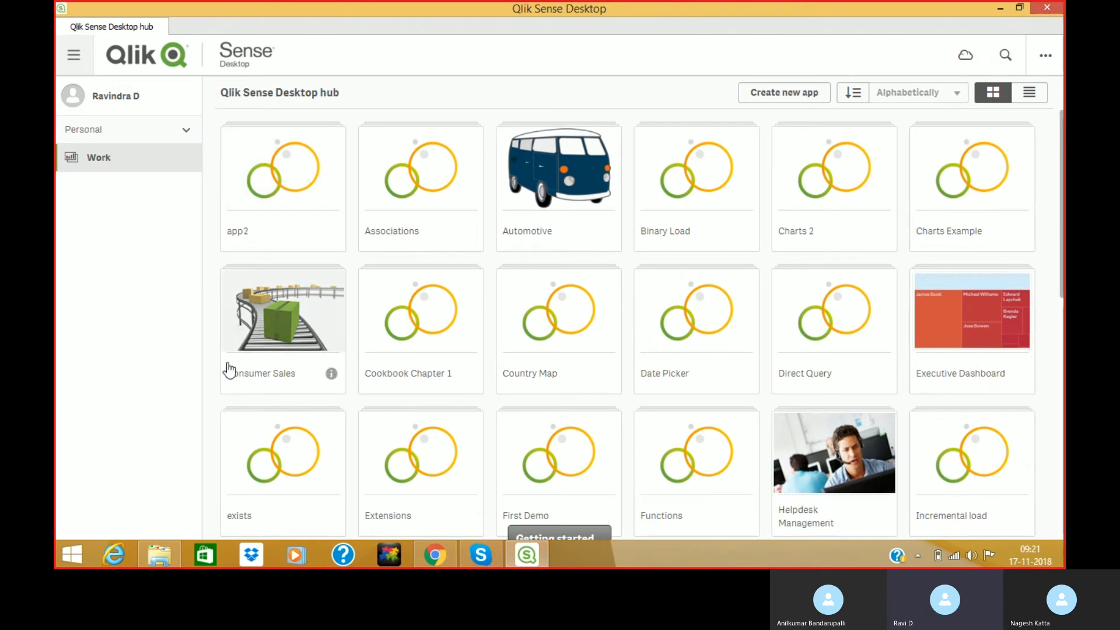
Select and copy all 37 .qvf files in the Apps folder, then go up to Documents.
{"action": "left_click", "coordinate": [164, 557]}
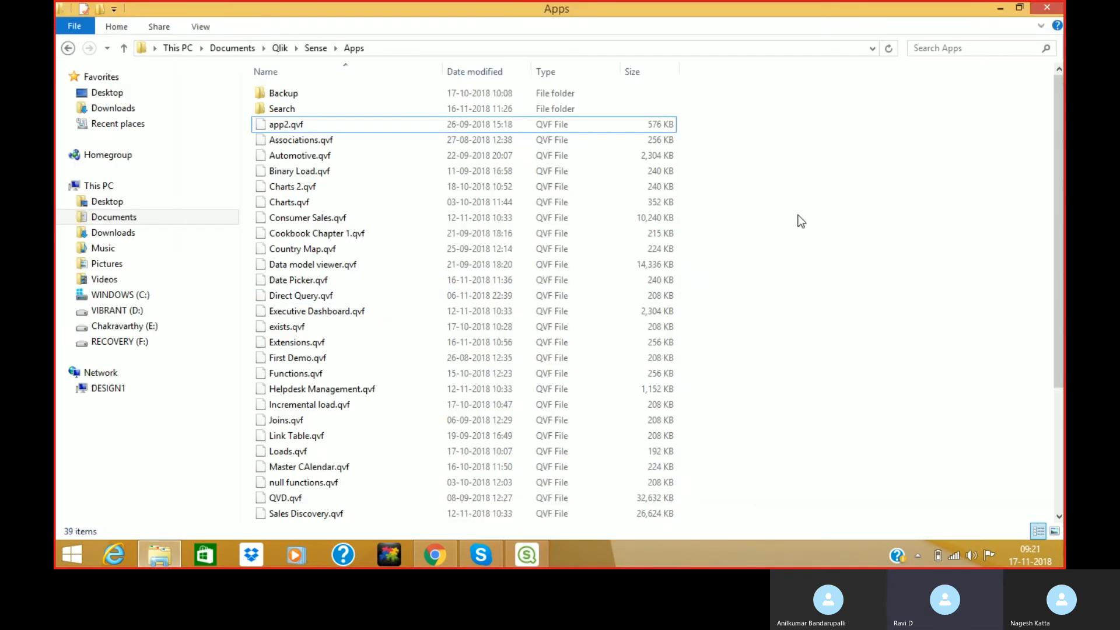
{"action": "left_click", "coordinate": [393, 125]}
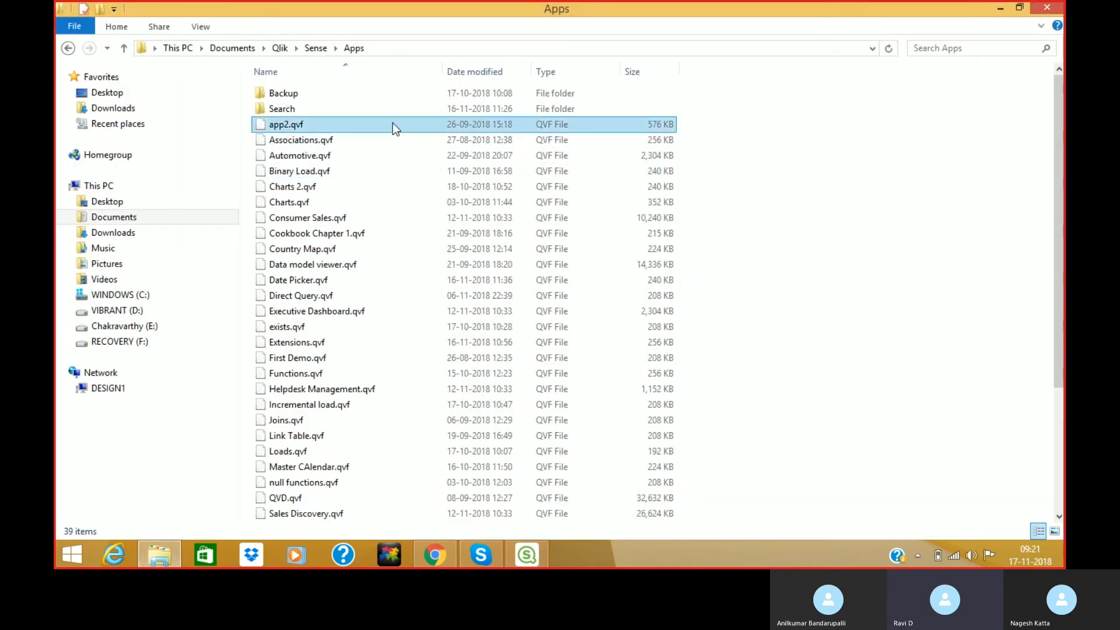
{"action": "key", "text": "ctrl+Down"}
{"action": "key", "text": "ctrl+Down"}
{"action": "key", "text": "ctrl+Down"}
{"action": "key", "text": "ctrl+Down"}
{"action": "key", "text": "ctrl+Down"}
{"action": "key", "text": "ctrl+Down"}
{"action": "key", "text": "ctrl+Down"}
{"action": "key", "text": "ctrl+Down"}
{"action": "key", "text": "ctrl+Down"}
{"action": "key", "text": "ctrl+Down"}
{"action": "key", "text": "ctrl+Down"}
{"action": "key", "text": "ctrl+Down"}
{"action": "key", "text": "ctrl+Up"}
{"action": "key", "text": "ctrl+Up"}
{"action": "key", "text": "ctrl+Up"}
{"action": "key", "text": "ctrl+Up"}
{"action": "key", "text": "ctrl+Up"}
{"action": "key", "text": "ctrl+Up"}
{"action": "key", "text": "ctrl+Up"}
{"action": "key", "text": "ctrl+Up"}
{"action": "key", "text": "ctrl+Up"}
{"action": "key", "text": "ctrl+Up"}
{"action": "key", "text": "ctrl+Up"}
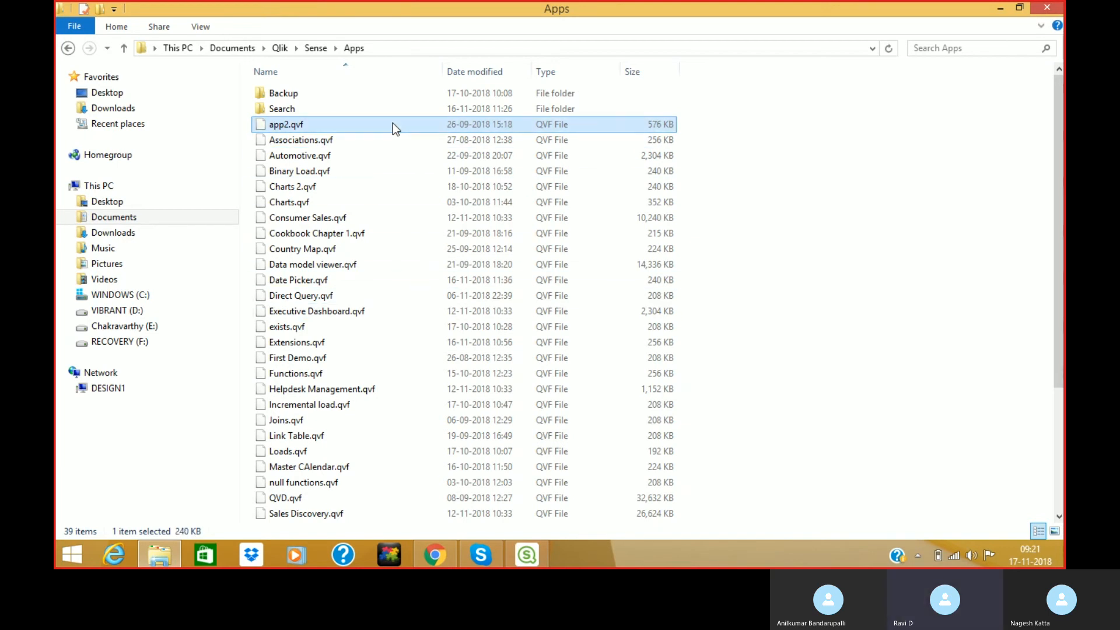
{"action": "key", "text": "ctrl+space"}
{"action": "key", "text": "shift+Down"}
{"action": "key", "text": "shift+Down"}
{"action": "key", "text": "shift+Down"}
{"action": "key", "text": "shift+Down"}
{"action": "key", "text": "shift+Down"}
{"action": "key", "text": "shift+Down"}
{"action": "key", "text": "shift+Down"}
{"action": "key", "text": "shift+Down"}
{"action": "key", "text": "shift+Down"}
{"action": "key", "text": "shift+Down"}
{"action": "key", "text": "shift+Down"}
{"action": "key", "text": "shift+Down"}
{"action": "key", "text": "shift+Down"}
{"action": "key", "text": "shift+Down"}
{"action": "key", "text": "shift+Down"}
{"action": "key", "text": "shift+Down"}
{"action": "key", "text": "shift+Down"}
{"action": "key", "text": "shift+Down"}
{"action": "key", "text": "shift+Down"}
{"action": "key", "text": "shift+Down"}
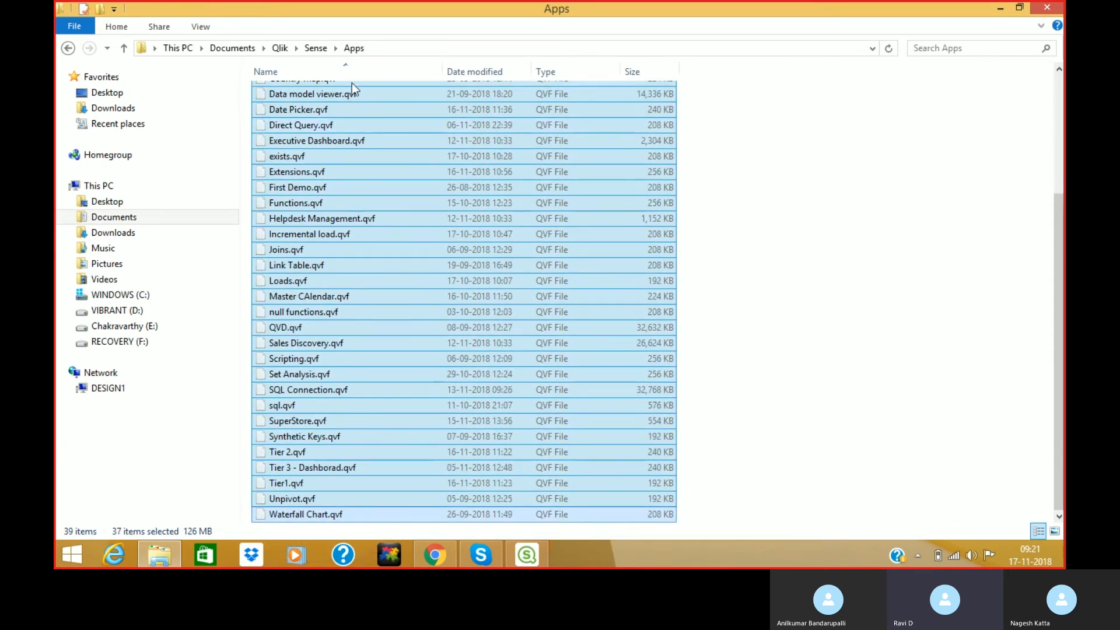
{"action": "left_click", "coordinate": [231, 48]}
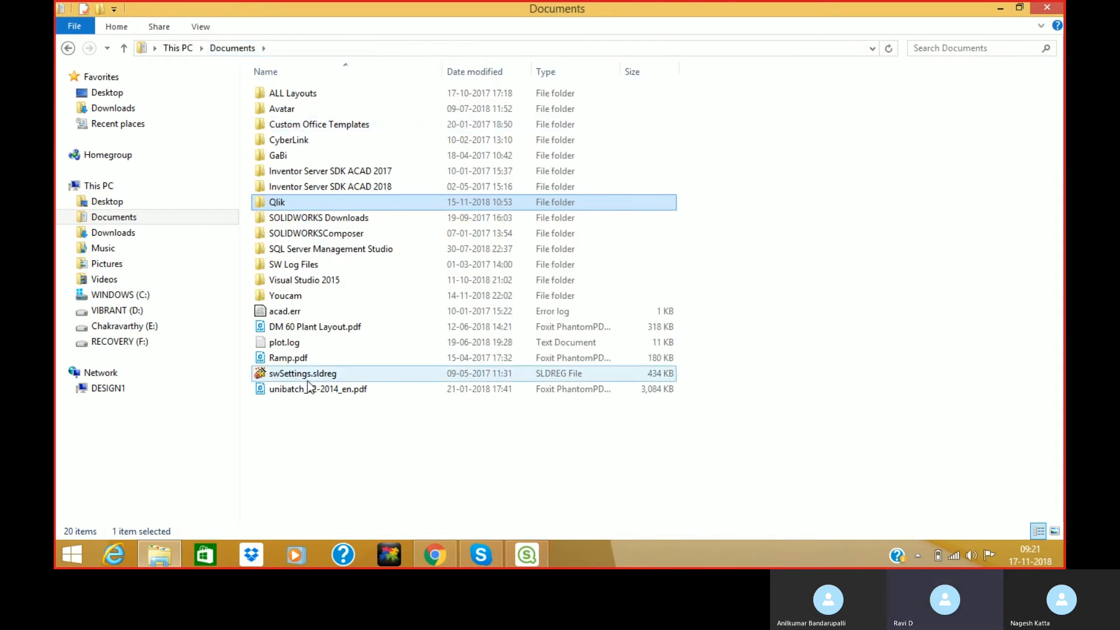
Create a 'Sense Backup' folder in Documents and paste the 37 app files into it.
{"action": "left_click", "coordinate": [329, 436]}
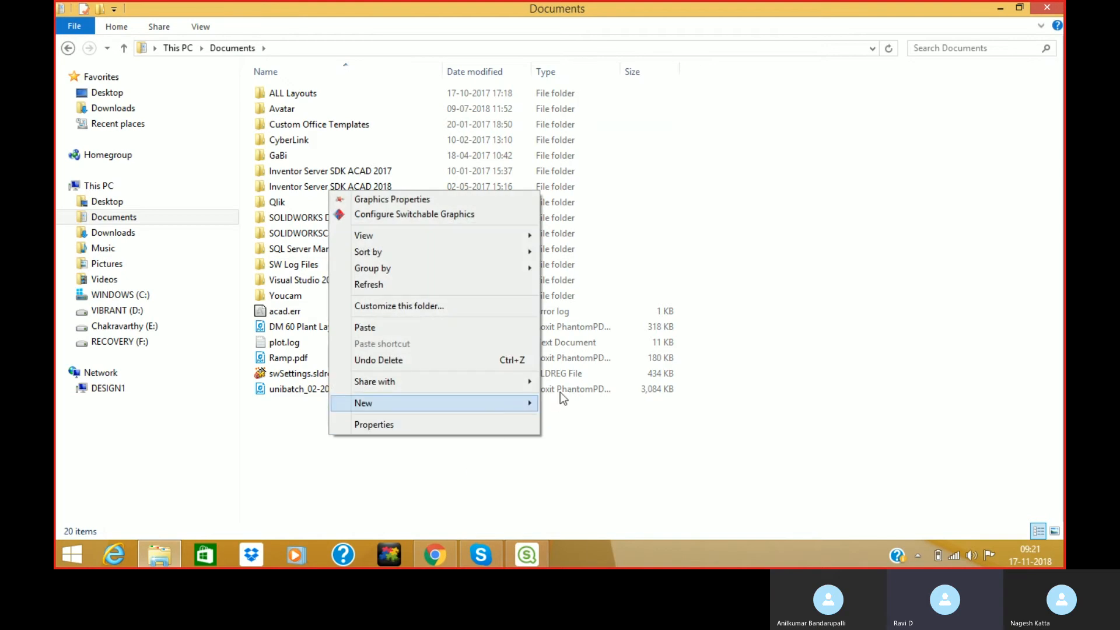
{"action": "mouse_move", "coordinate": [557, 402]}
{"action": "left_click", "coordinate": [573, 217]}
{"action": "type", "text": "Sense Backup"}
{"action": "key", "text": "Return"}
{"action": "key", "text": "Return"}
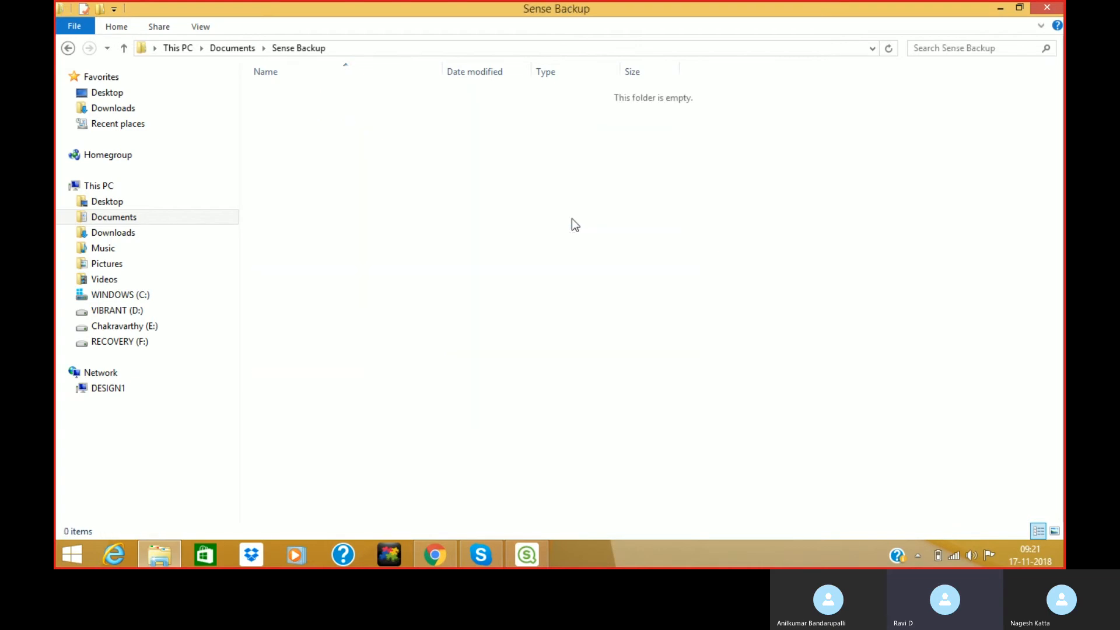
{"action": "key", "text": "ctrl+v"}
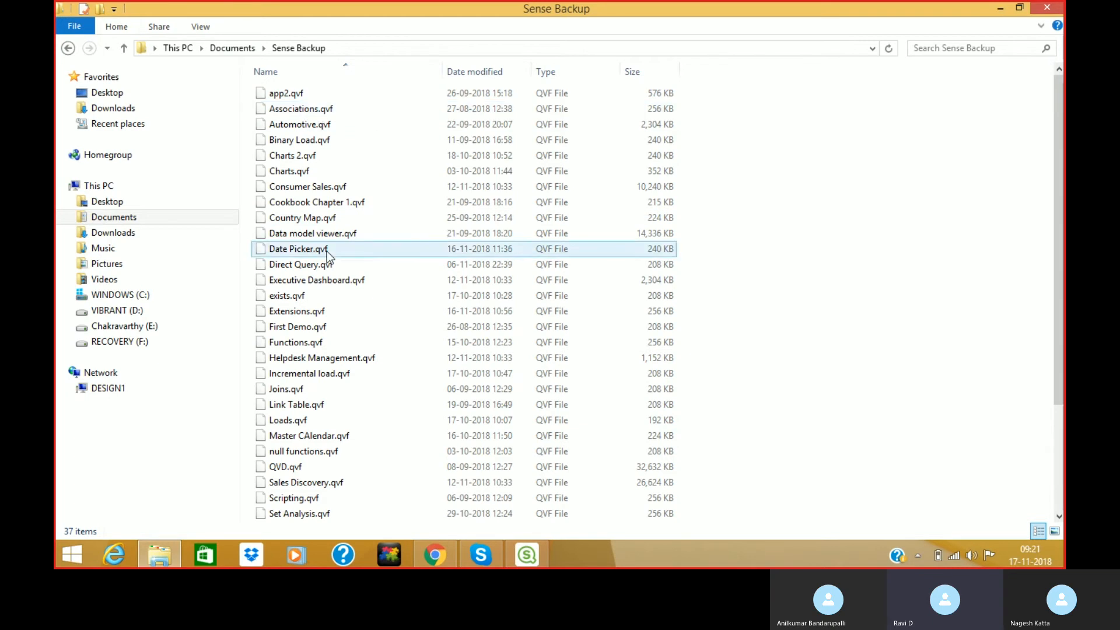
Select Helpdesk Management, Sales Discovery, Consumer Sales, Automotive and Executive Dashboard .qvf files, then return to Documents.
{"action": "left_click", "coordinate": [316, 358]}
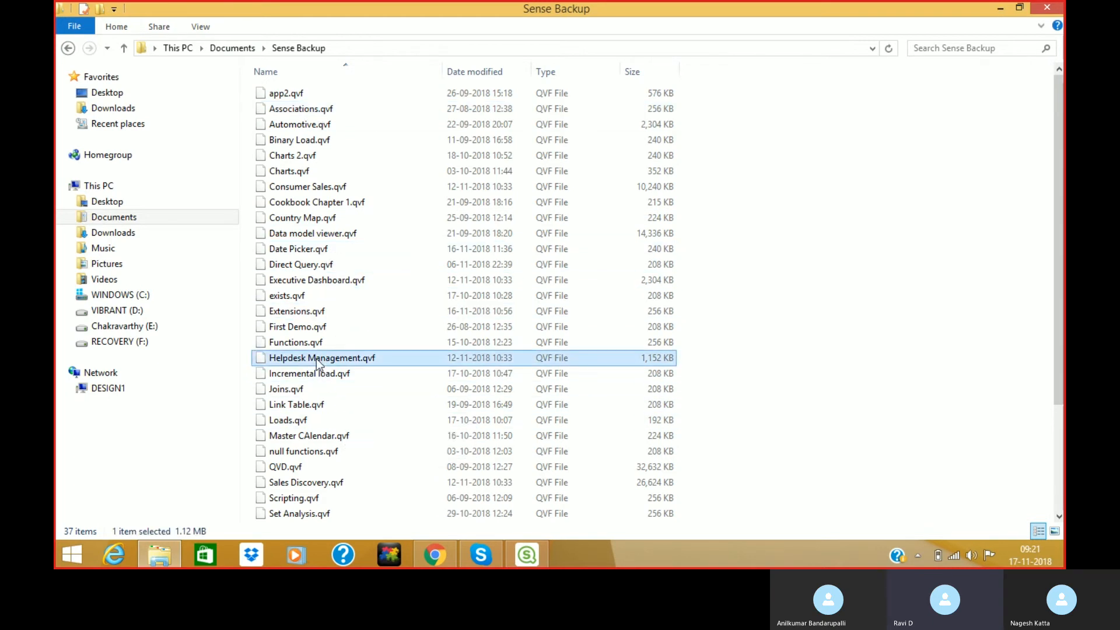
{"action": "left_click", "coordinate": [327, 484], "text": "ctrl"}
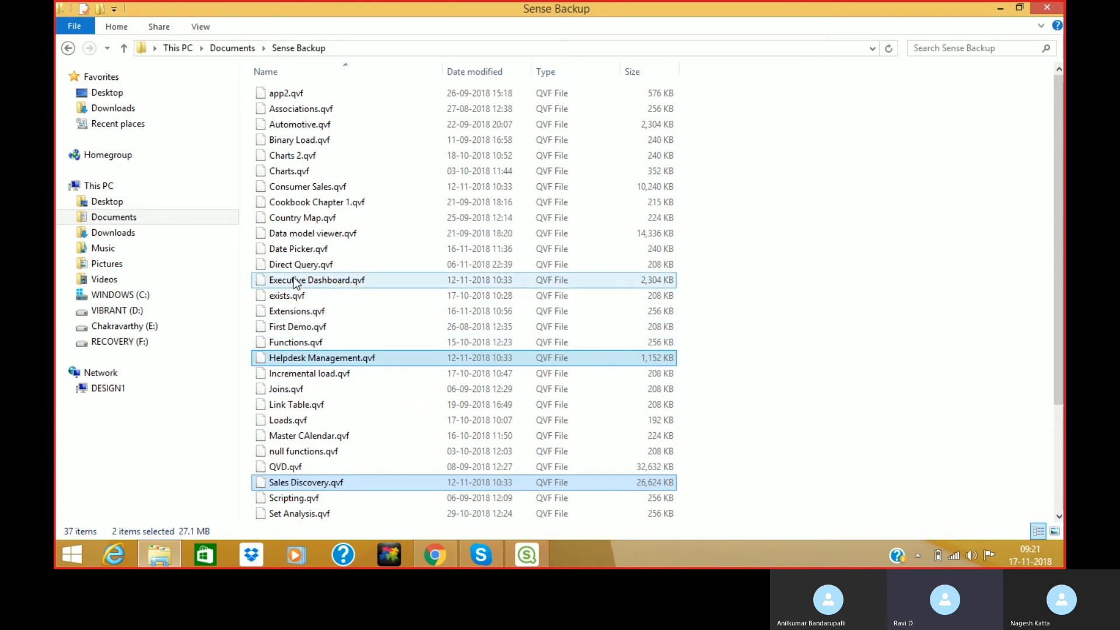
{"action": "left_click", "coordinate": [292, 188], "text": "ctrl"}
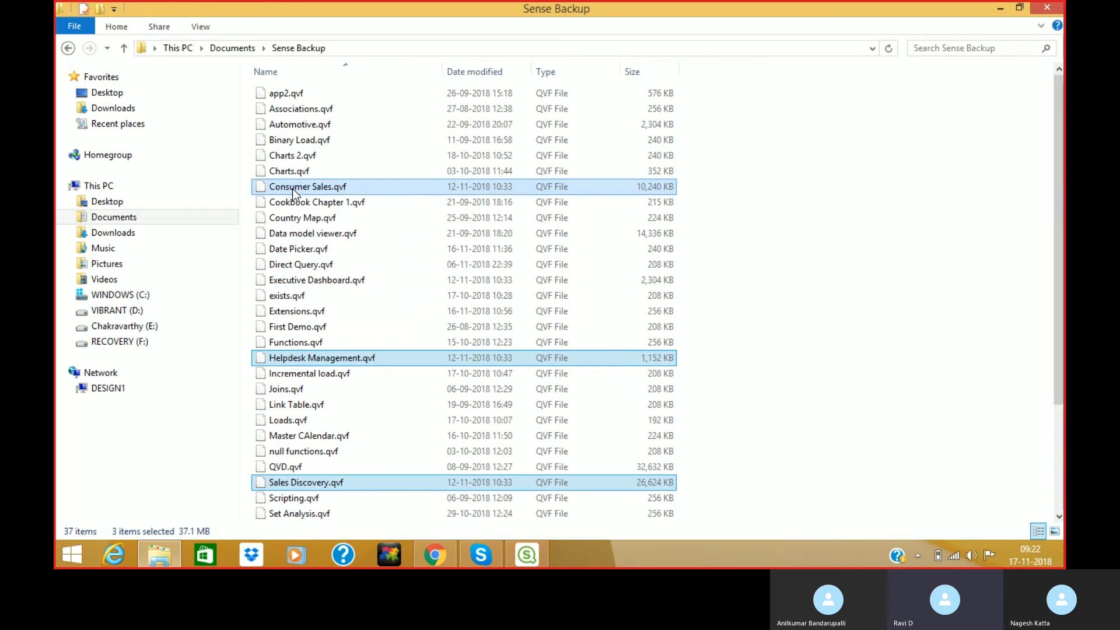
{"action": "left_click", "coordinate": [293, 124], "text": "ctrl"}
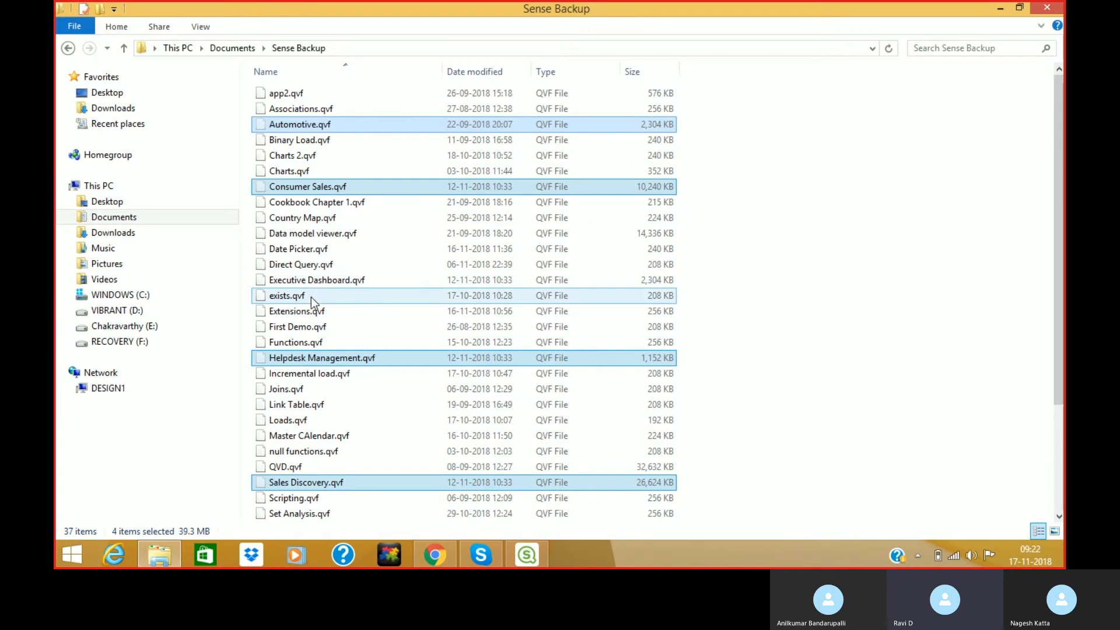
{"action": "left_click", "coordinate": [308, 278], "text": "ctrl"}
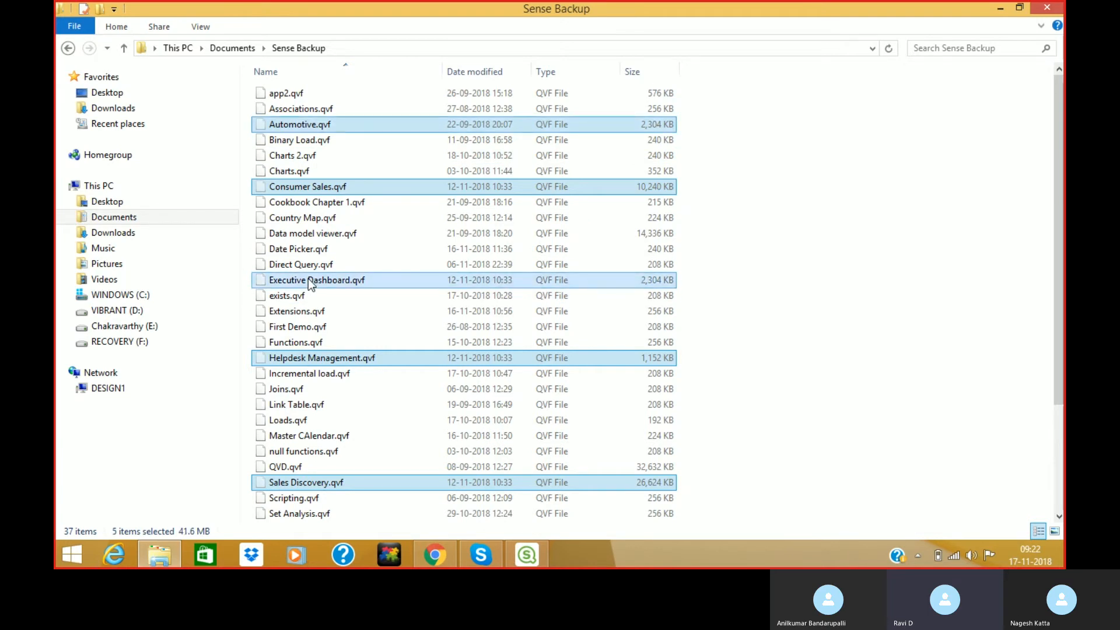
{"action": "left_click", "coordinate": [244, 49]}
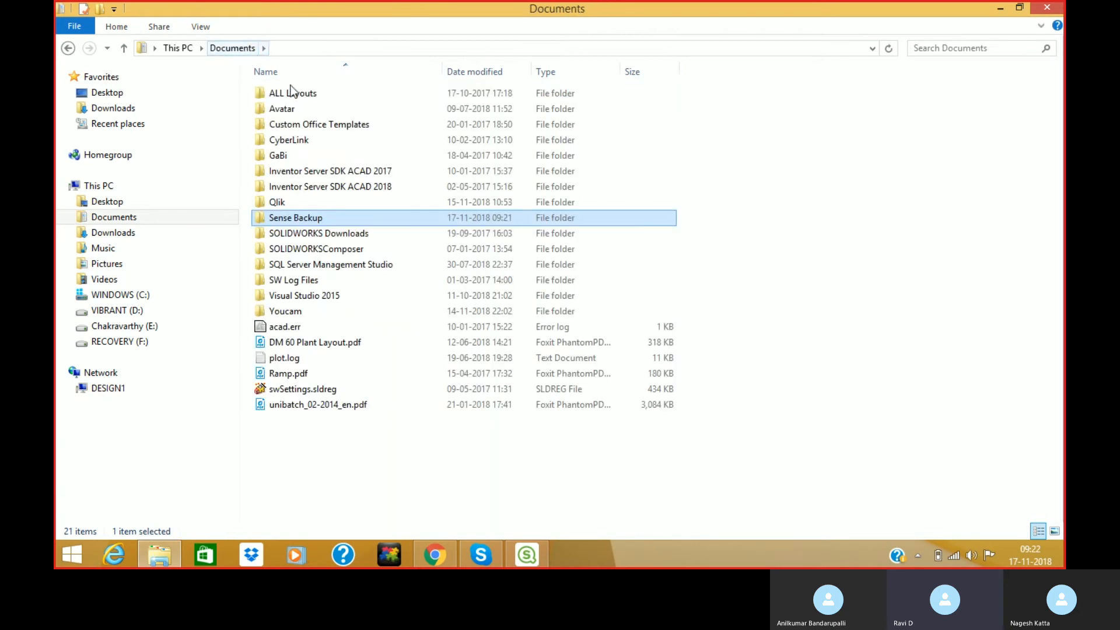
Open Documents\Qlik\Sense\Apps, delete its Backup folder, and switch back to Qlik Sense Desktop.
{"action": "left_click", "coordinate": [283, 205]}
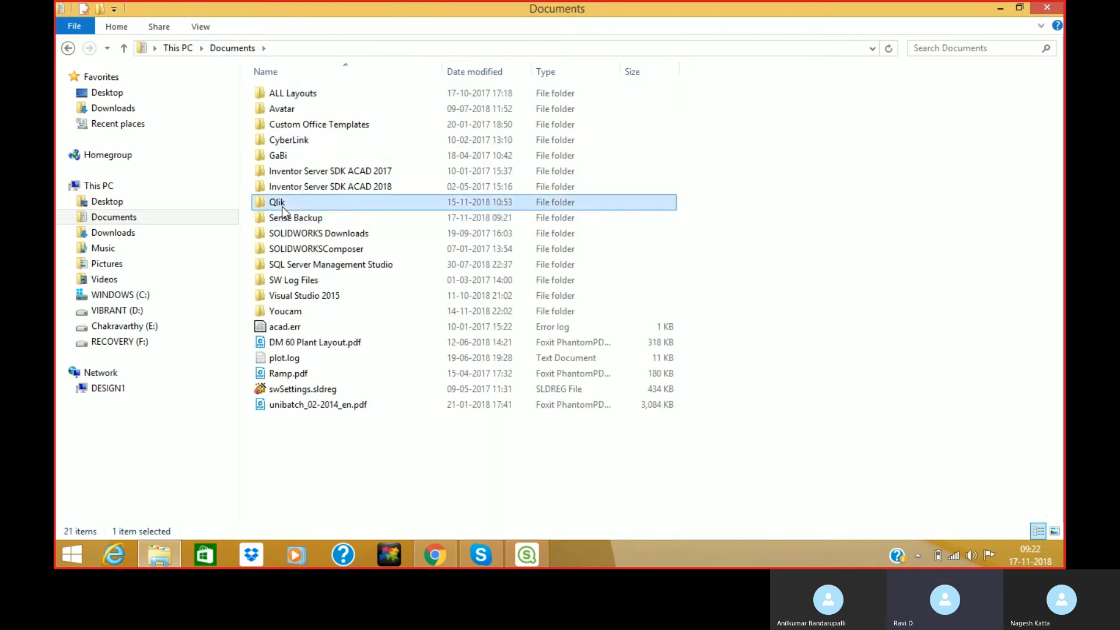
{"action": "double_click", "coordinate": [283, 207]}
{"action": "double_click", "coordinate": [271, 109]}
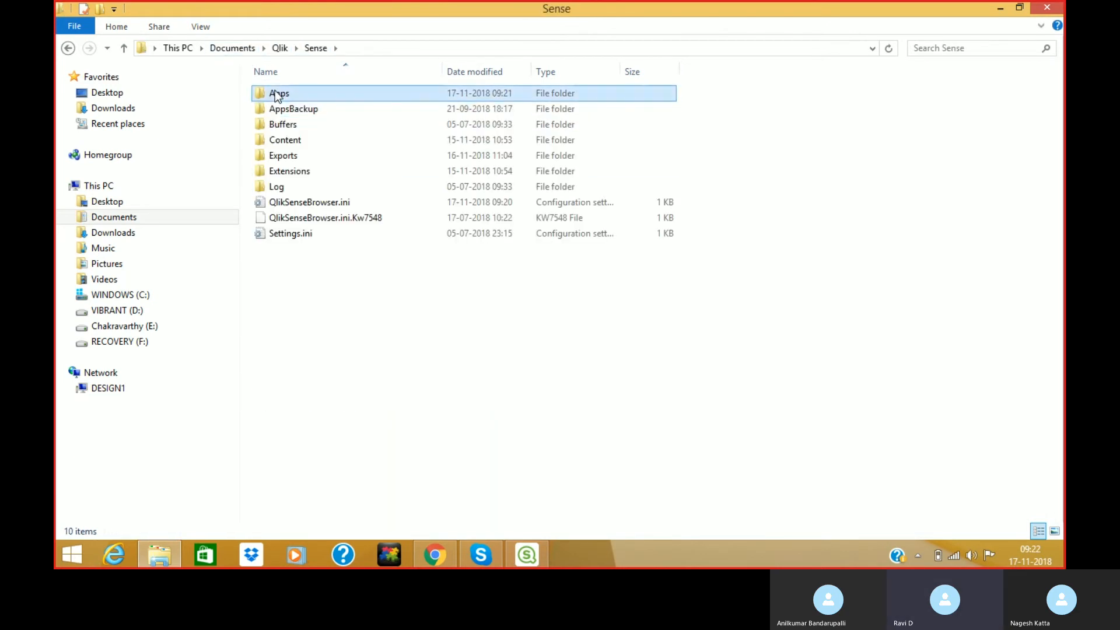
{"action": "double_click", "coordinate": [277, 95]}
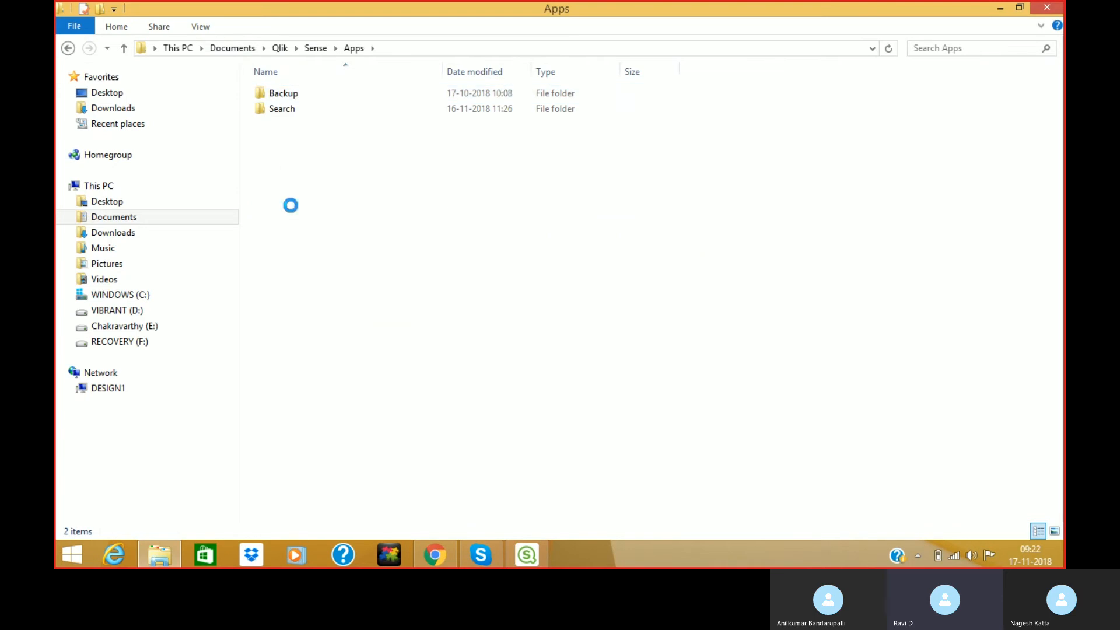
{"action": "double_click", "coordinate": [276, 95]}
{"action": "left_click", "coordinate": [350, 49]}
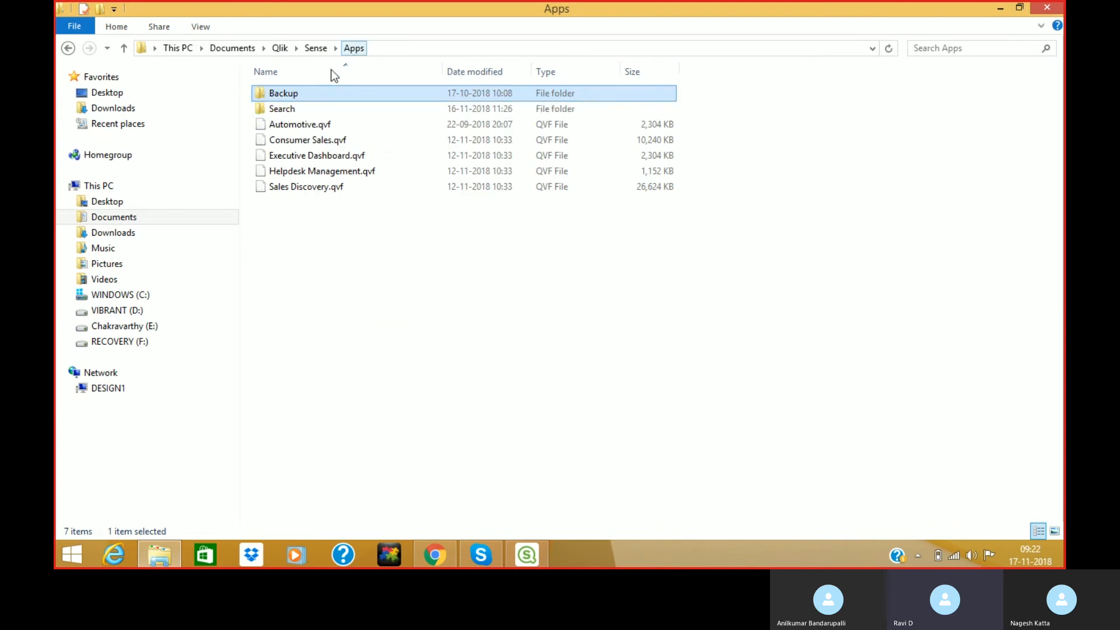
{"action": "key", "text": "Delete"}
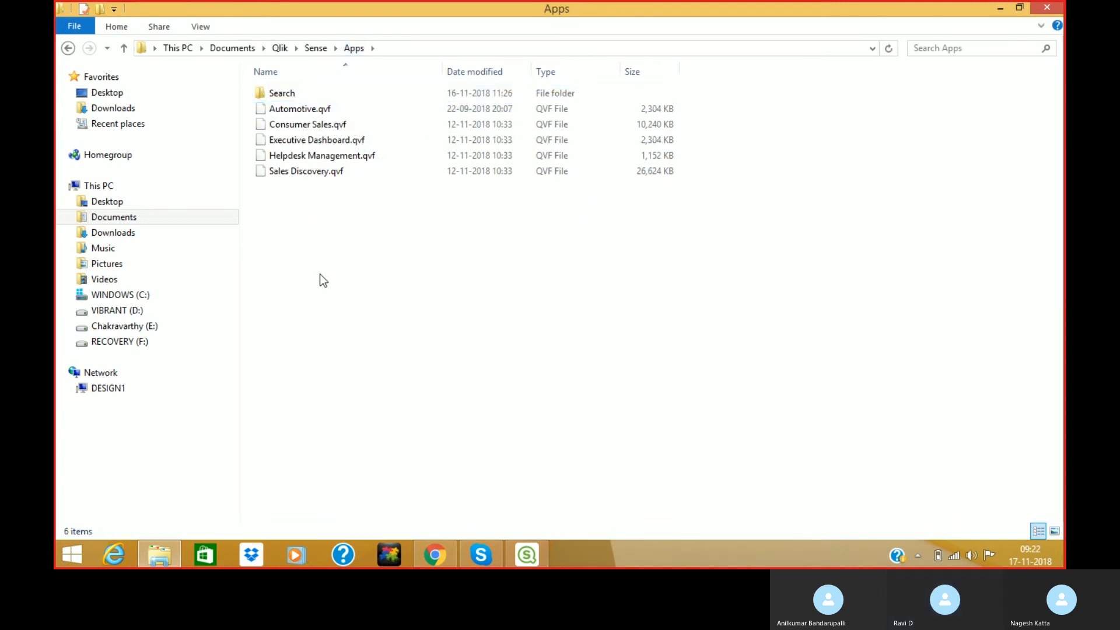
{"action": "left_click", "coordinate": [516, 550]}
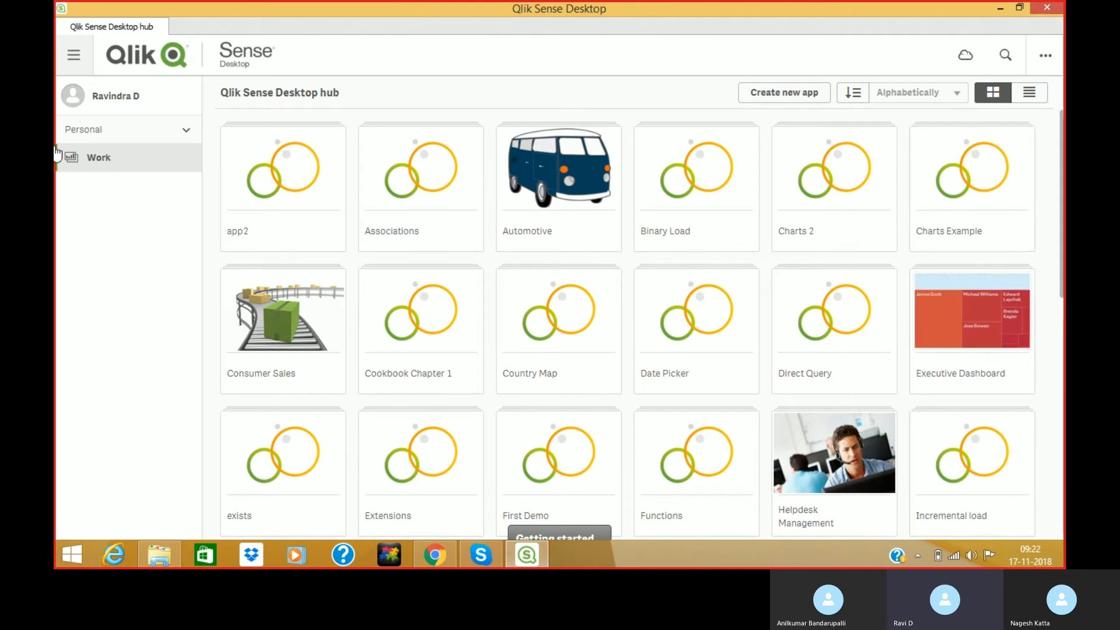
Open and close the hub's '...' menu so Work reloads to the five sample apps.
{"action": "left_click", "coordinate": [1048, 65]}
{"action": "left_click", "coordinate": [1031, 201]}
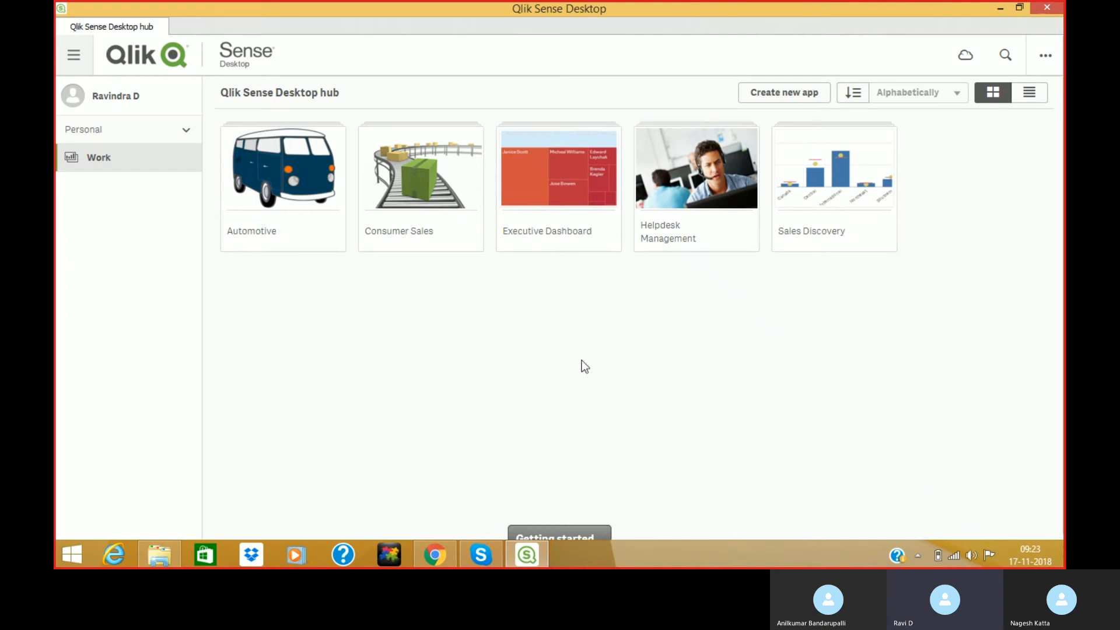
Try the user details, ascending/descending sort and list/tile layout toggles, then open the app search.
{"action": "left_click", "coordinate": [114, 100]}
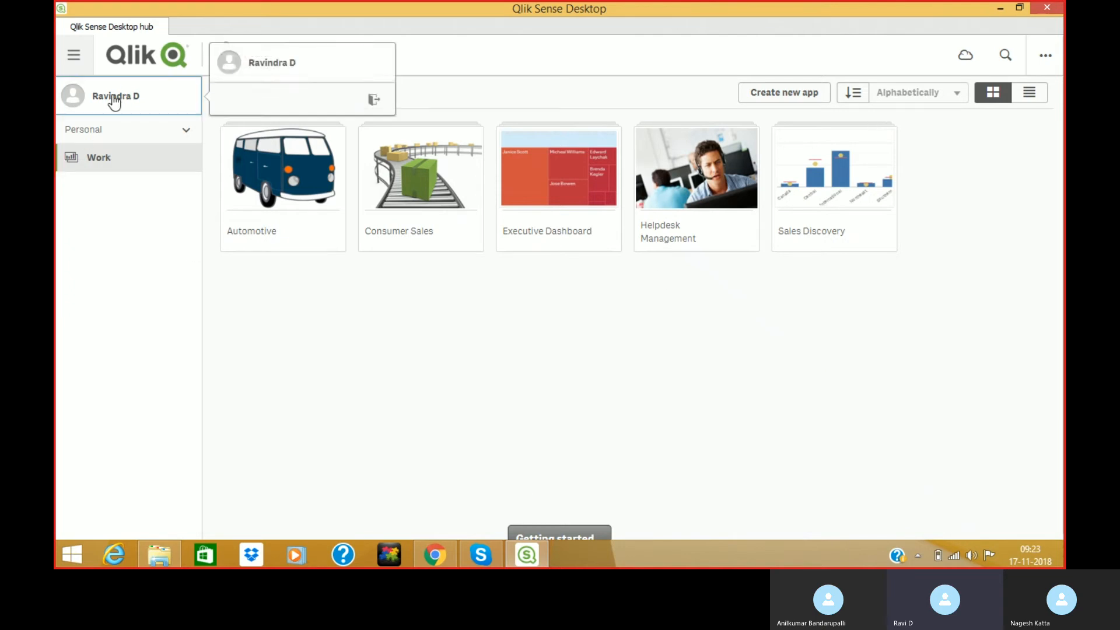
{"action": "left_click", "coordinate": [155, 257]}
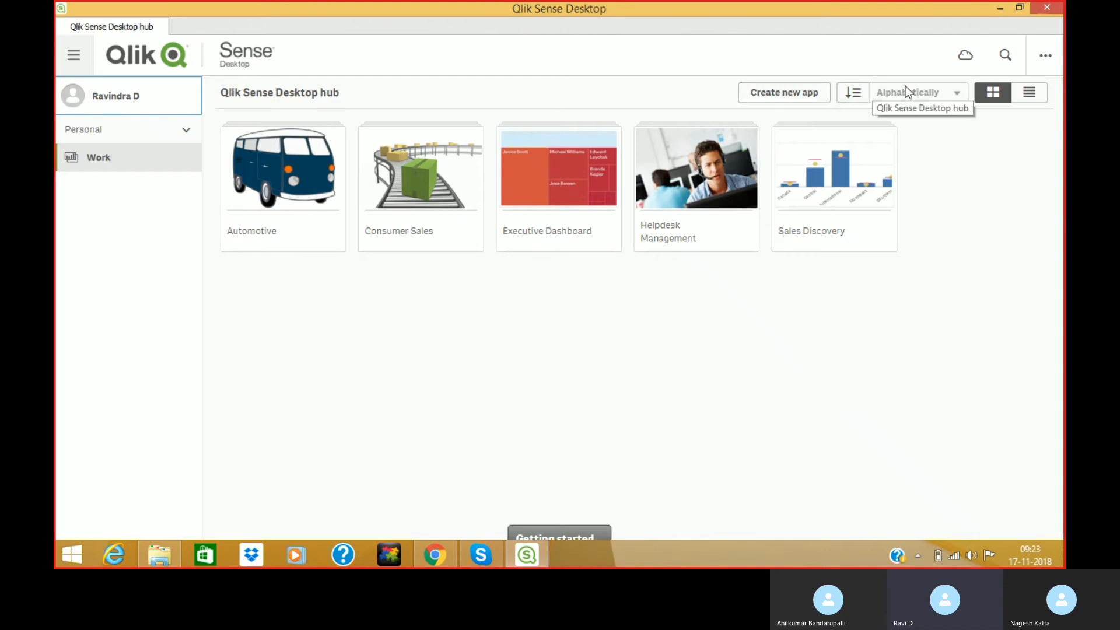
{"action": "left_click", "coordinate": [859, 96]}
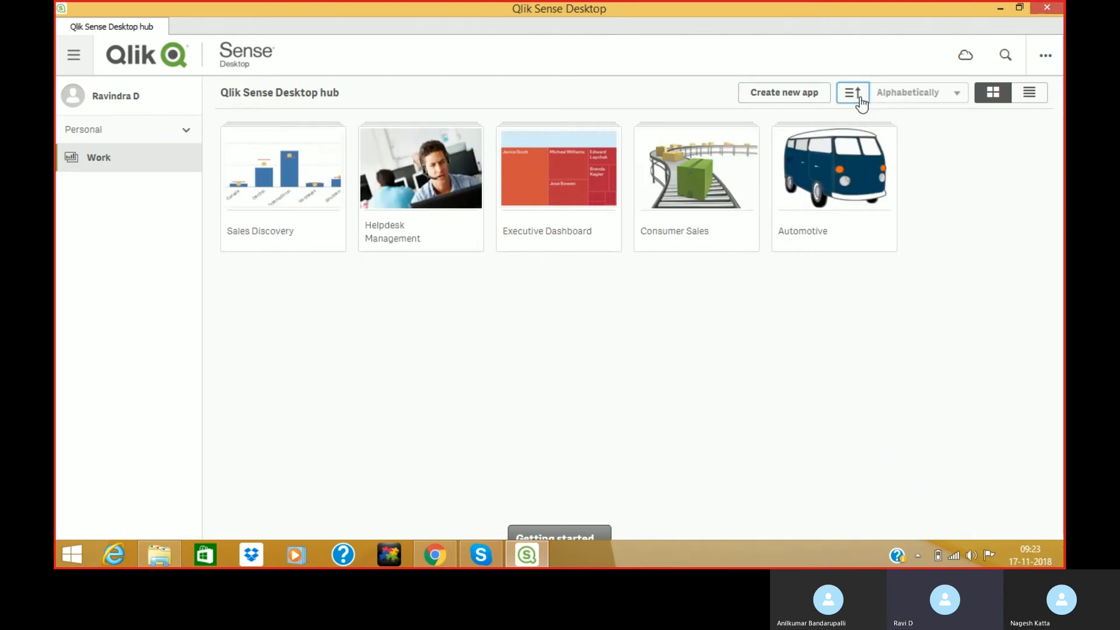
{"action": "left_click", "coordinate": [860, 98]}
{"action": "left_click", "coordinate": [862, 101]}
{"action": "left_click", "coordinate": [862, 99]}
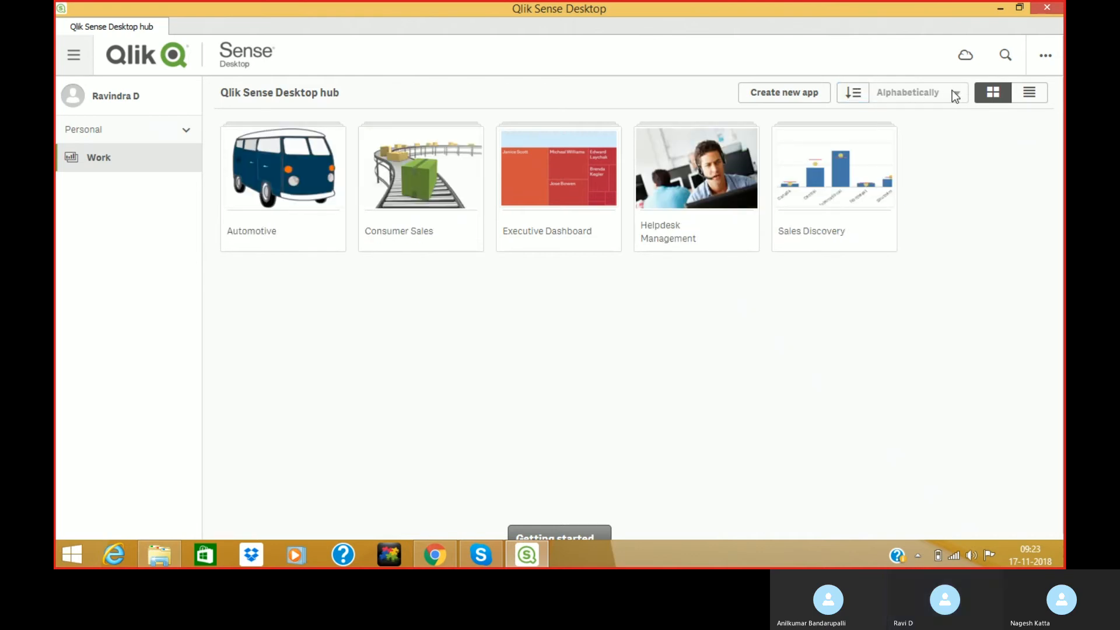
{"action": "left_click", "coordinate": [1029, 96]}
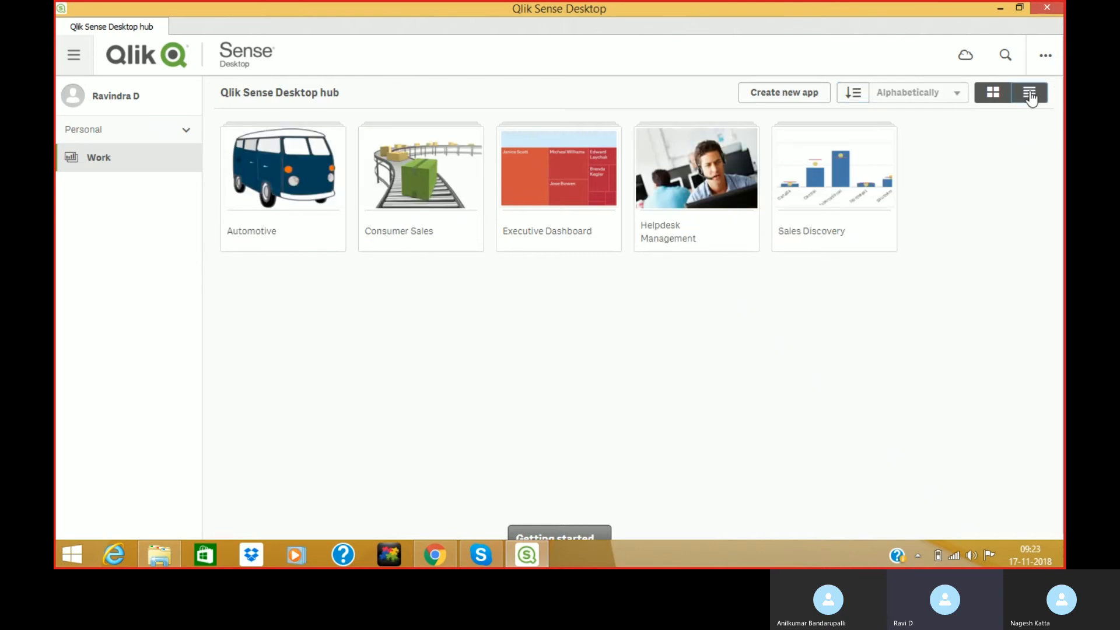
{"action": "left_click", "coordinate": [996, 95]}
{"action": "left_click", "coordinate": [1004, 55]}
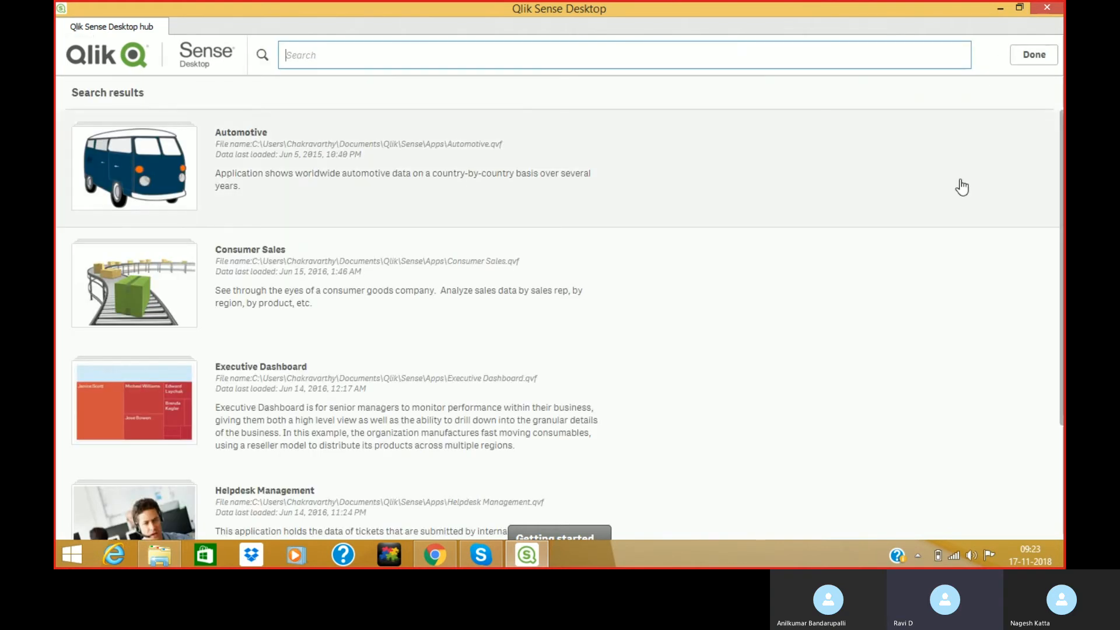
Search the hub for 'Consumer', then clear the search to show all five app tiles.
{"action": "type", "text": "Co"}
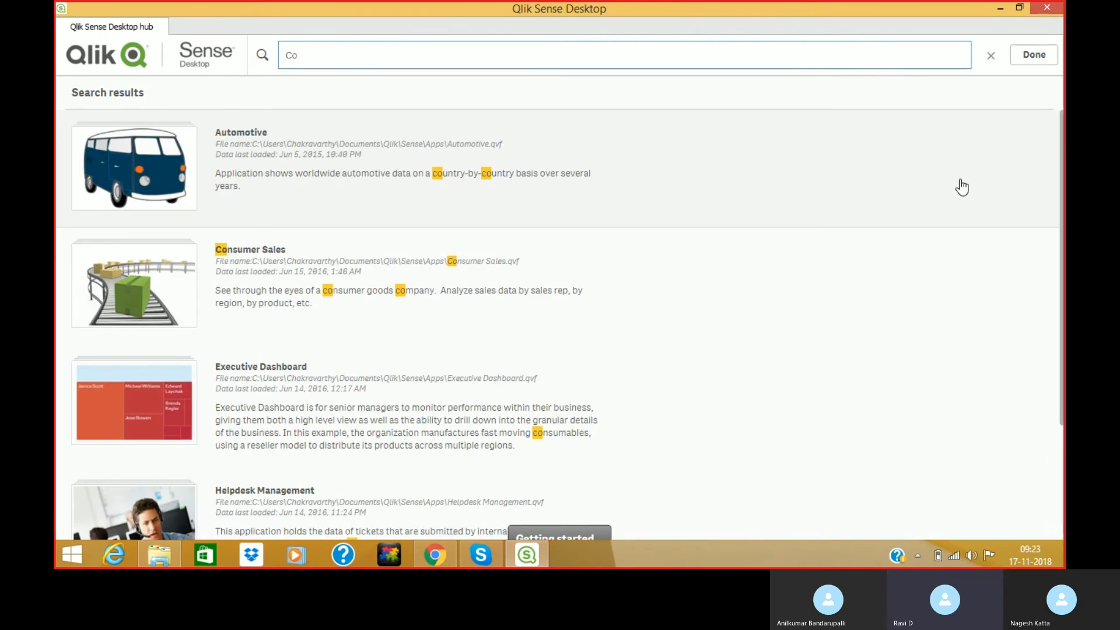
{"action": "type", "text": "nsumer"}
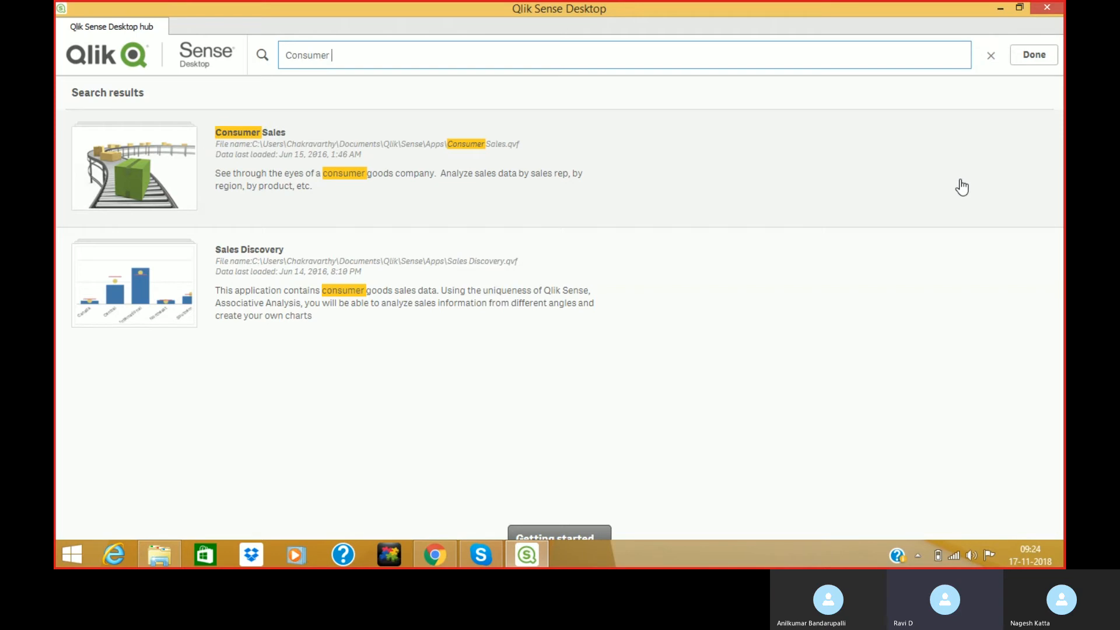
{"action": "left_click", "coordinate": [990, 56]}
{"action": "left_click", "coordinate": [1034, 54]}
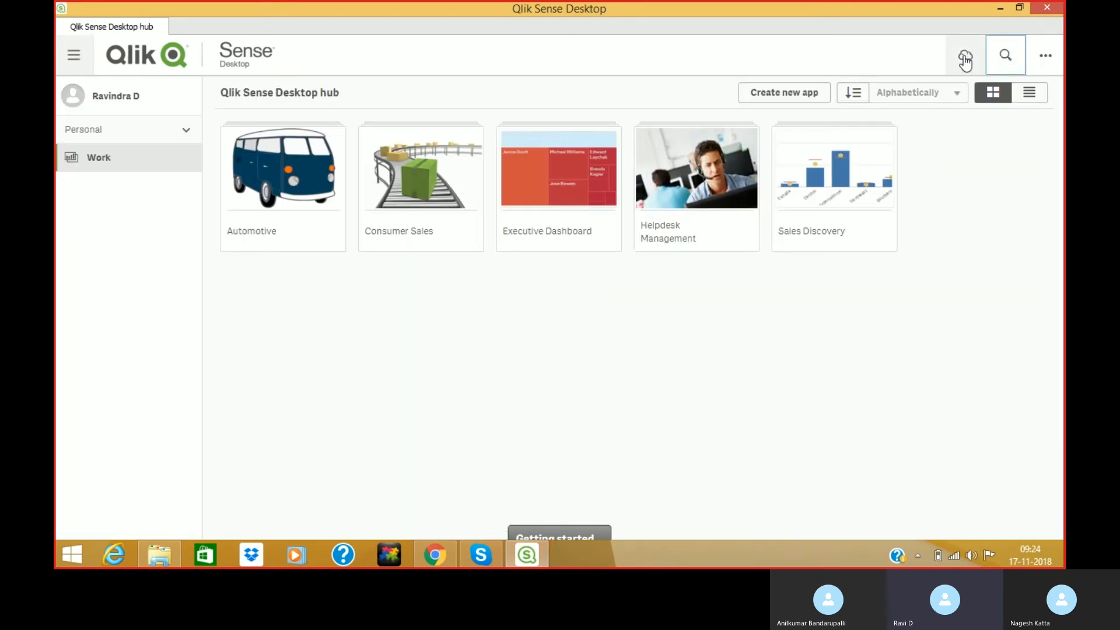
{"action": "left_click", "coordinate": [966, 58]}
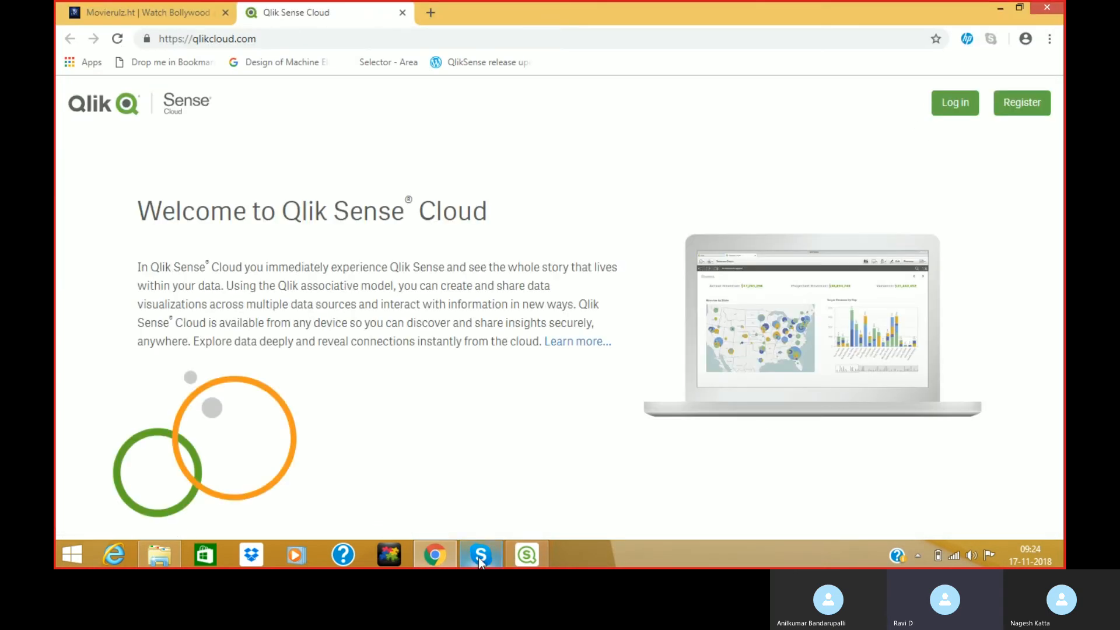
{"action": "left_click", "coordinate": [541, 545]}
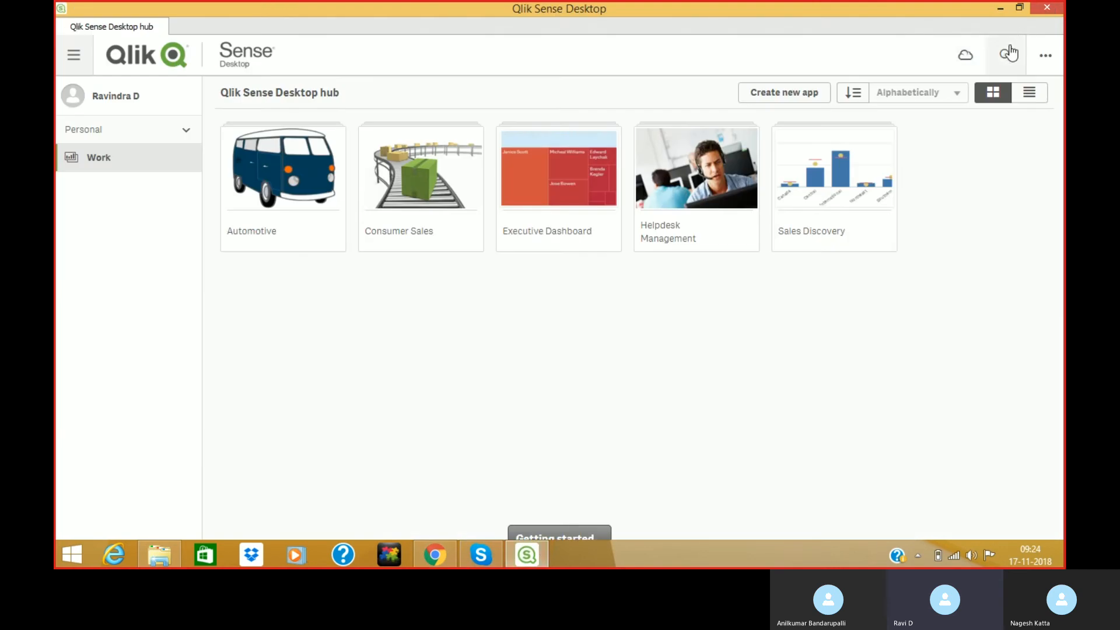
{"action": "left_click", "coordinate": [1051, 61]}
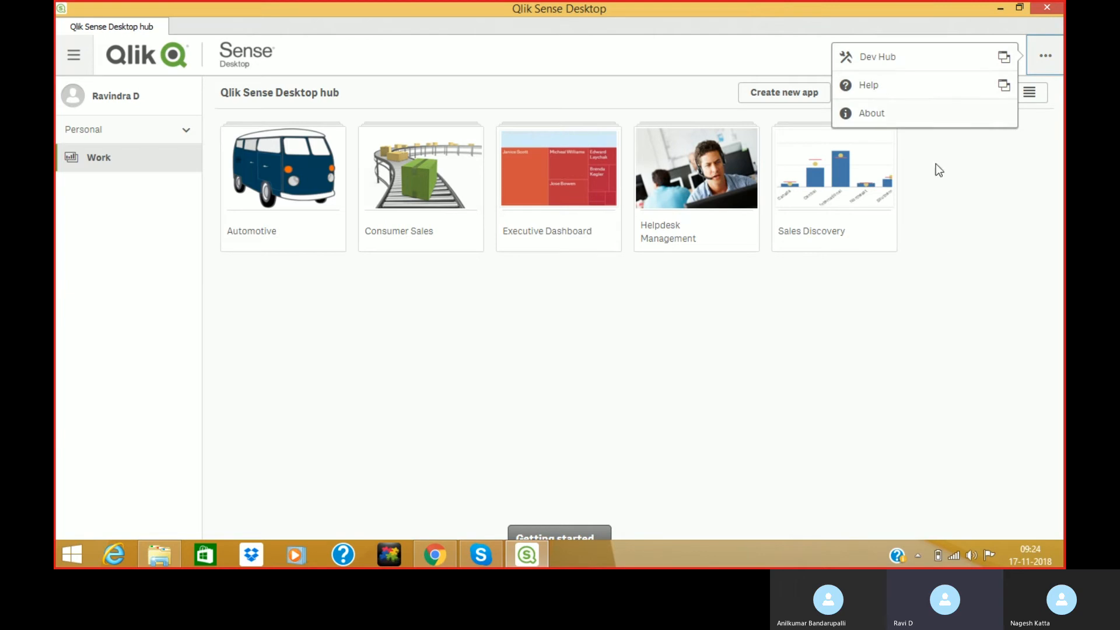
{"action": "left_click", "coordinate": [914, 351]}
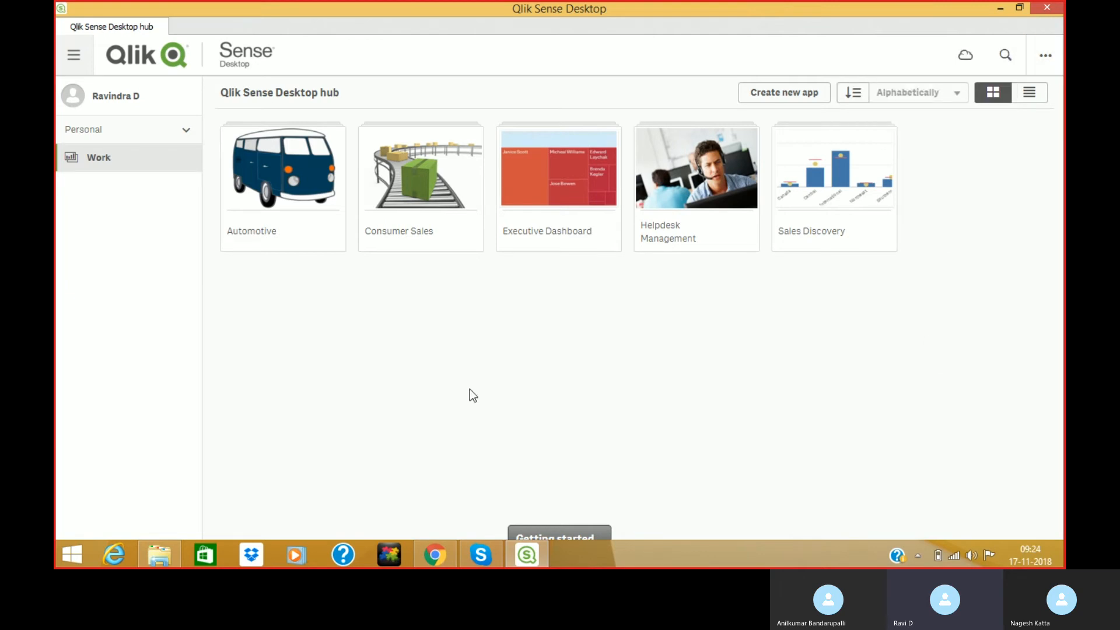
Create a new app named 'First Class' and open it.
{"action": "left_click", "coordinate": [781, 94]}
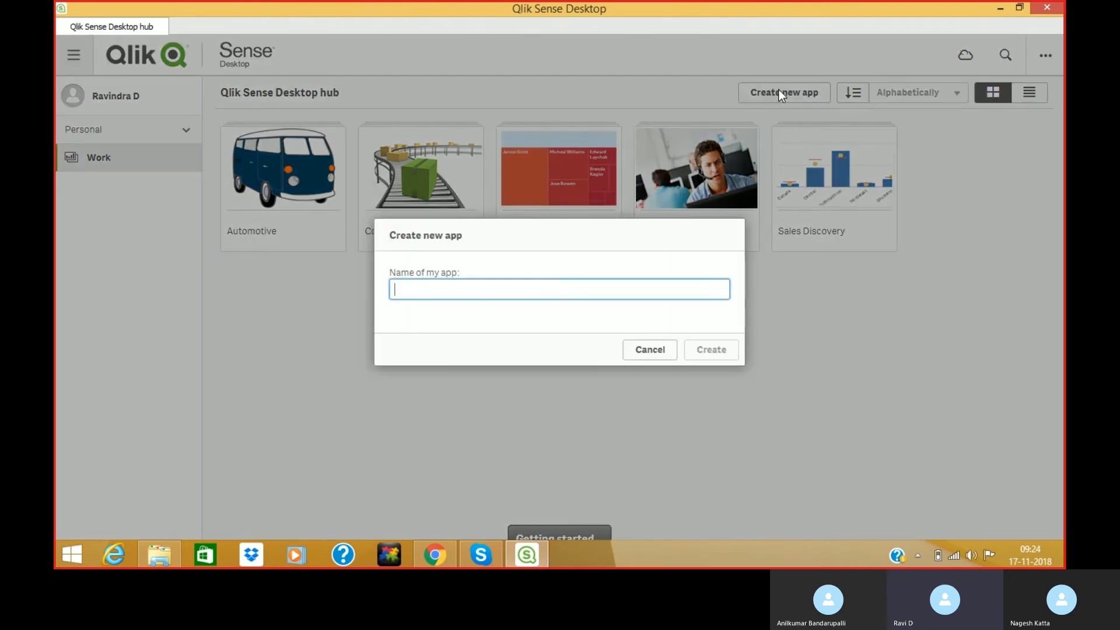
{"action": "type", "text": "a"}
{"action": "key", "text": "BackSpace"}
{"action": "type", "text": "First Class"}
{"action": "key", "text": "Return"}
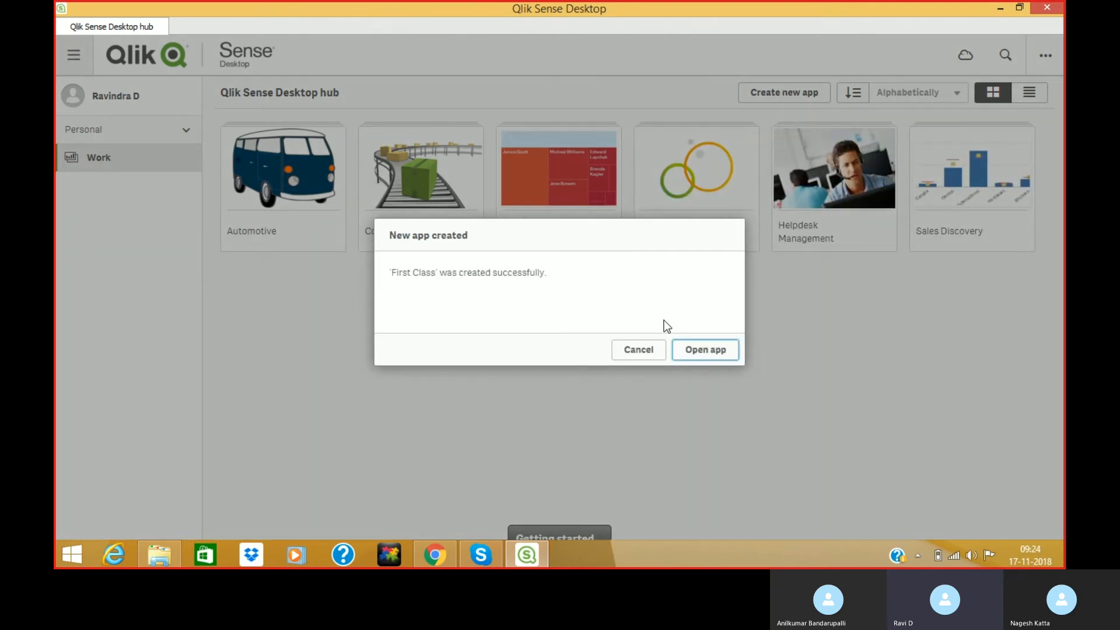
{"action": "left_click", "coordinate": [702, 354]}
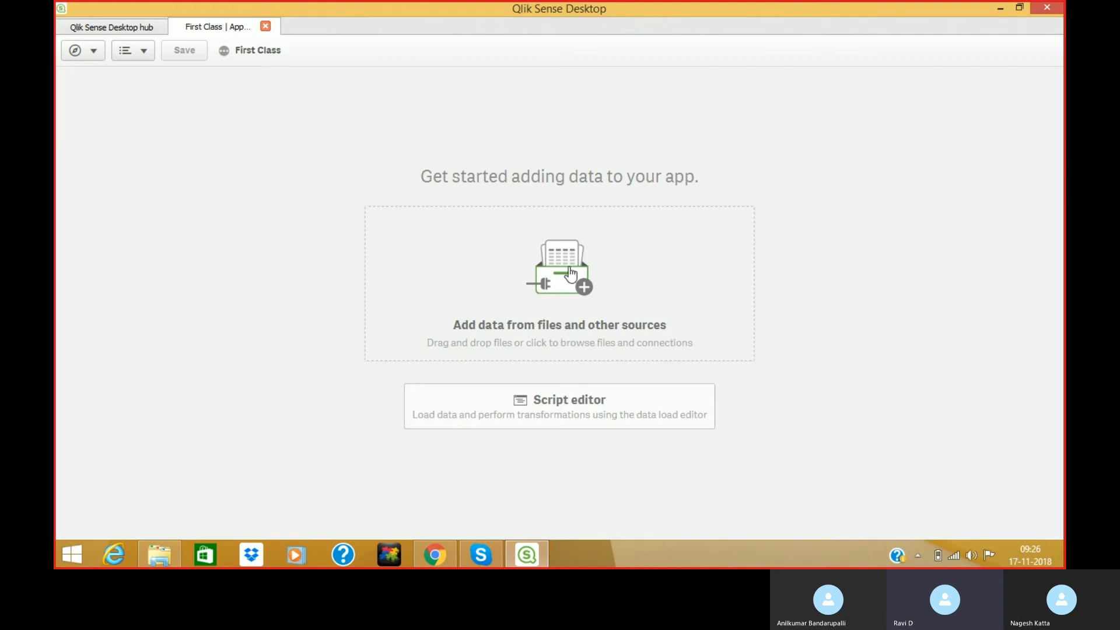
Add data to First Class by choosing Manual entry under In-App.
{"action": "left_click", "coordinate": [565, 269]}
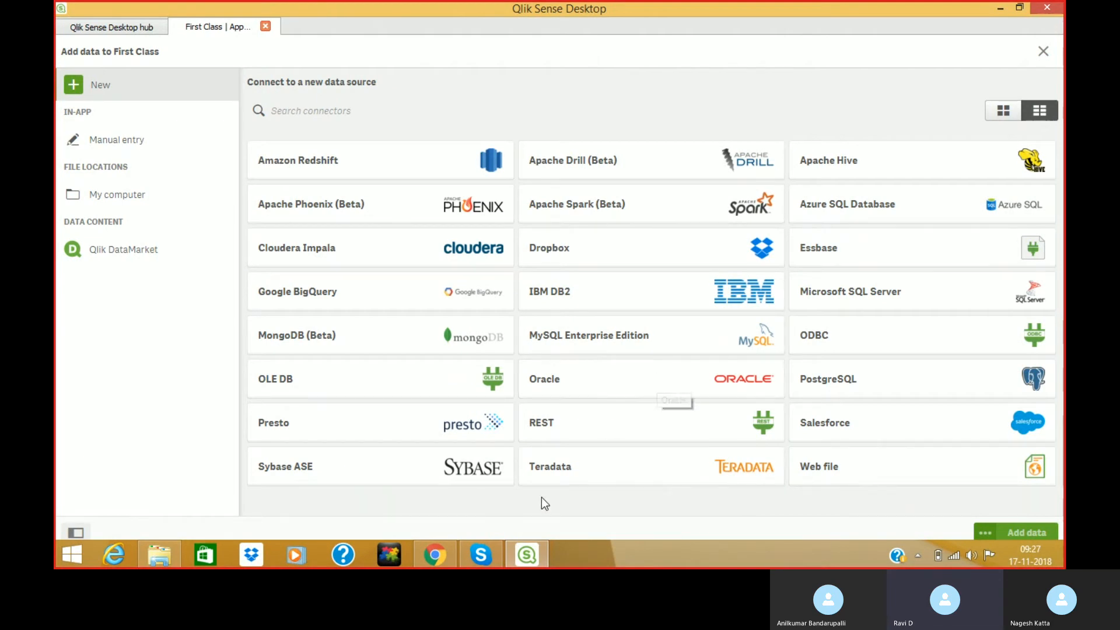
{"action": "mouse_move", "coordinate": [492, 559]}
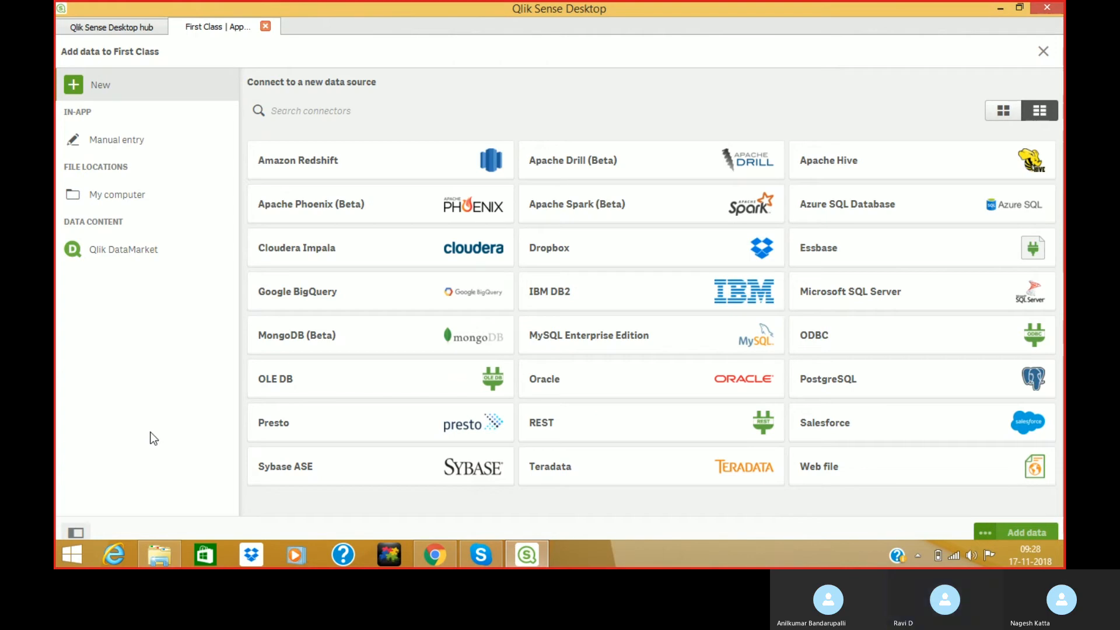
{"action": "left_click", "coordinate": [123, 145]}
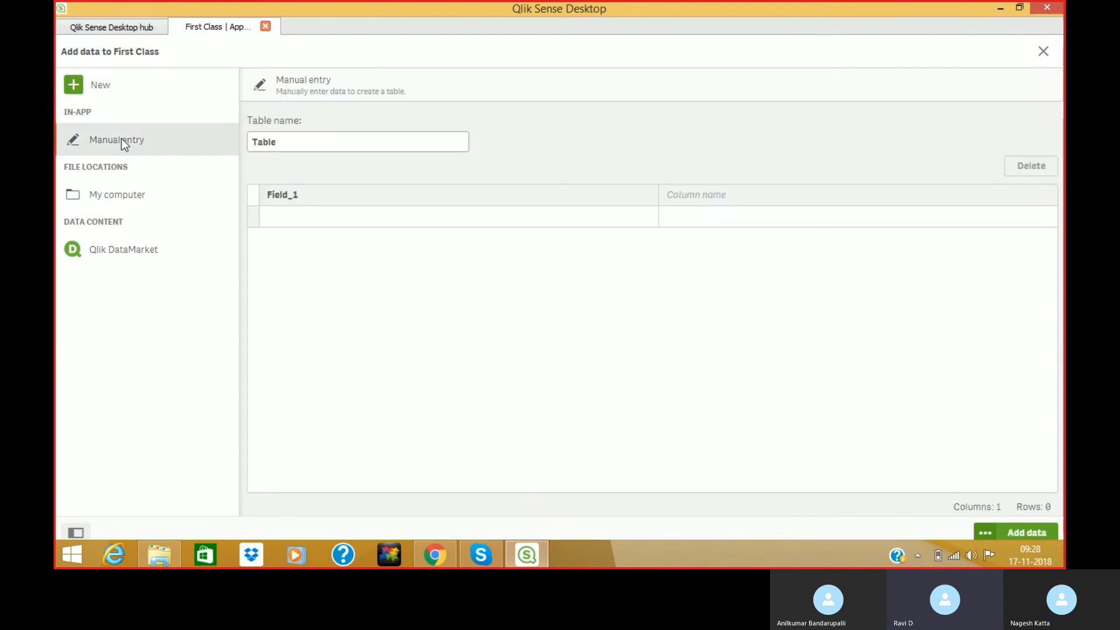
Rename the table to Employee and name its first column EMP_ID.
{"action": "left_click", "coordinate": [292, 141]}
{"action": "double_click", "coordinate": [293, 141]}
{"action": "type", "text": "Employee"}
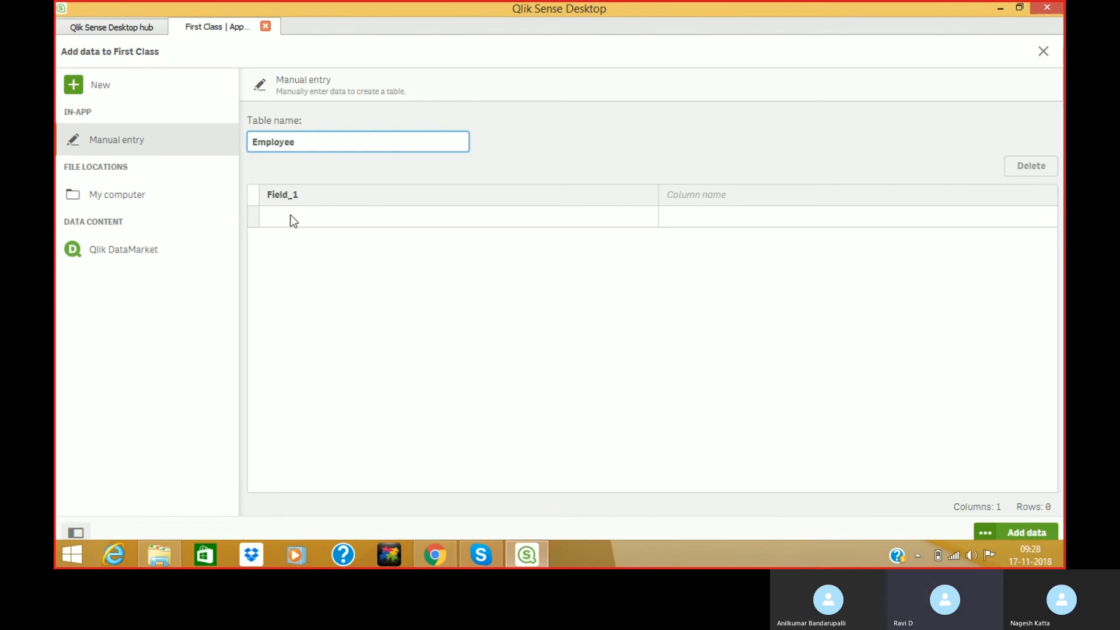
{"action": "left_click", "coordinate": [295, 194]}
{"action": "left_click", "coordinate": [296, 195]}
{"action": "double_click", "coordinate": [289, 194]}
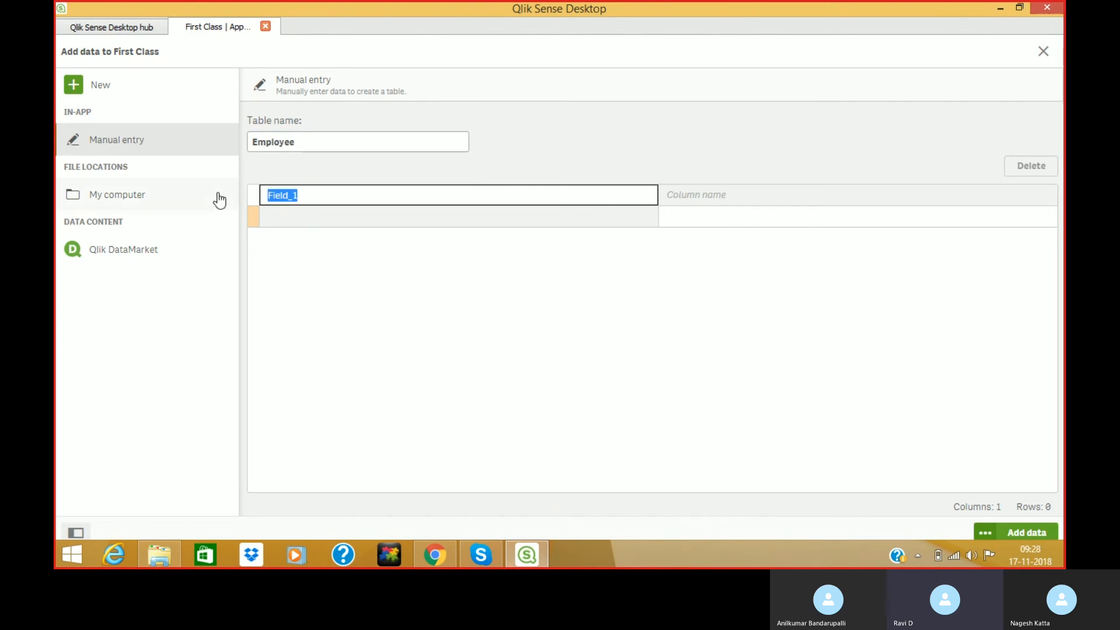
{"action": "type", "text": "EMP"}
{"action": "type", "text": "_ID"}
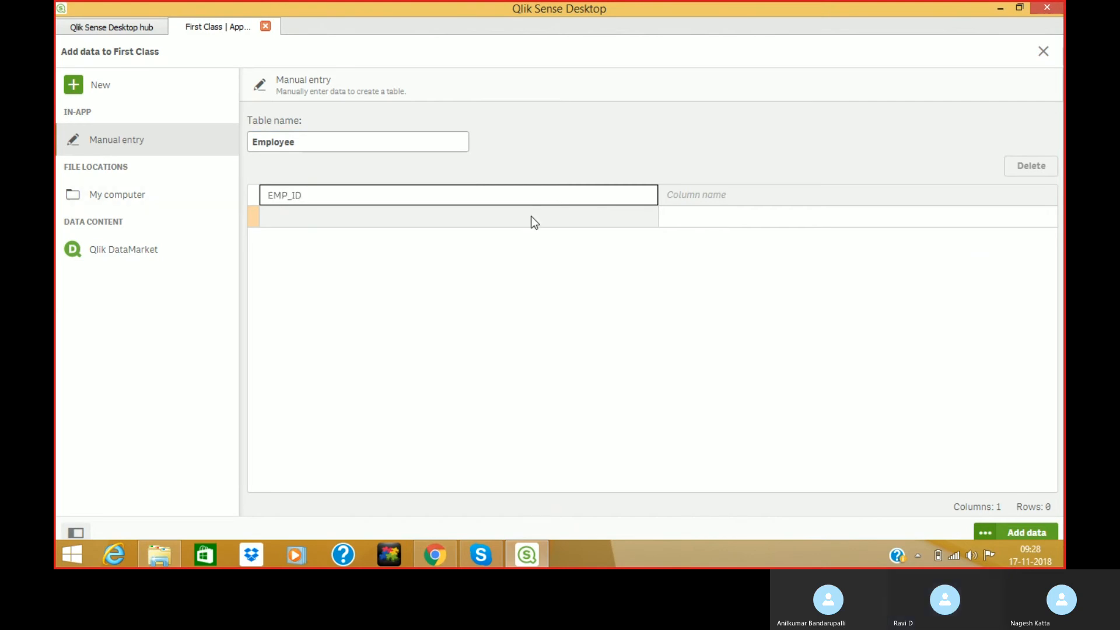
{"action": "left_click", "coordinate": [694, 192]}
Name the second and third columns EMP_Name and EMP_Sal.
{"action": "left_click", "coordinate": [694, 192]}
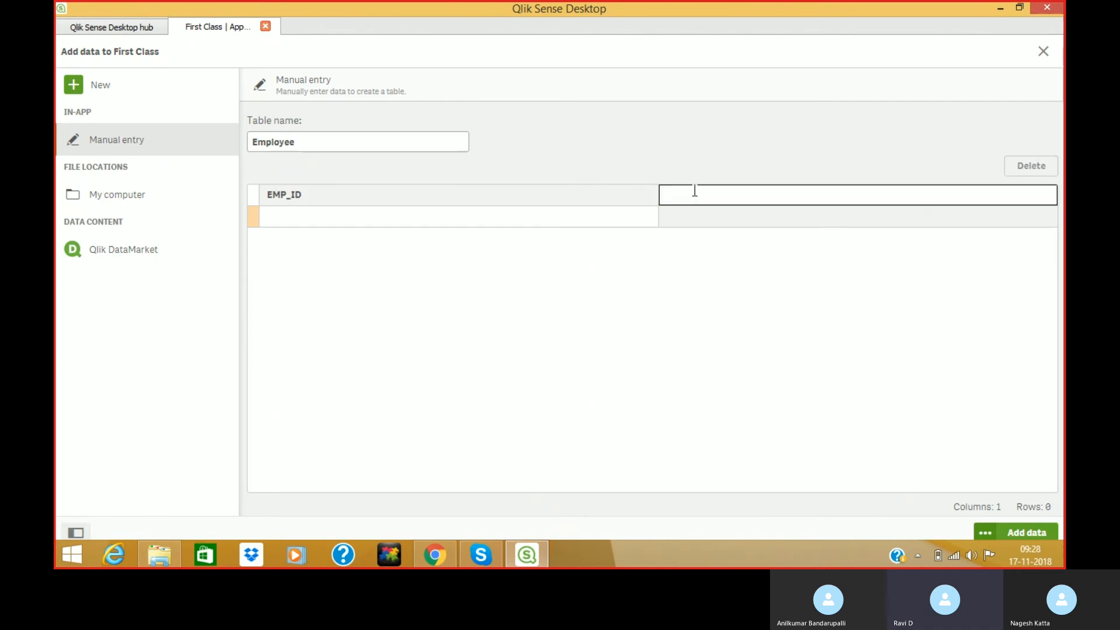
{"action": "type", "text": "EMP_Name"}
{"action": "key", "text": "Return"}
{"action": "left_click", "coordinate": [845, 196]}
{"action": "left_click", "coordinate": [844, 194]}
{"action": "type", "text": "EMP_Sal"}
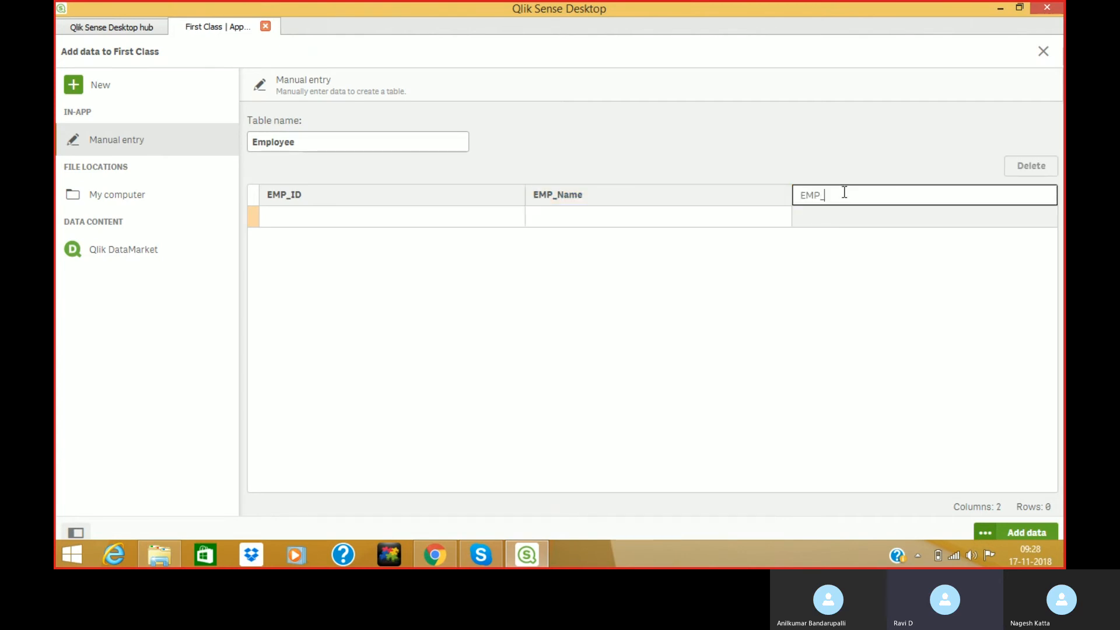
{"action": "left_click", "coordinate": [593, 318]}
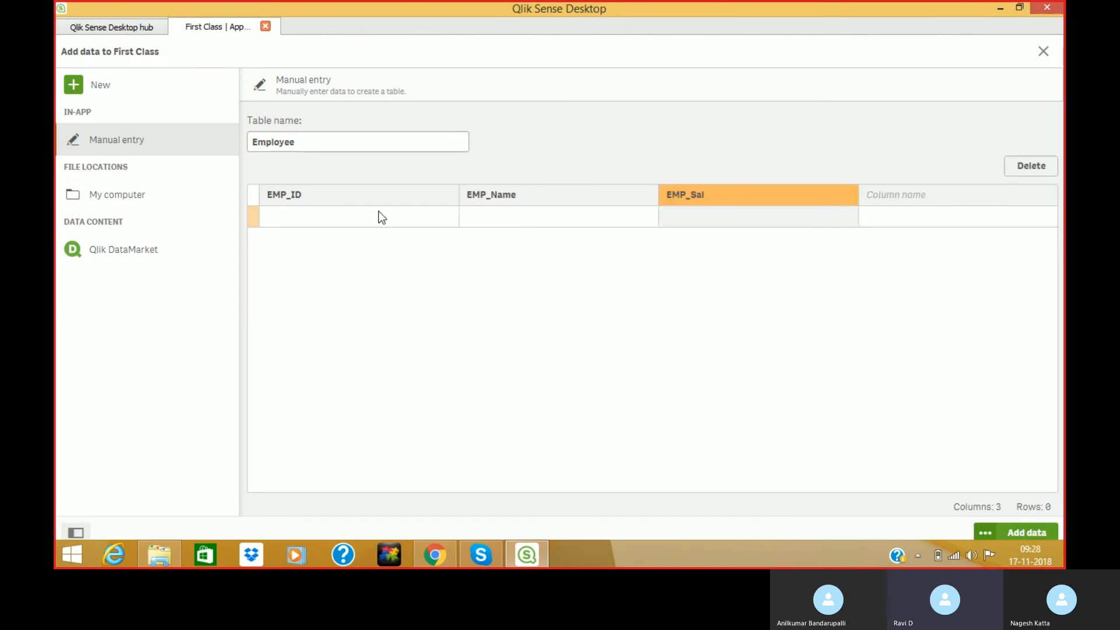
Enter two employee rows with ID, name and salaries 100 and 200.
{"action": "left_click", "coordinate": [338, 213]}
{"action": "left_click", "coordinate": [338, 213]}
{"action": "type", "text": "1"}
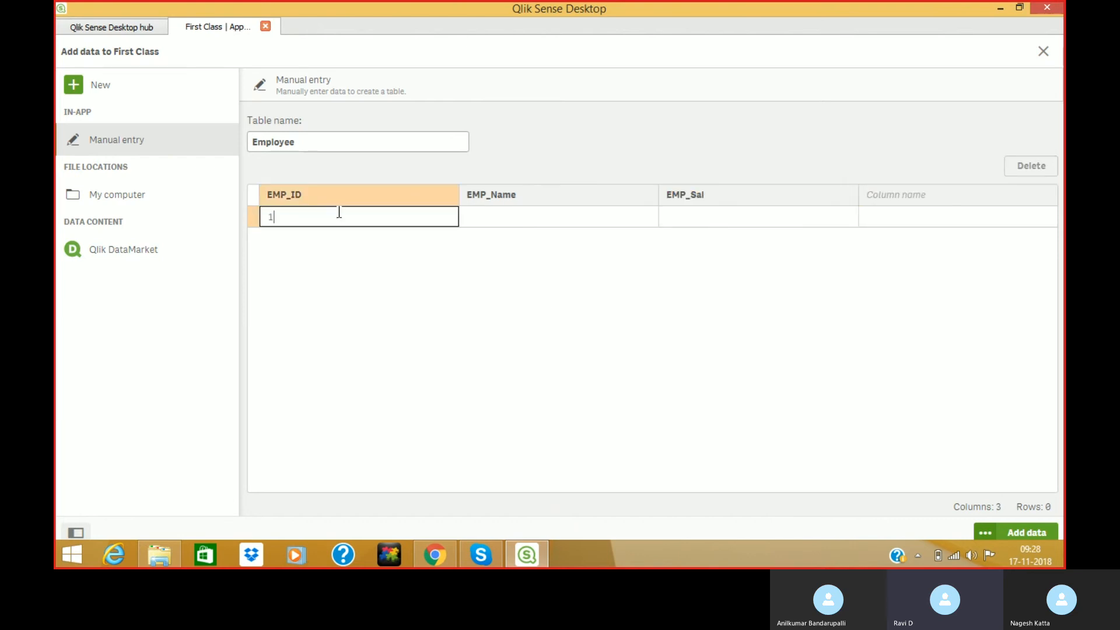
{"action": "left_click", "coordinate": [489, 222]}
{"action": "type", "text": "Ravi"}
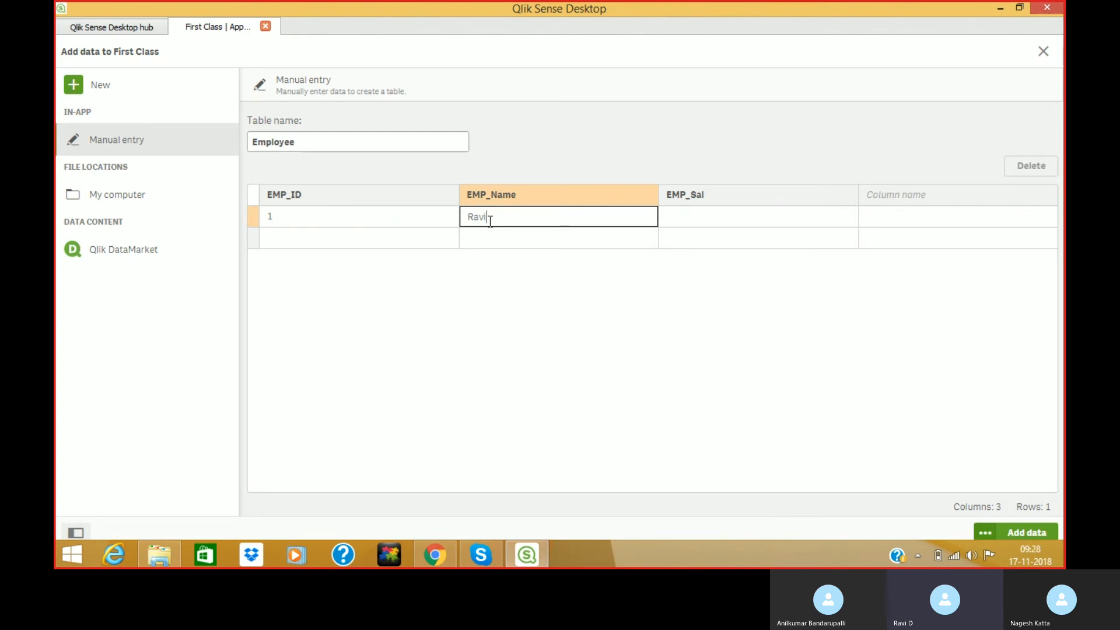
{"action": "left_click", "coordinate": [702, 219]}
{"action": "type", "text": "100"}
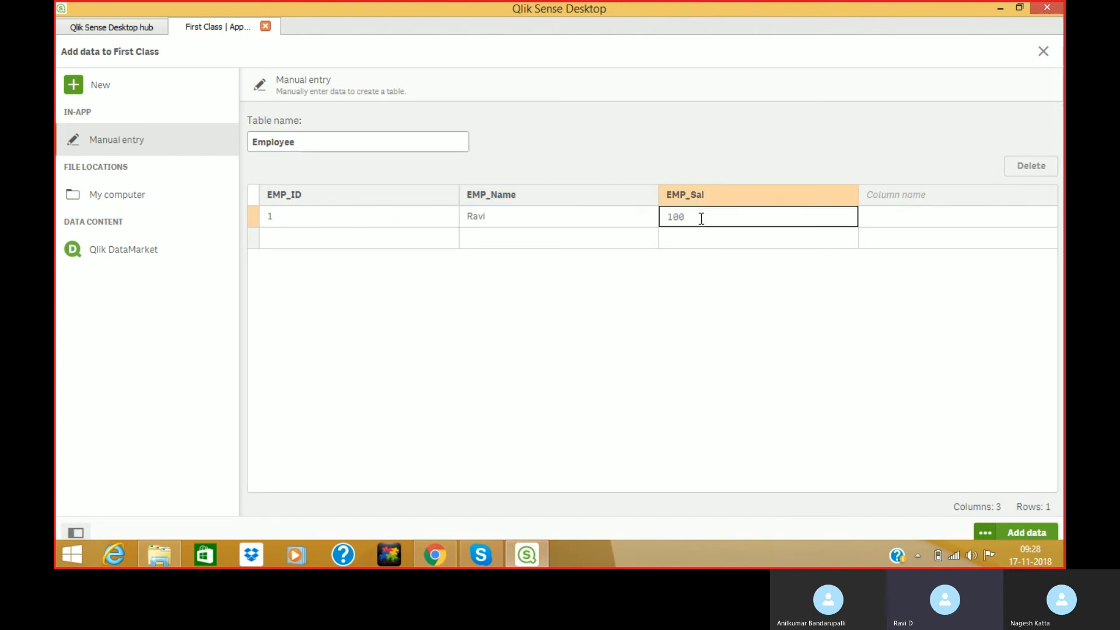
{"action": "left_click", "coordinate": [468, 237]}
{"action": "type", "text": "Siva"}
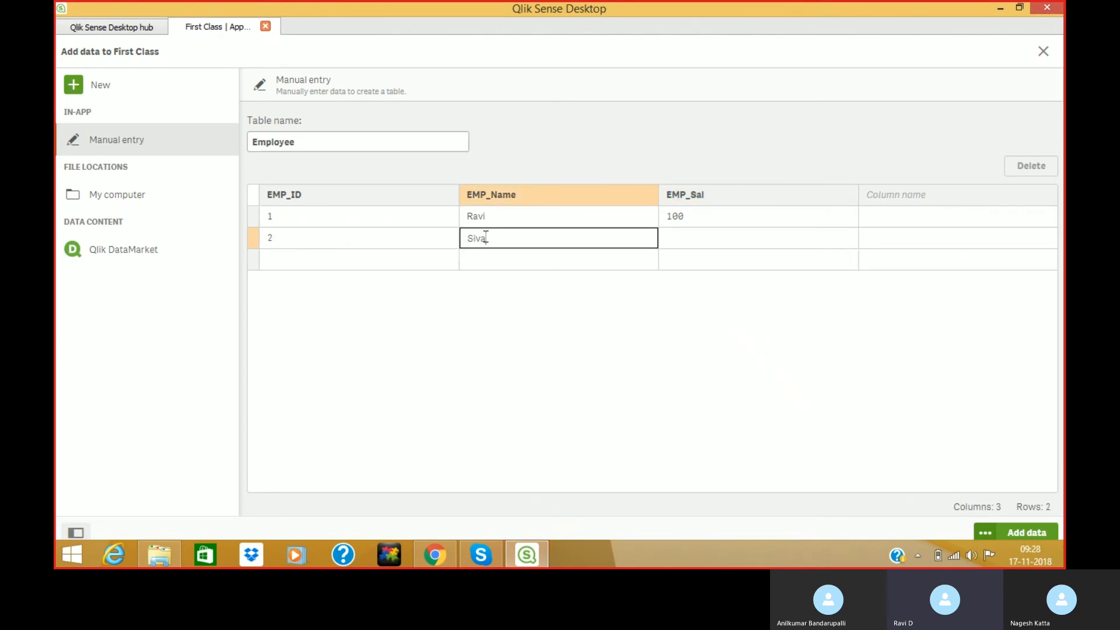
{"action": "left_click", "coordinate": [675, 238]}
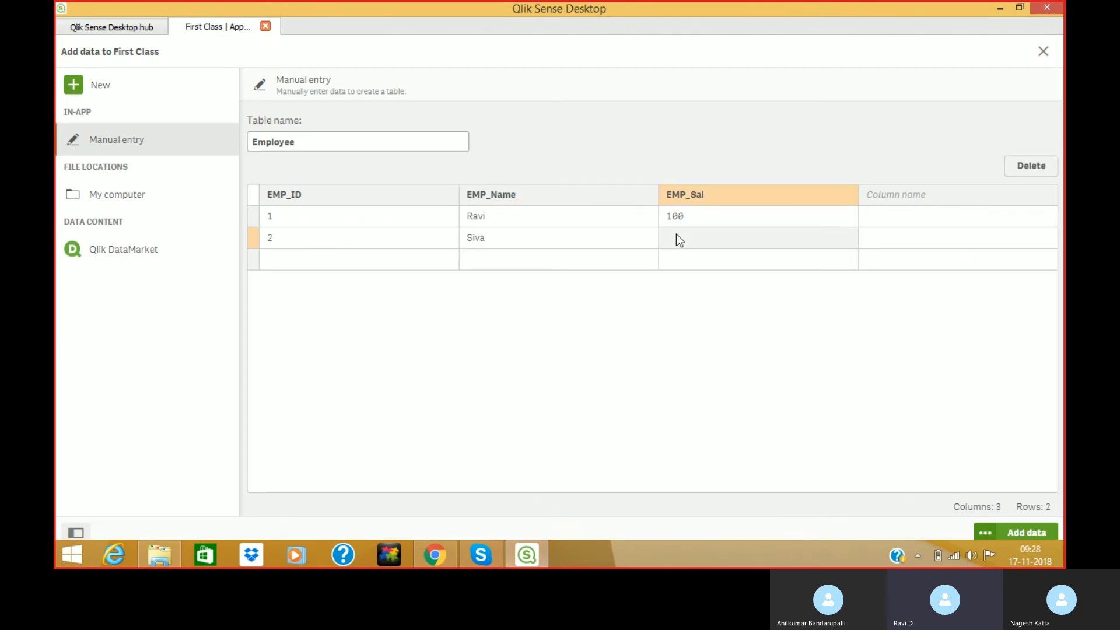
{"action": "type", "text": "200"}
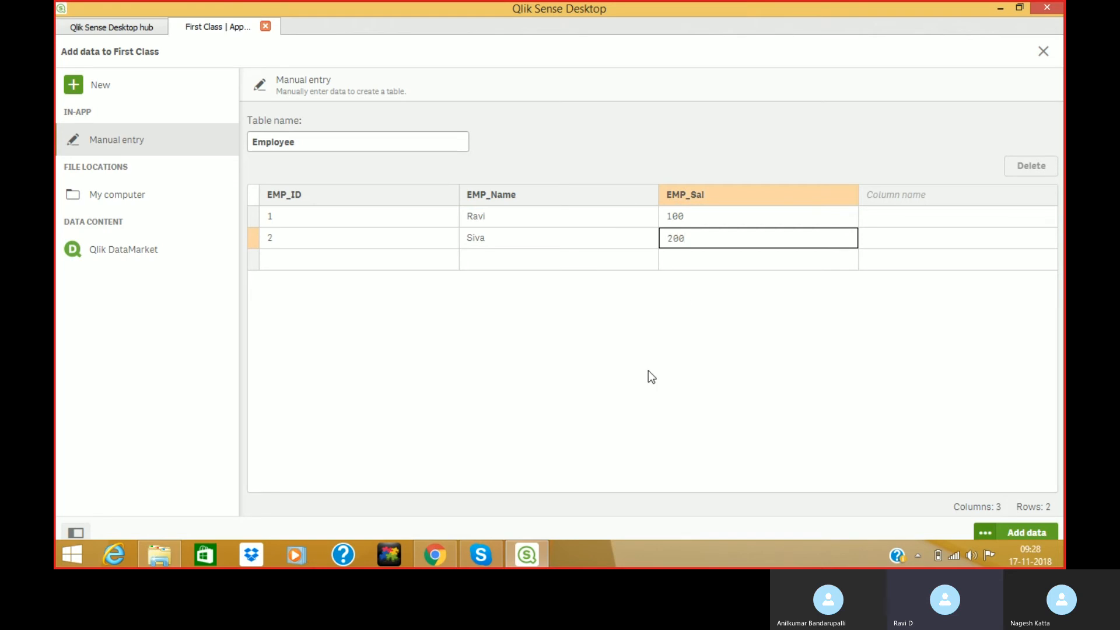
{"action": "key", "text": "Return"}
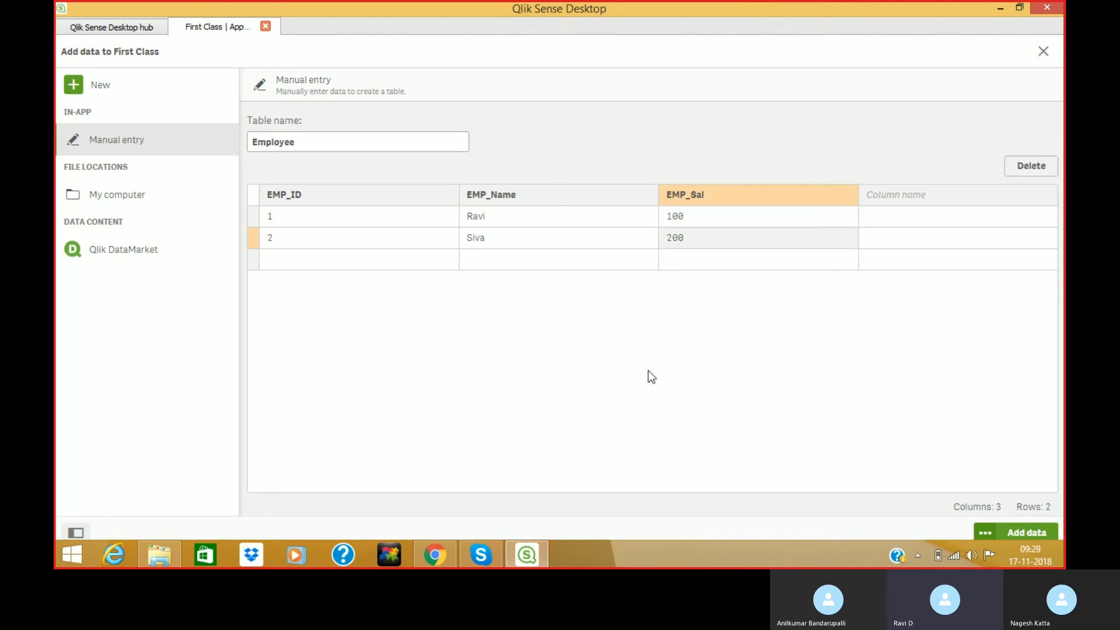
Load the Employee table into First Class, view My new sheet, then minimize Qlik Sense Desktop.
{"action": "left_click", "coordinate": [1047, 533]}
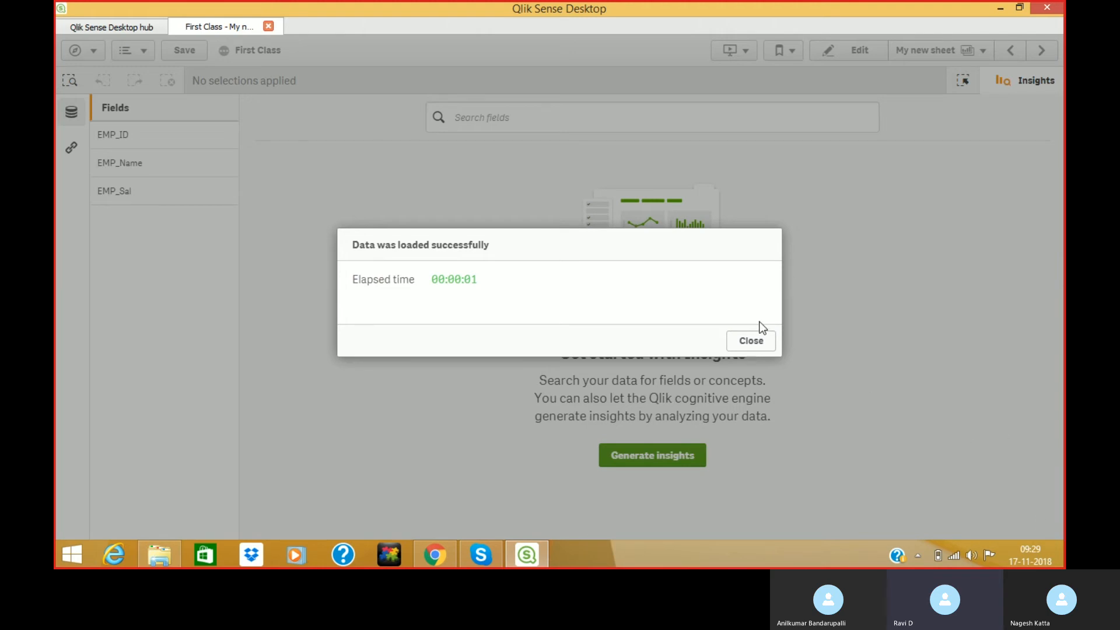
{"action": "left_click", "coordinate": [762, 341]}
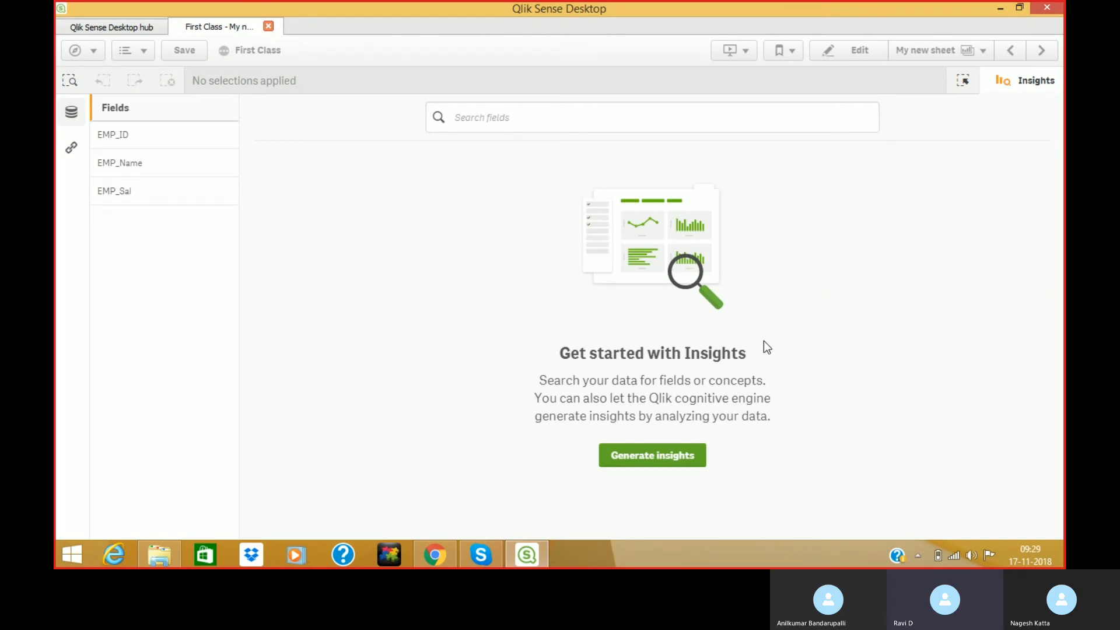
{"action": "left_click", "coordinate": [1006, 96]}
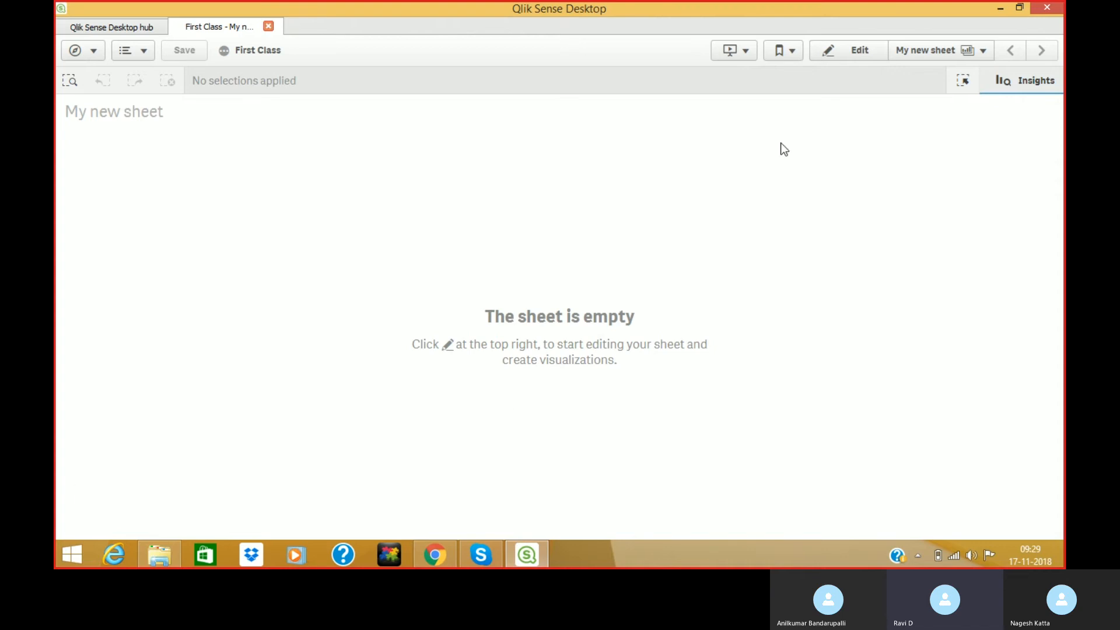
{"action": "left_click", "coordinate": [1001, 10]}
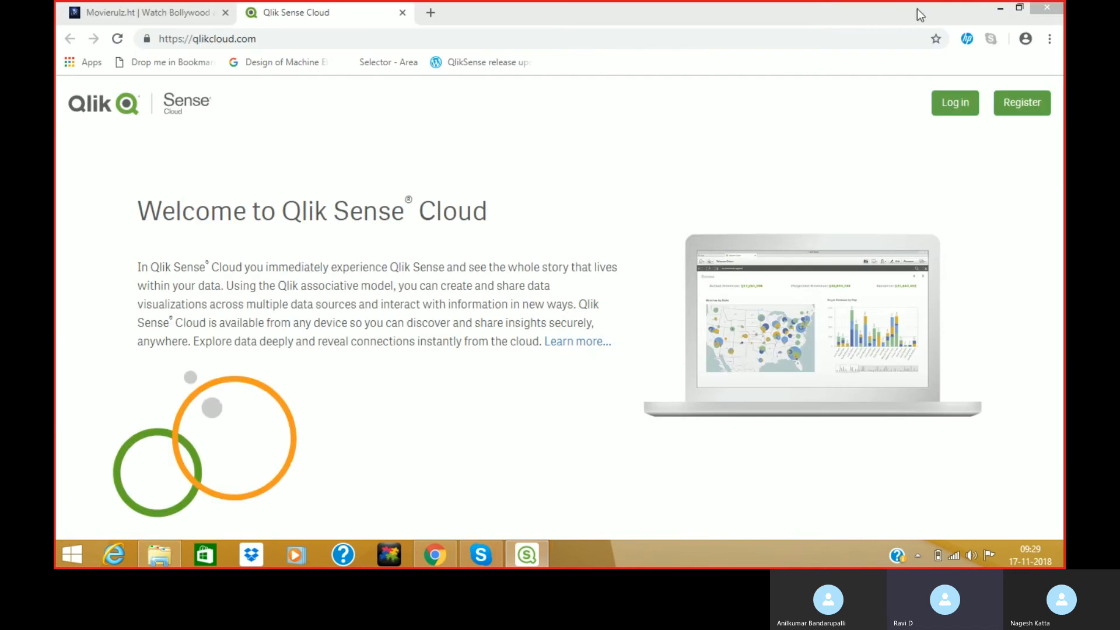
Minimize Chrome and the Apps folder, then open Qlik (1).pptx from the desktop QlikSense folder.
{"action": "left_click", "coordinate": [1001, 9]}
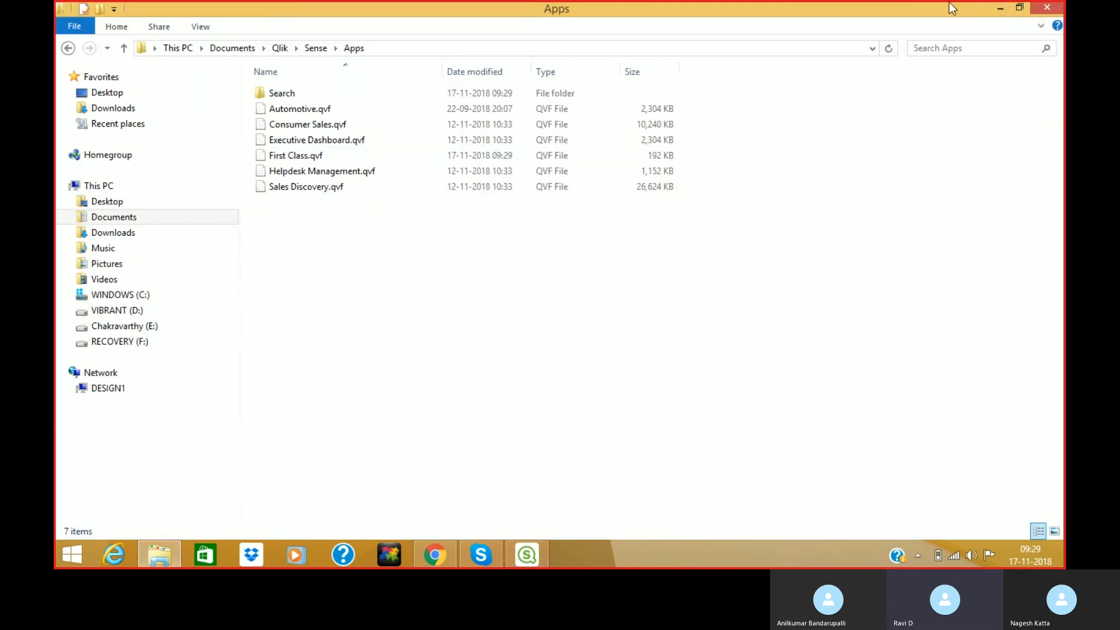
{"action": "left_click", "coordinate": [1063, 13]}
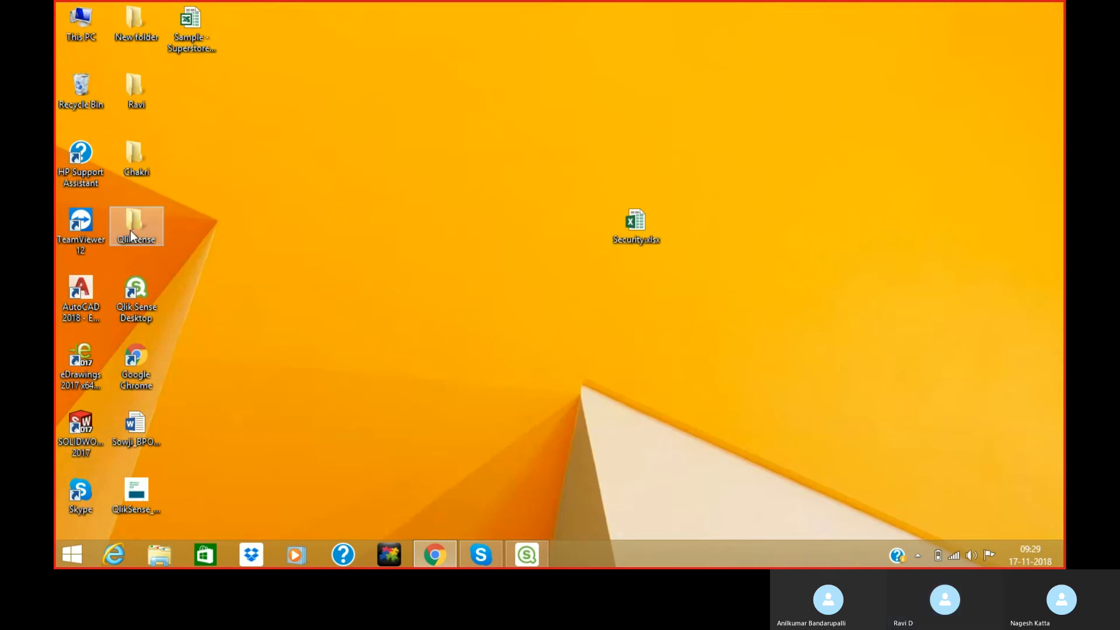
{"action": "double_click", "coordinate": [131, 230]}
{"action": "left_click", "coordinate": [277, 256]}
{"action": "double_click", "coordinate": [277, 251]}
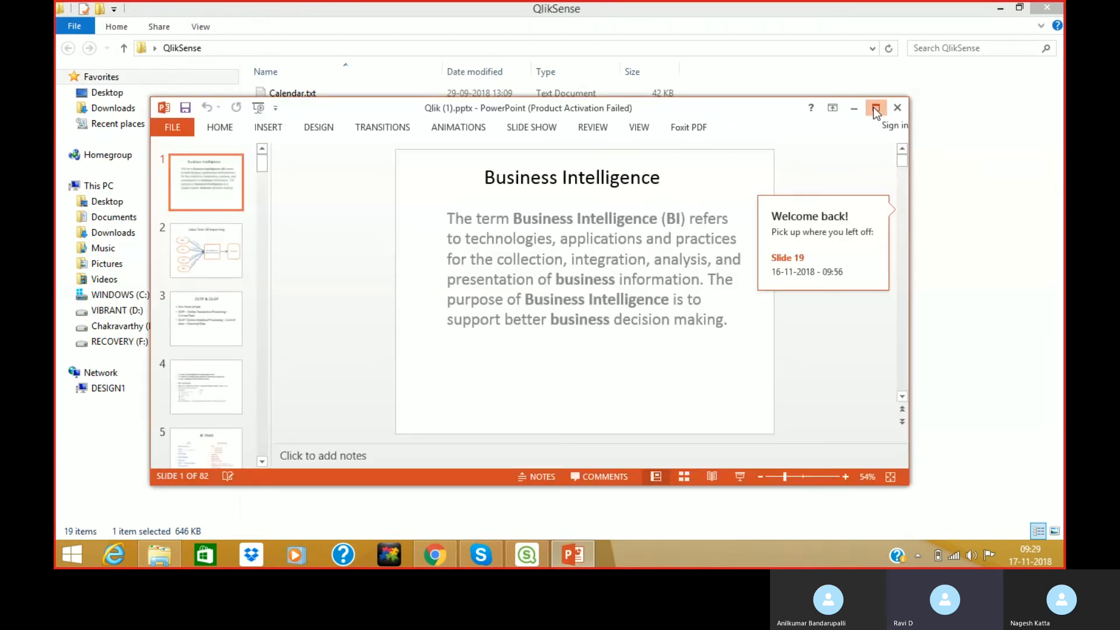
Maximize PowerPoint, dismiss the activation message, and scroll to slide 18, File Extensions.
{"action": "left_click", "coordinate": [876, 108]}
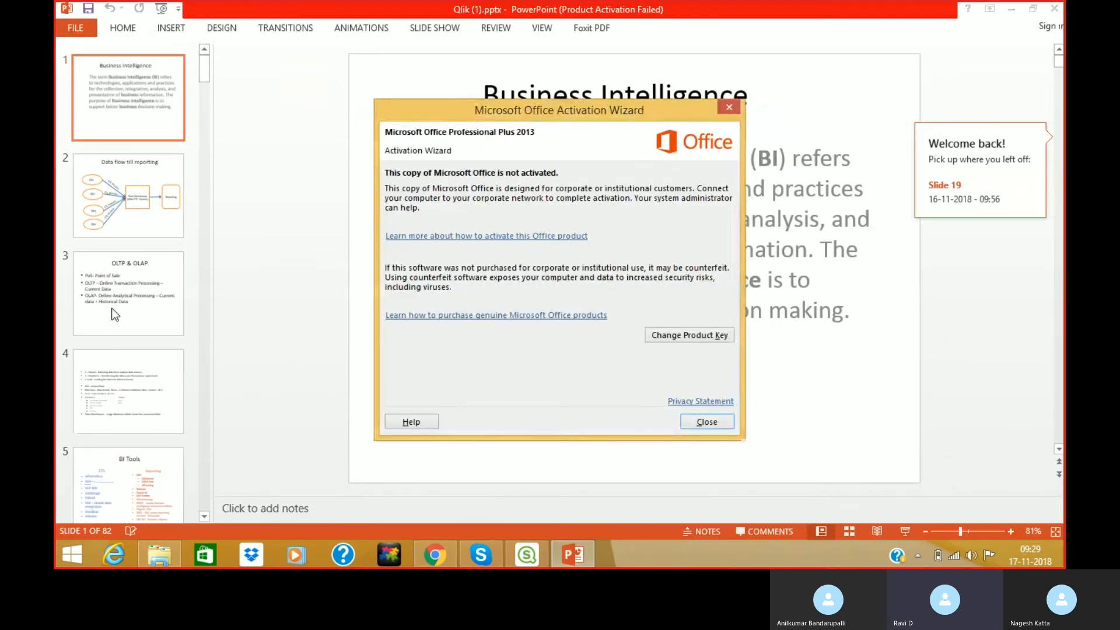
{"action": "left_click", "coordinate": [707, 422]}
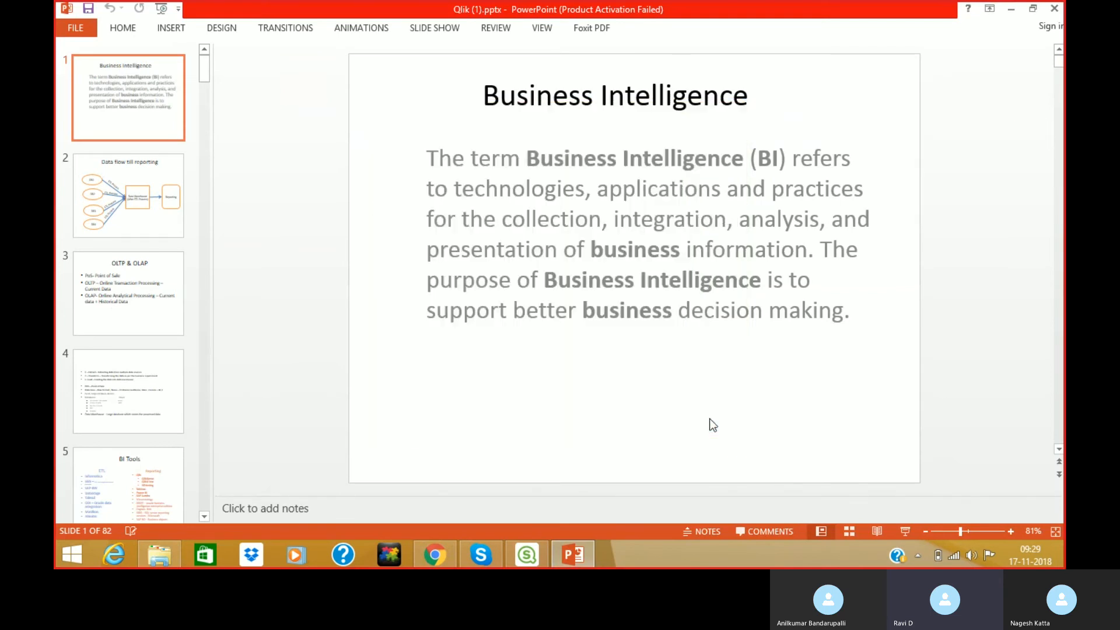
{"action": "scroll", "coordinate": [710, 421], "scroll_direction": "down", "scroll_amount": 4}
{"action": "scroll", "coordinate": [711, 419], "scroll_direction": "down", "scroll_amount": 9}
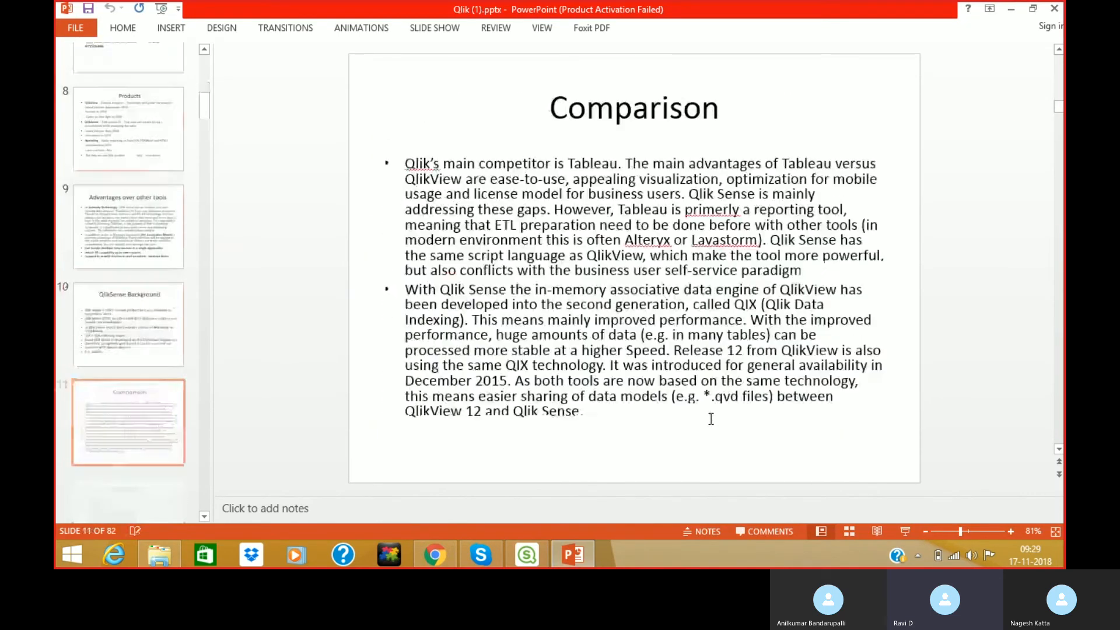
{"action": "scroll", "coordinate": [711, 419], "scroll_direction": "down", "scroll_amount": 5}
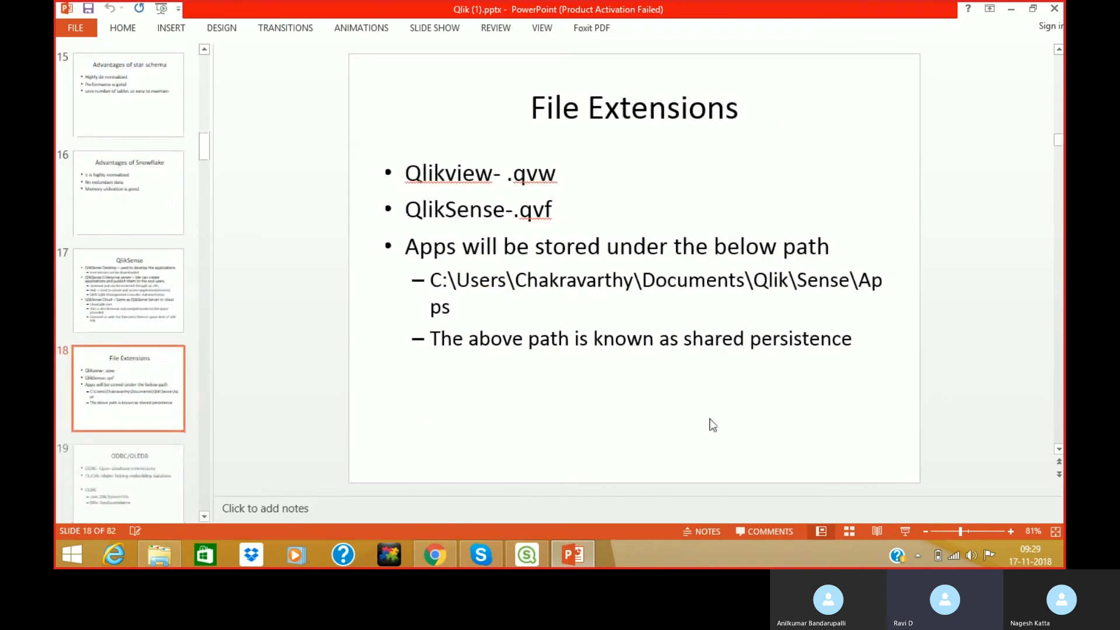
{"action": "scroll", "coordinate": [713, 424], "scroll_direction": "up", "scroll_amount": 1}
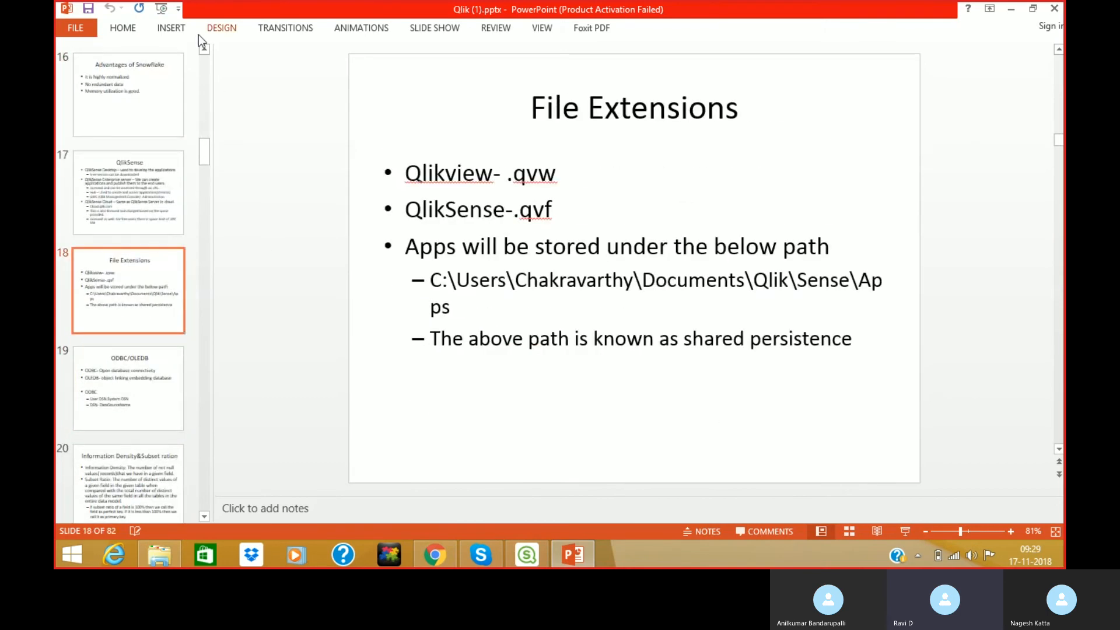
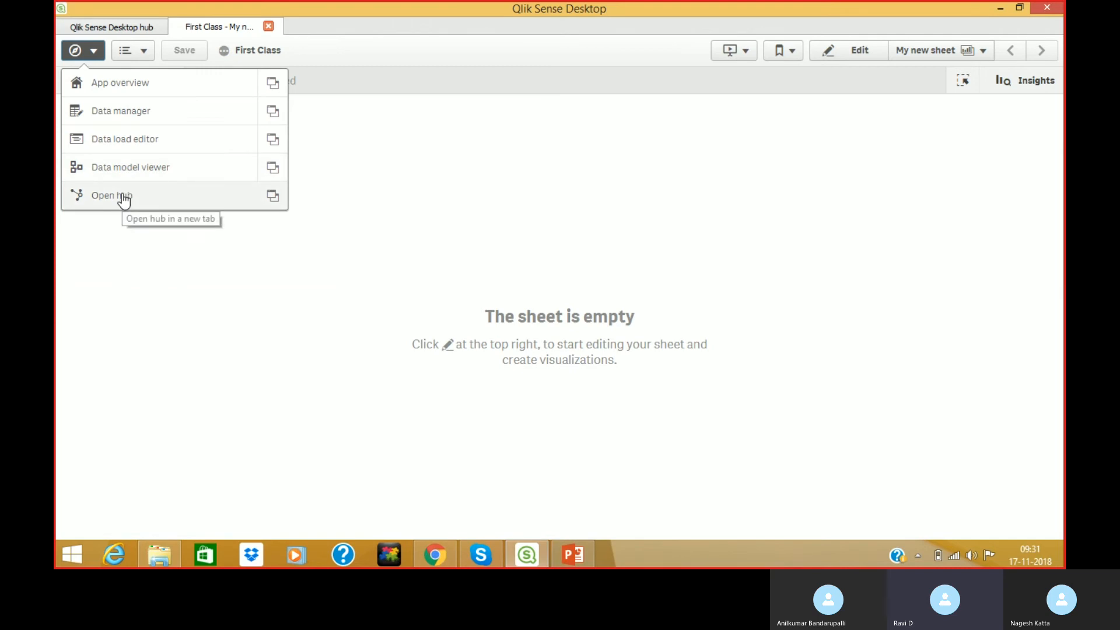
Snip the First Class app overview window with Snipping Tool, then switch to PowerPoint.
{"action": "left_click", "coordinate": [117, 87]}
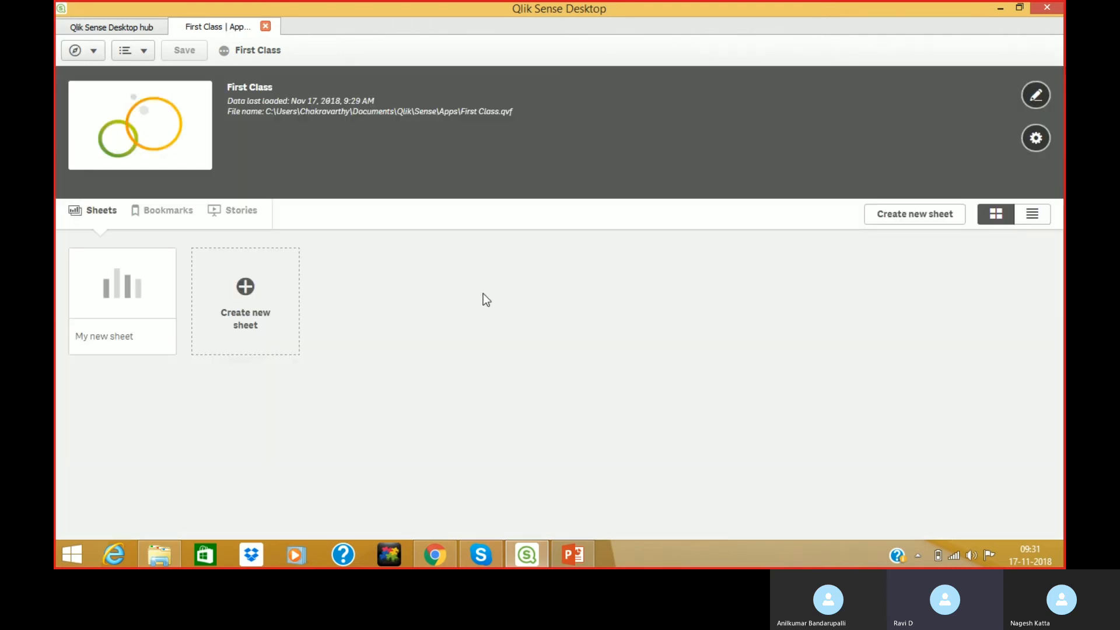
{"action": "key", "text": "super"}
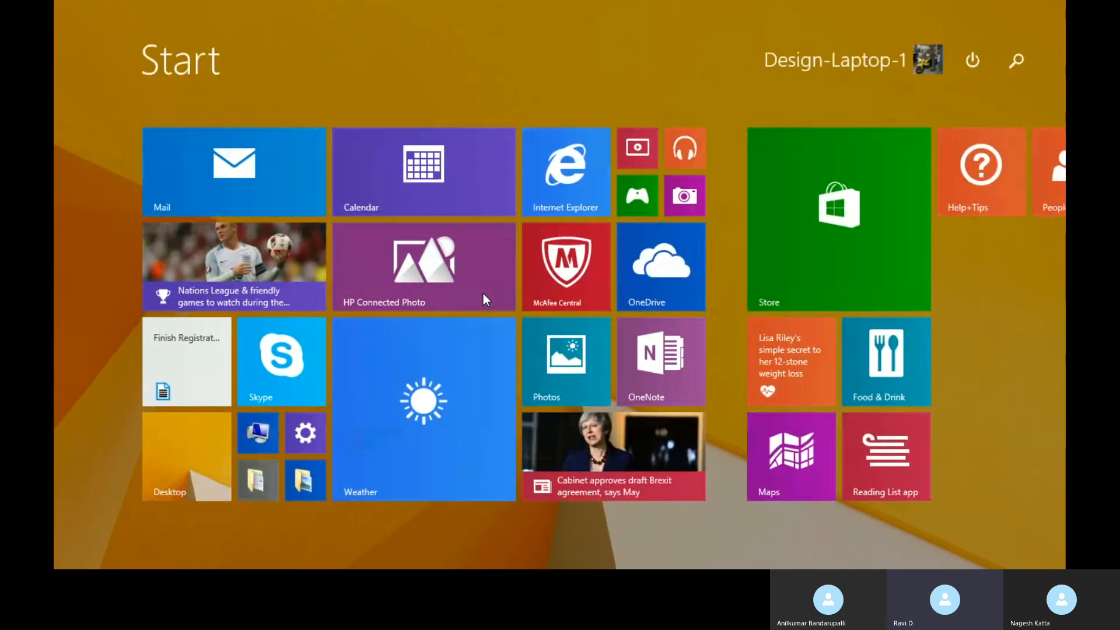
{"action": "type", "text": "snipping Tool"}
{"action": "key", "text": "Return"}
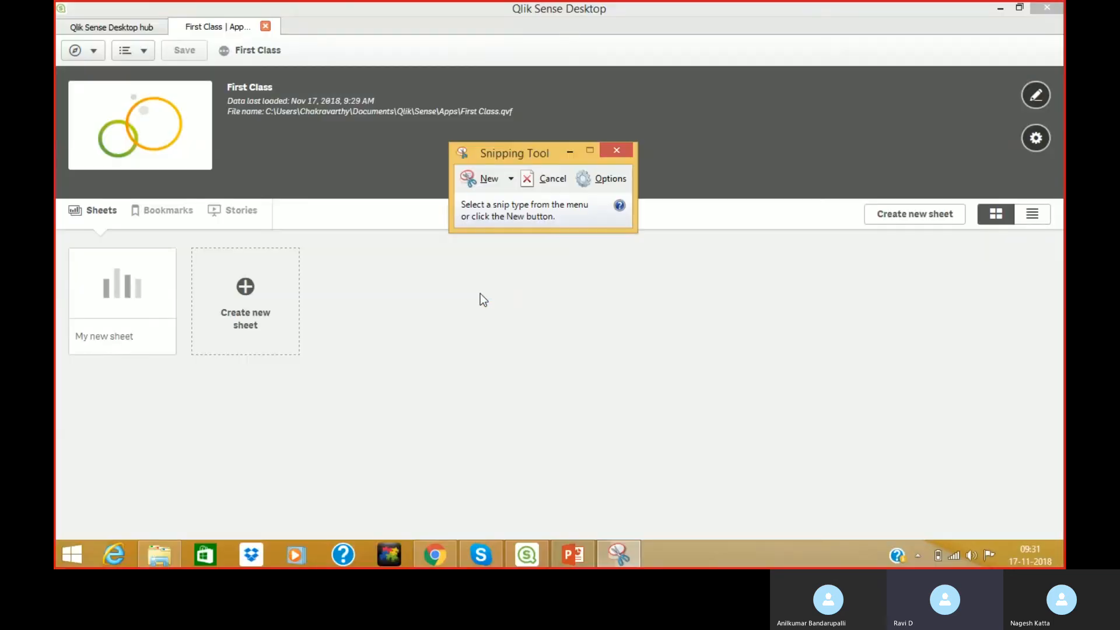
{"action": "left_click", "coordinate": [483, 179]}
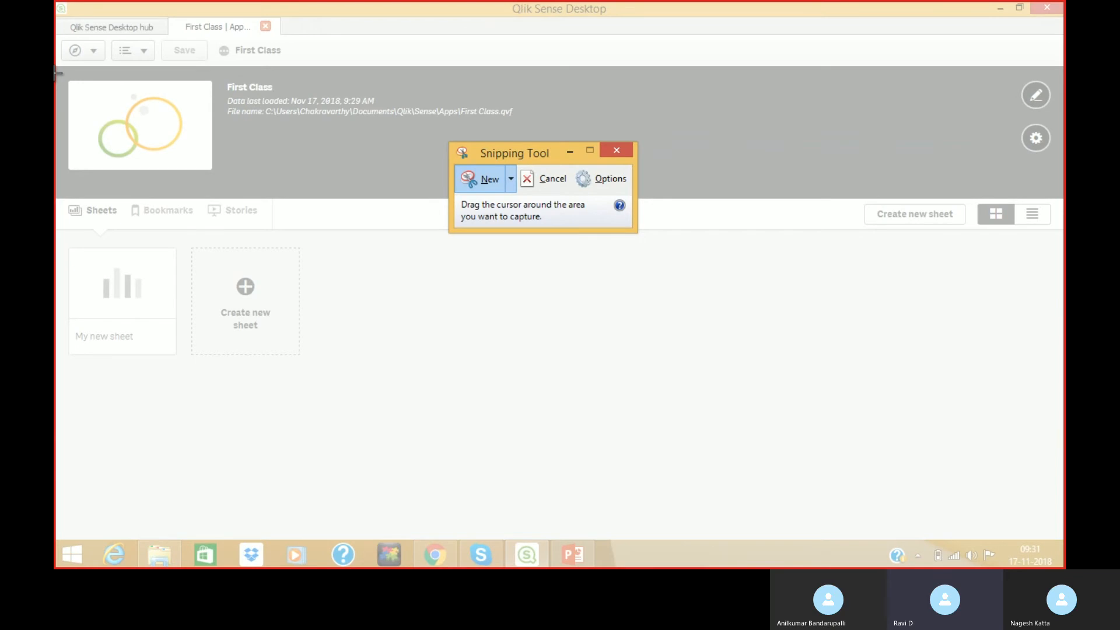
{"action": "left_click_drag", "start_coordinate": [57, 71], "coordinate": [1064, 481]}
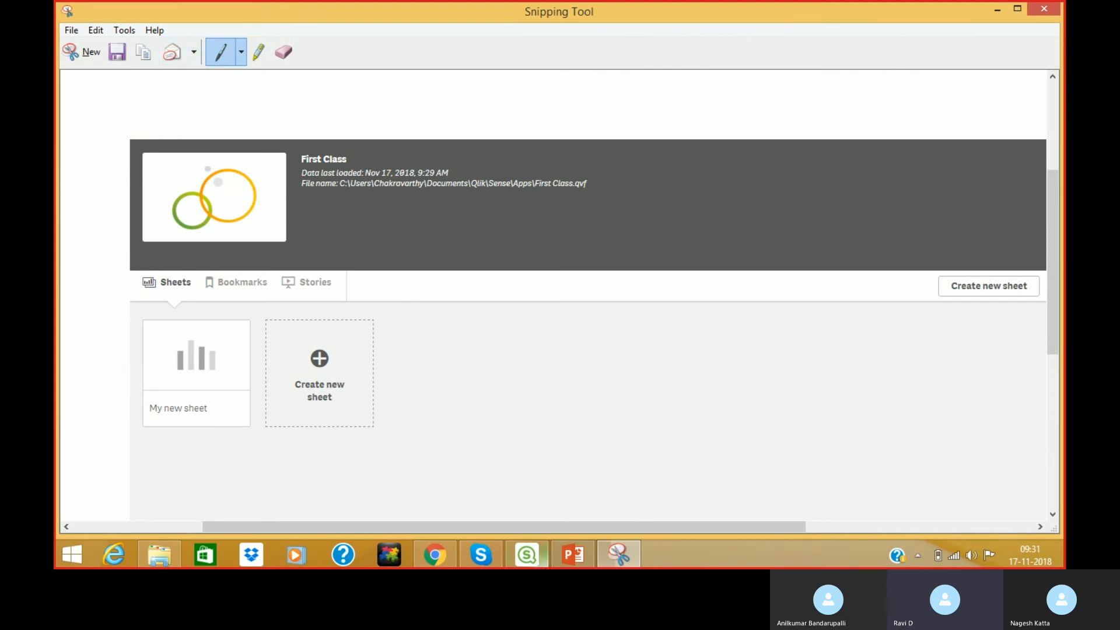
{"action": "left_click", "coordinate": [569, 560]}
Paste the app overview snip onto slide 19 and shrink it by its corner handles.
{"action": "key", "text": "ctrl+v"}
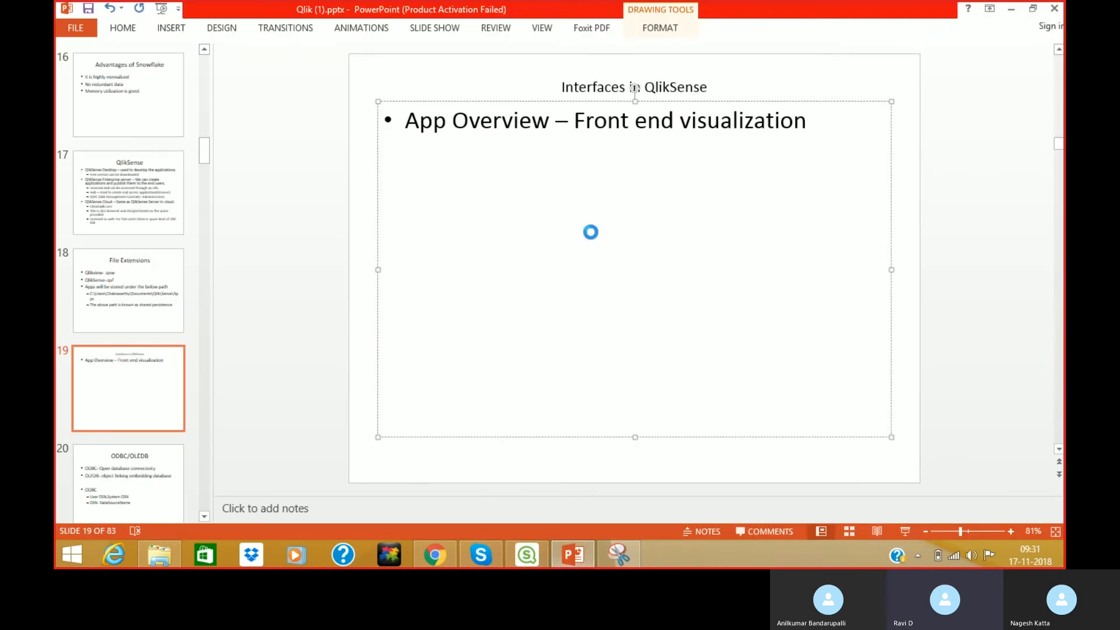
{"action": "left_click_drag", "start_coordinate": [920, 403], "coordinate": [682, 186]}
{"action": "left_click_drag", "start_coordinate": [526, 182], "coordinate": [605, 191]}
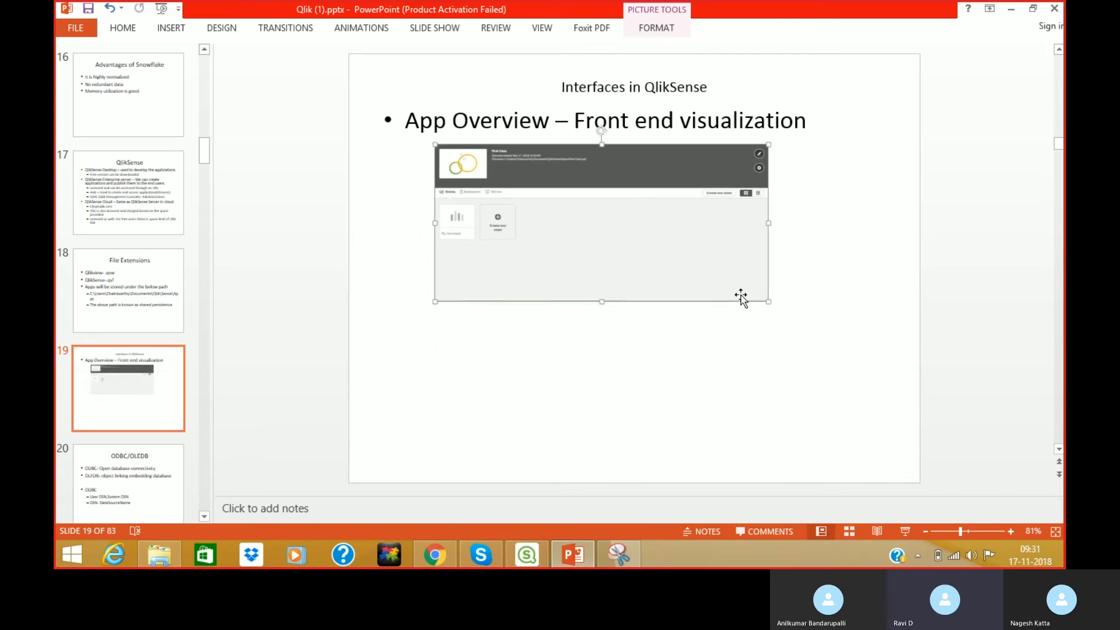
{"action": "left_click_drag", "start_coordinate": [766, 301], "coordinate": [743, 222]}
{"action": "left_click", "coordinate": [818, 204]}
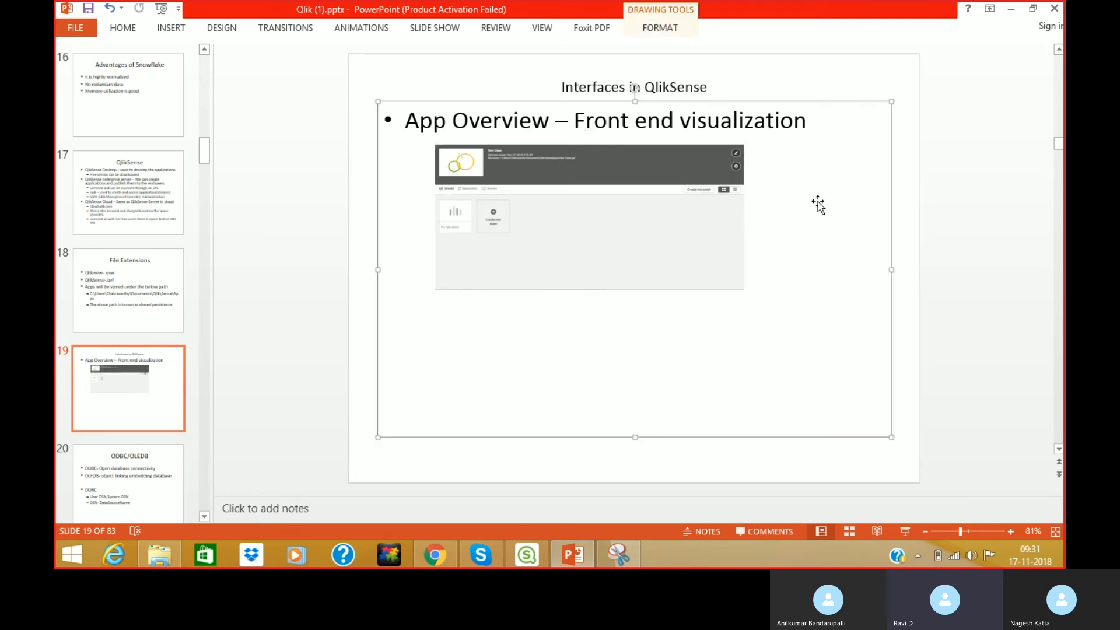
Shift all slide 19 content slightly left, then return to Qlik Sense.
{"action": "key", "text": "ctrl+a"}
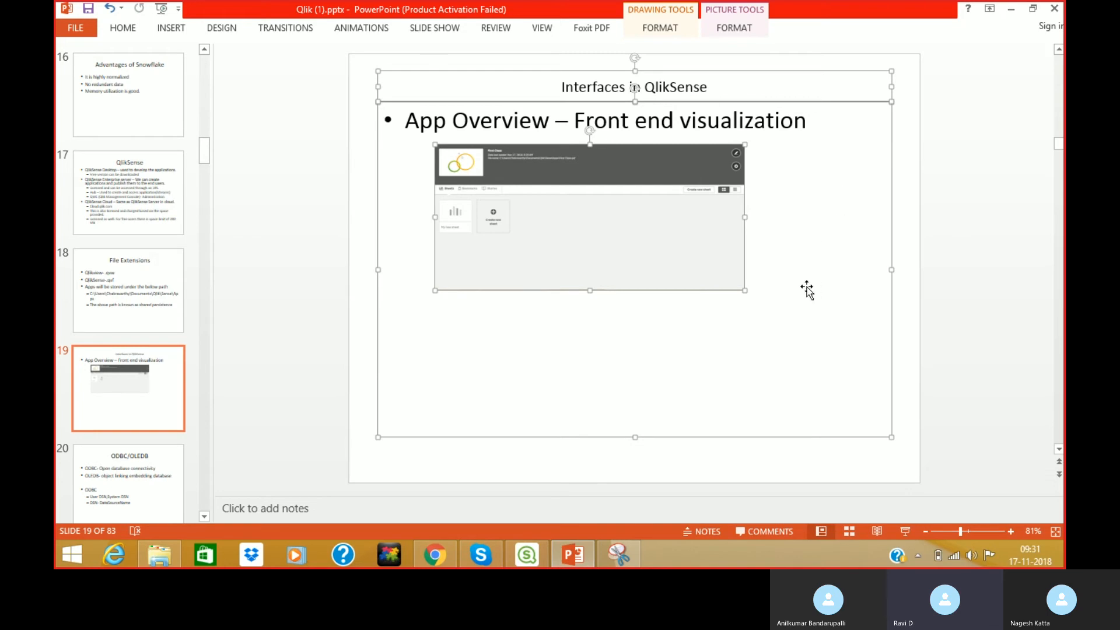
{"action": "left_click_drag", "start_coordinate": [685, 317], "coordinate": [675, 318]}
{"action": "left_click", "coordinate": [674, 318]}
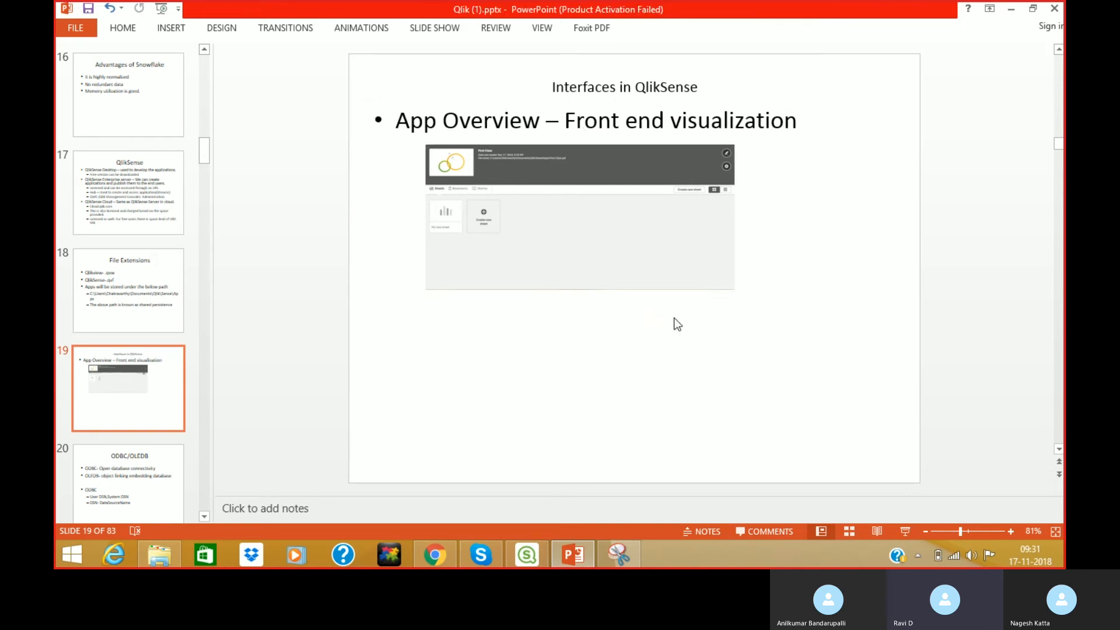
{"action": "left_click", "coordinate": [528, 551]}
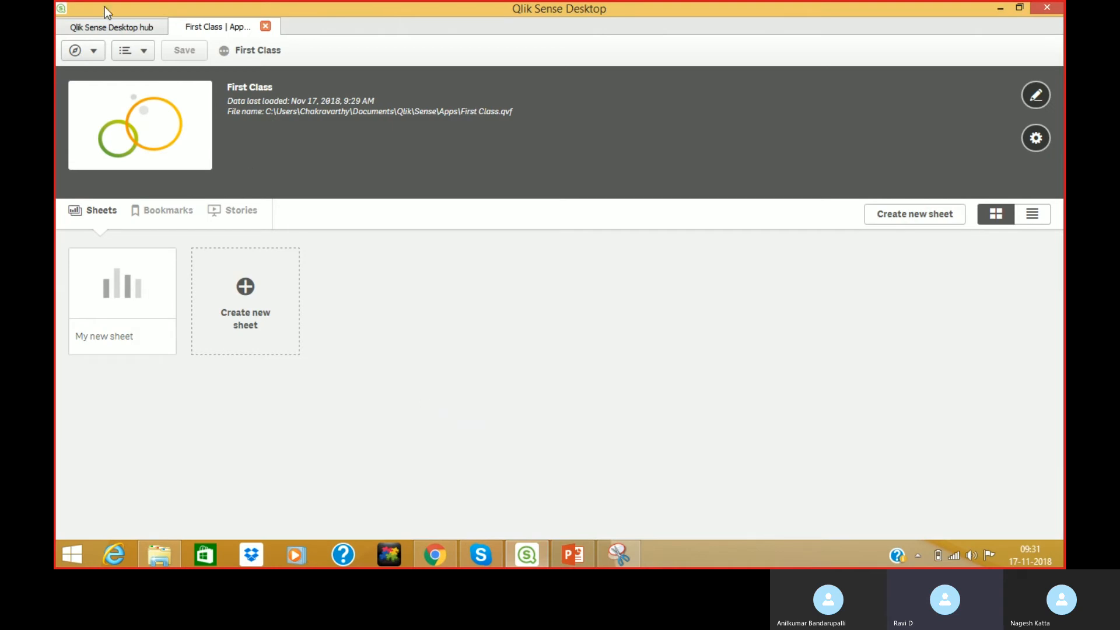
Open the First Class Data manager in a new tab, then switch to PowerPoint.
{"action": "left_click", "coordinate": [92, 57]}
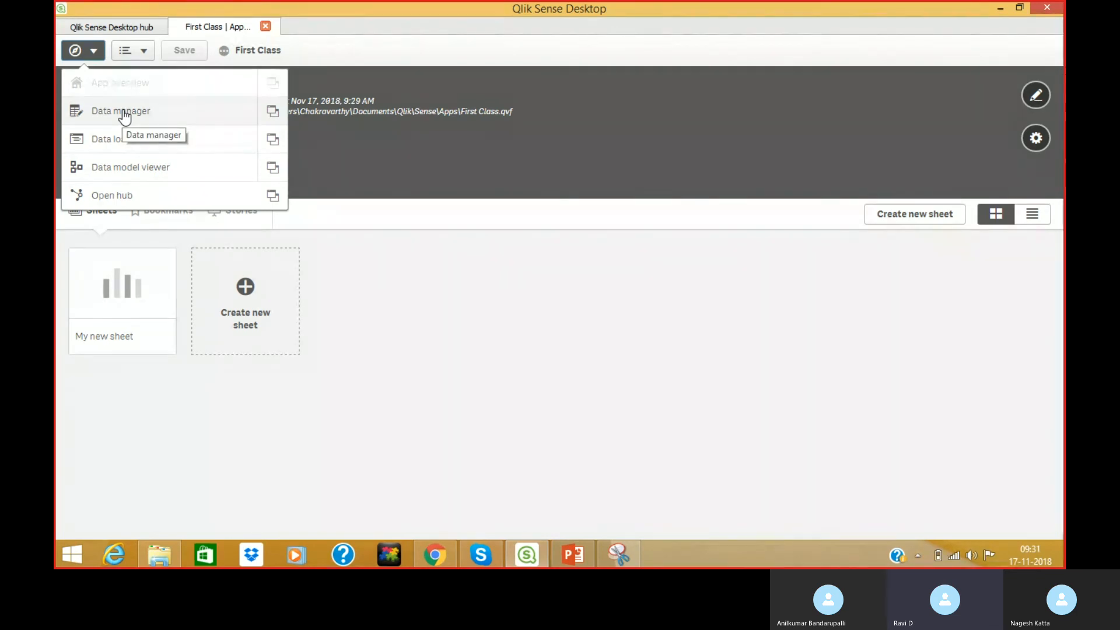
{"action": "left_click", "coordinate": [272, 114]}
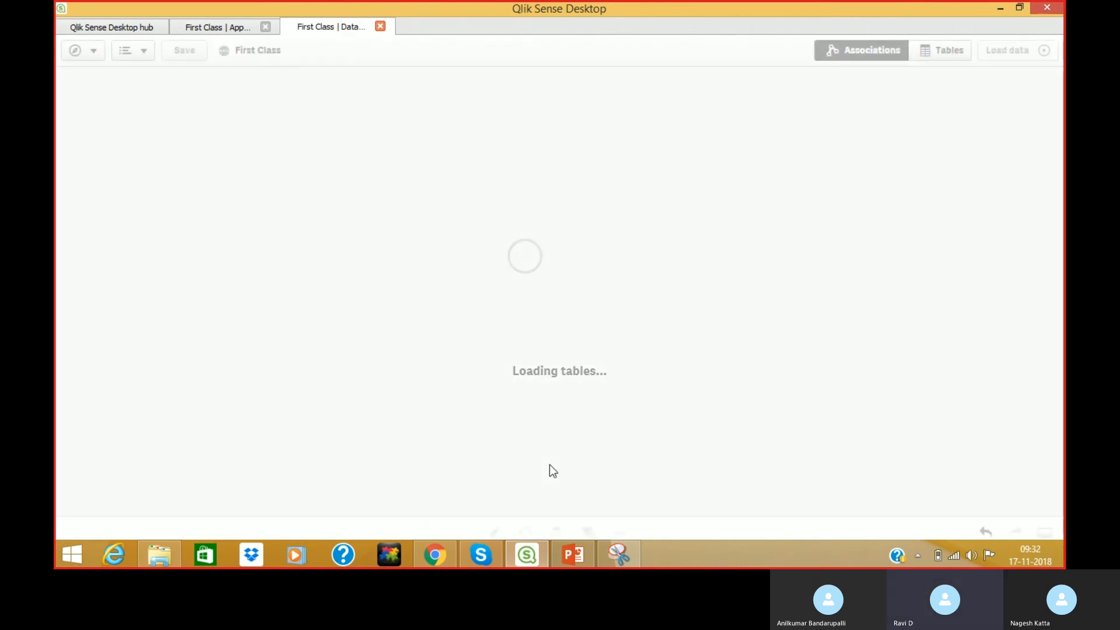
{"action": "left_click", "coordinate": [573, 554]}
Nudge the slide 19 app overview screenshot slightly to the right.
{"action": "left_click", "coordinate": [734, 284]}
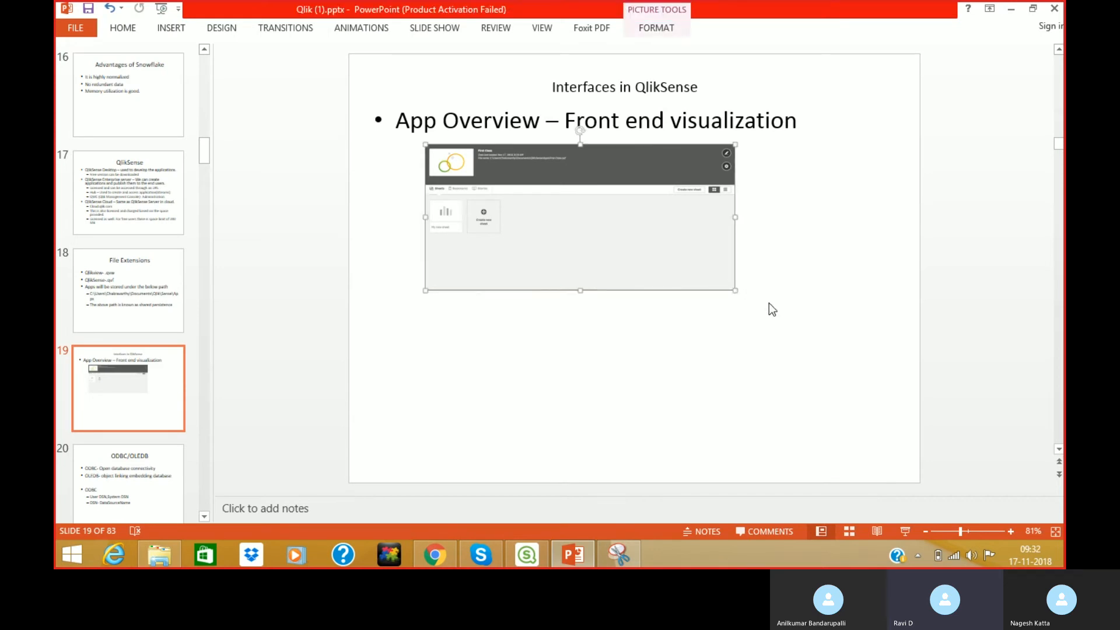
{"action": "left_click", "coordinate": [758, 290]}
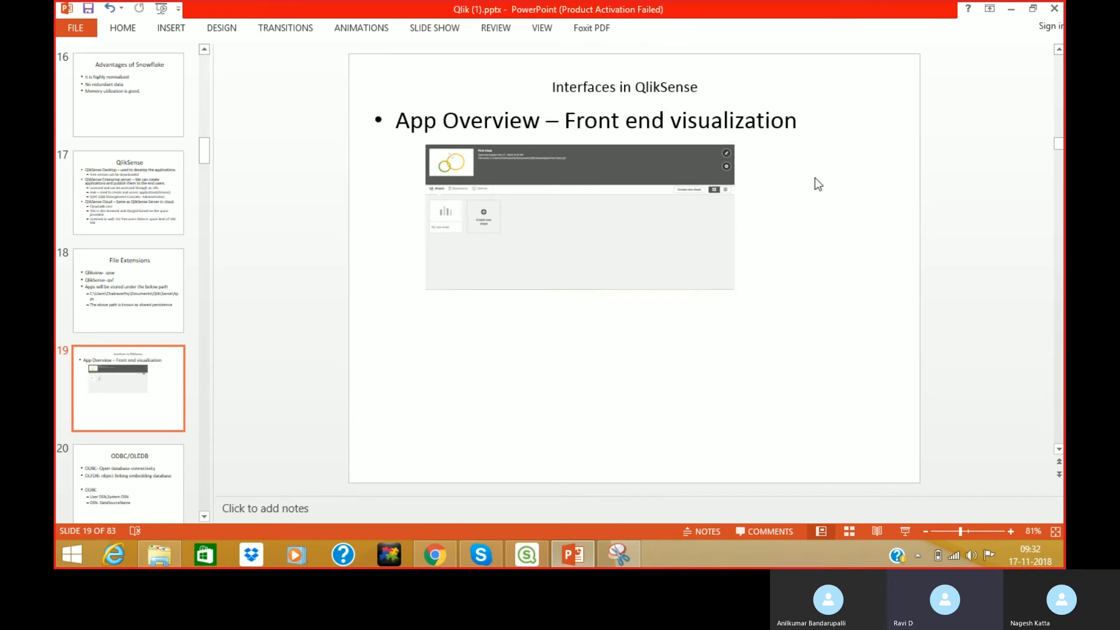
{"action": "left_click_drag", "start_coordinate": [721, 251], "coordinate": [740, 260]}
{"action": "key", "text": "Right"}
{"action": "key", "text": "Right"}
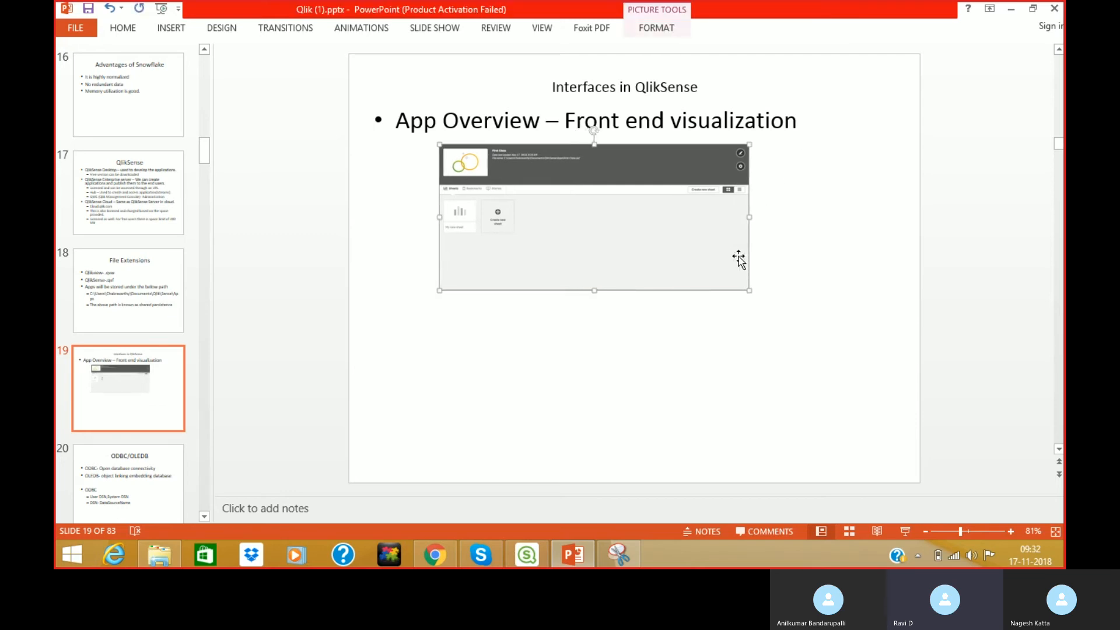
{"action": "left_click", "coordinate": [758, 213]}
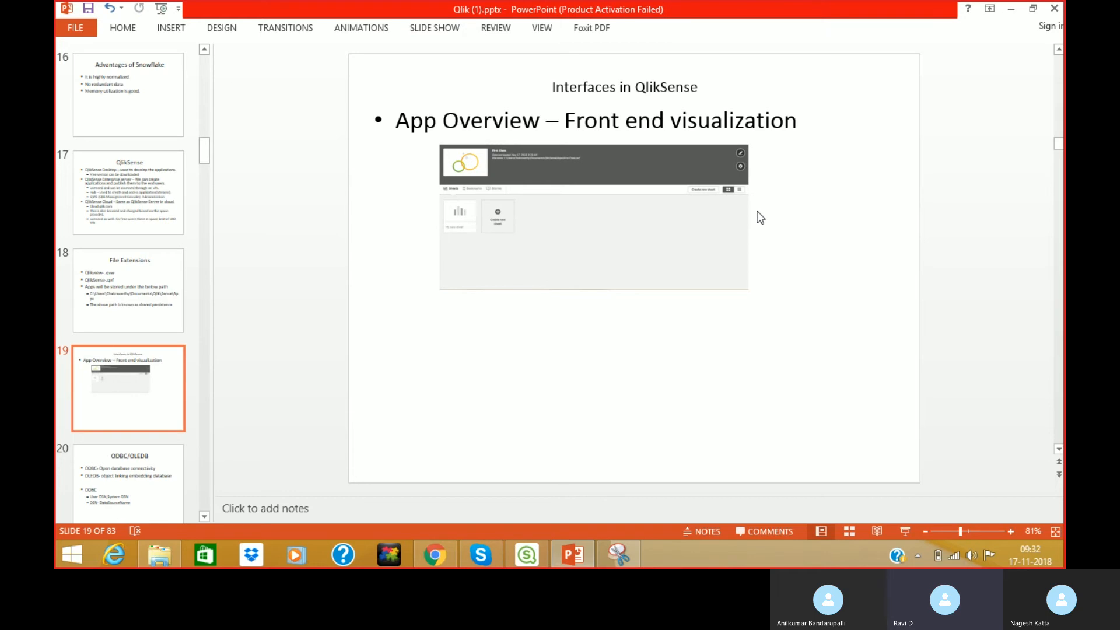
{"action": "scroll", "coordinate": [757, 211], "scroll_direction": "down", "scroll_amount": 1}
{"action": "scroll", "coordinate": [758, 215], "scroll_direction": "up", "scroll_amount": 1}
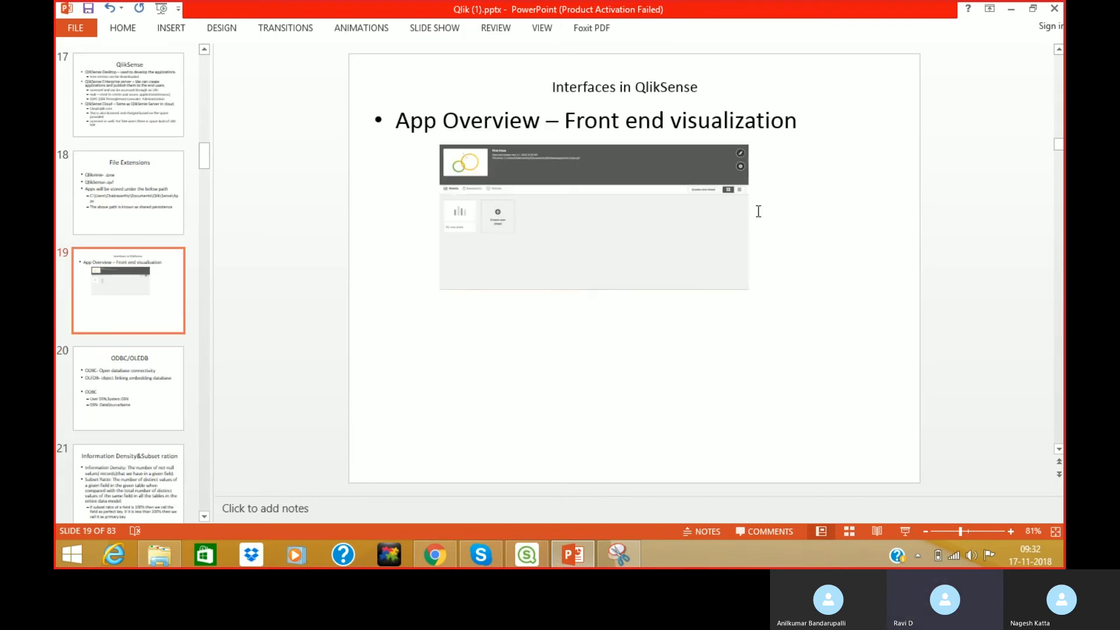
Move the screenshot slightly up, check its placement, then return to Qlik Sense.
{"action": "left_click", "coordinate": [698, 218]}
{"action": "left_click", "coordinate": [776, 296]}
{"action": "left_click_drag", "start_coordinate": [732, 210], "coordinate": [740, 205]}
{"action": "left_click", "coordinate": [649, 343]}
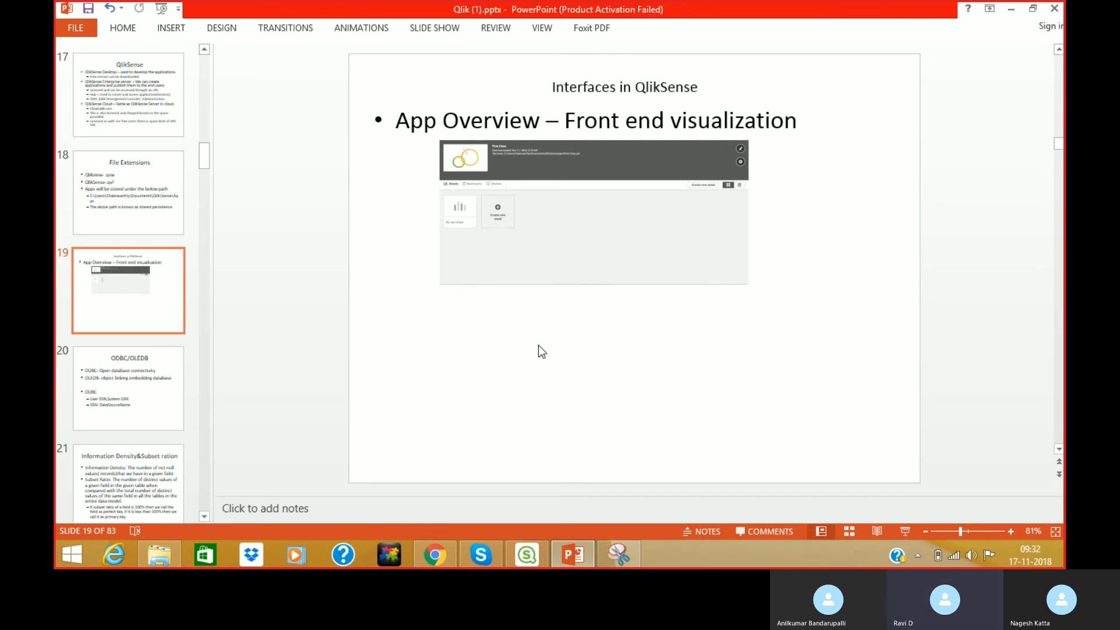
{"action": "left_click", "coordinate": [695, 193]}
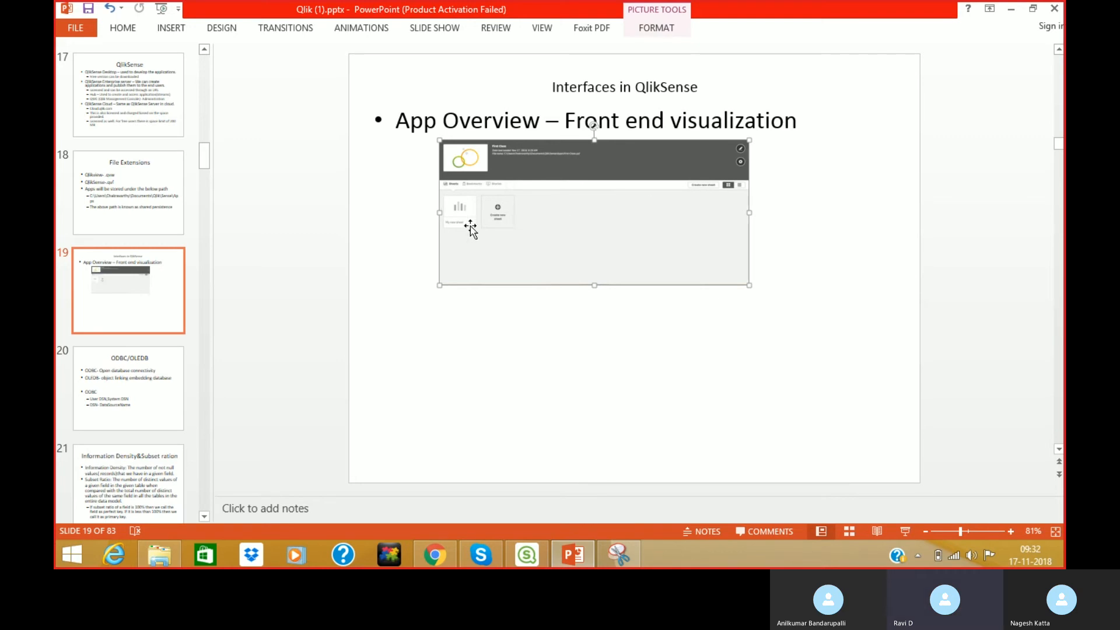
{"action": "left_click", "coordinate": [392, 208]}
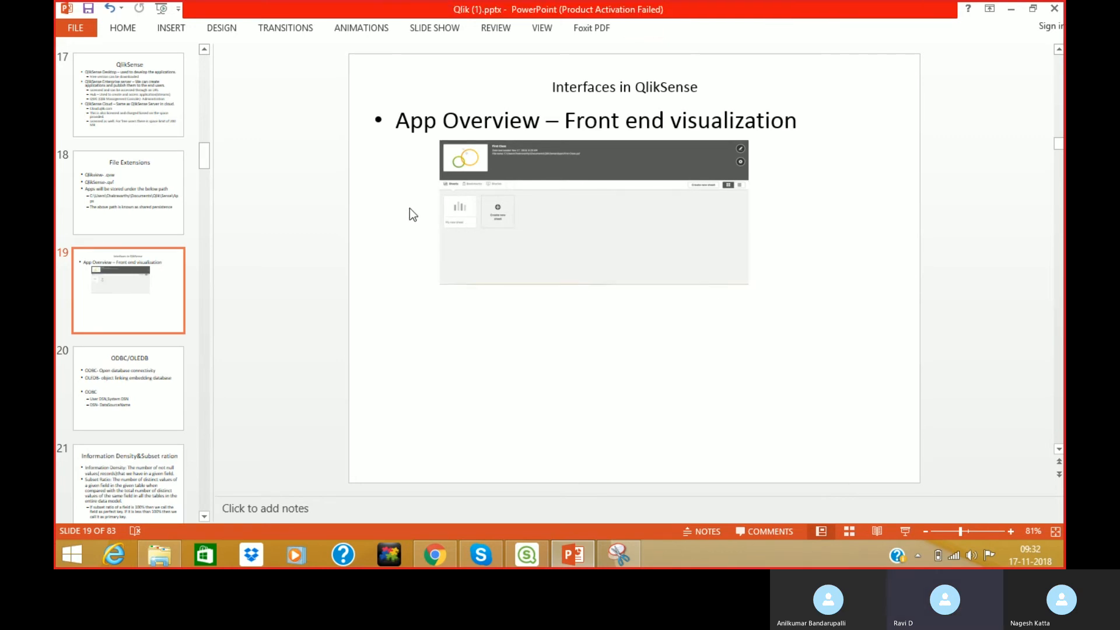
{"action": "left_click", "coordinate": [441, 222]}
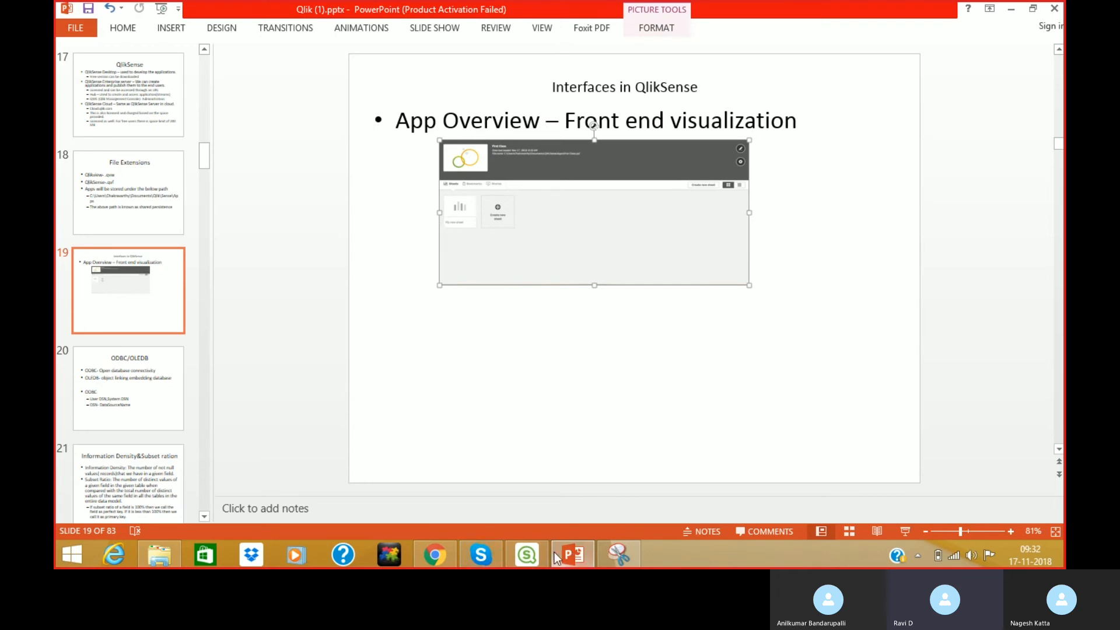
{"action": "left_click", "coordinate": [537, 554]}
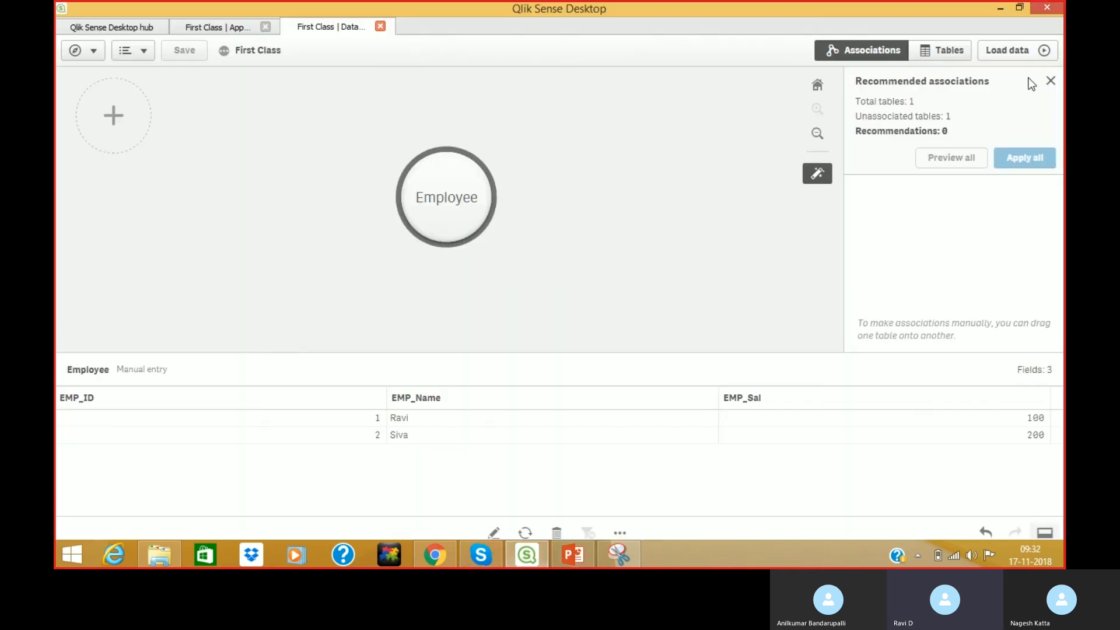
Close Recommended associations, deselect the Employee table, and open the Add data panel.
{"action": "left_click", "coordinate": [1050, 81]}
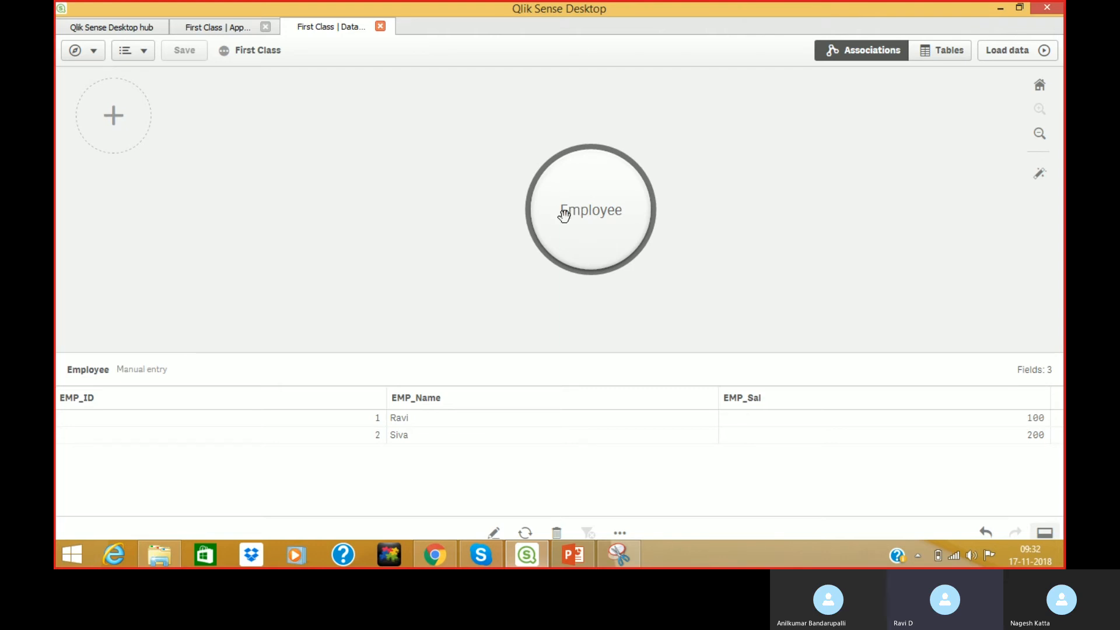
{"action": "left_click", "coordinate": [339, 180]}
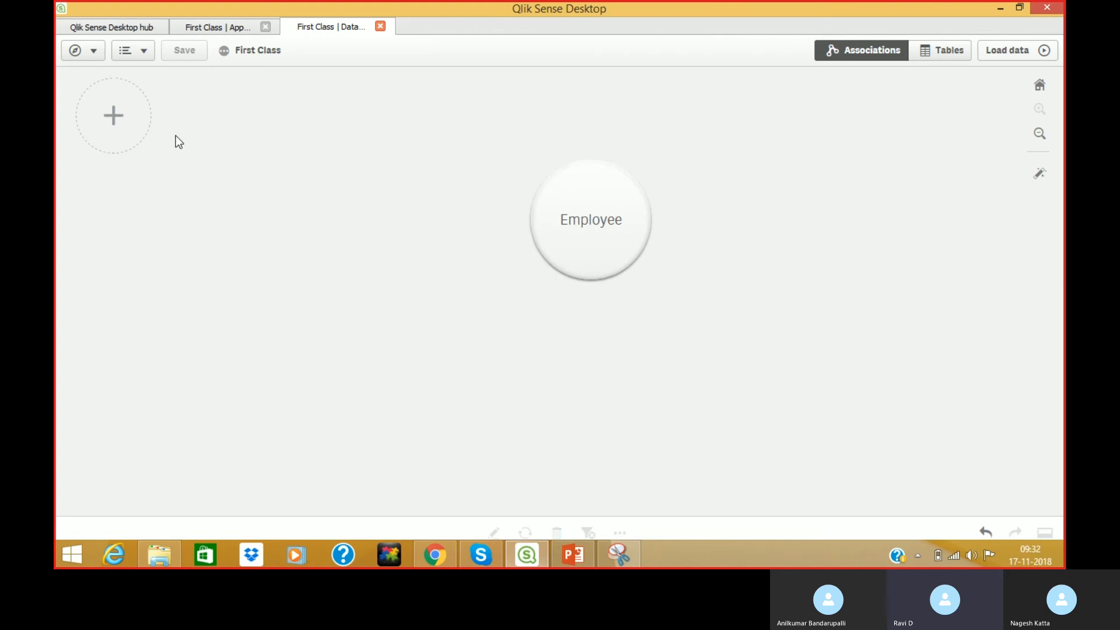
{"action": "left_click", "coordinate": [111, 114]}
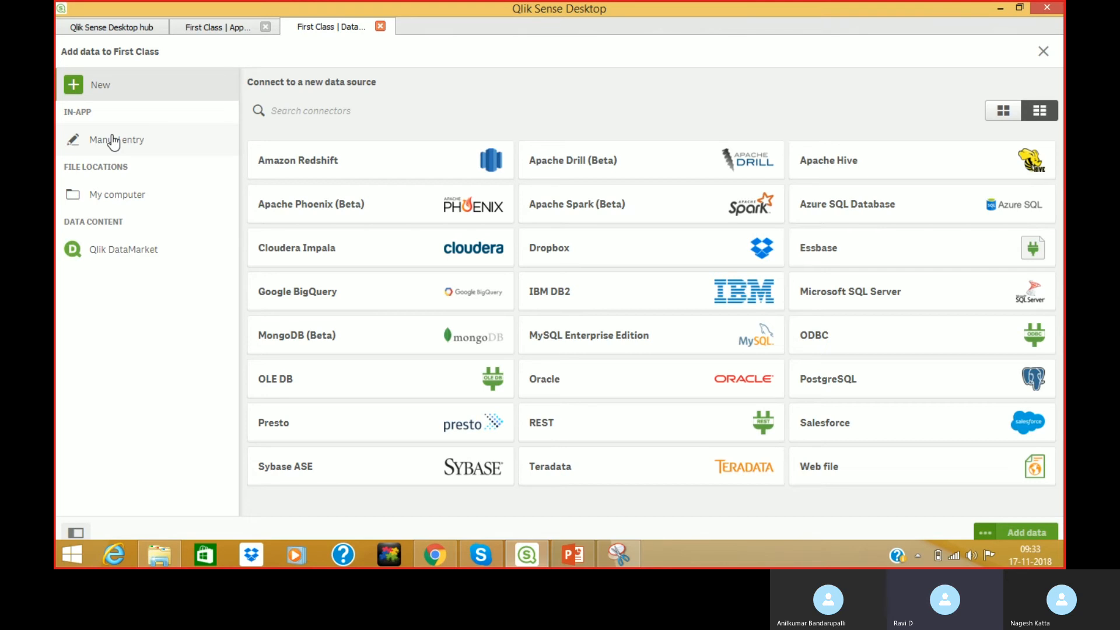
From the App overview tab, open the First Class Data model viewer in a new tab.
{"action": "left_click", "coordinate": [215, 27]}
{"action": "left_click", "coordinate": [94, 52]}
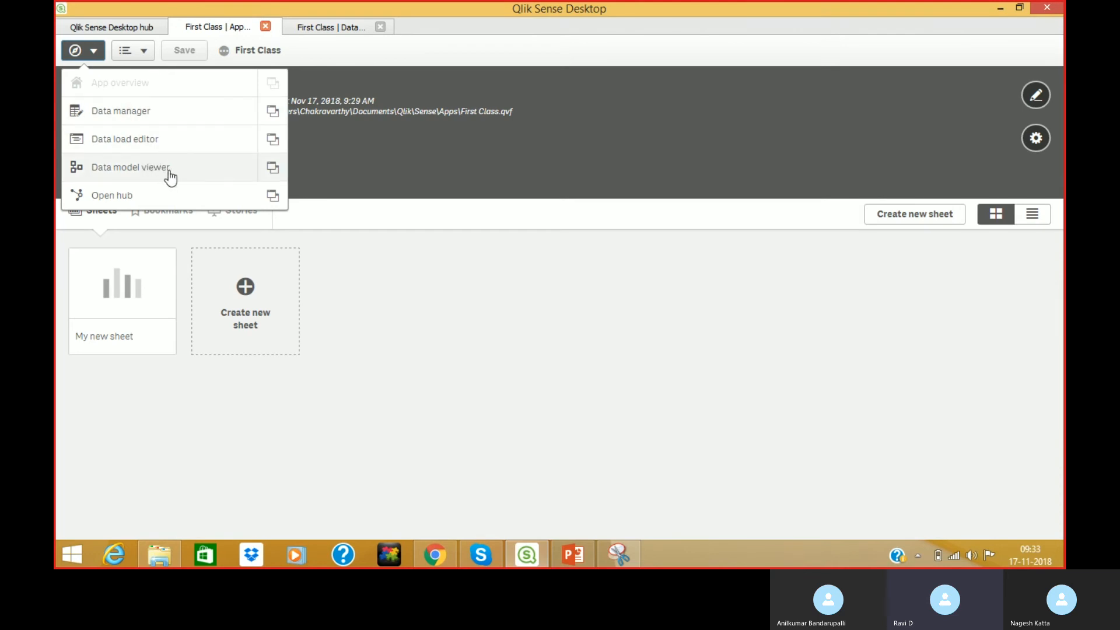
{"action": "left_click", "coordinate": [273, 169]}
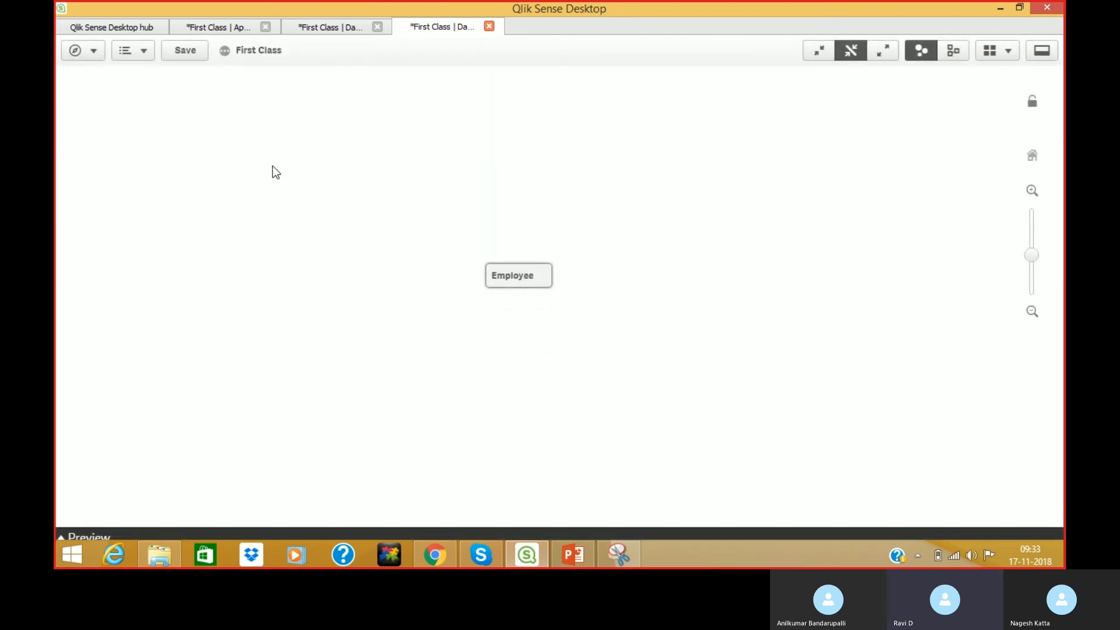
Expand the data model tables to show fields, then switch to the App overview tab.
{"action": "left_click", "coordinate": [886, 54]}
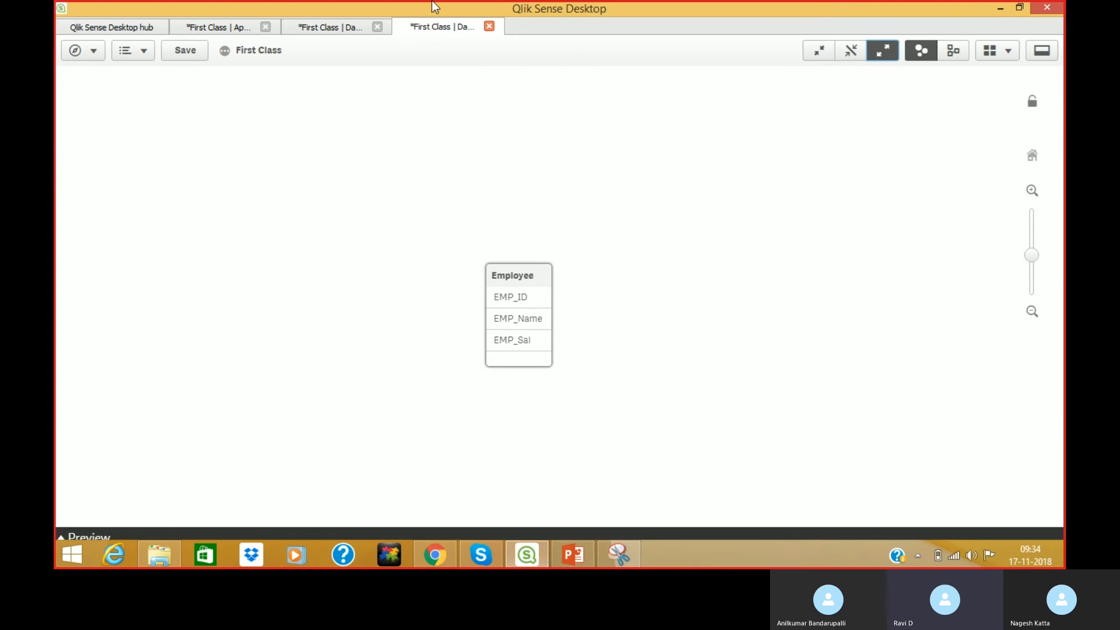
{"action": "left_click", "coordinate": [220, 26]}
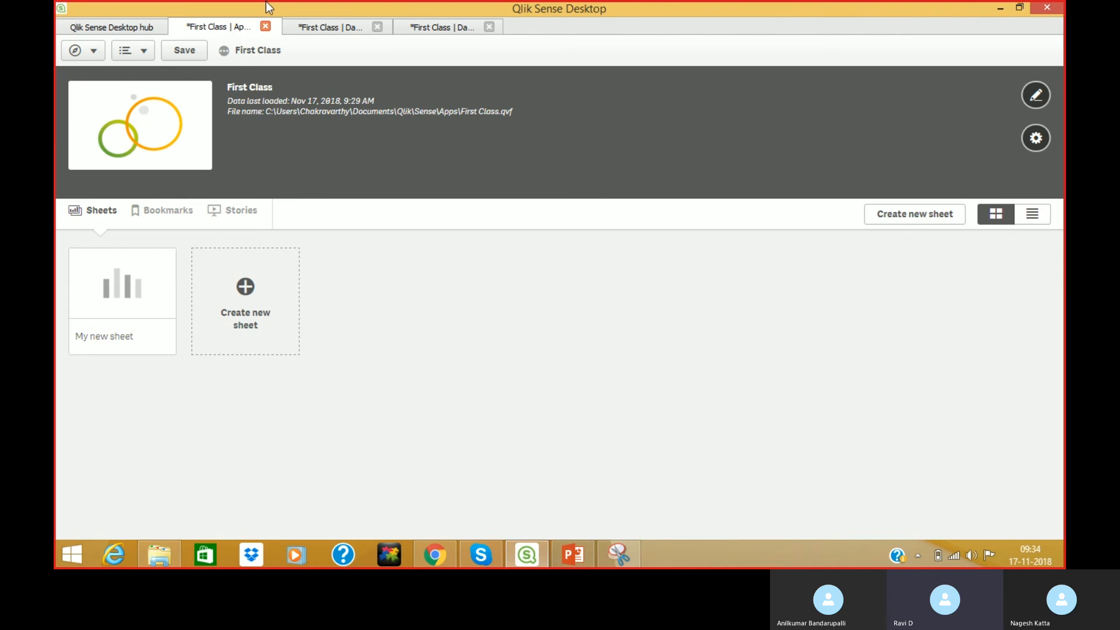
Check the Data model viewer tab, then return to the Add data connector list.
{"action": "left_click", "coordinate": [313, 27]}
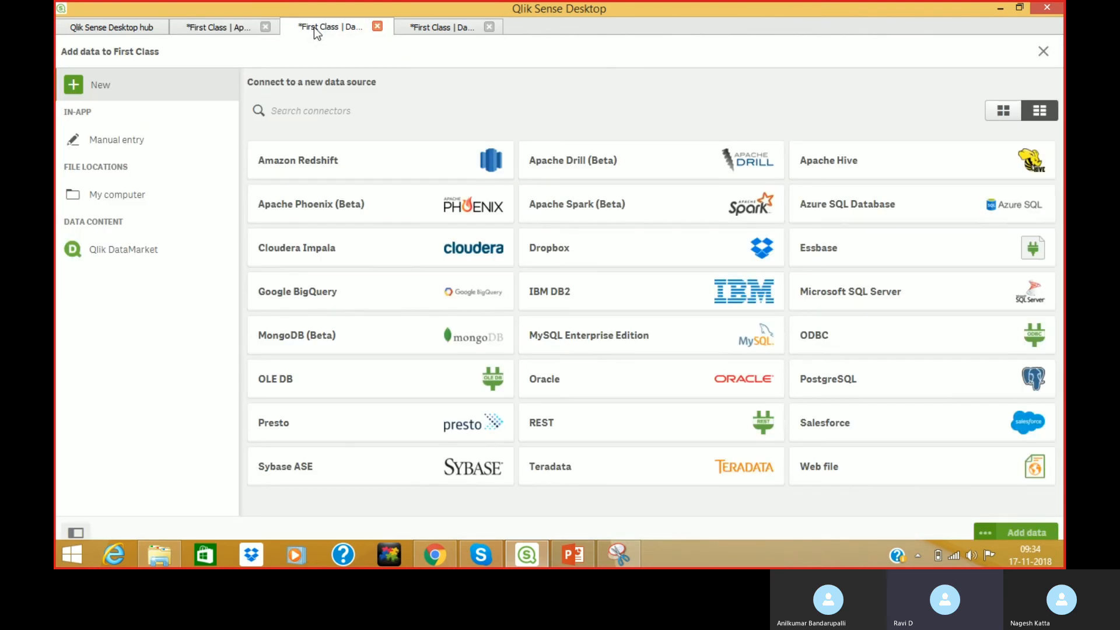
{"action": "left_click", "coordinate": [430, 26]}
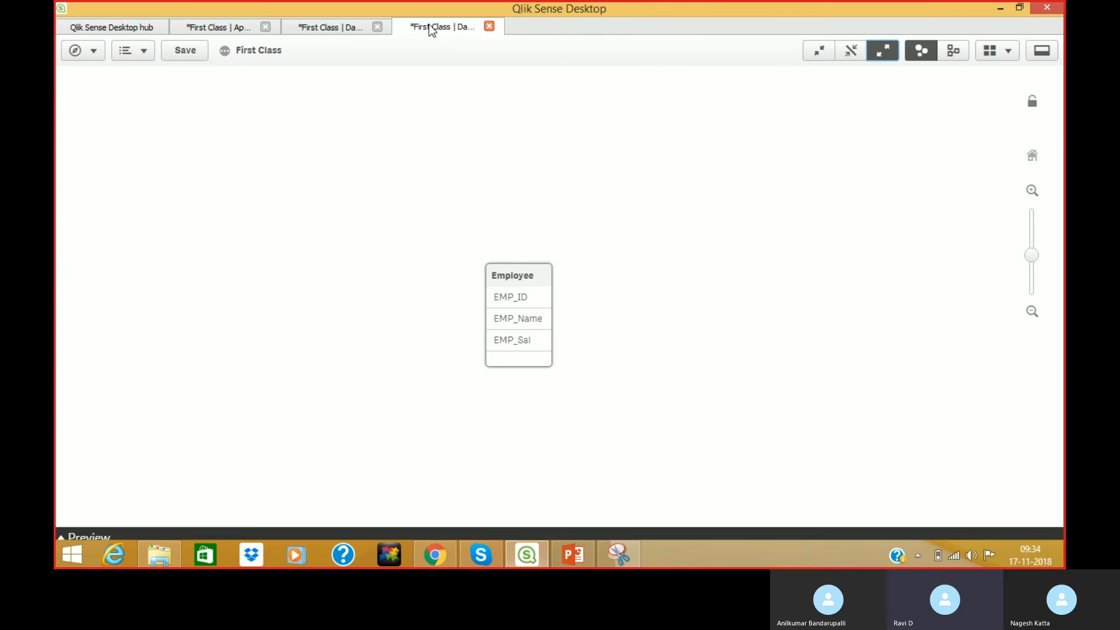
{"action": "left_click", "coordinate": [325, 28]}
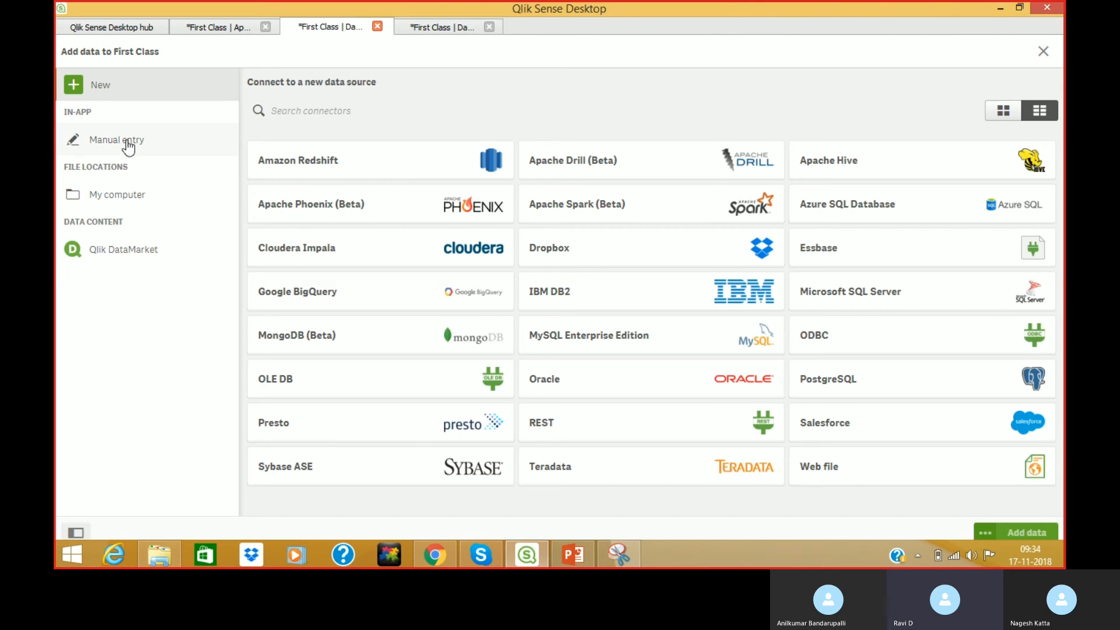
Browse My computer's drives, checking F: and the Pics folder, and settle on the E: drive.
{"action": "left_click", "coordinate": [110, 204]}
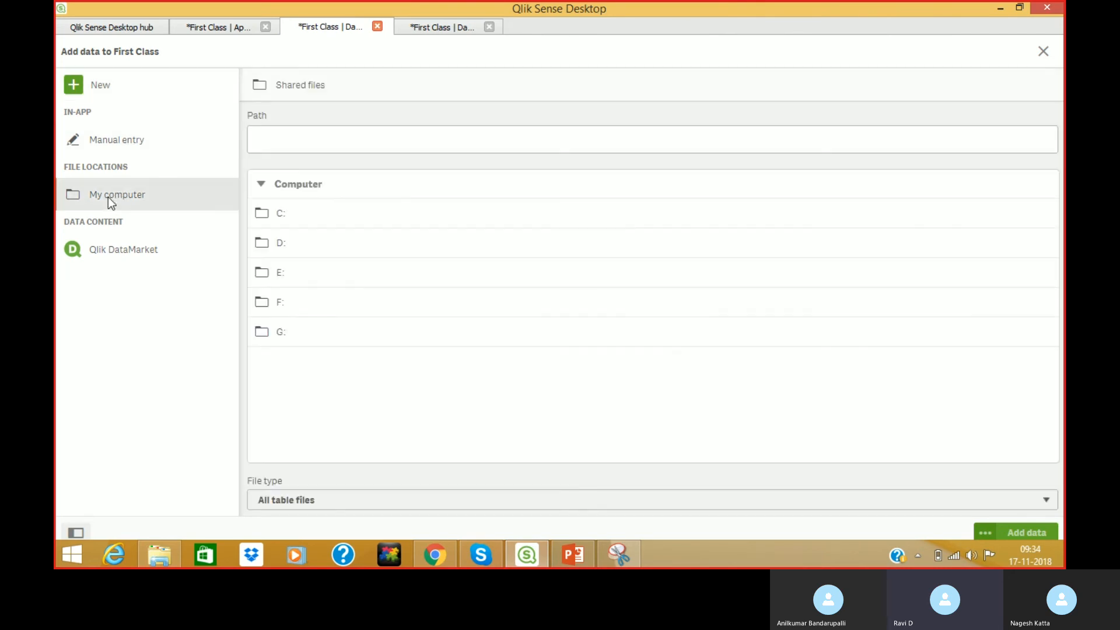
{"action": "left_click", "coordinate": [301, 305]}
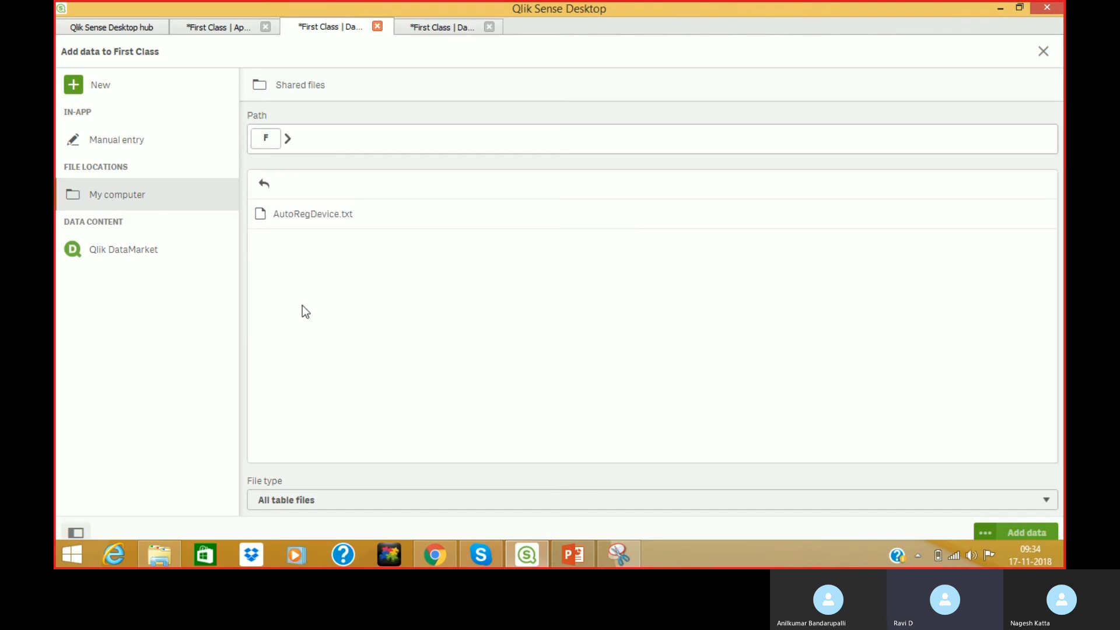
{"action": "left_click", "coordinate": [266, 189]}
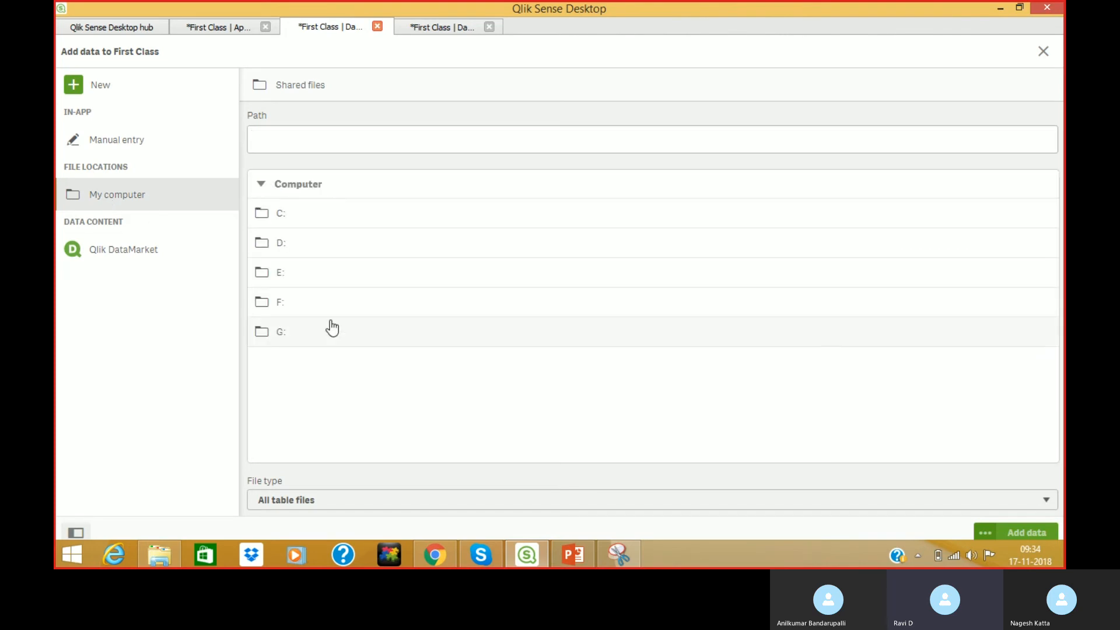
{"action": "left_click", "coordinate": [302, 277]}
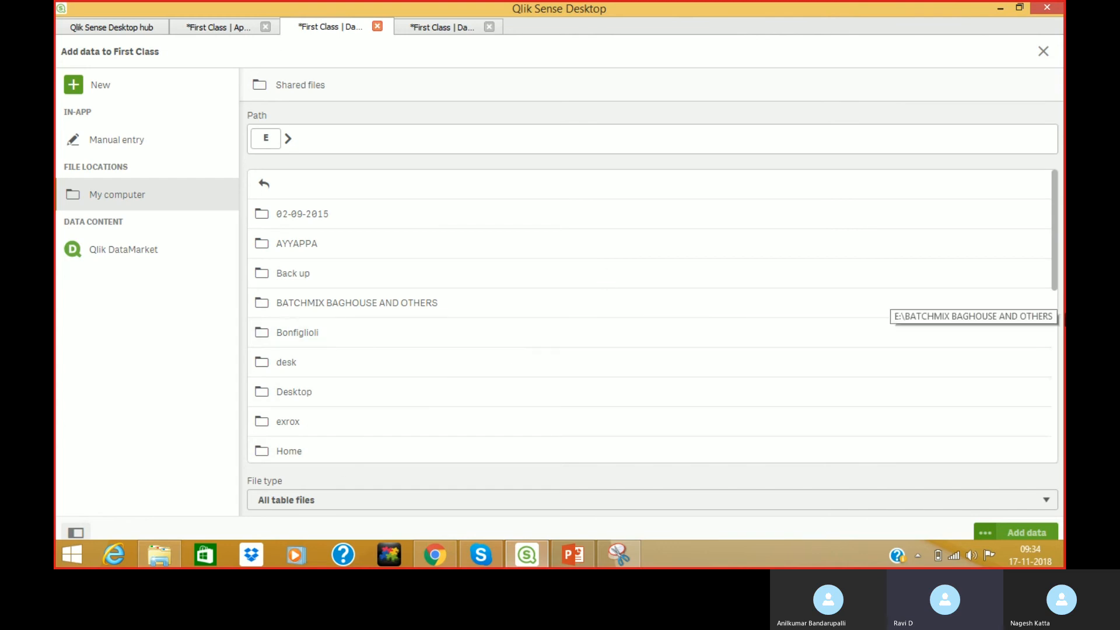
{"action": "left_click_drag", "start_coordinate": [1055, 260], "coordinate": [1063, 371]}
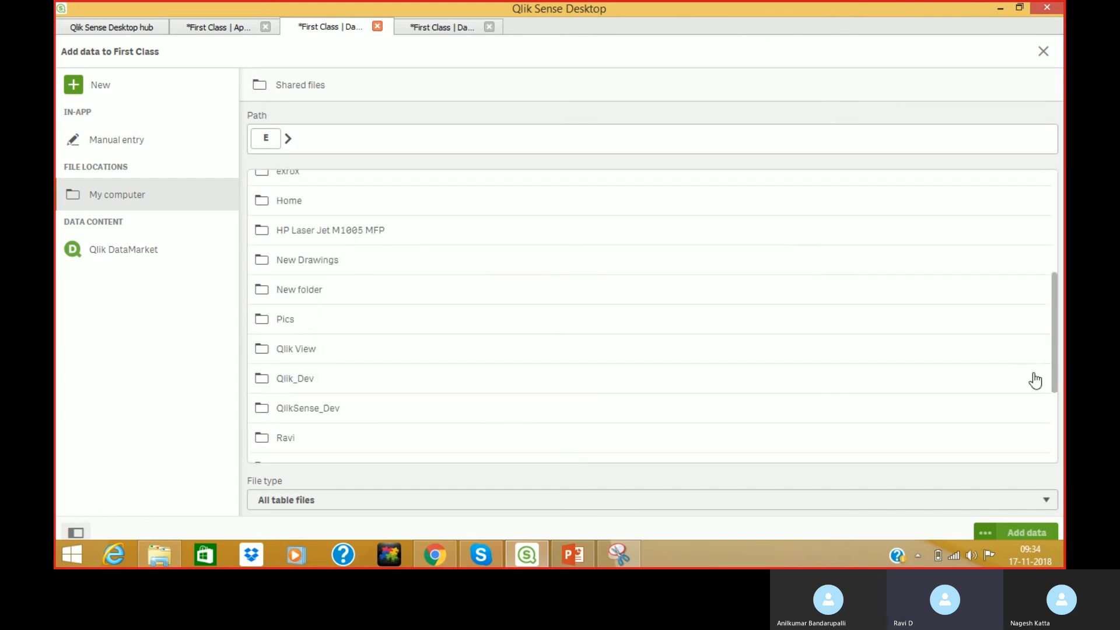
{"action": "left_click", "coordinate": [423, 327]}
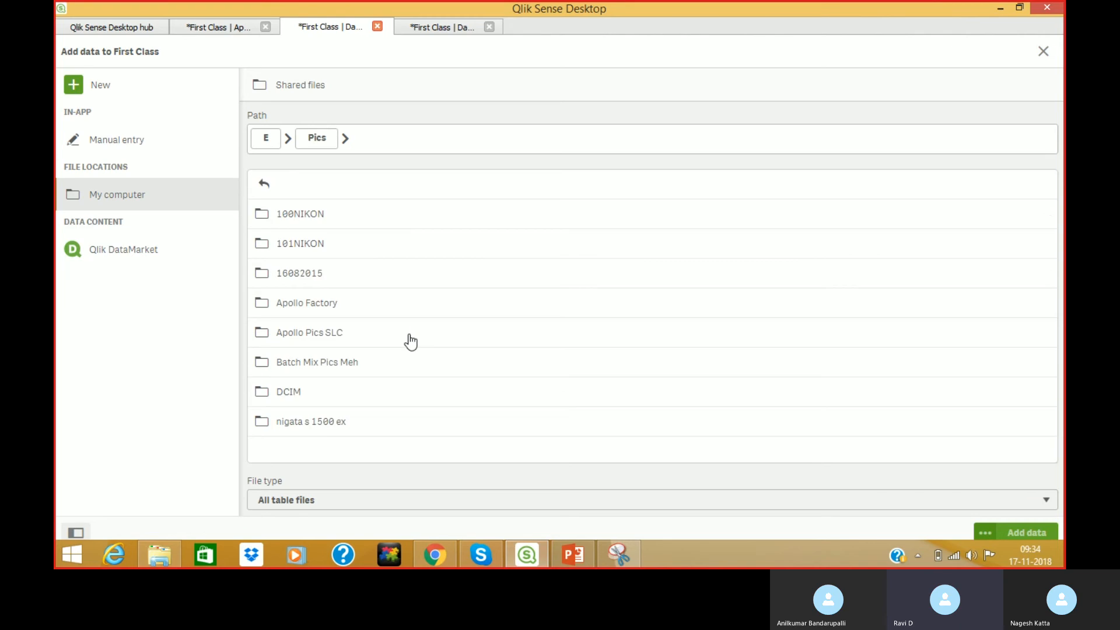
{"action": "left_click", "coordinate": [262, 146]}
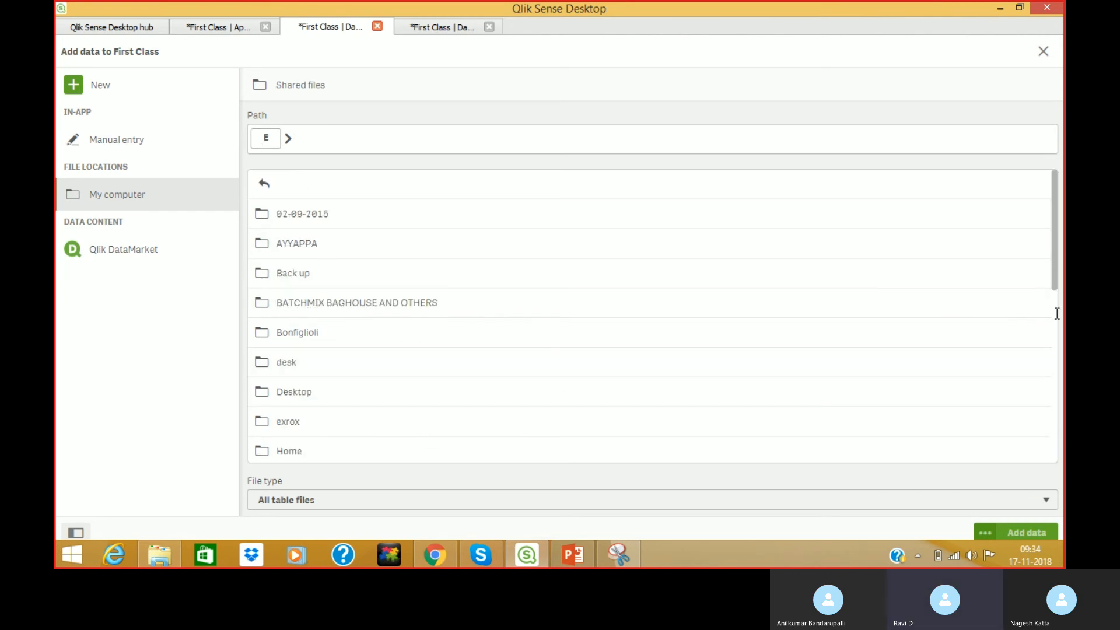
{"action": "left_click", "coordinate": [1057, 353]}
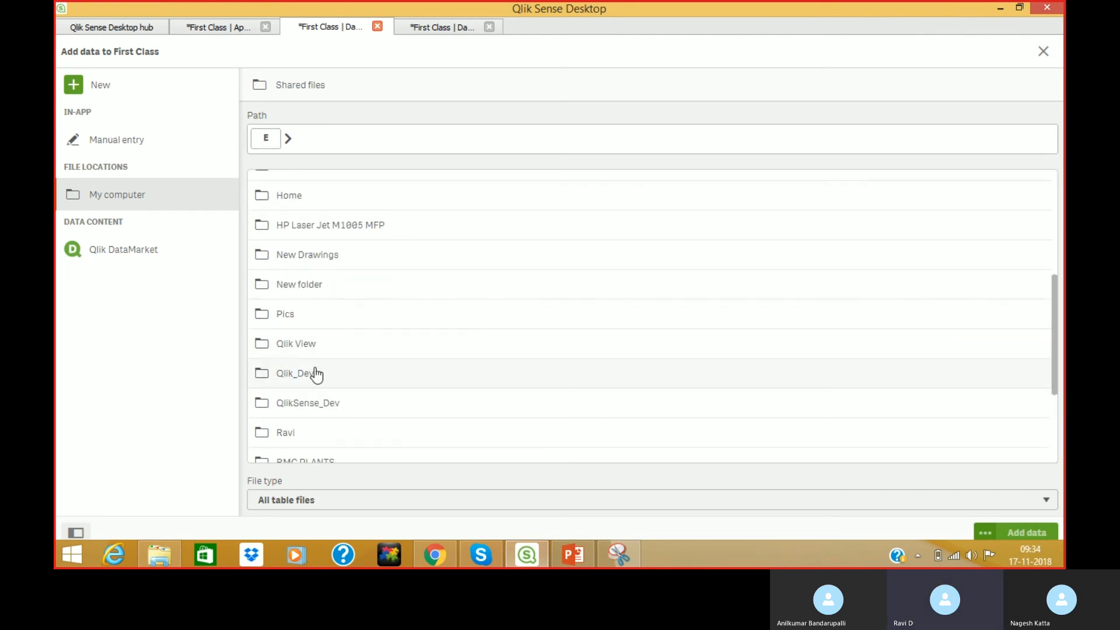
Navigate Qlik View > English > Creating a Document > Data Sources and choose Country1.csv.
{"action": "left_click", "coordinate": [300, 349]}
{"action": "left_click", "coordinate": [295, 278]}
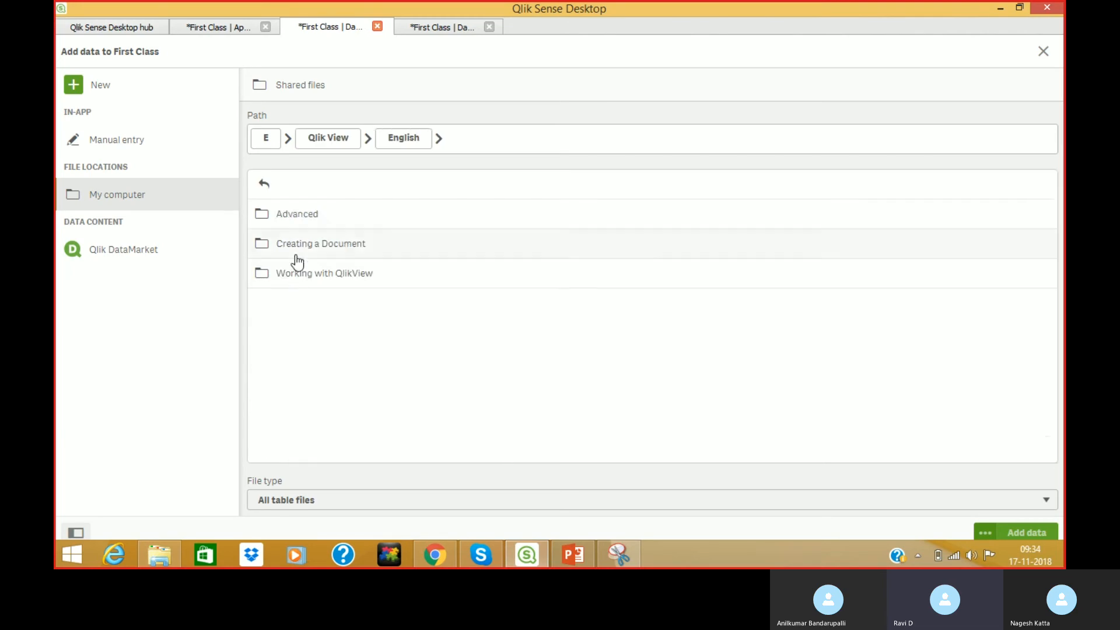
{"action": "left_click", "coordinate": [296, 246]}
{"action": "left_click", "coordinate": [296, 221]}
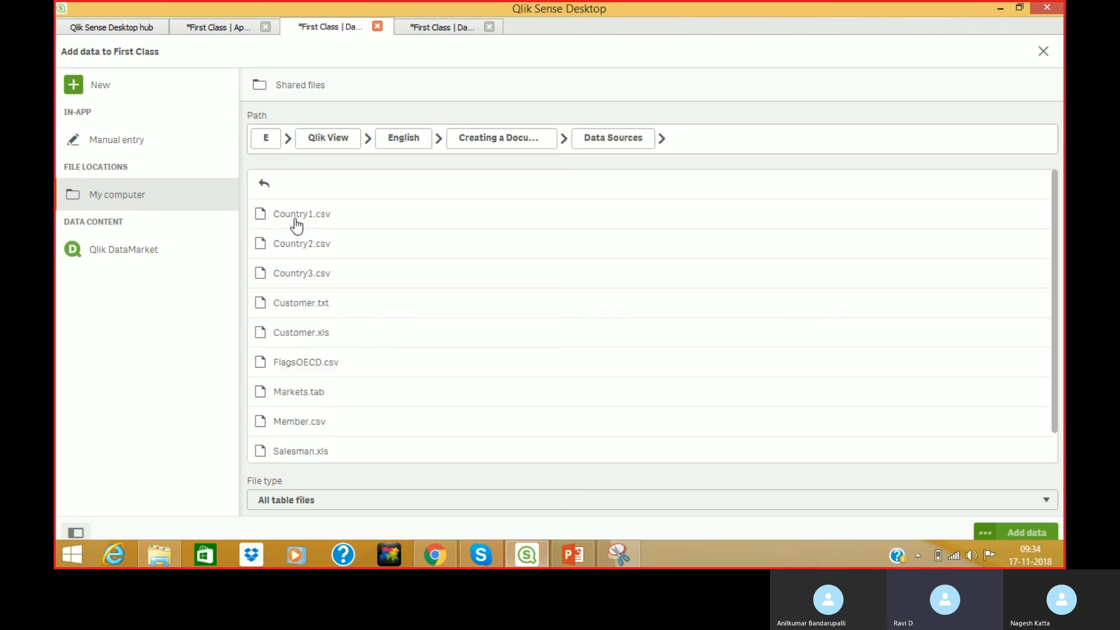
{"action": "left_click", "coordinate": [297, 217]}
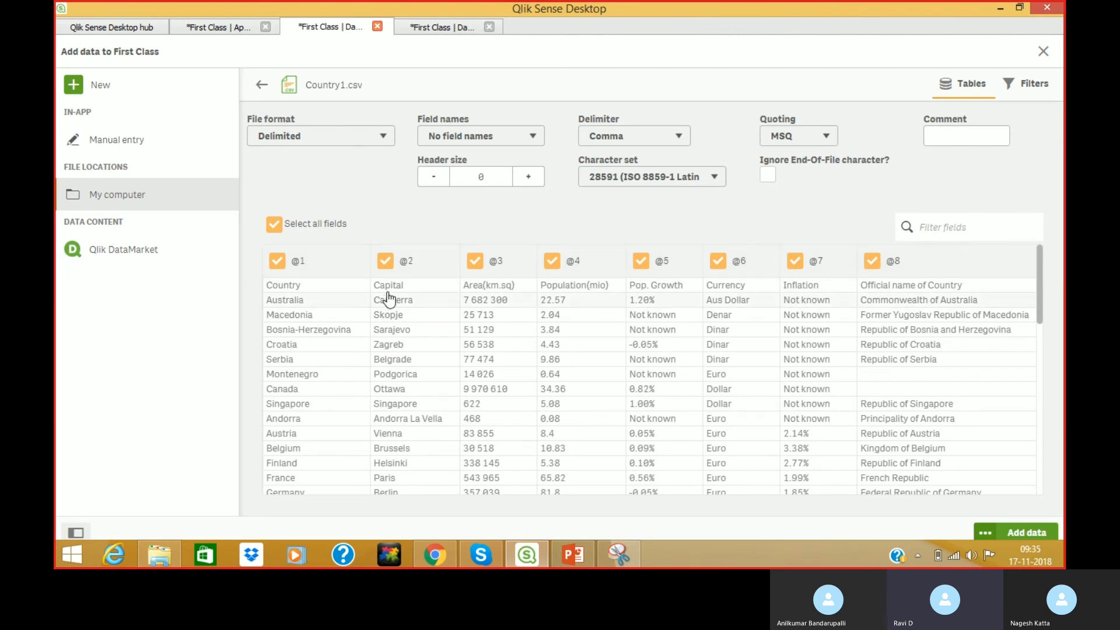
Set Field names to 'Embedded field names' in the Country1.csv preview.
{"action": "left_click", "coordinate": [506, 138]}
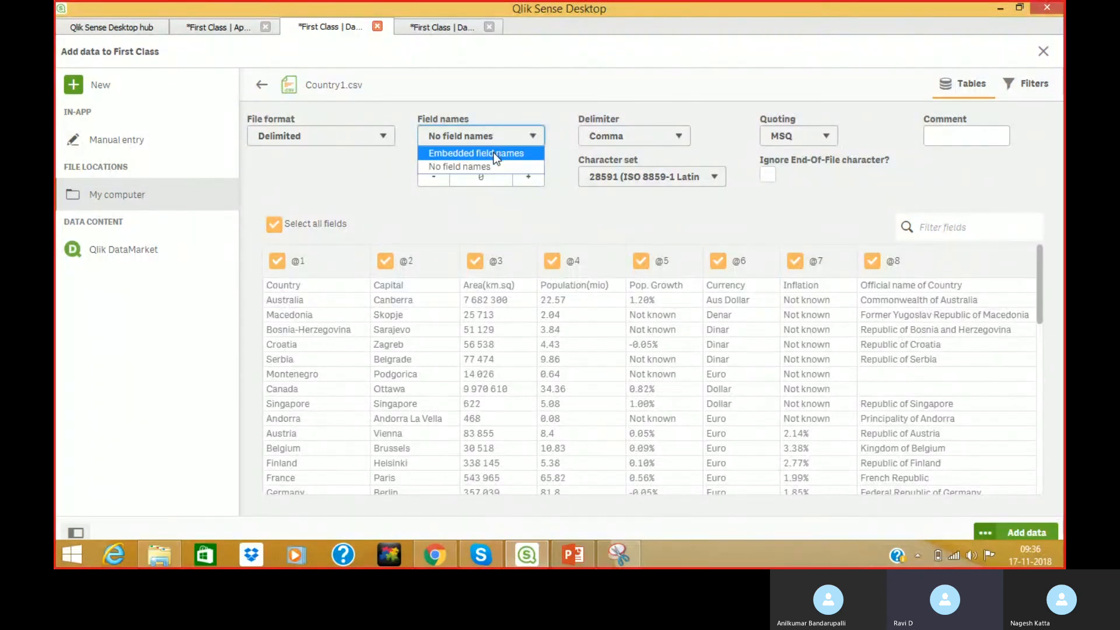
{"action": "left_click", "coordinate": [496, 154]}
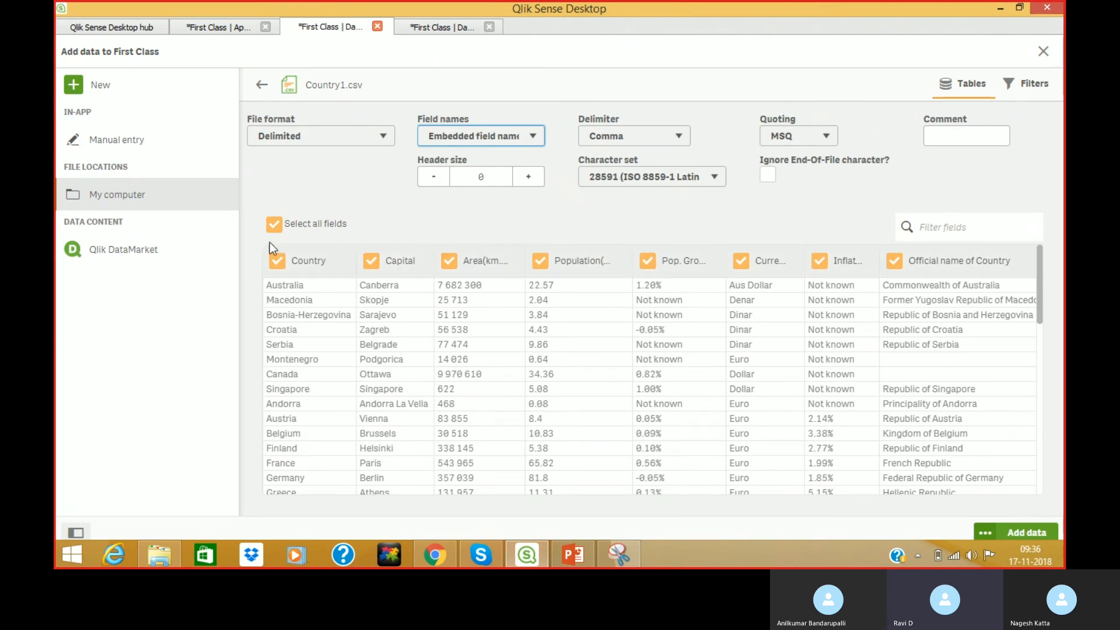
{"action": "left_click", "coordinate": [274, 226]}
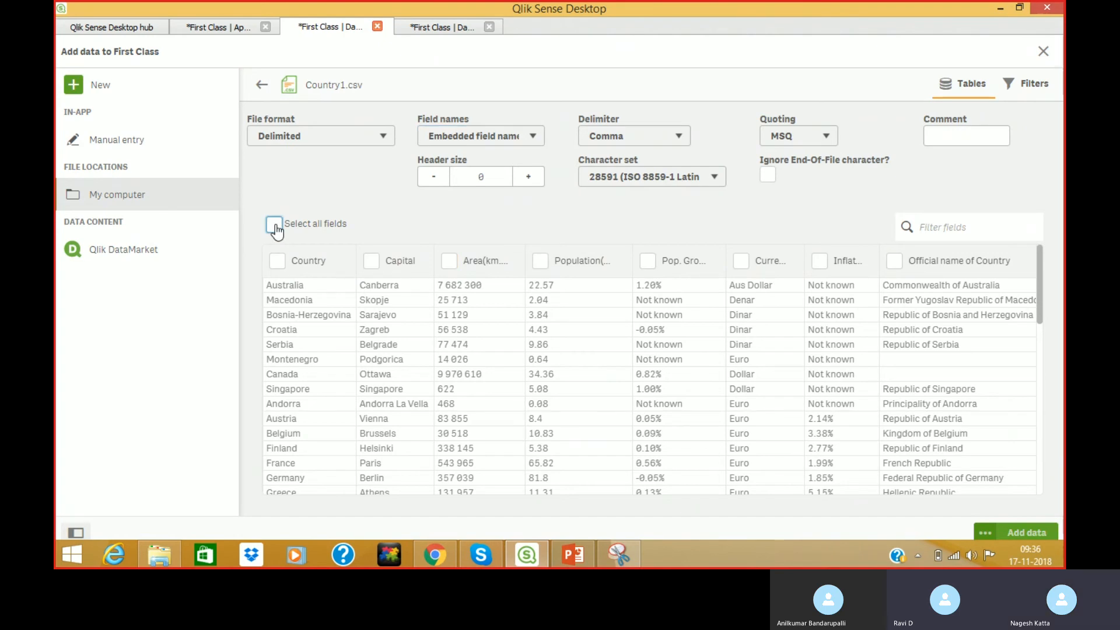
{"action": "left_click", "coordinate": [275, 226]}
{"action": "left_click", "coordinate": [274, 227]}
{"action": "left_click", "coordinate": [278, 261]}
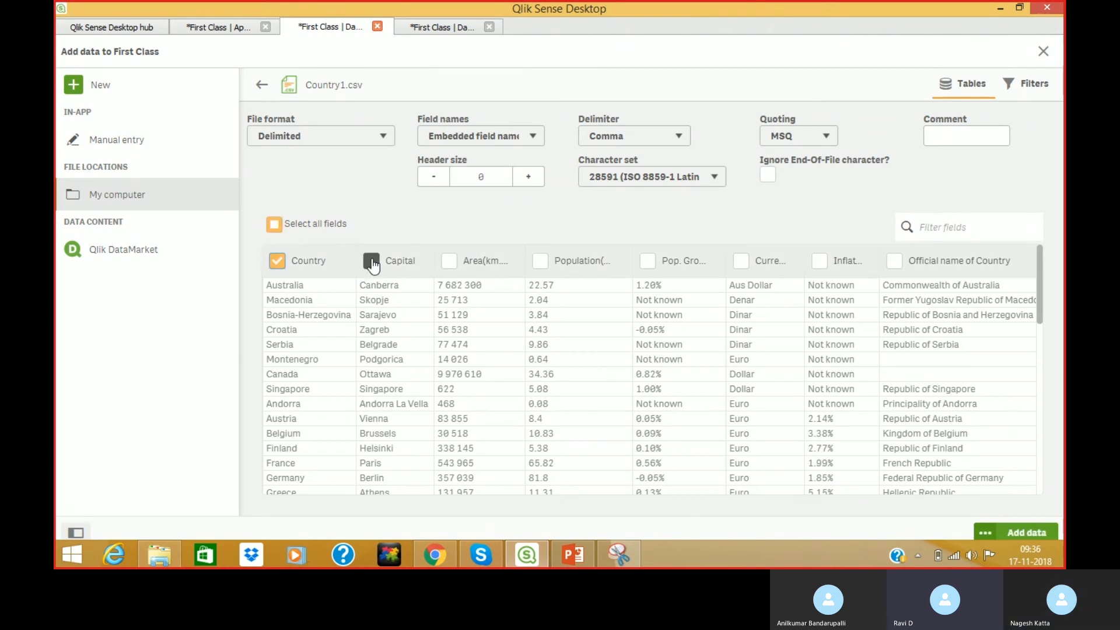
{"action": "left_click", "coordinate": [372, 261]}
{"action": "left_click", "coordinate": [449, 263]}
{"action": "left_click", "coordinate": [539, 264]}
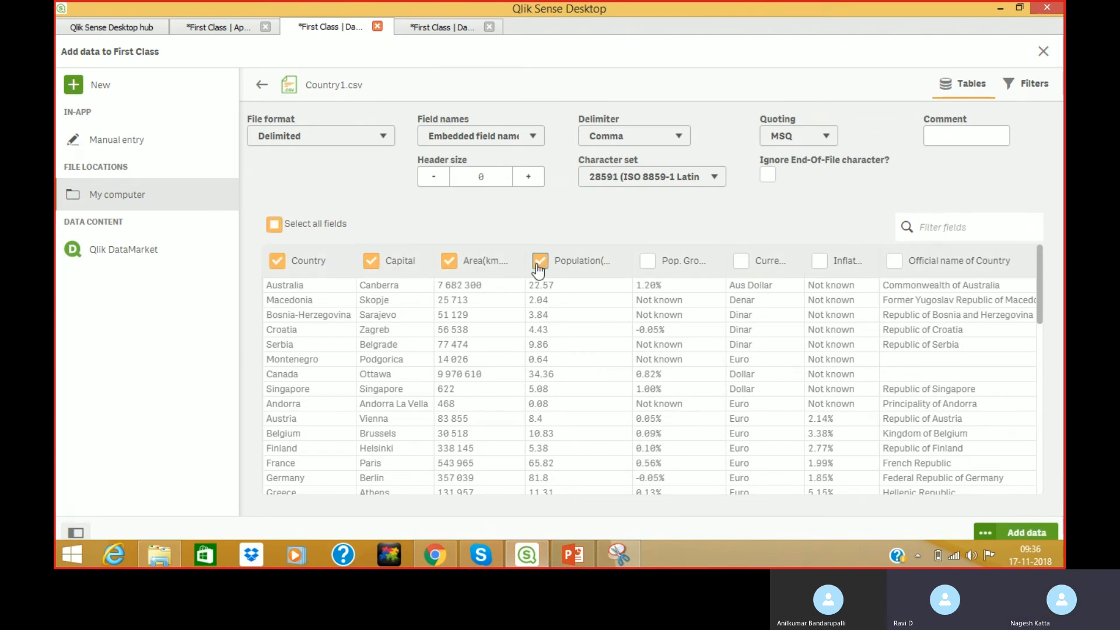
{"action": "left_click", "coordinate": [274, 225]}
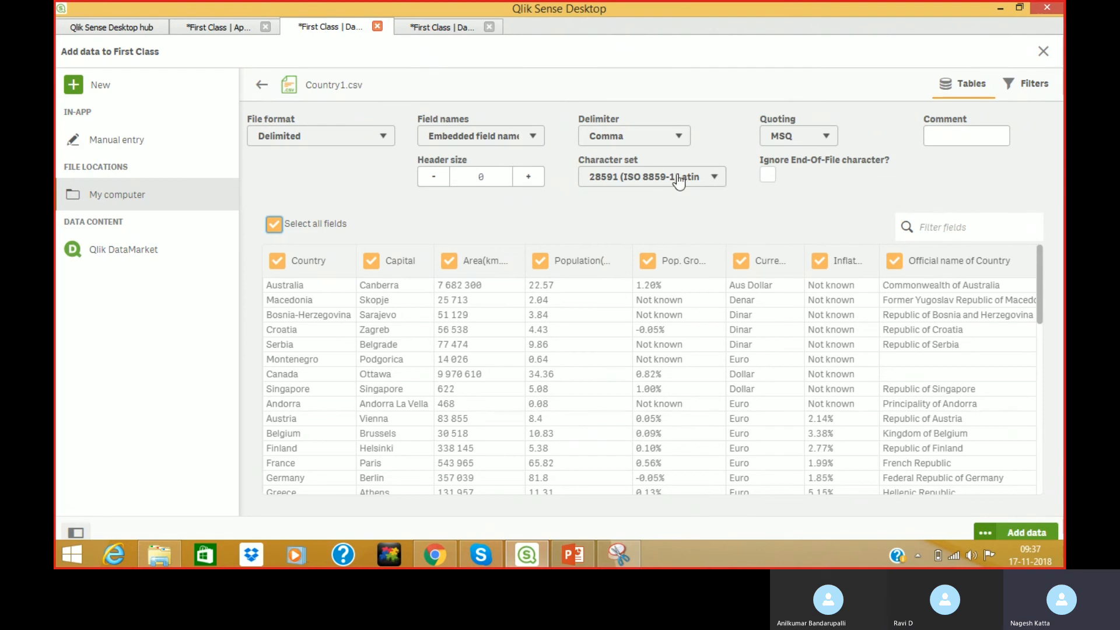
{"action": "left_click", "coordinate": [656, 137]}
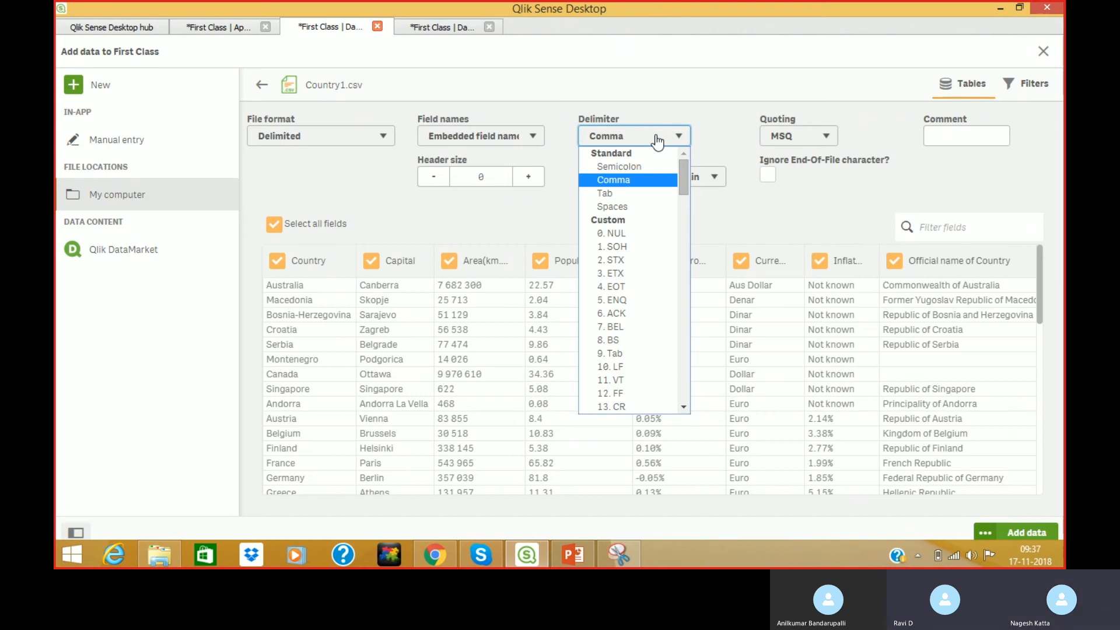
{"action": "left_click", "coordinate": [687, 107]}
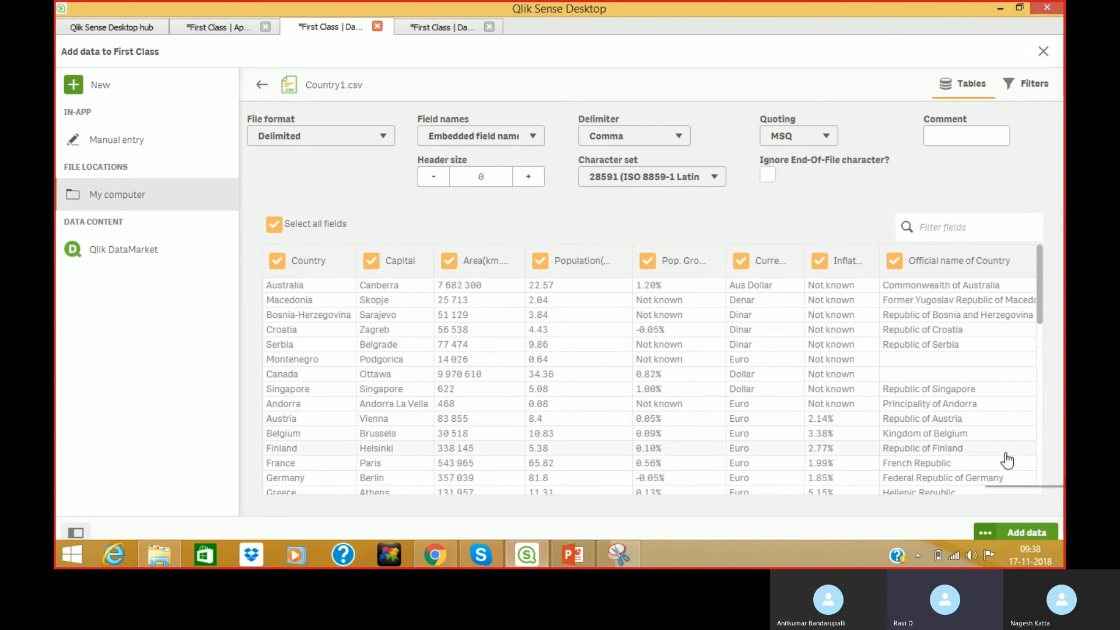
Add an Area(km.sq) > 50 filter condition to the Country1 table.
{"action": "left_click", "coordinate": [1035, 88]}
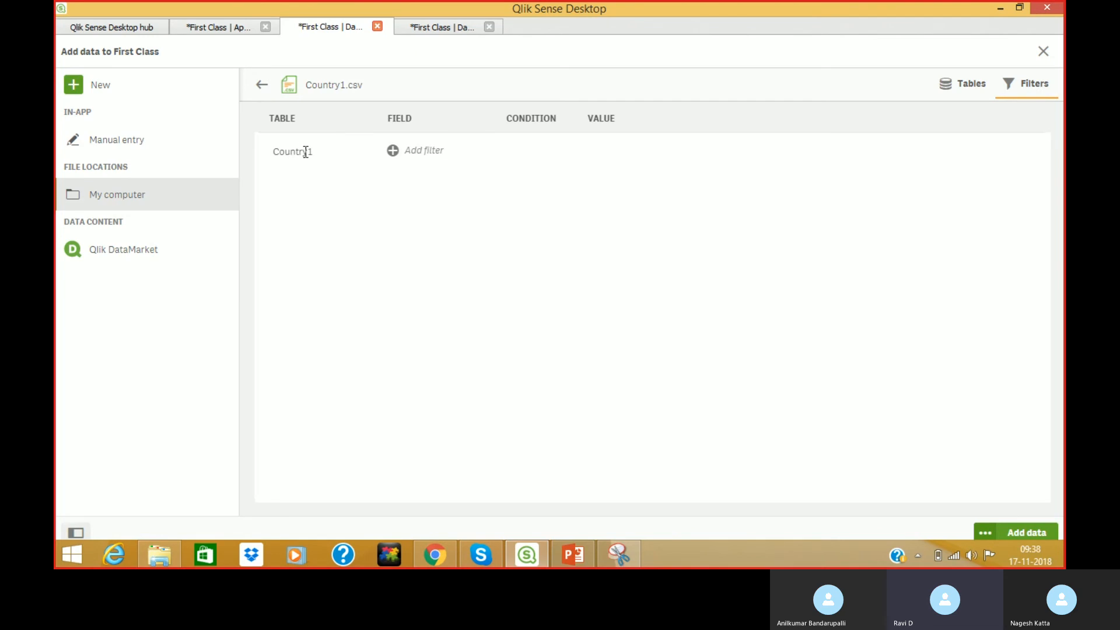
{"action": "left_click", "coordinate": [422, 152]}
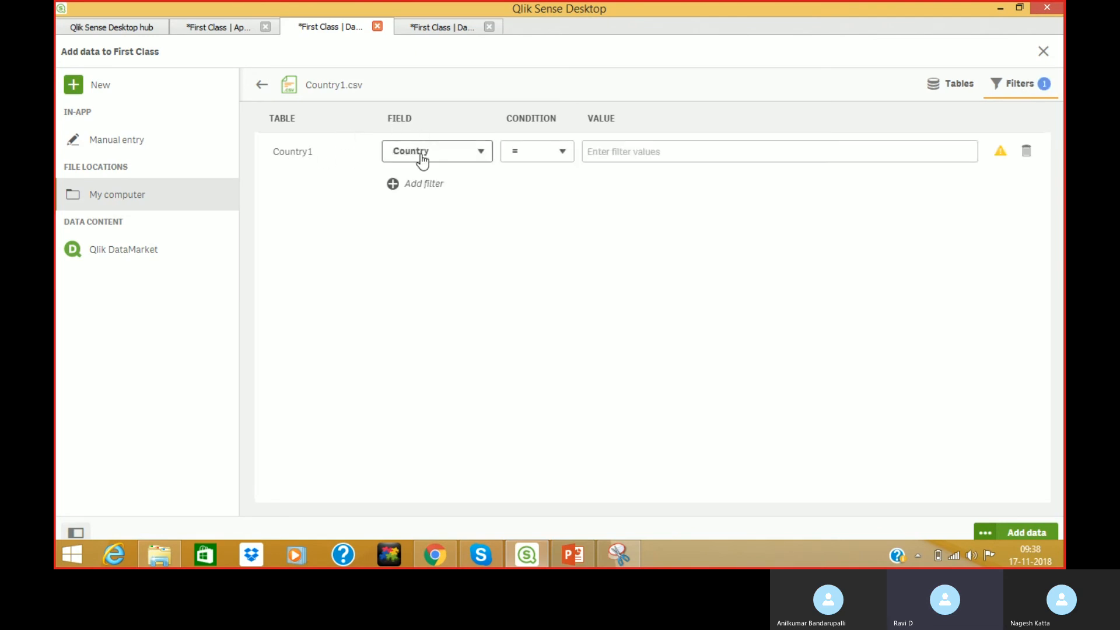
{"action": "left_click", "coordinate": [445, 156]}
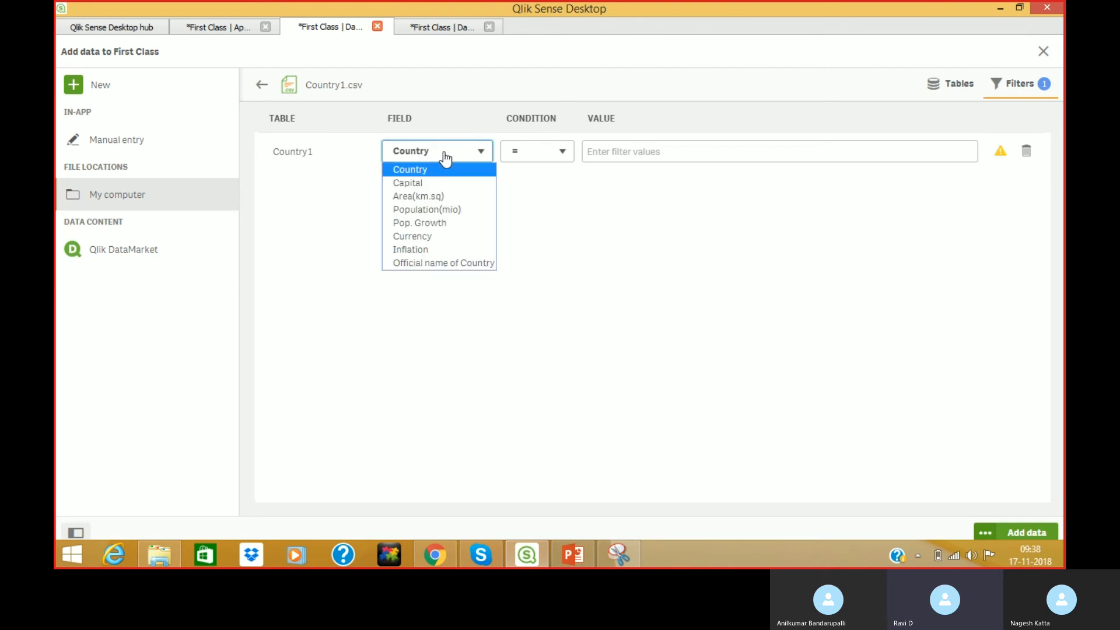
{"action": "left_click", "coordinate": [422, 197]}
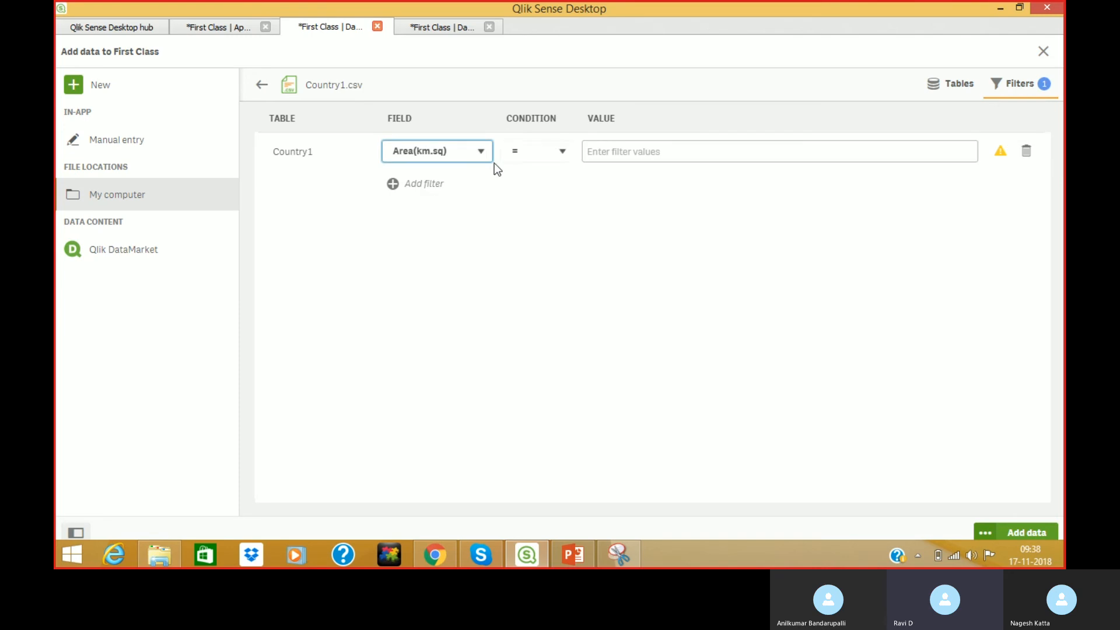
{"action": "left_click", "coordinate": [533, 158]}
{"action": "left_click", "coordinate": [529, 188]}
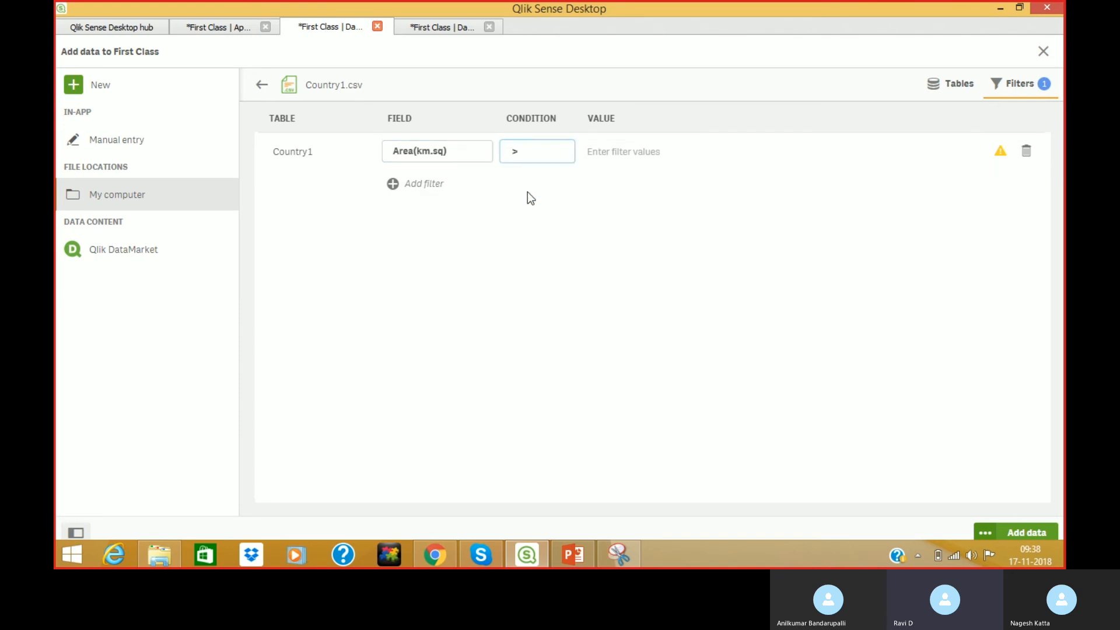
{"action": "left_click", "coordinate": [624, 155]}
{"action": "type", "text": "50"}
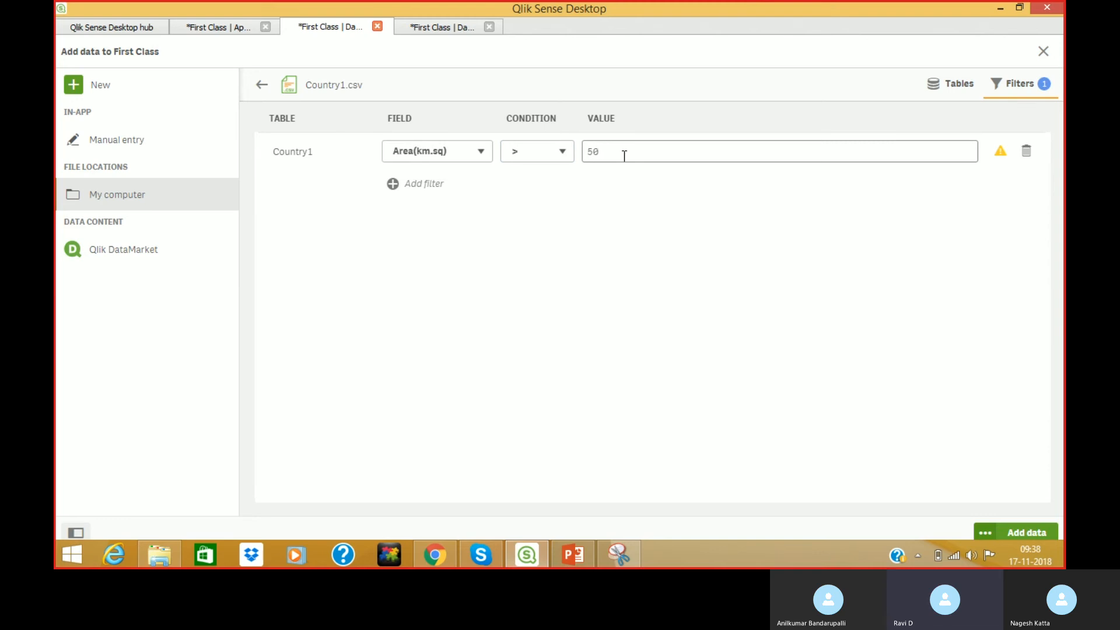
{"action": "left_click", "coordinate": [635, 226]}
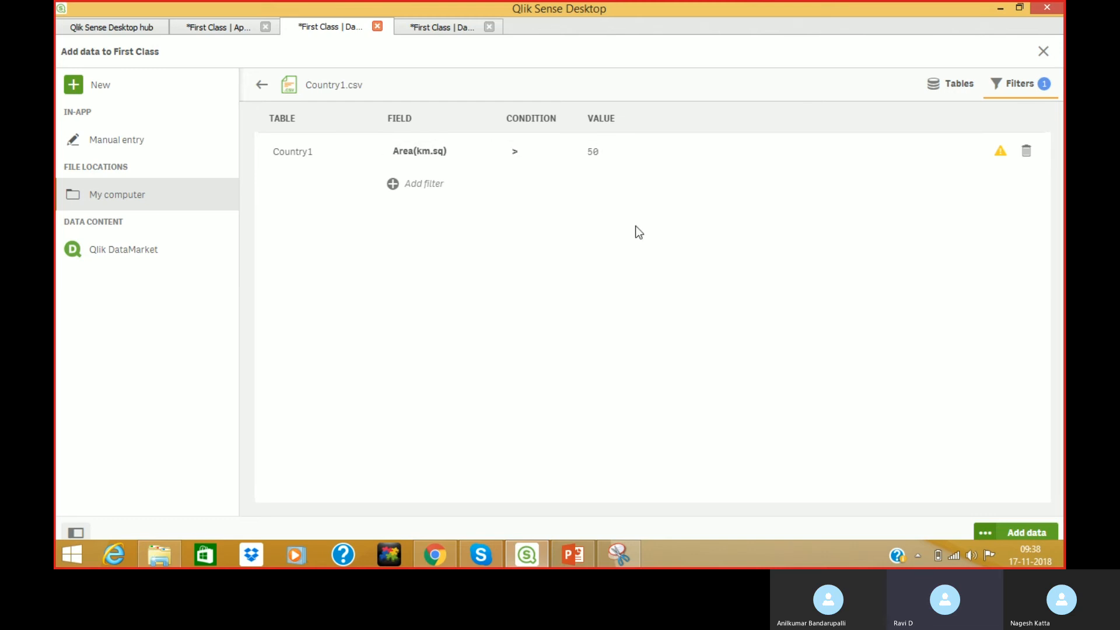
Preview the filtered Country1 rows, then delete the Area(km.sq) > 50 filter.
{"action": "left_click", "coordinate": [959, 89]}
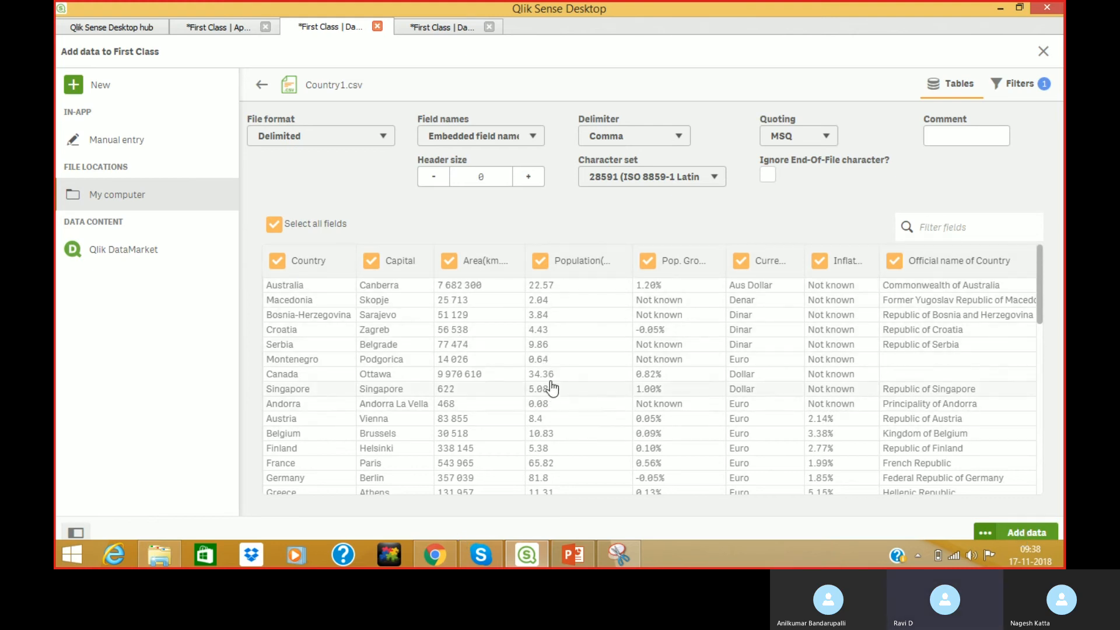
{"action": "left_click", "coordinate": [1020, 94]}
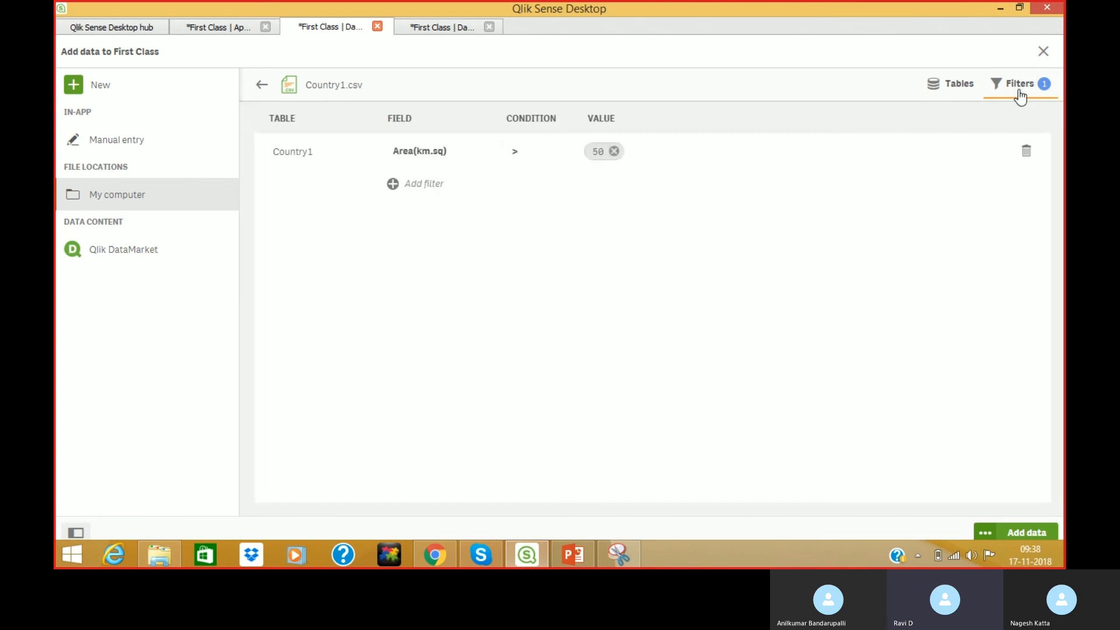
{"action": "left_click", "coordinate": [1026, 151]}
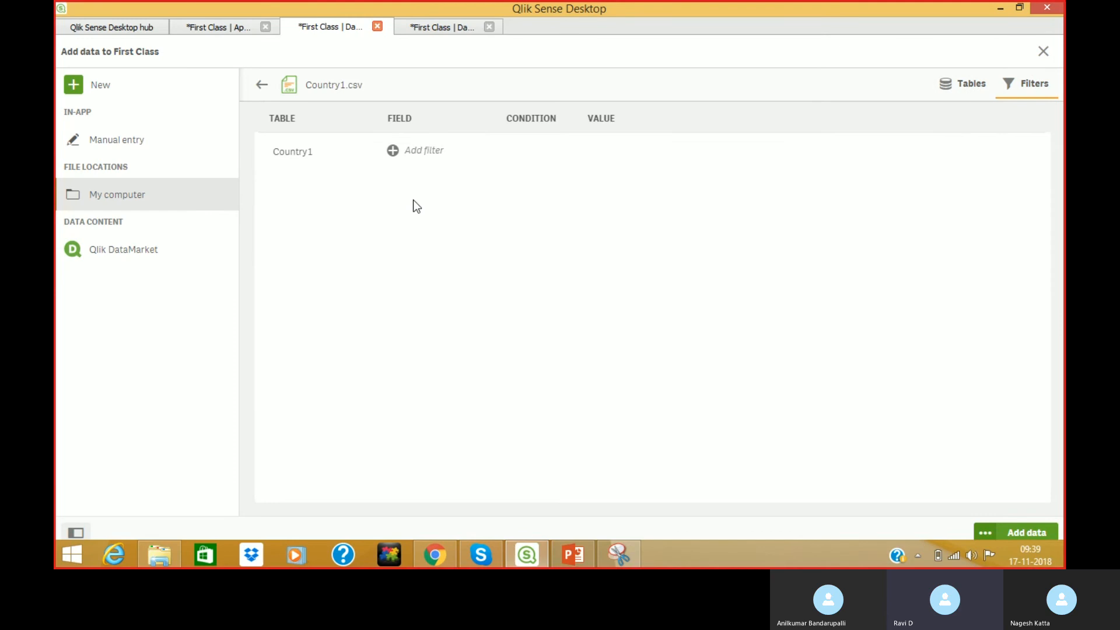
Add a Population(mio) > 20 filter condition to Country1.
{"action": "left_click", "coordinate": [418, 151]}
{"action": "left_click", "coordinate": [429, 154]}
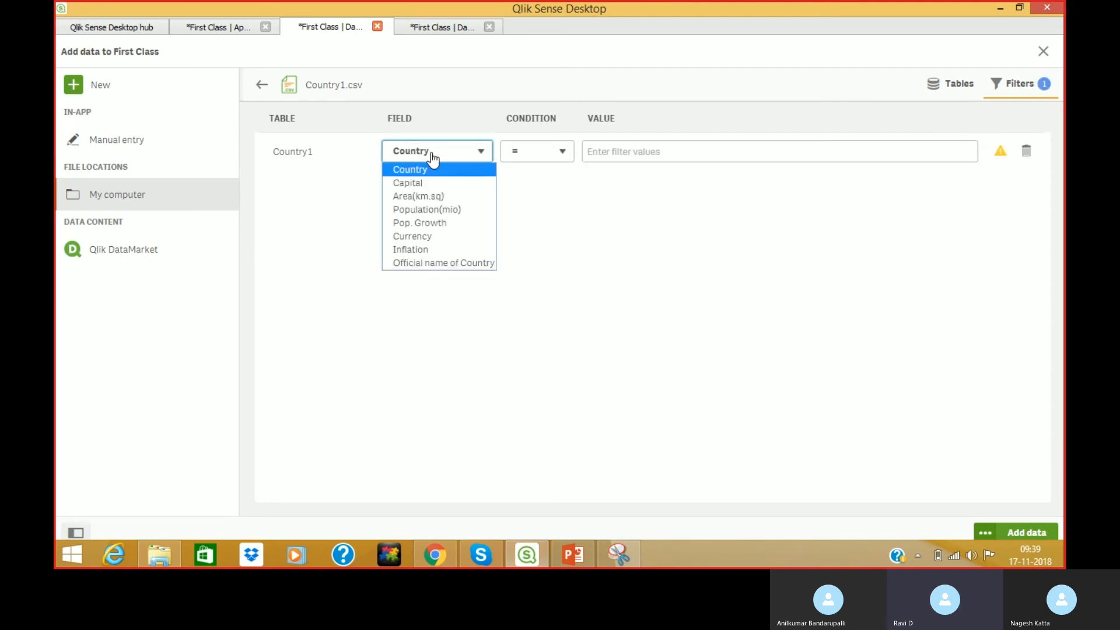
{"action": "left_click", "coordinate": [419, 209]}
{"action": "left_click", "coordinate": [553, 151]}
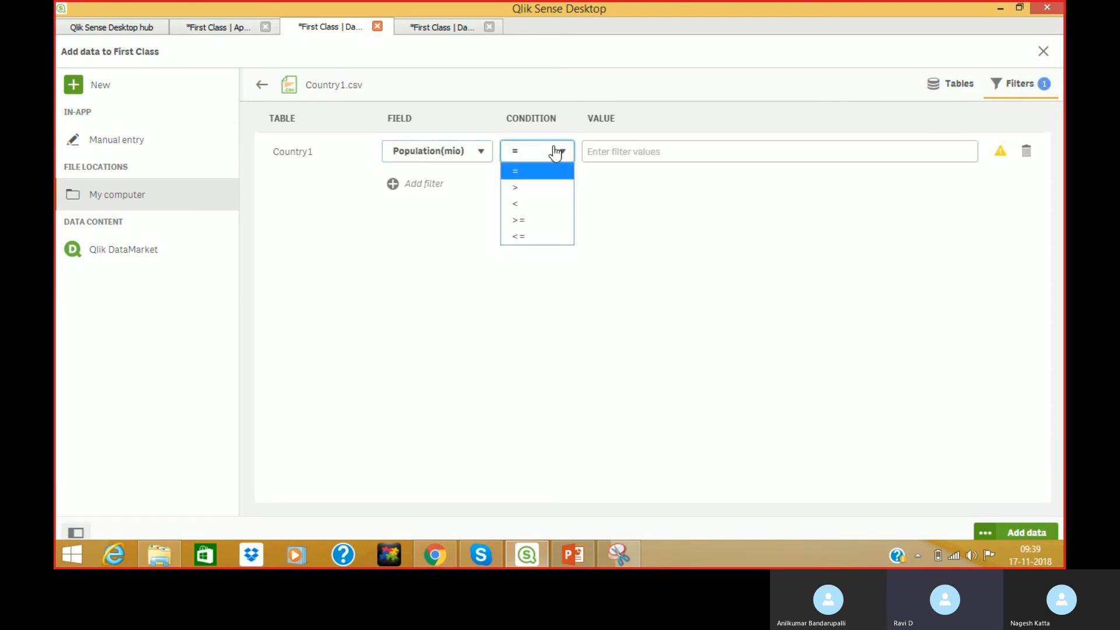
{"action": "left_click", "coordinate": [541, 186]}
{"action": "type", "text": "20"}
{"action": "key", "text": "Return"}
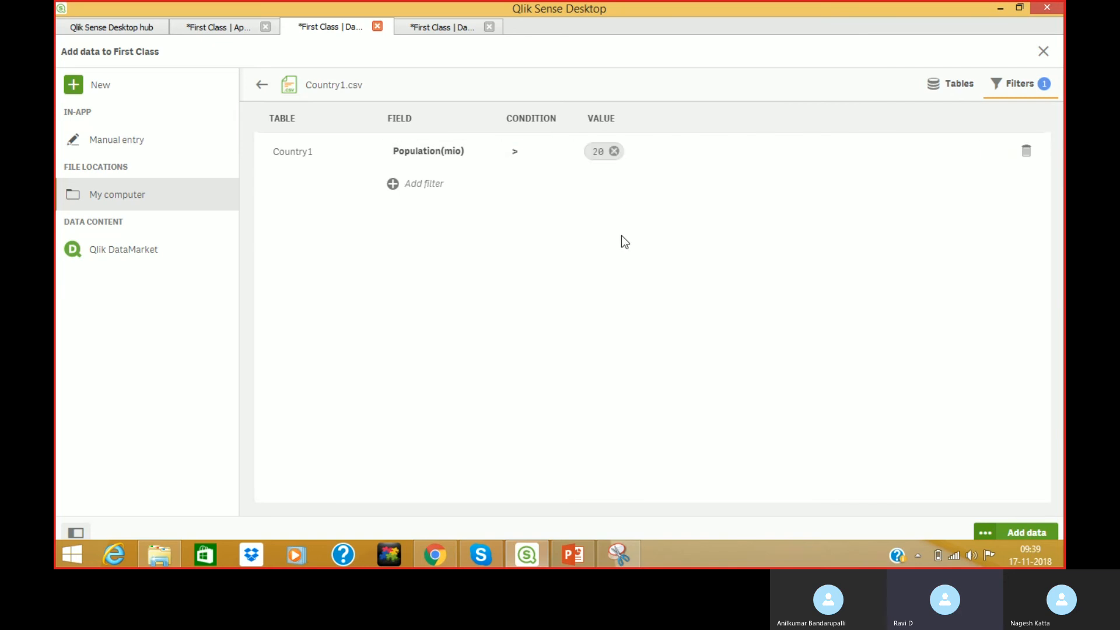
Preview the filtered data, delete the Population(mio) > 20 filter, and add Country1.csv unfiltered.
{"action": "left_click", "coordinate": [943, 86]}
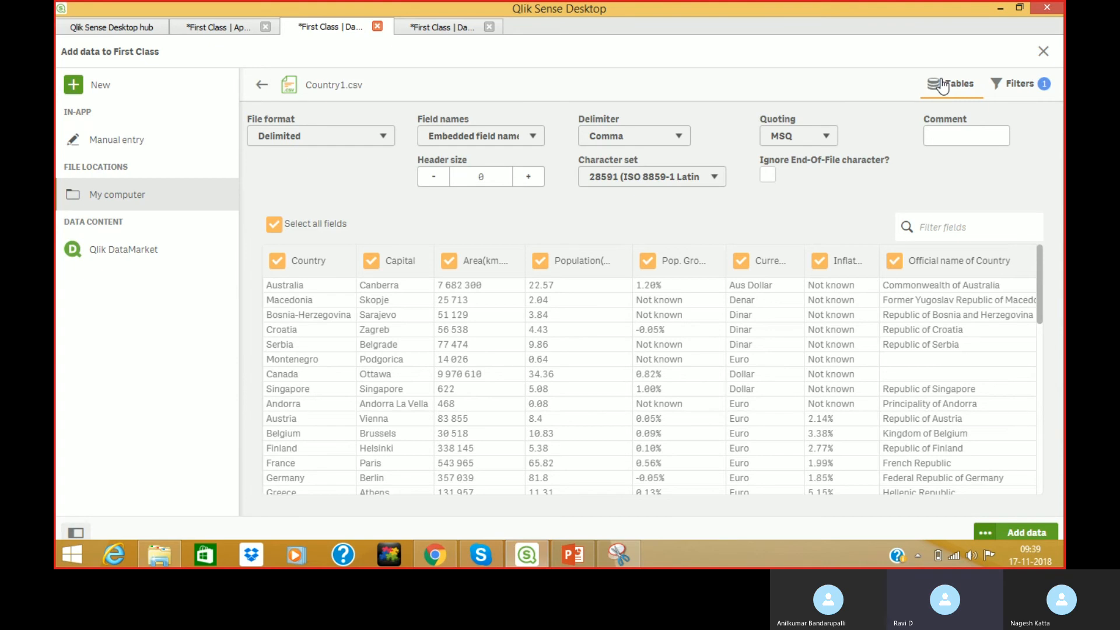
{"action": "left_click", "coordinate": [1043, 87]}
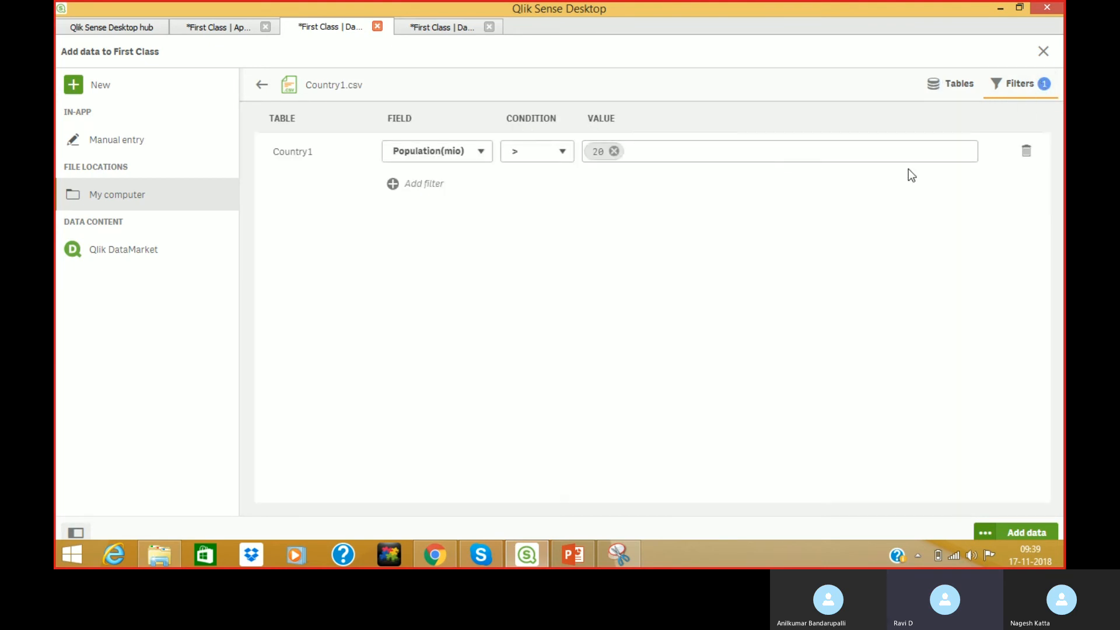
{"action": "left_click", "coordinate": [1026, 153]}
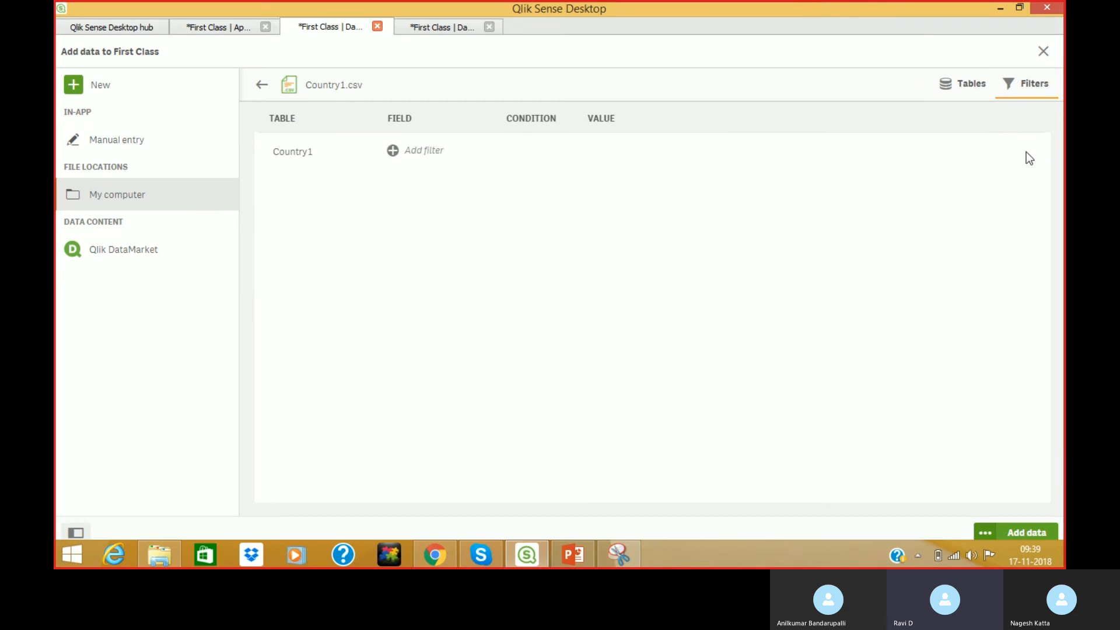
{"action": "left_click", "coordinate": [970, 91]}
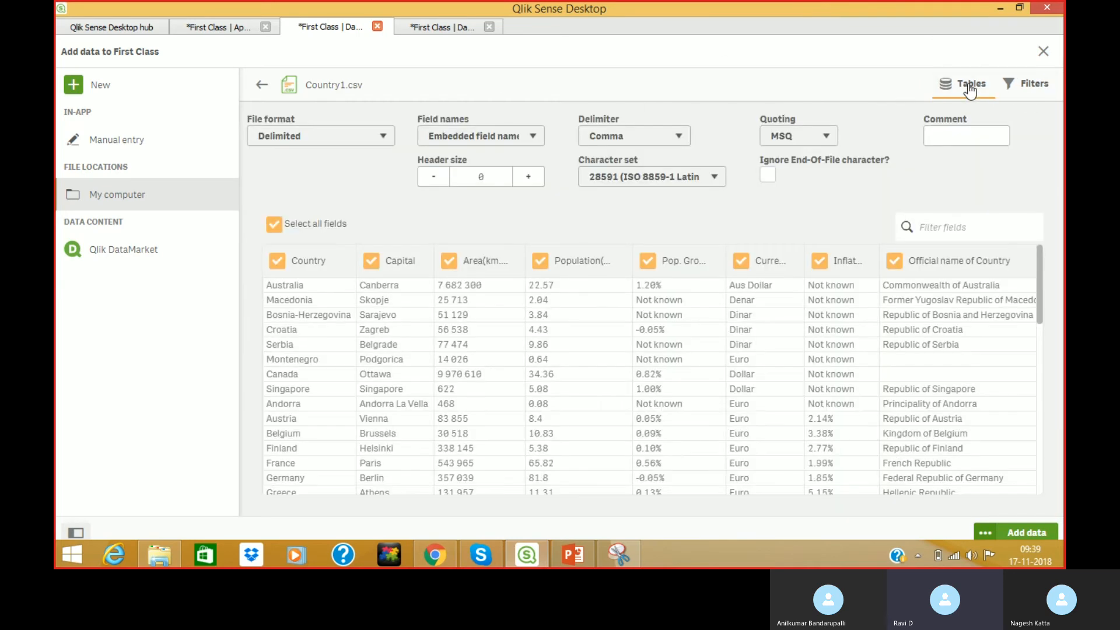
{"action": "left_click", "coordinate": [1019, 533]}
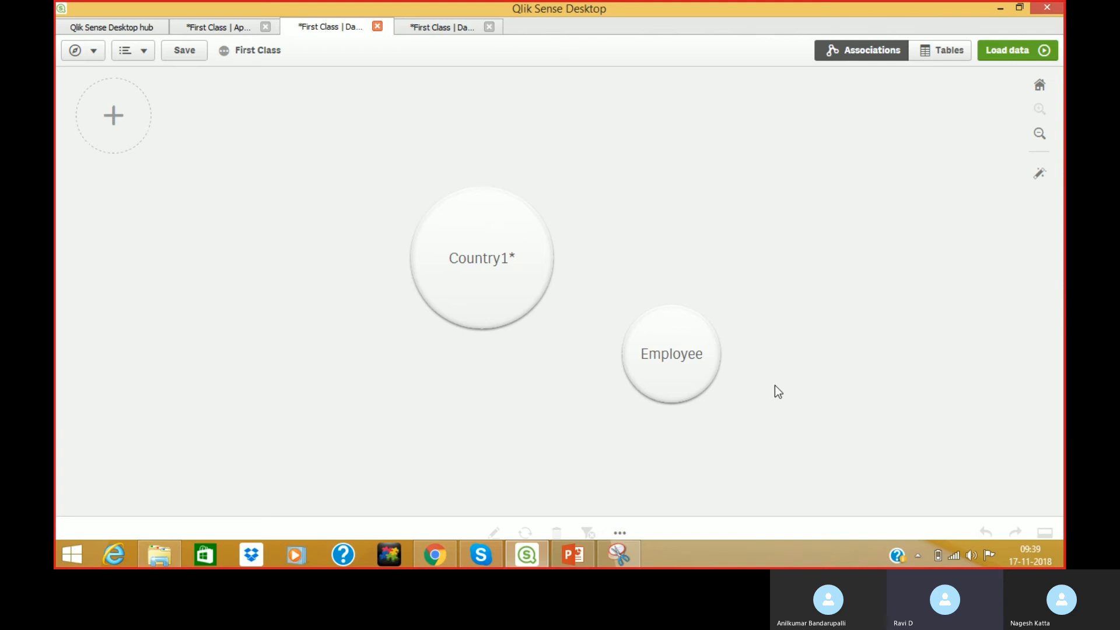
Load the data and close the 'Data was loaded successfully' message.
{"action": "left_click", "coordinate": [1006, 55]}
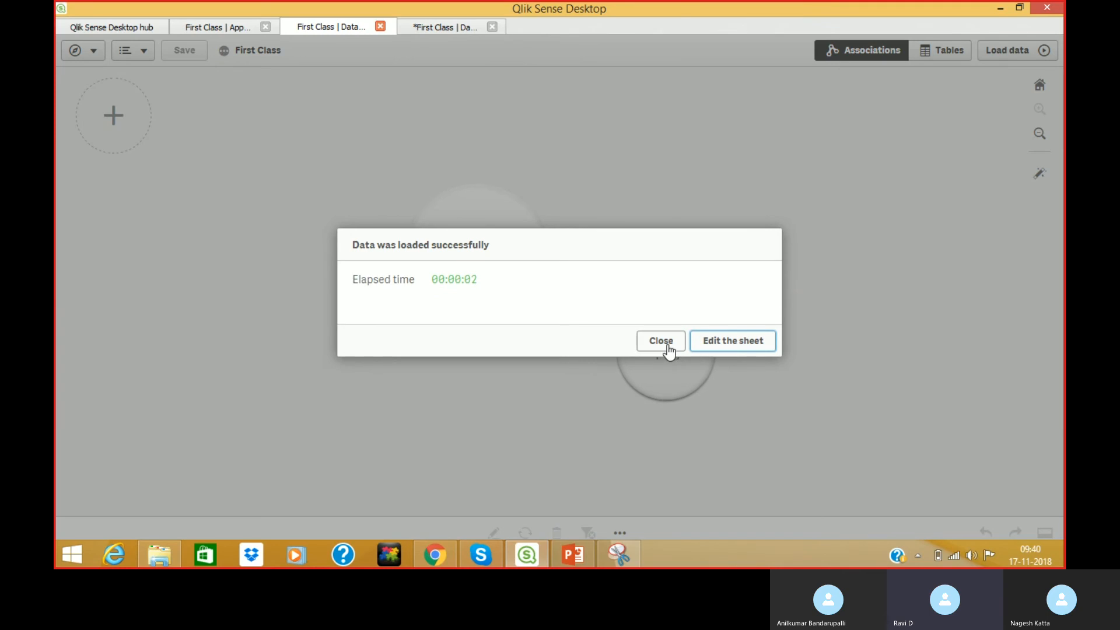
{"action": "left_click", "coordinate": [666, 345]}
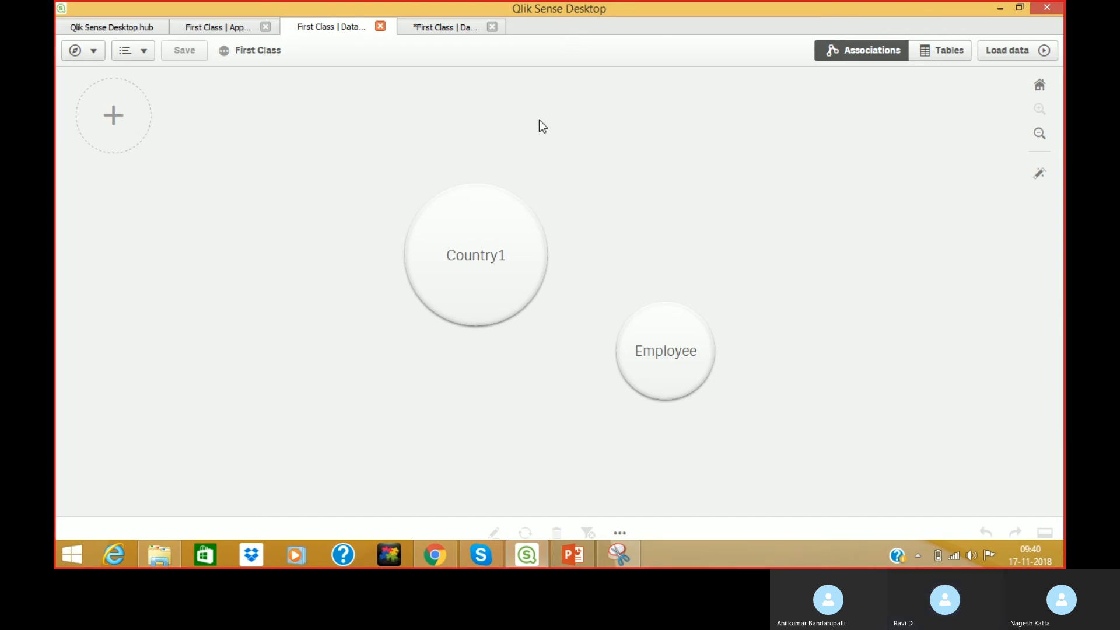
In the data model viewer, move Country1 beside Employee and preview its data.
{"action": "left_click", "coordinate": [442, 29]}
{"action": "left_click_drag", "start_coordinate": [334, 157], "coordinate": [584, 140]}
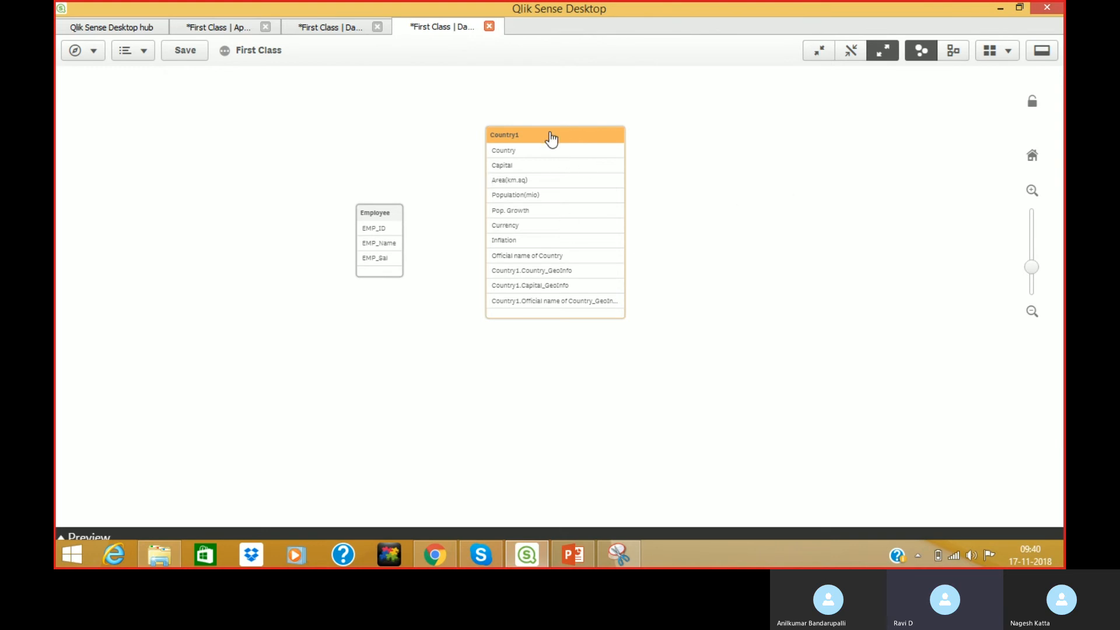
{"action": "left_click", "coordinate": [113, 536]}
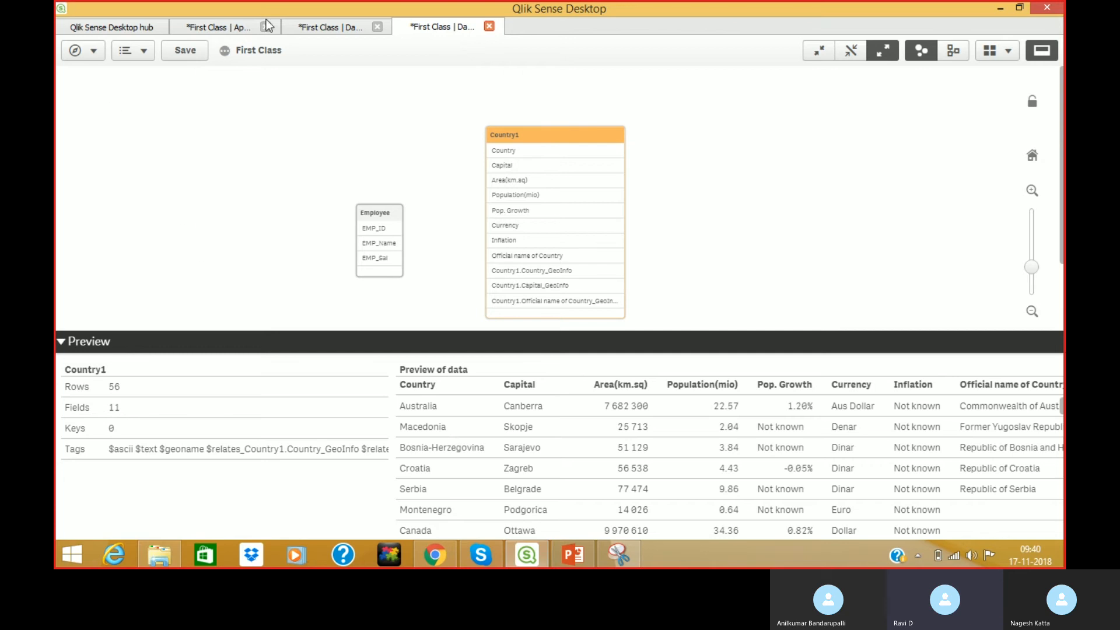
Delete the Country1 table in the Data manager and reload the data.
{"action": "left_click", "coordinate": [330, 27]}
{"action": "left_click", "coordinate": [480, 230]}
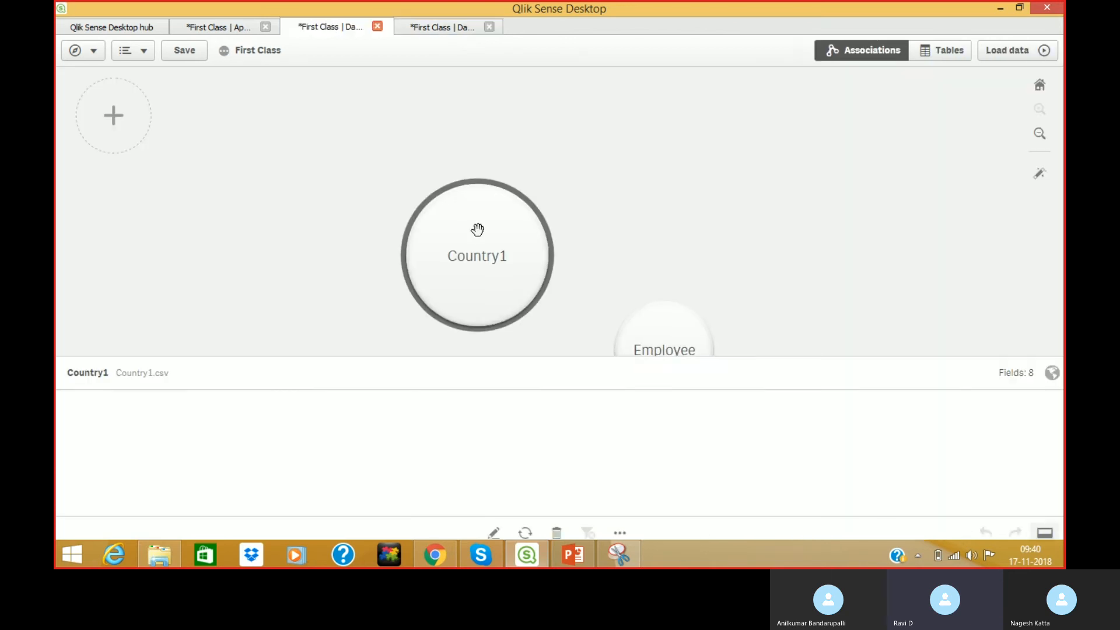
{"action": "left_click", "coordinate": [556, 533]}
{"action": "left_click", "coordinate": [705, 332]}
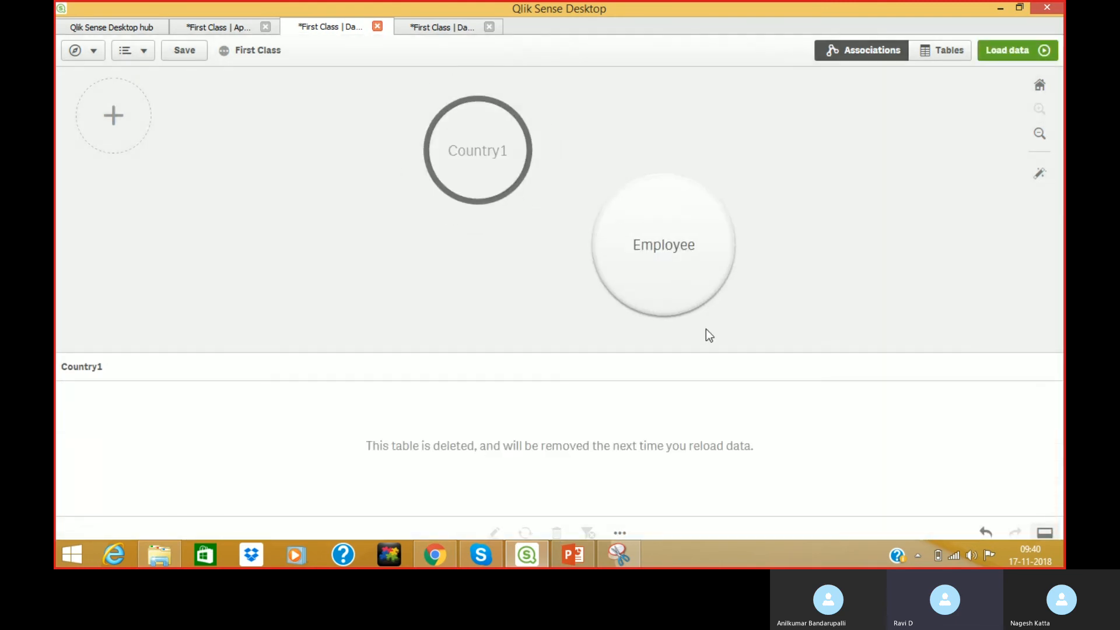
{"action": "left_click", "coordinate": [1006, 51]}
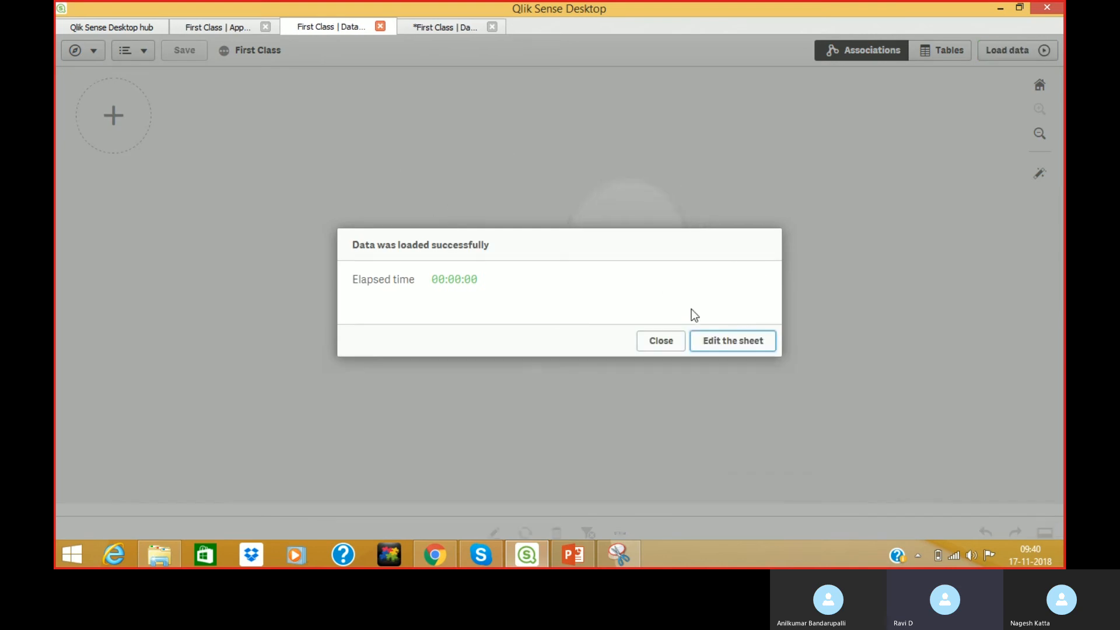
{"action": "left_click", "coordinate": [665, 344]}
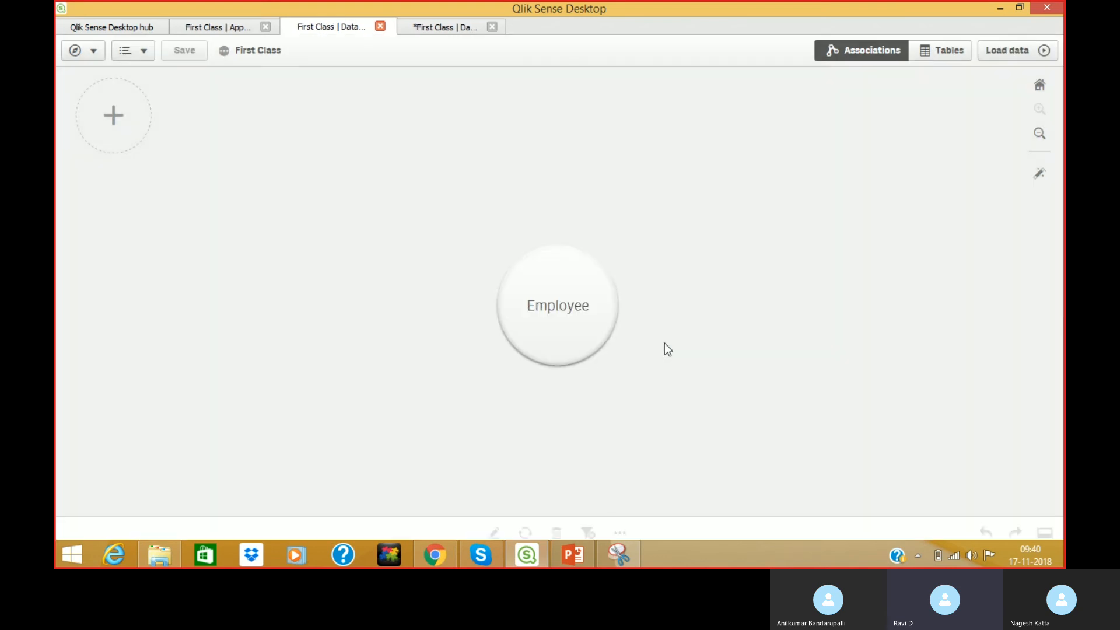
Open Country1.csv from My computer with embedded field names and show its Filters page.
{"action": "left_click", "coordinate": [115, 118]}
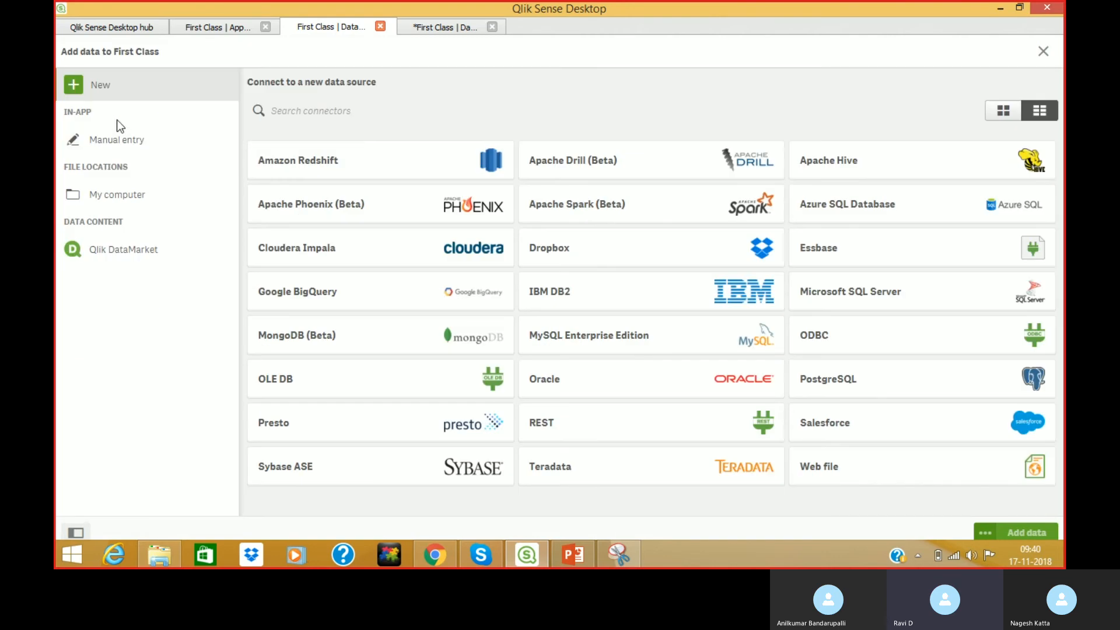
{"action": "left_click", "coordinate": [109, 198]}
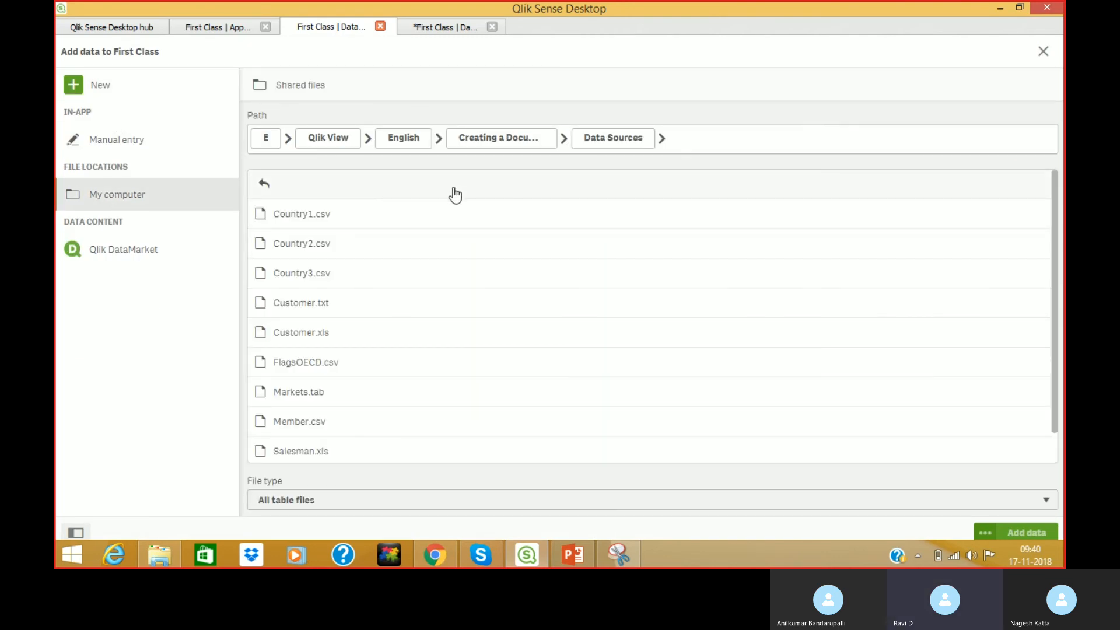
{"action": "left_click", "coordinate": [318, 224]}
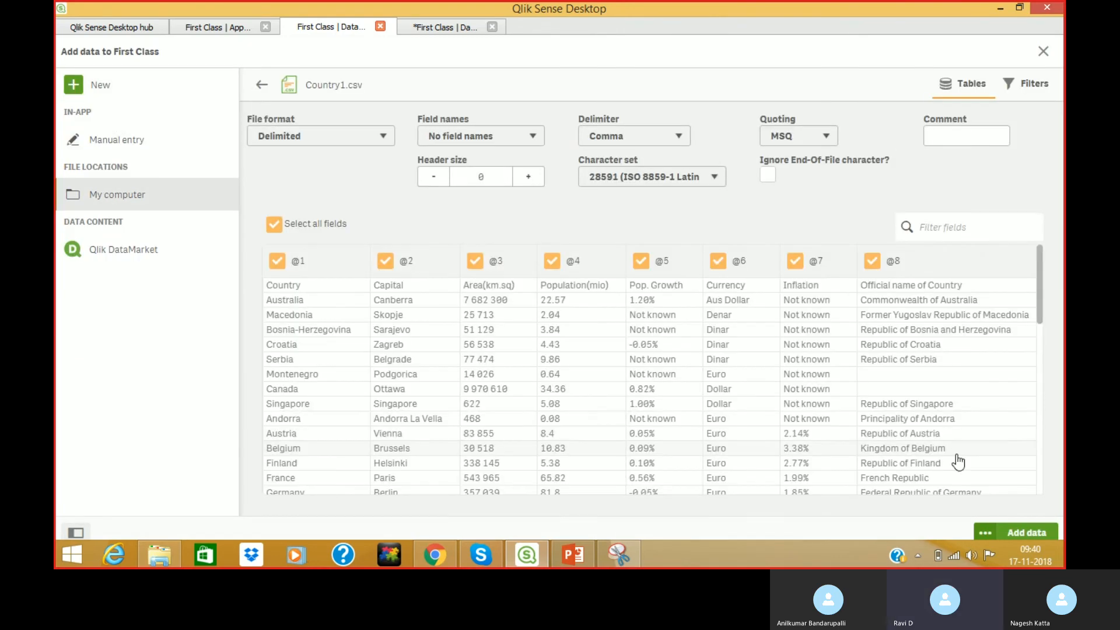
{"action": "left_click", "coordinate": [445, 140]}
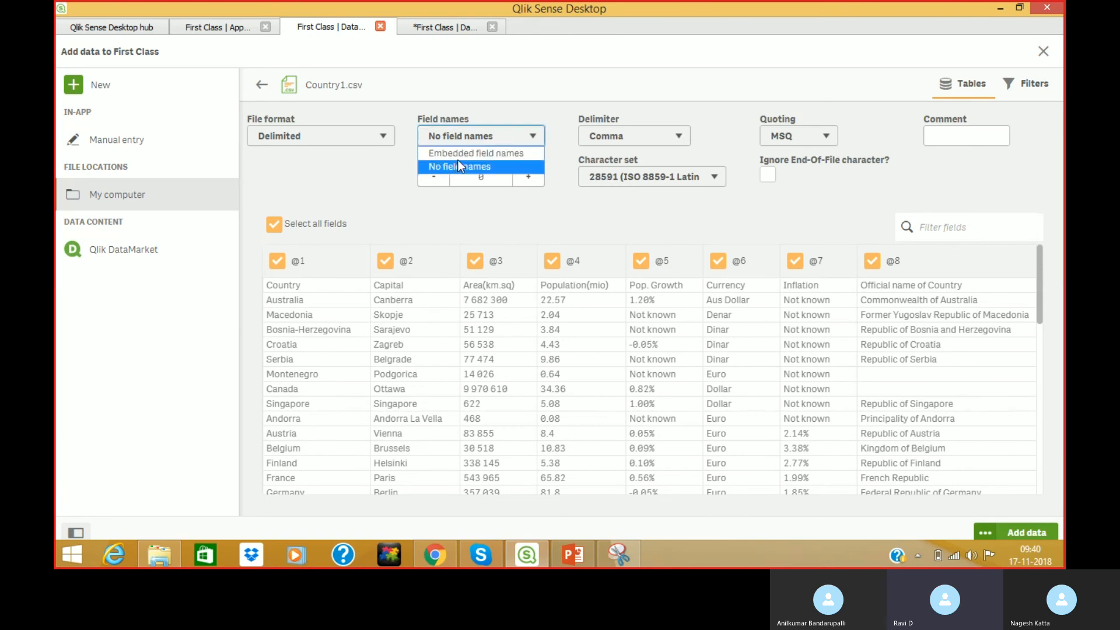
{"action": "left_click", "coordinate": [460, 152]}
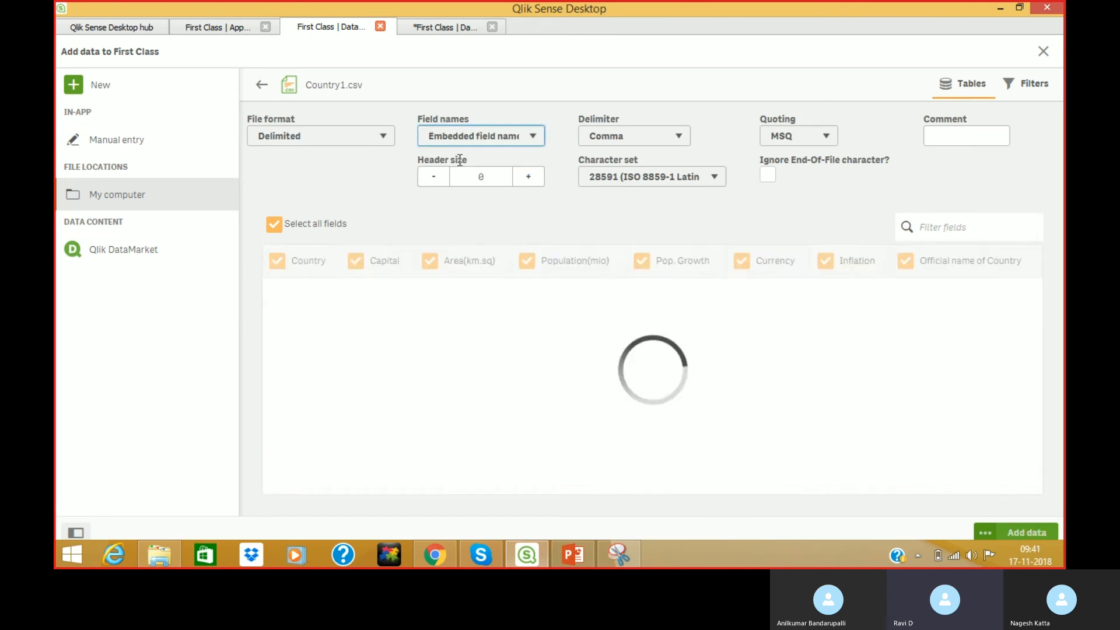
{"action": "left_click", "coordinate": [1031, 83]}
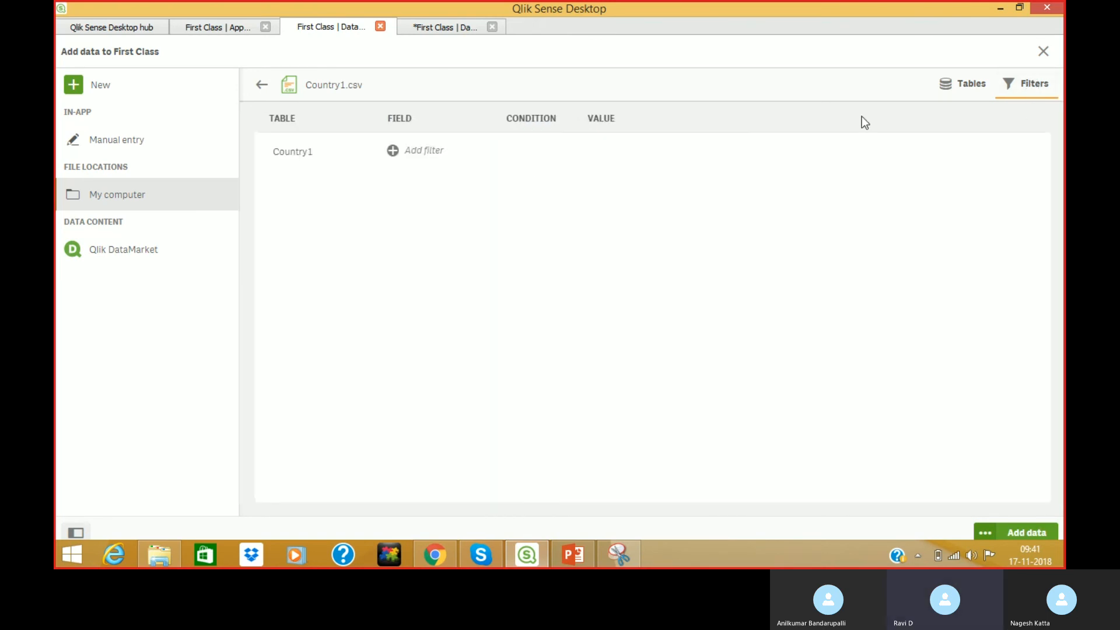
Filter Country1 to Population(mio) > 20 and add it to the First Class data.
{"action": "left_click", "coordinate": [420, 151]}
{"action": "left_click", "coordinate": [455, 157]}
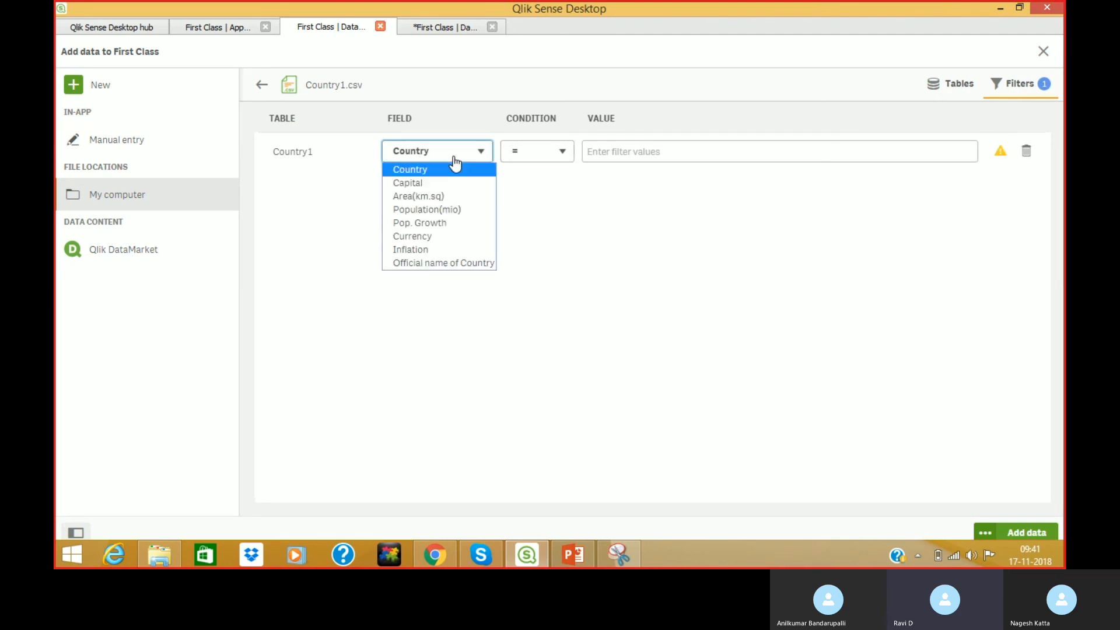
{"action": "left_click", "coordinate": [443, 211]}
{"action": "left_click", "coordinate": [535, 156]}
{"action": "left_click", "coordinate": [531, 184]}
{"action": "left_click", "coordinate": [607, 154]}
{"action": "type", "text": "20"}
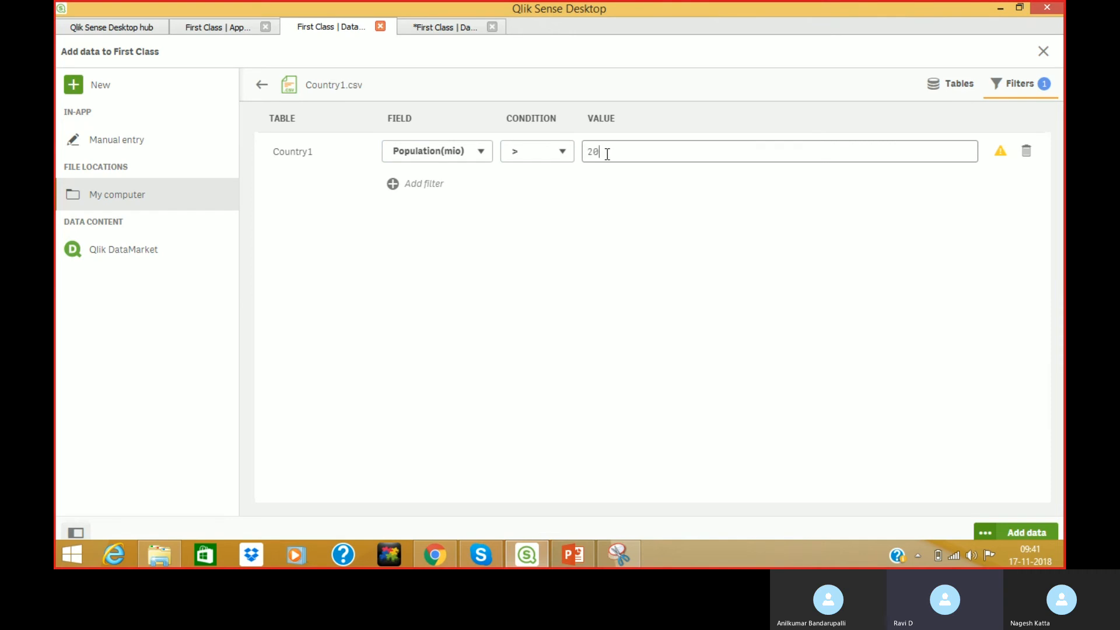
{"action": "left_click", "coordinate": [657, 263]}
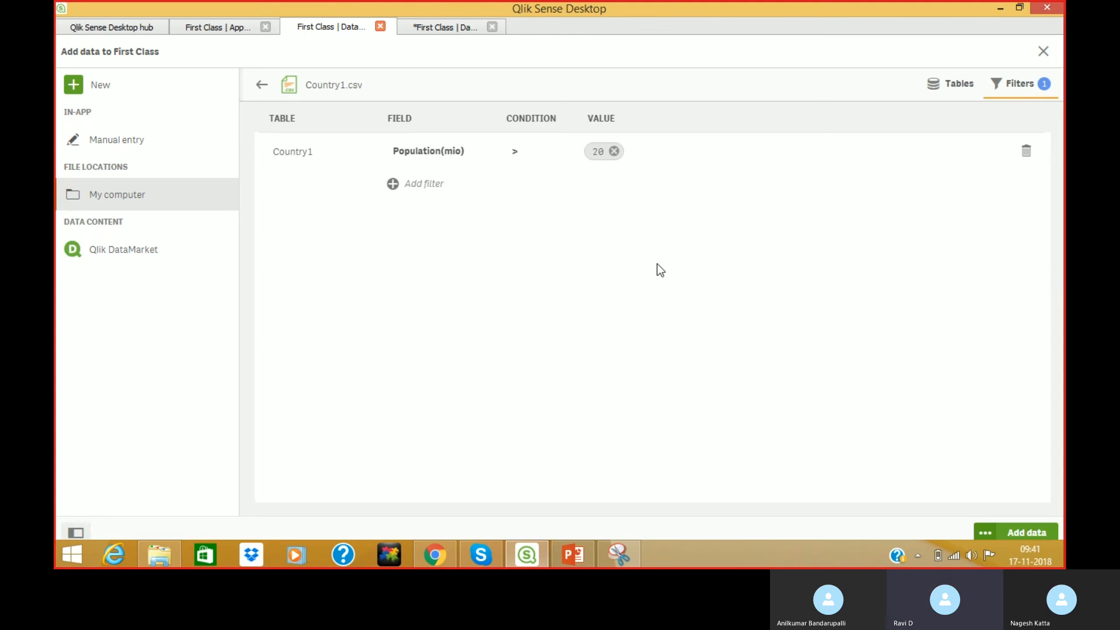
{"action": "left_click", "coordinate": [1022, 533]}
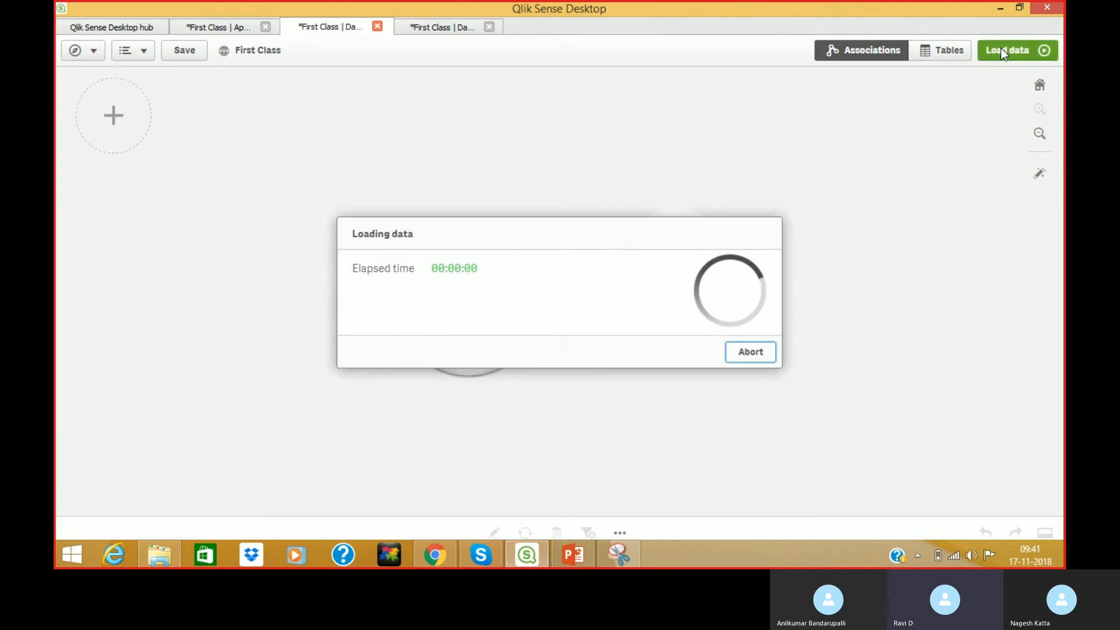
Load the data, preview Country1's 16 rows in the data model viewer, then go to App overview.
{"action": "left_click", "coordinate": [1001, 50]}
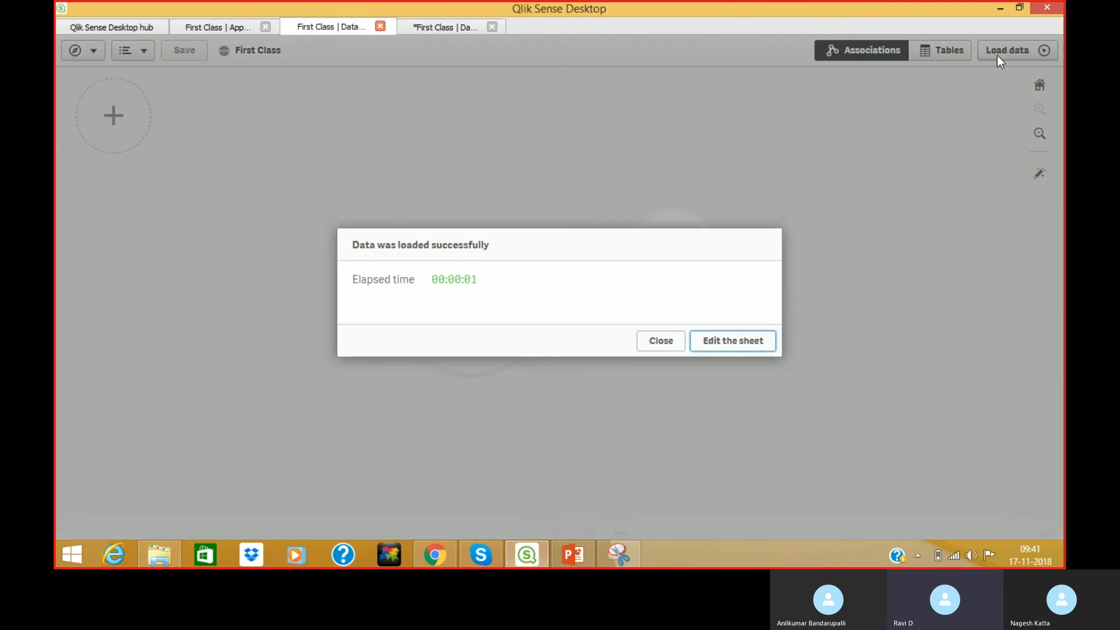
{"action": "left_click", "coordinate": [659, 343]}
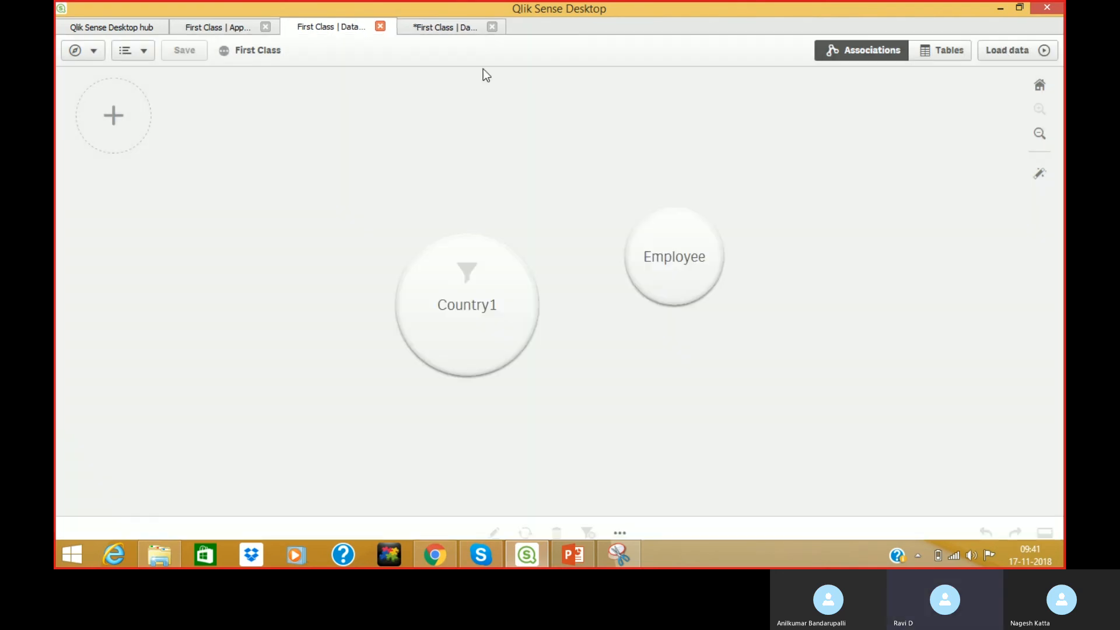
{"action": "left_click", "coordinate": [465, 32]}
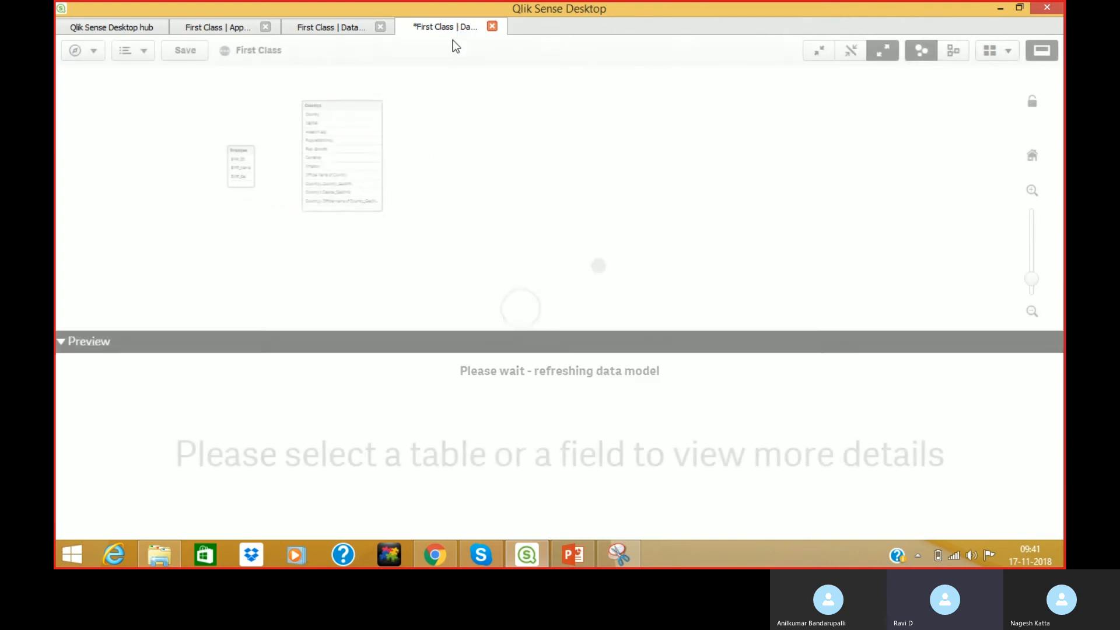
{"action": "left_click", "coordinate": [357, 108]}
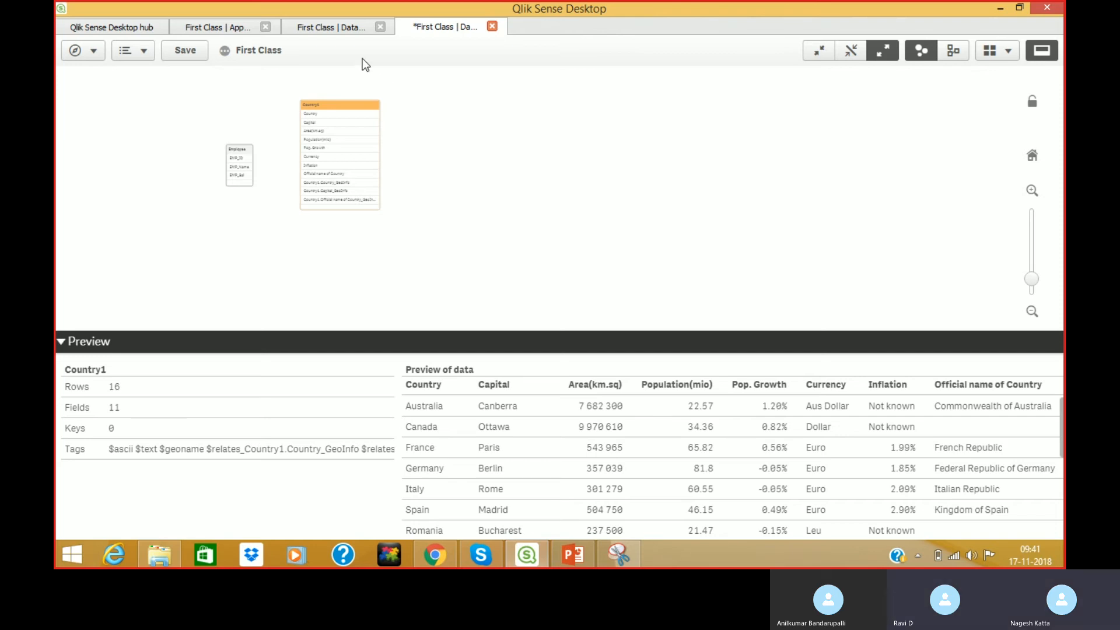
{"action": "left_click", "coordinate": [318, 29]}
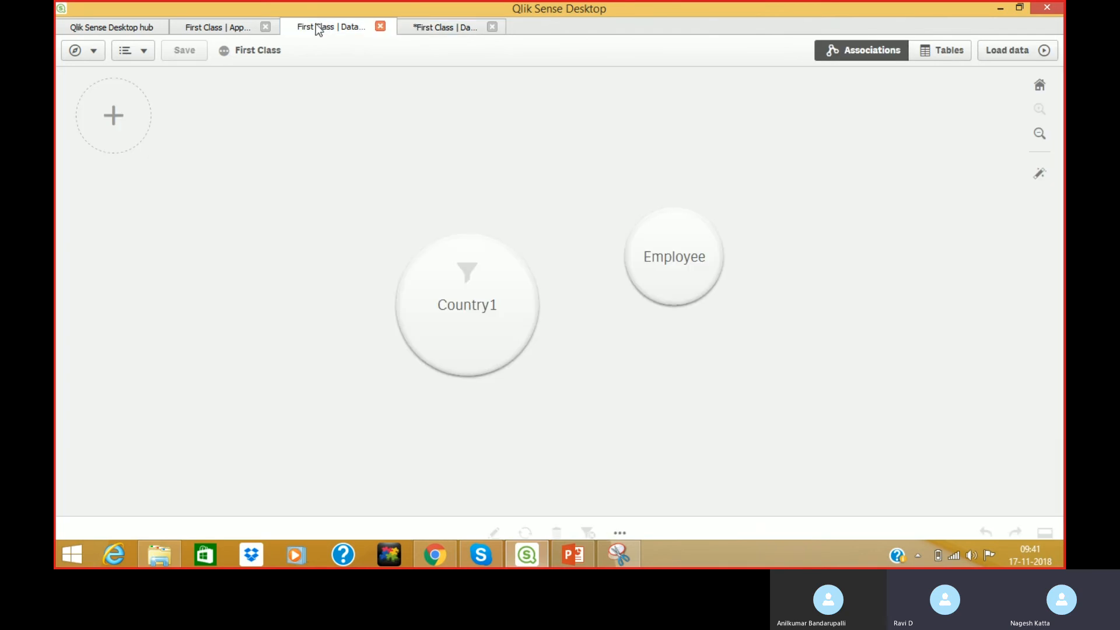
{"action": "left_click", "coordinate": [235, 30]}
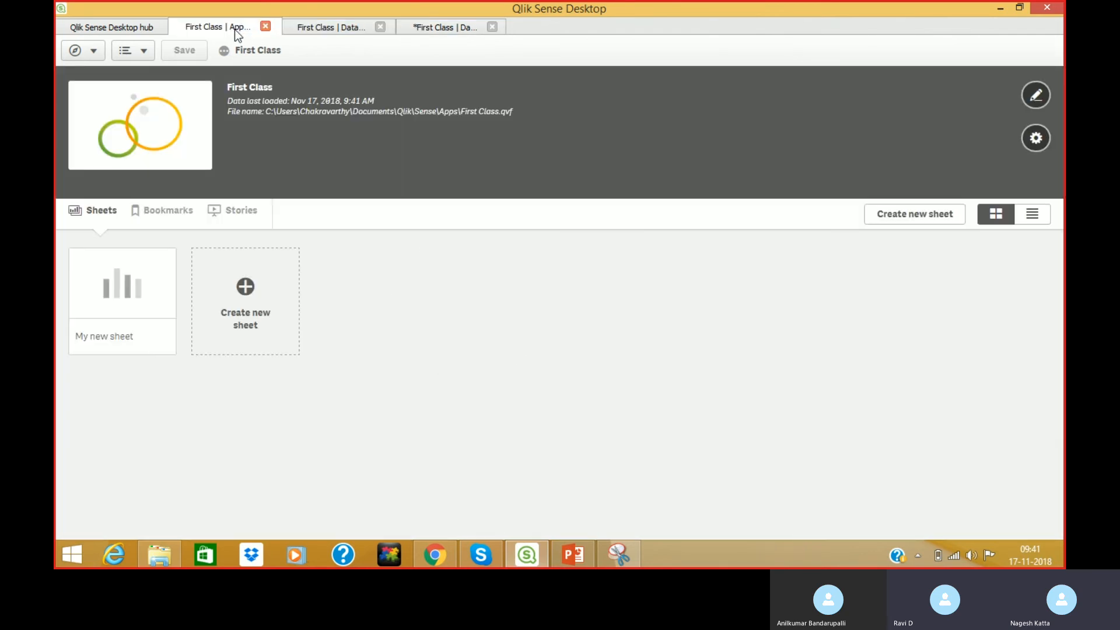
Check the data model viewer, save the First Class app, and return to the Data manager.
{"action": "mouse_move", "coordinate": [541, 552]}
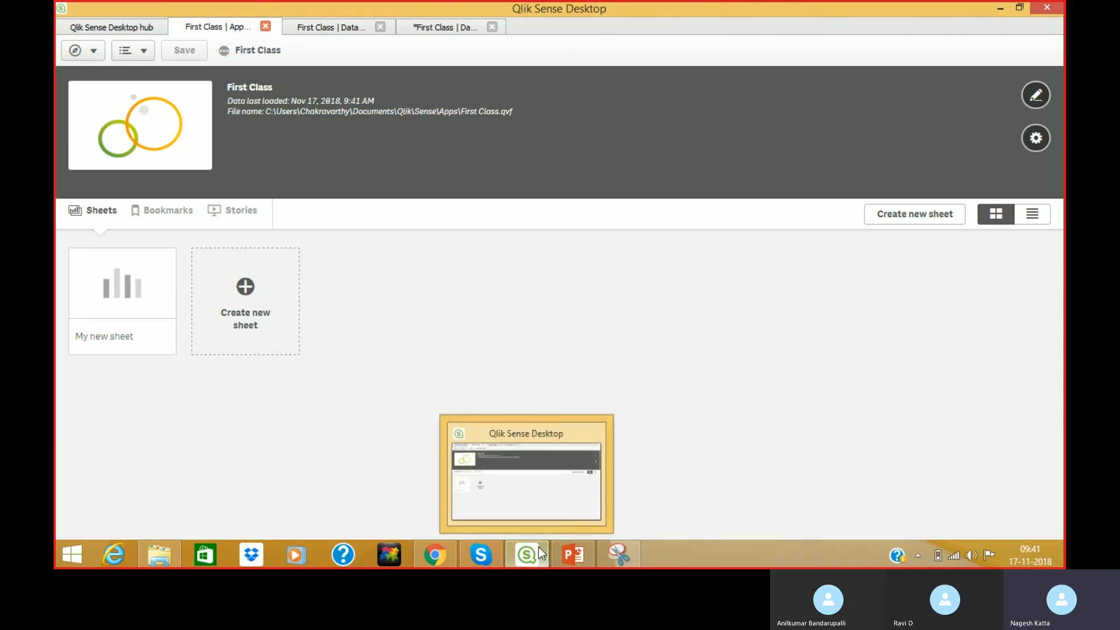
{"action": "left_click", "coordinate": [517, 475]}
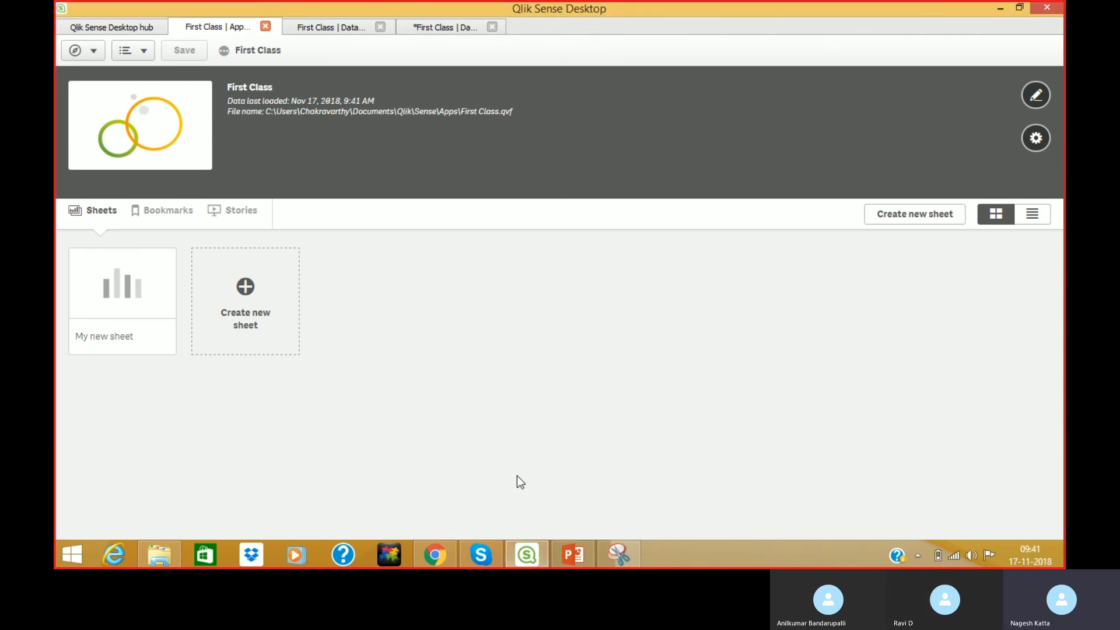
{"action": "left_click", "coordinate": [445, 35]}
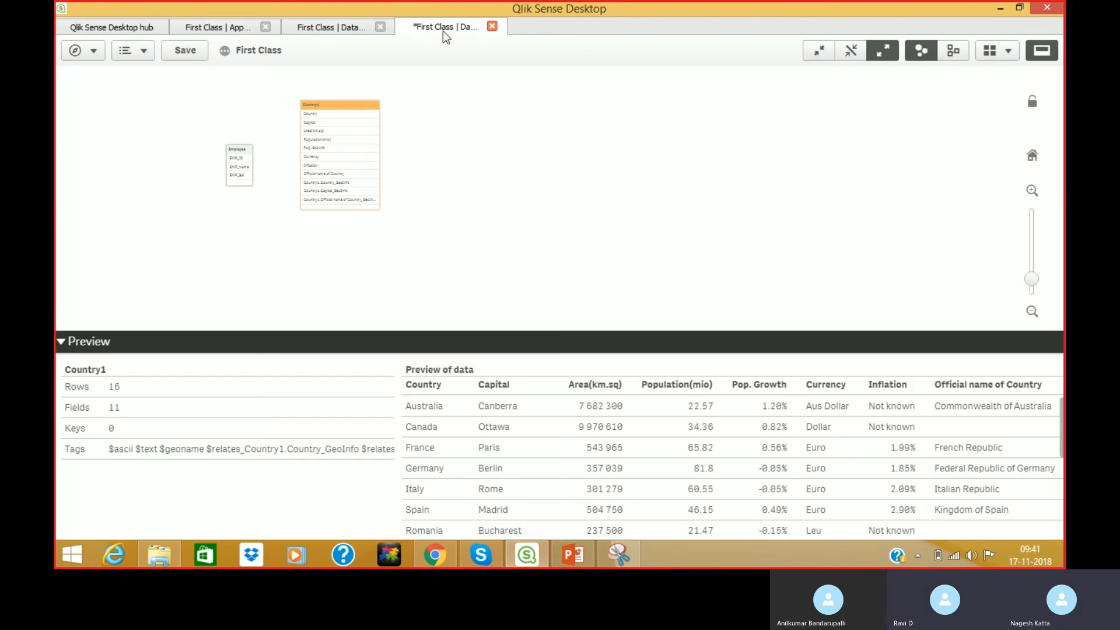
{"action": "left_click", "coordinate": [81, 57]}
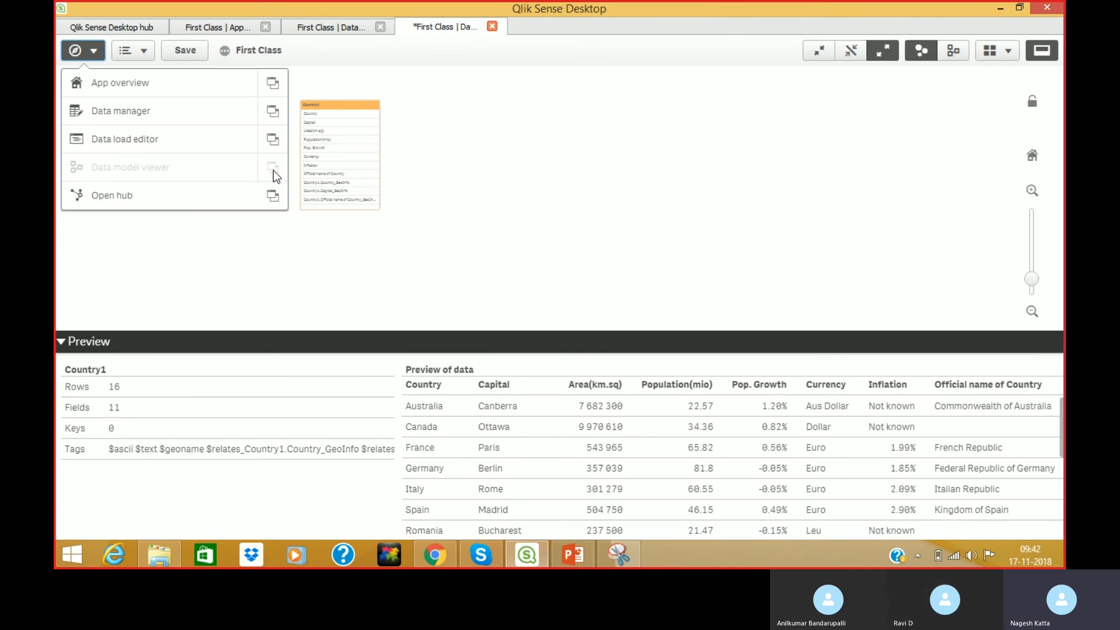
{"action": "left_click", "coordinate": [431, 93]}
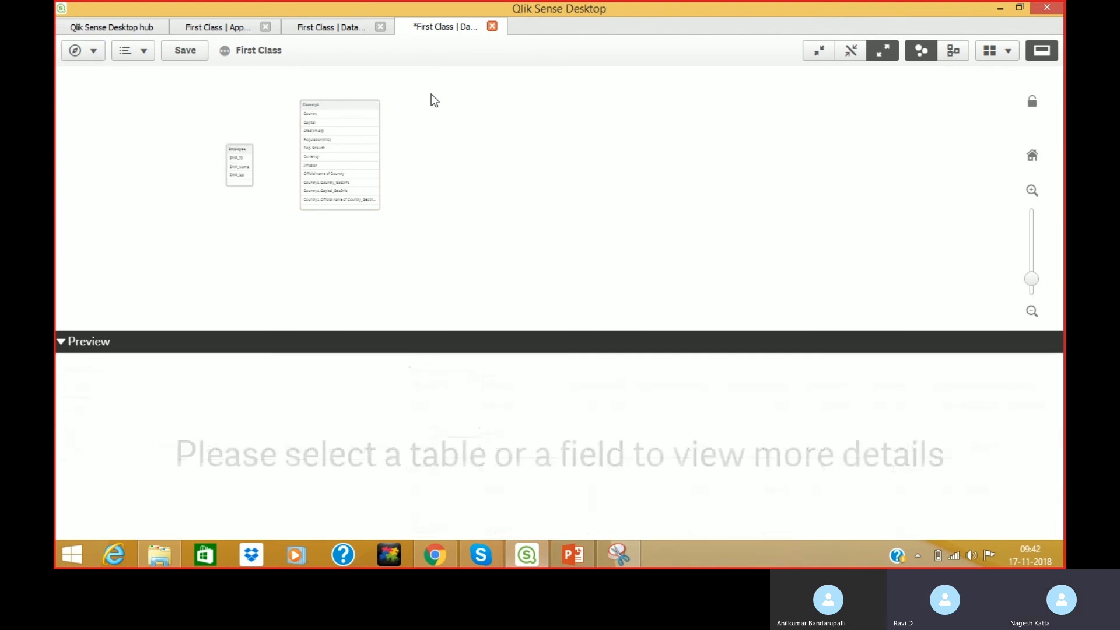
{"action": "left_click", "coordinate": [200, 49]}
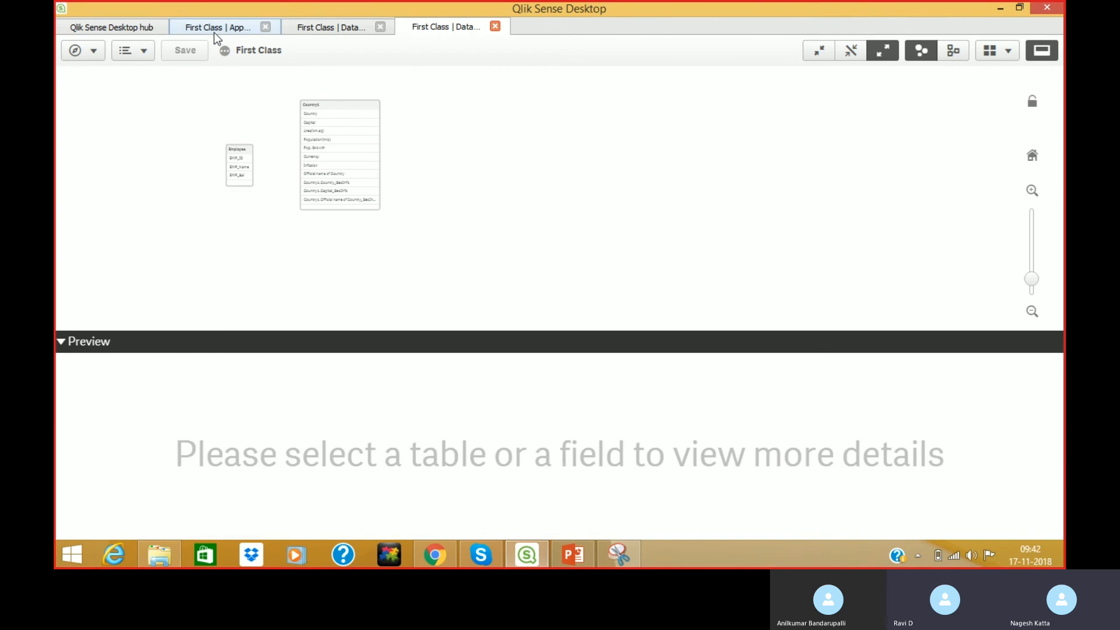
{"action": "left_click", "coordinate": [218, 29]}
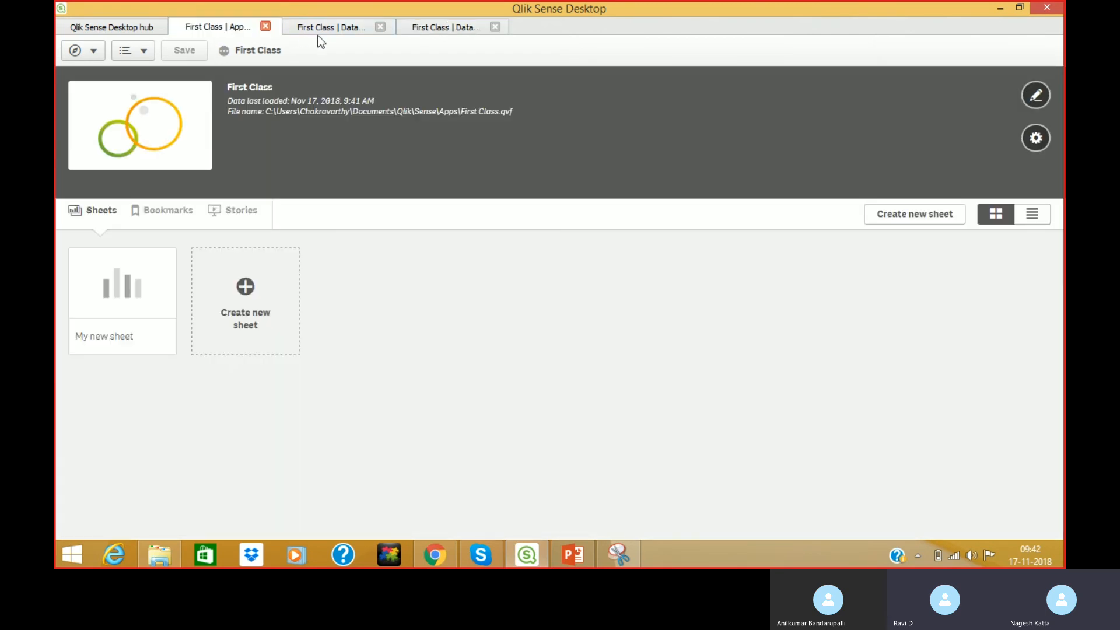
{"action": "left_click", "coordinate": [307, 29]}
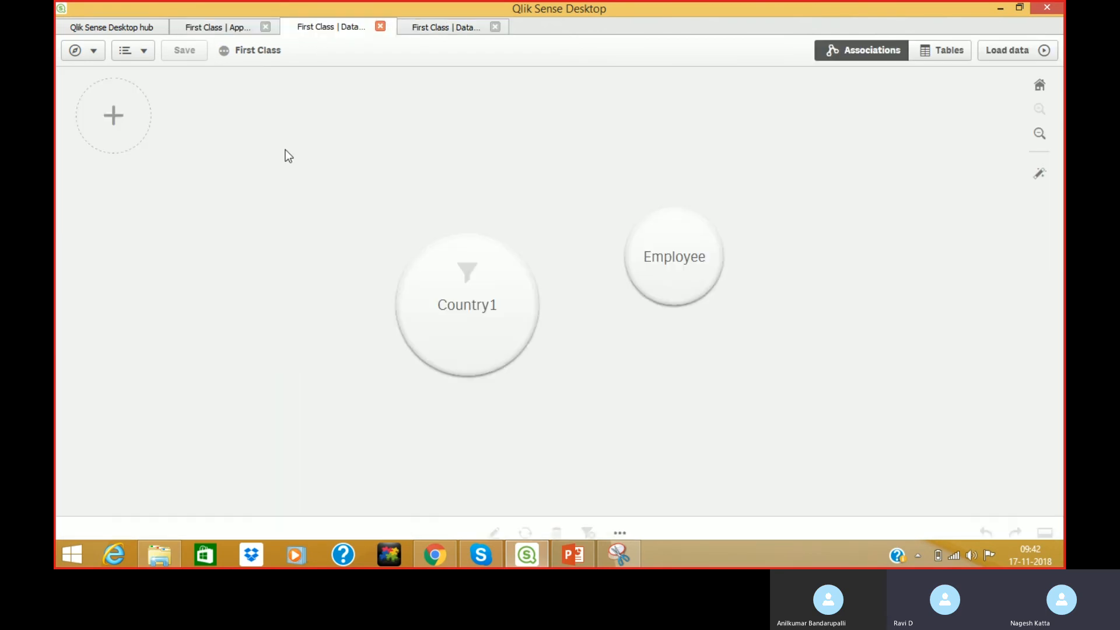
Preview Markets.tab from My computer with embedded field names, then switch to File Explorer.
{"action": "left_click", "coordinate": [115, 117]}
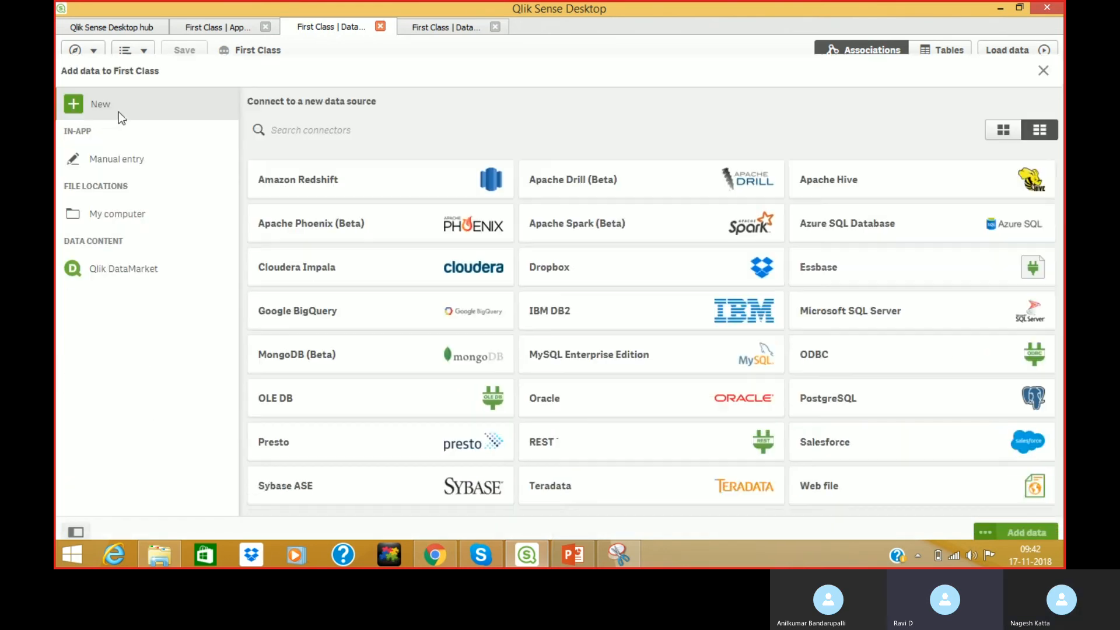
{"action": "left_click", "coordinate": [145, 199]}
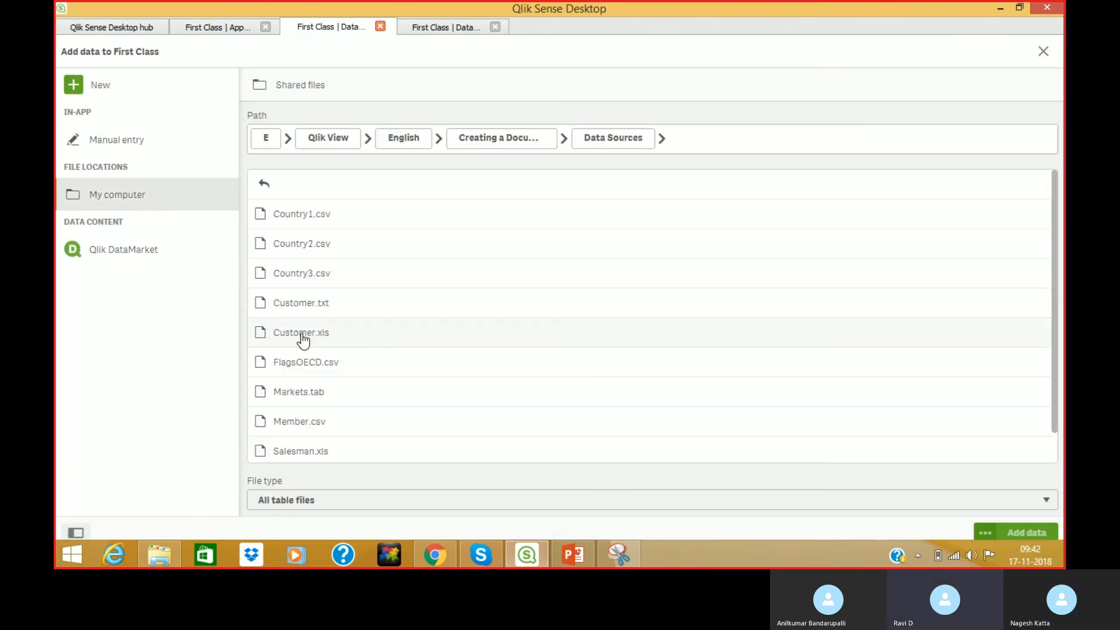
{"action": "left_click", "coordinate": [320, 392]}
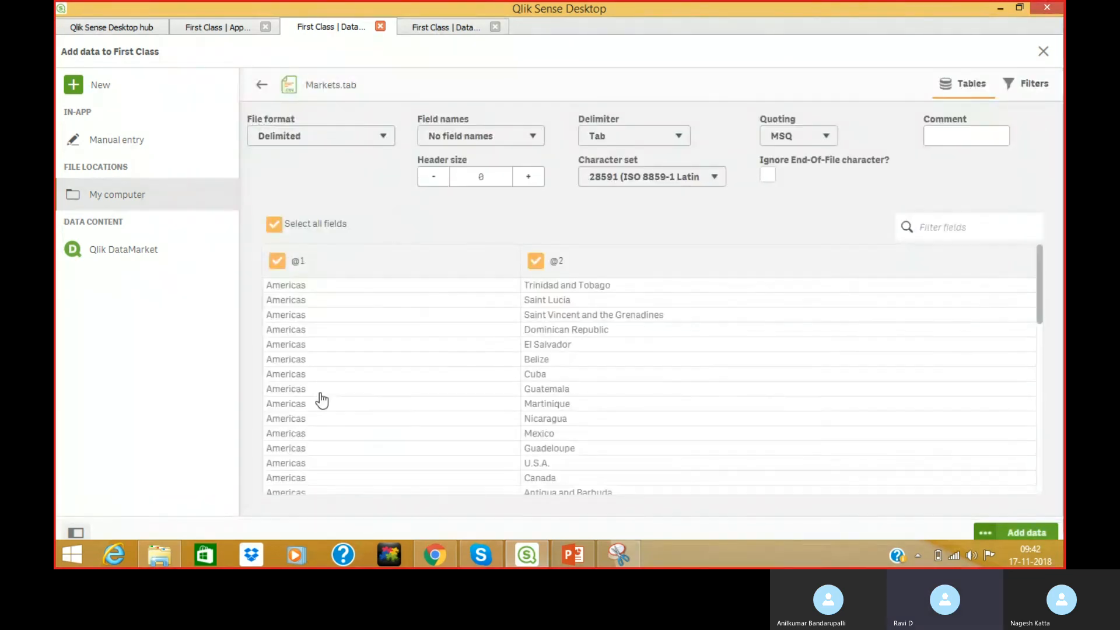
{"action": "left_click", "coordinate": [474, 139]}
{"action": "left_click", "coordinate": [472, 153]}
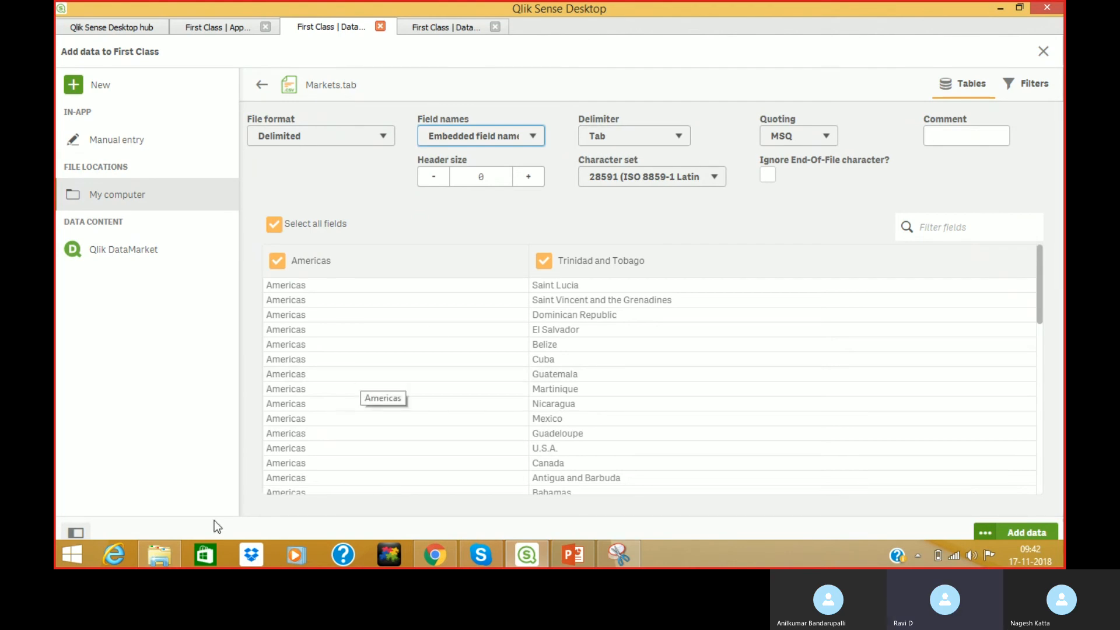
{"action": "left_click", "coordinate": [164, 554]}
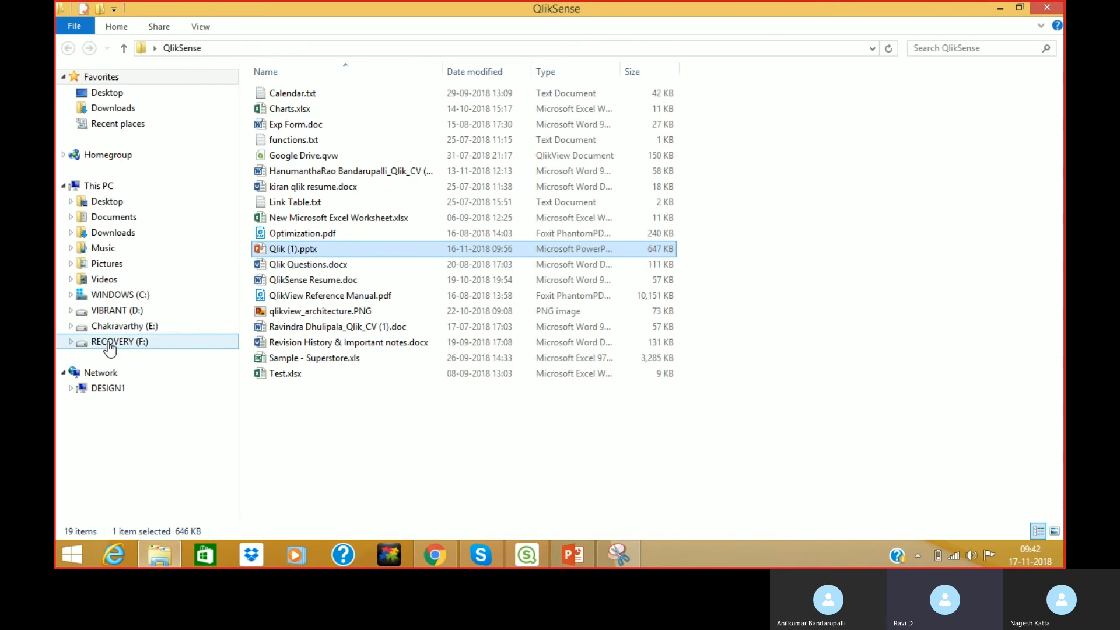
Navigate to E:\Qlik View\English\Creating a Document\Data Sources in File Explorer.
{"action": "left_click", "coordinate": [118, 326]}
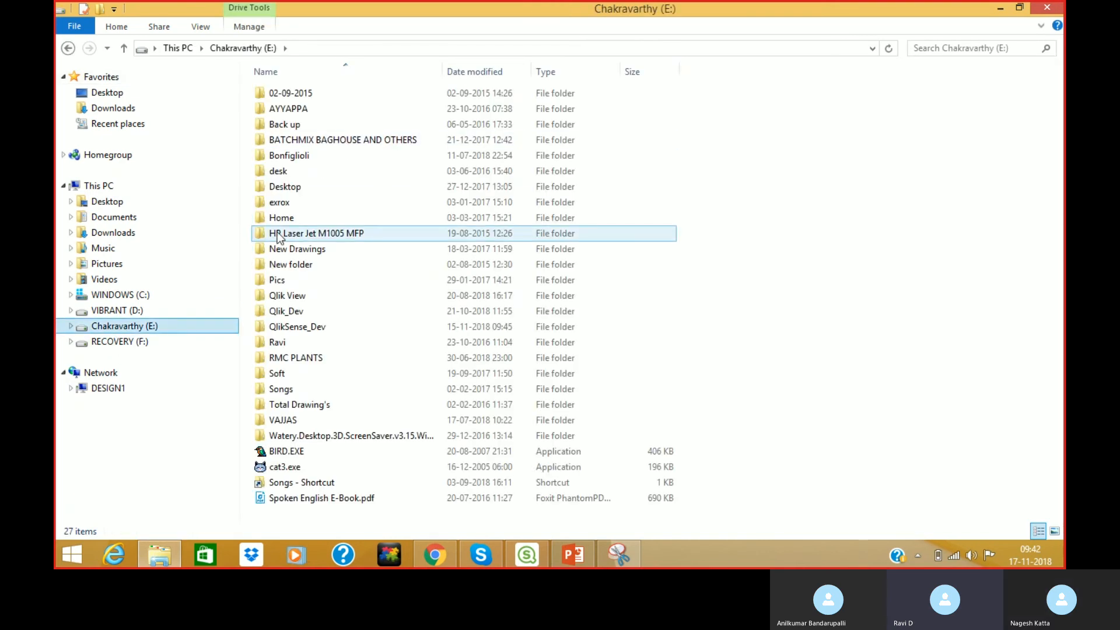
{"action": "double_click", "coordinate": [287, 296]}
{"action": "double_click", "coordinate": [293, 120]}
{"action": "double_click", "coordinate": [292, 107]}
{"action": "double_click", "coordinate": [292, 95]}
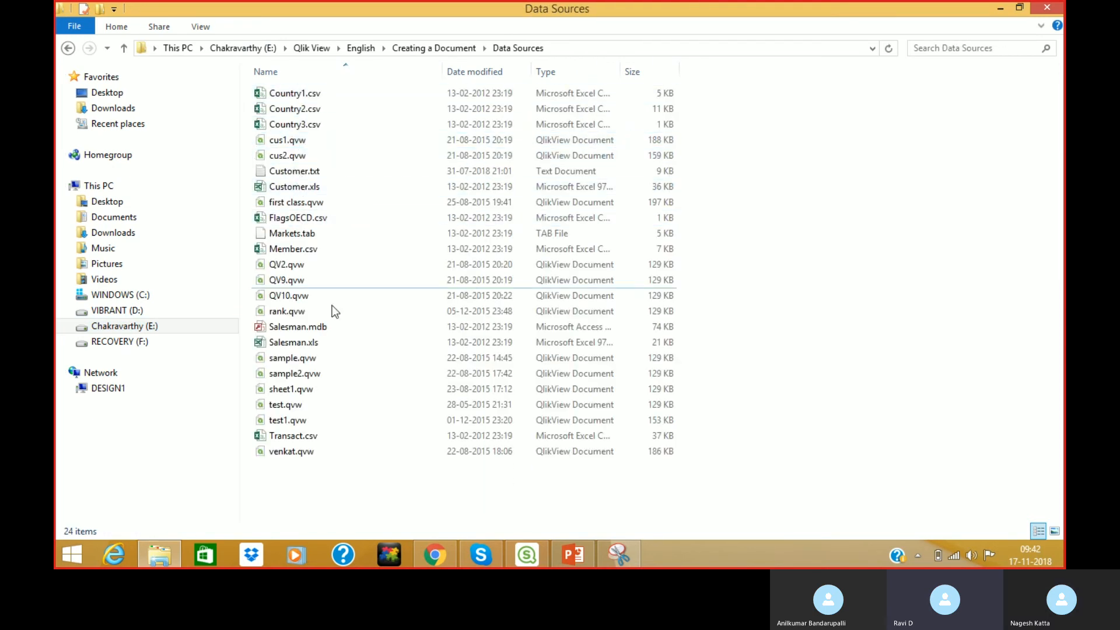
Open Markets.tab in Notepad through Open with, view it, and close it.
{"action": "left_click", "coordinate": [304, 234]}
{"action": "double_click", "coordinate": [304, 234]}
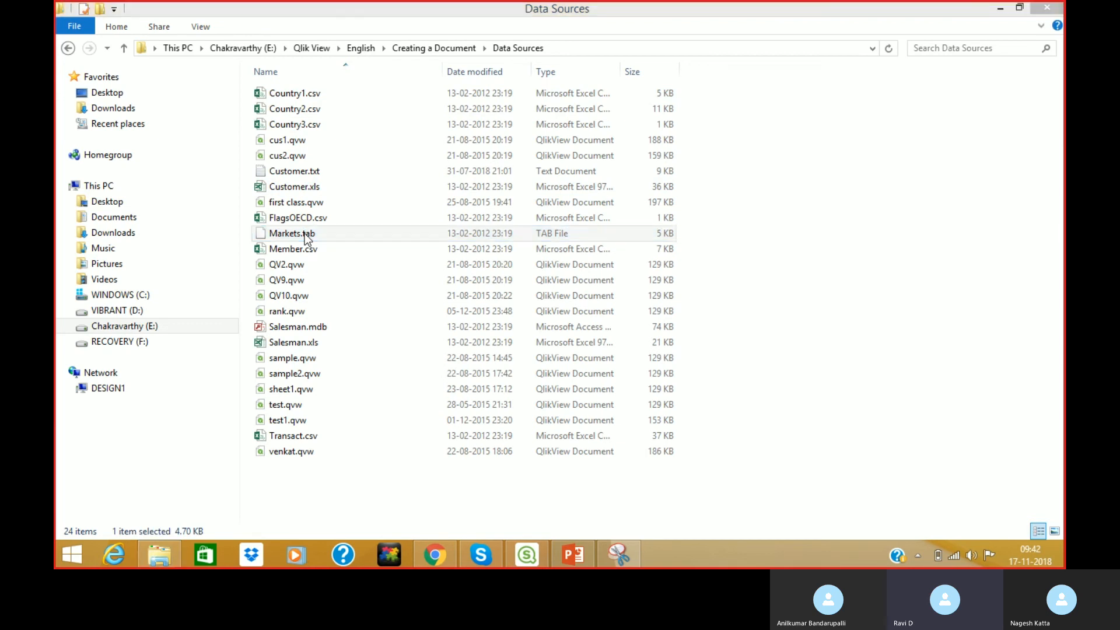
{"action": "left_click", "coordinate": [415, 305]}
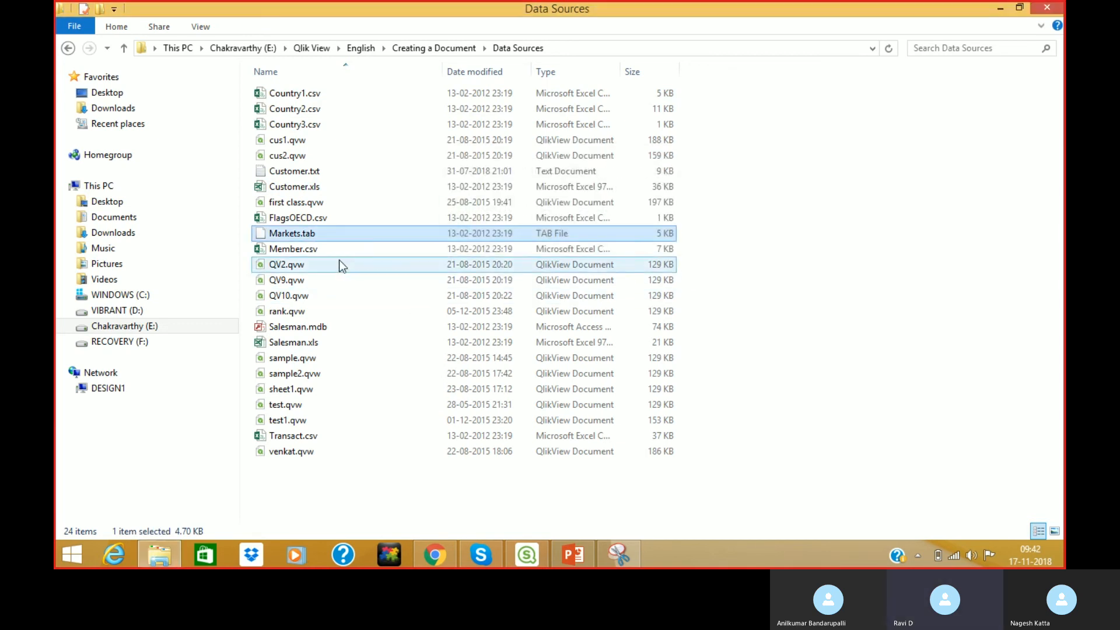
{"action": "right_click", "coordinate": [311, 235]}
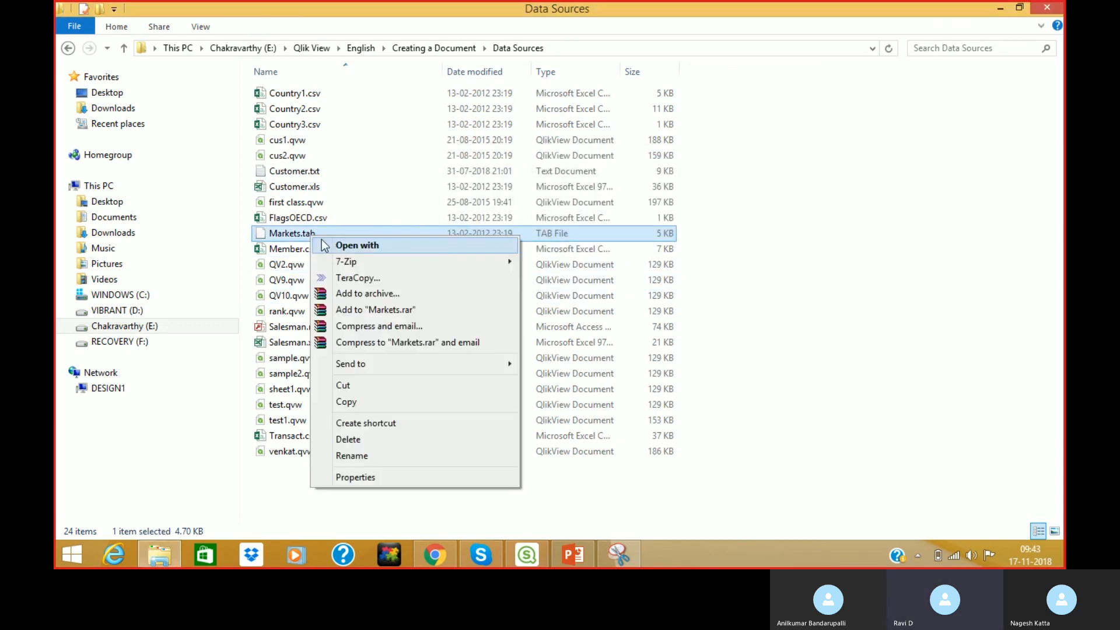
{"action": "left_click", "coordinate": [362, 245]}
{"action": "left_click", "coordinate": [360, 313]}
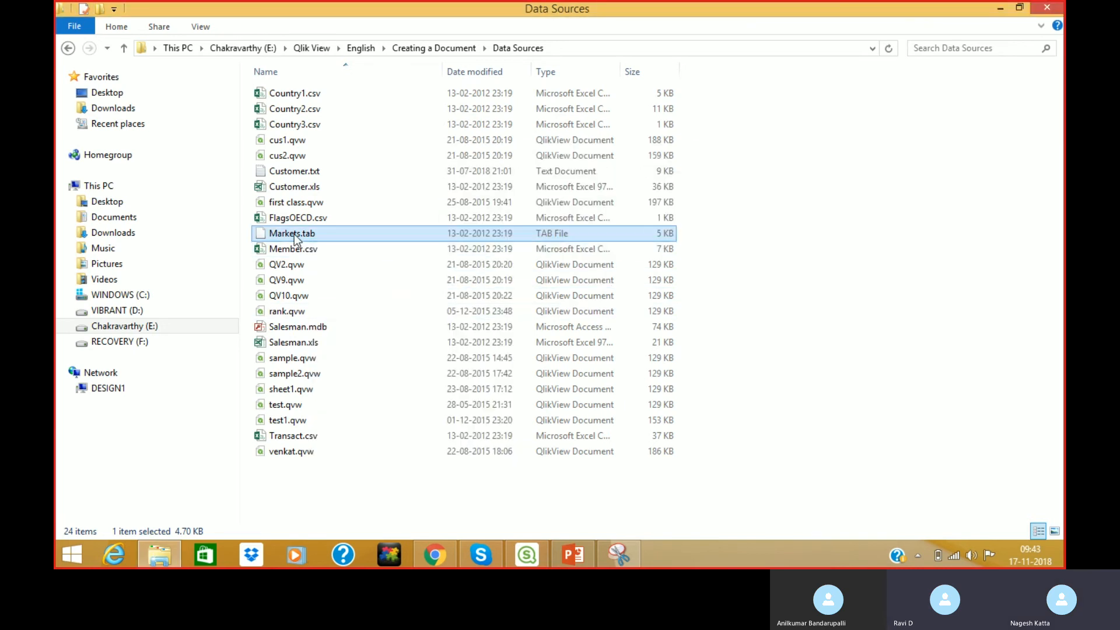
{"action": "right_click", "coordinate": [295, 234]}
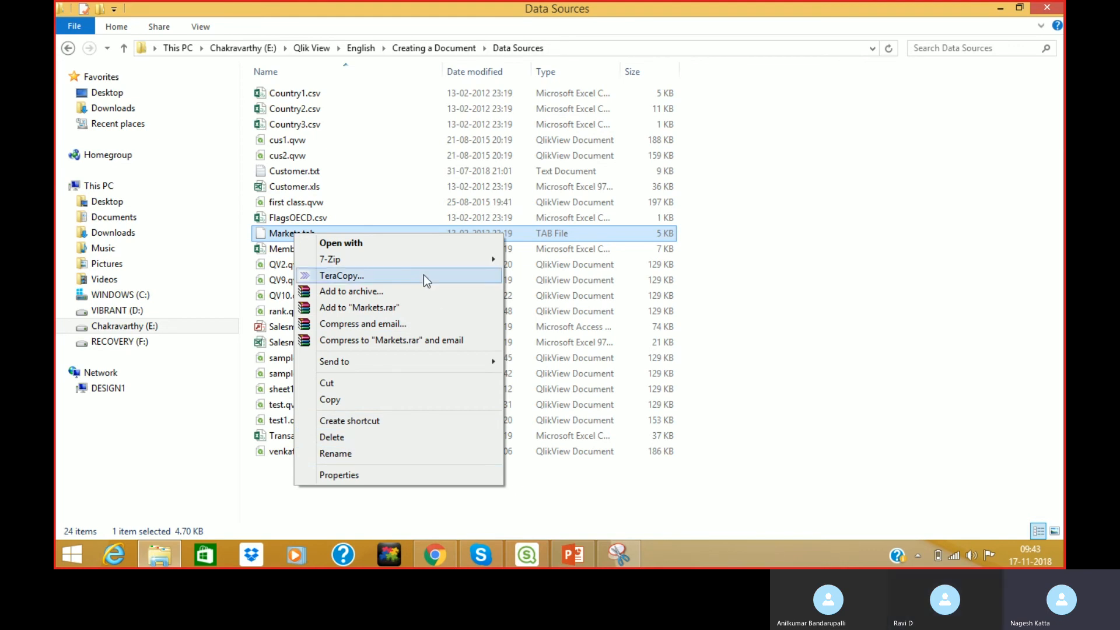
{"action": "left_click", "coordinate": [410, 242]}
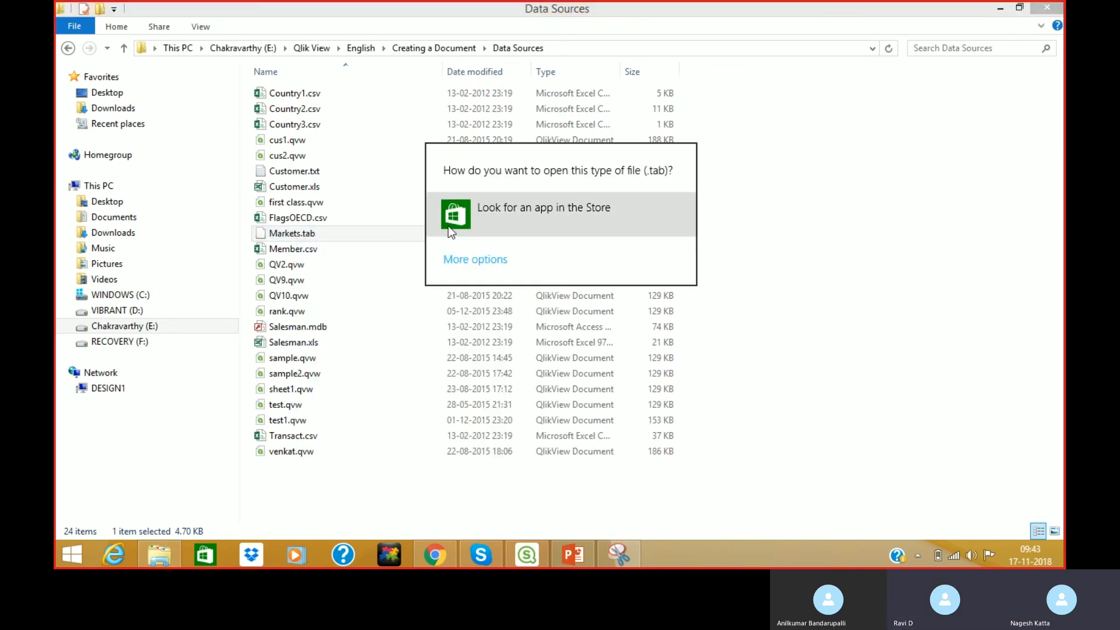
{"action": "left_click", "coordinate": [490, 260]}
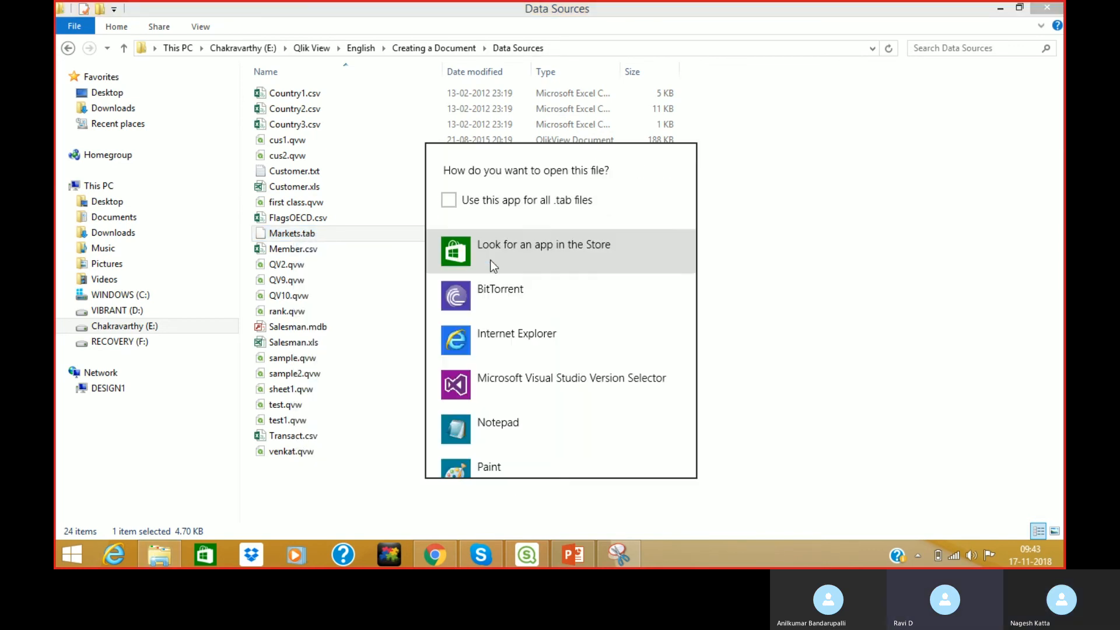
{"action": "left_click", "coordinate": [508, 426]}
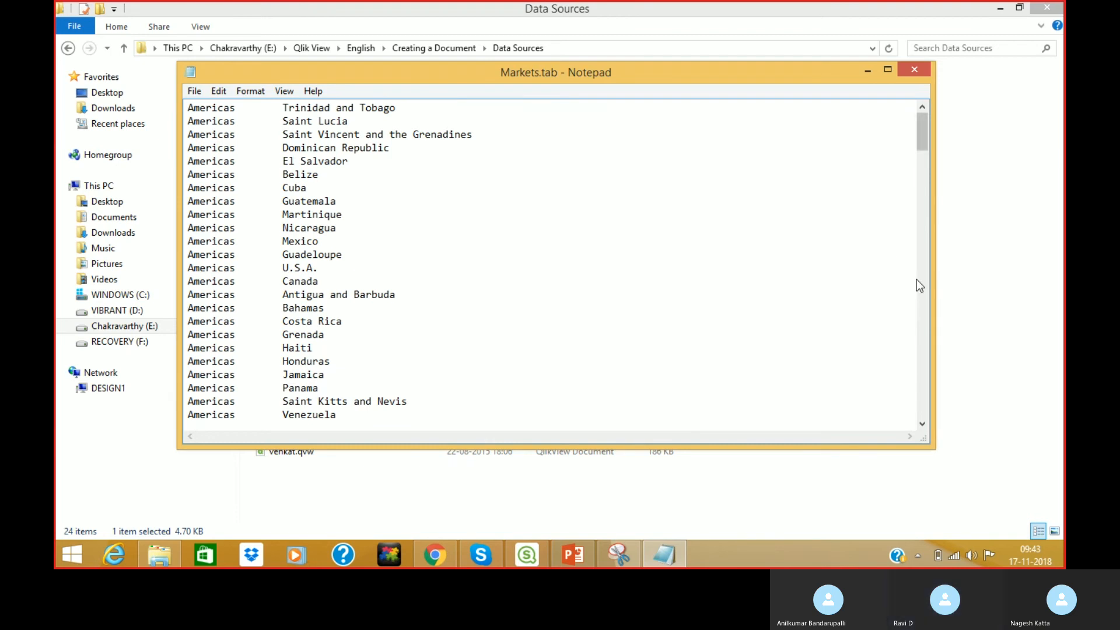
{"action": "left_click", "coordinate": [913, 70]}
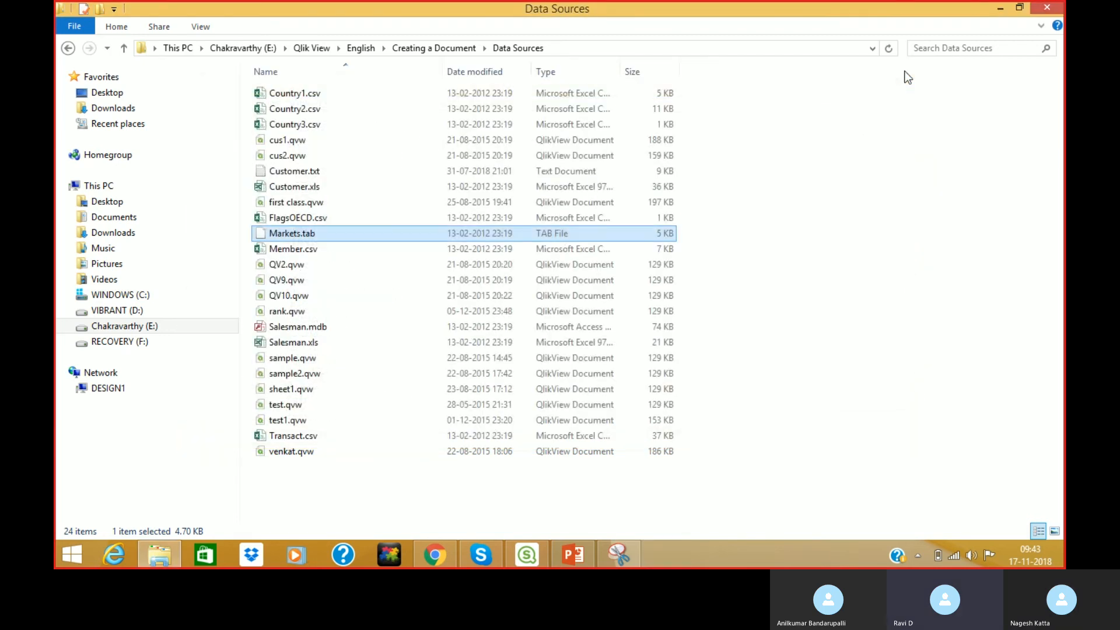
View Customer.txt in Notepad, close it, and close the Data Sources window.
{"action": "left_click", "coordinate": [315, 171]}
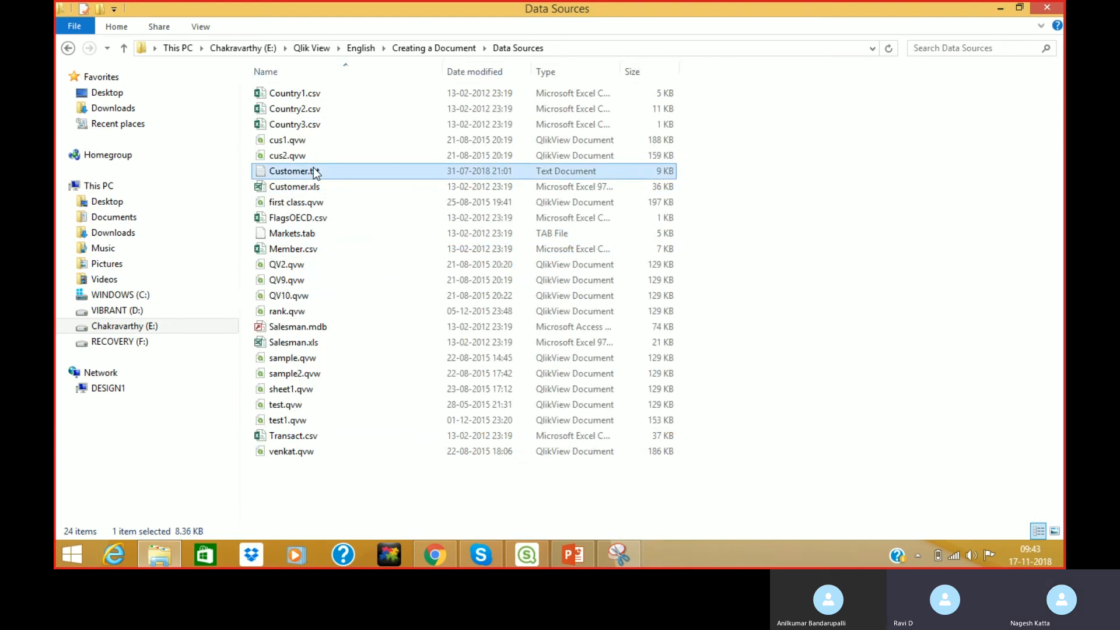
{"action": "double_click", "coordinate": [313, 173]}
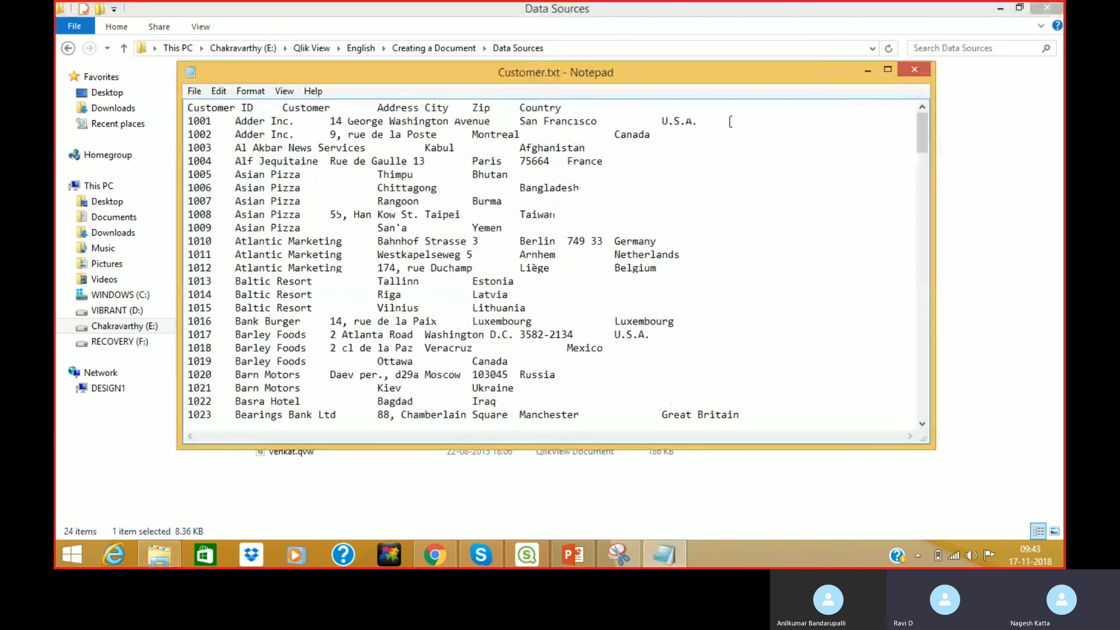
{"action": "left_click", "coordinate": [913, 72]}
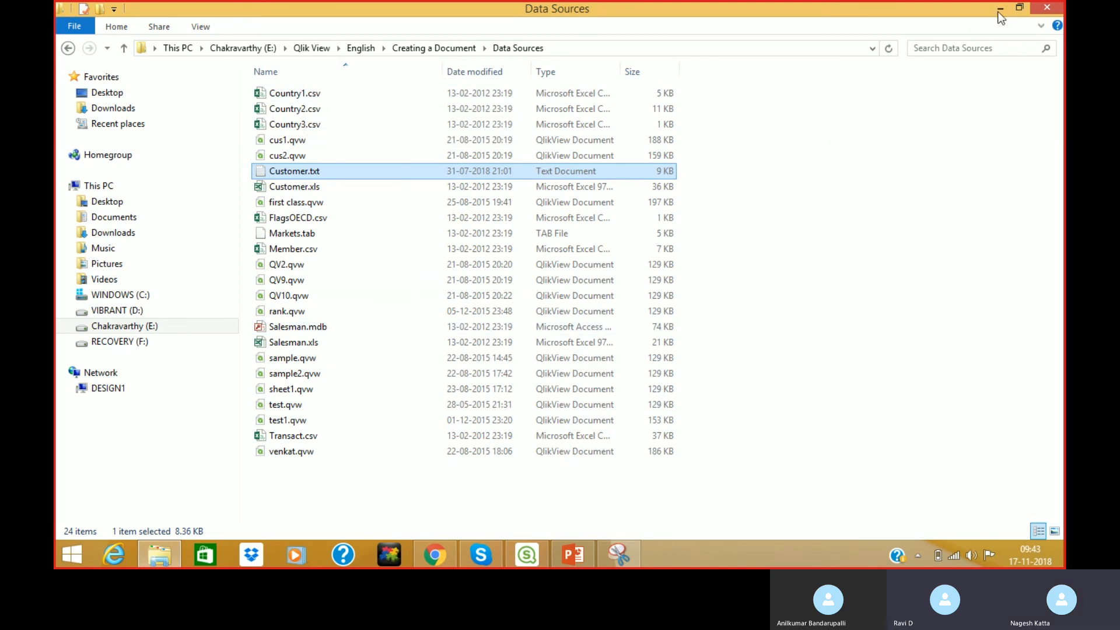
{"action": "left_click", "coordinate": [1048, 7]}
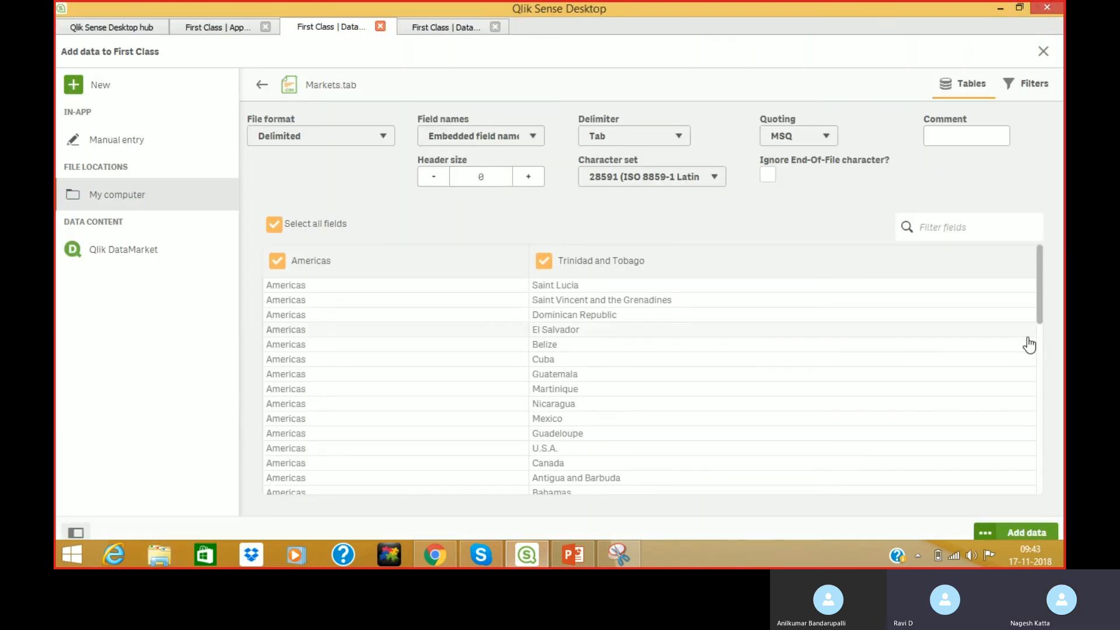
Add Markets.tab to First Class as the Markets table, then minimize Qlik Sense Desktop.
{"action": "left_click", "coordinate": [1021, 527]}
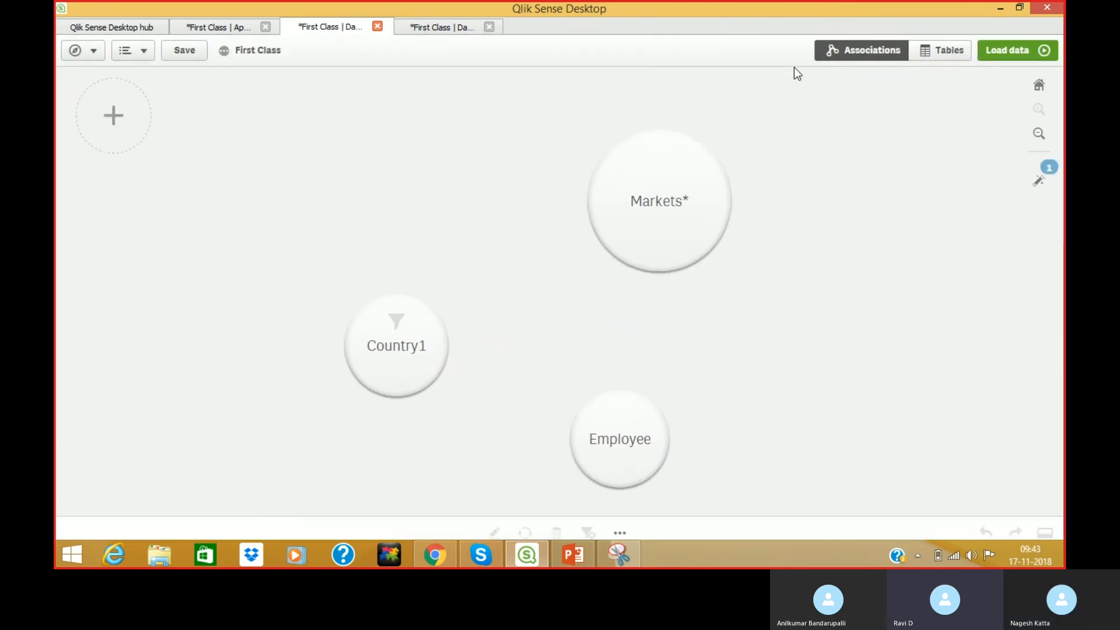
{"action": "left_click", "coordinate": [1000, 8]}
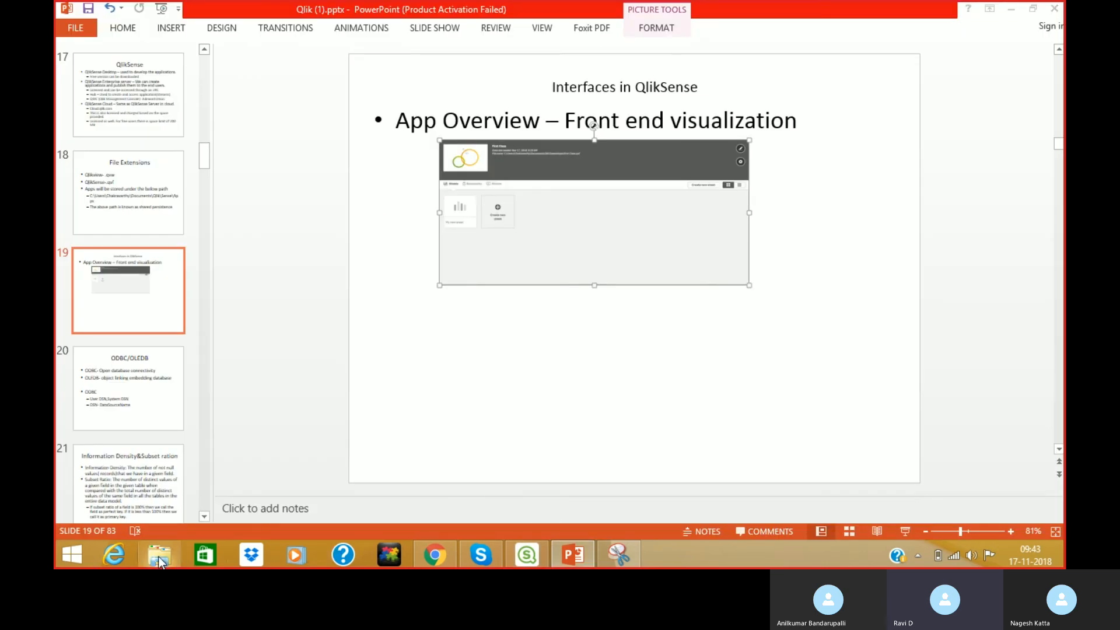
Browse to E: > Qlik View > English > Creating a Document > Data Sources in File Explorer.
{"action": "left_click", "coordinate": [167, 557]}
{"action": "double_click", "coordinate": [746, 223]}
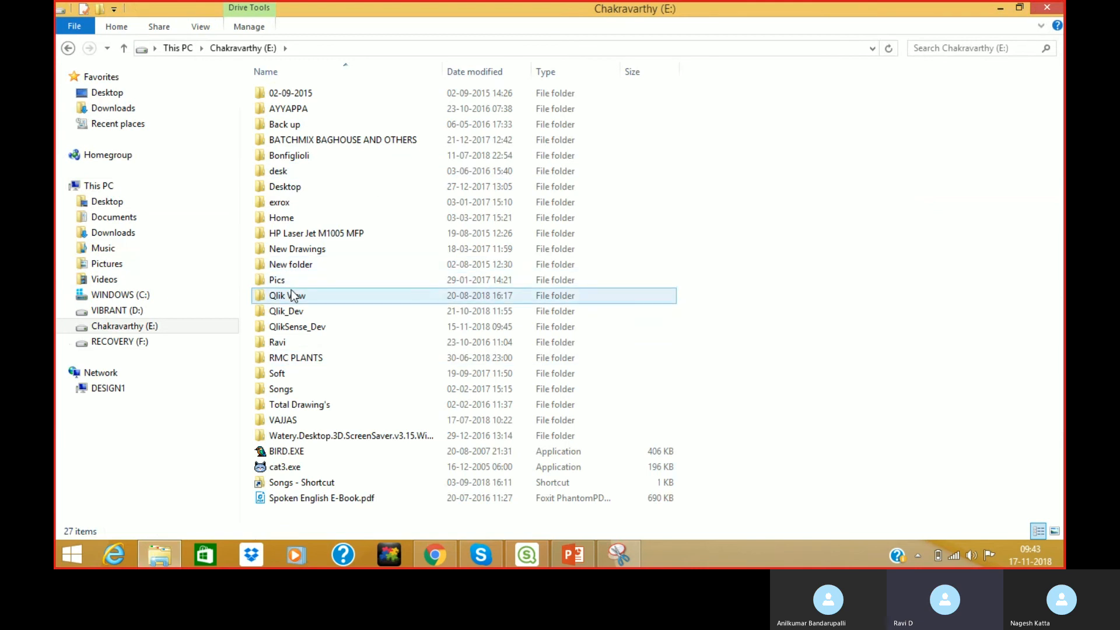
{"action": "double_click", "coordinate": [292, 293]}
{"action": "left_click", "coordinate": [288, 126]}
{"action": "double_click", "coordinate": [289, 126]}
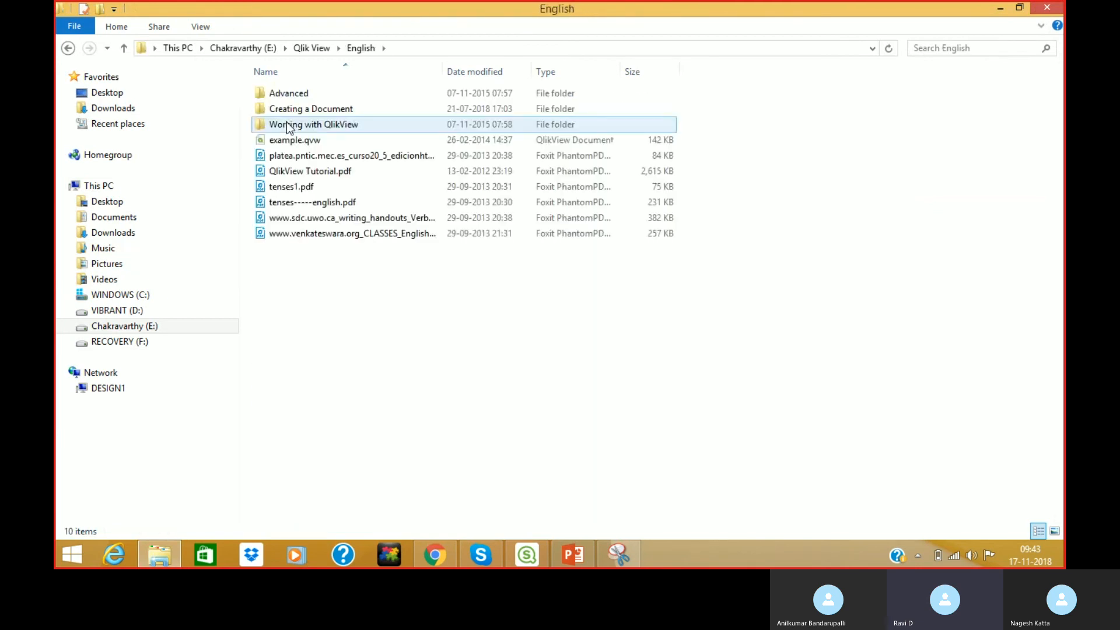
{"action": "double_click", "coordinate": [289, 109]}
{"action": "double_click", "coordinate": [289, 95]}
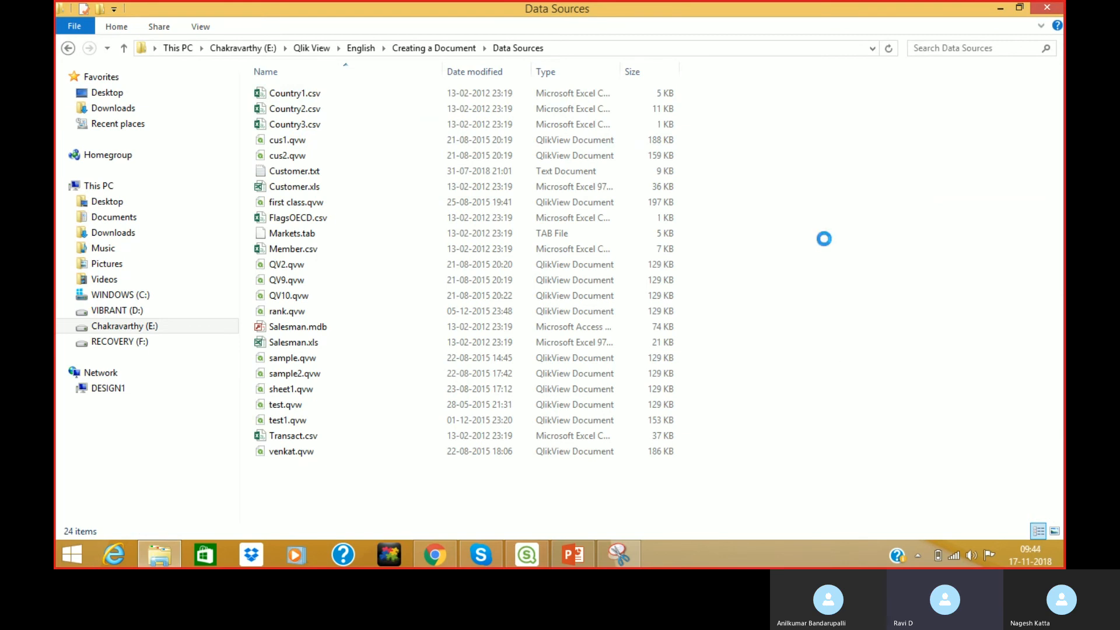
Duplicate Customer.xls as Customer_2.xls and open the copy in Excel.
{"action": "right_click", "coordinate": [824, 238]}
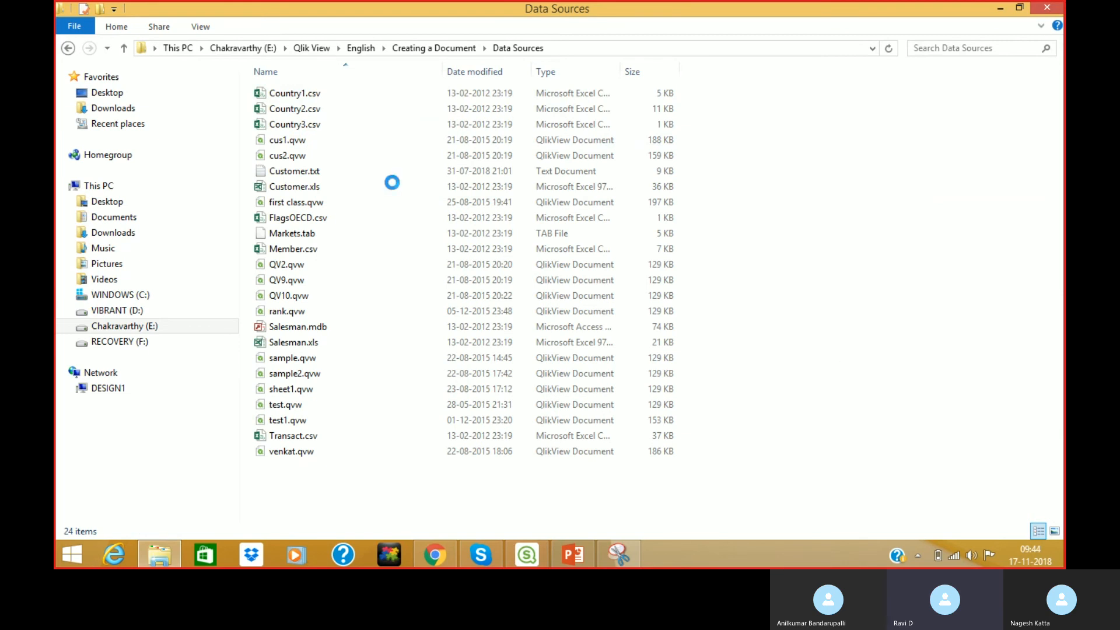
{"action": "left_click", "coordinate": [832, 187]}
{"action": "left_click", "coordinate": [312, 186]}
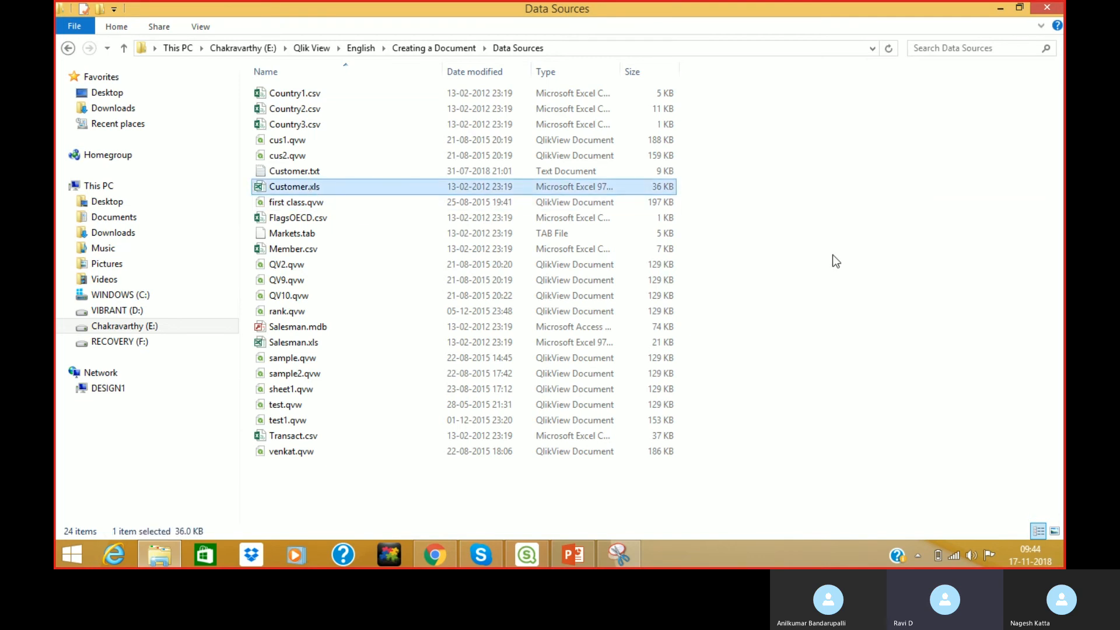
{"action": "key", "text": "ctrl+z"}
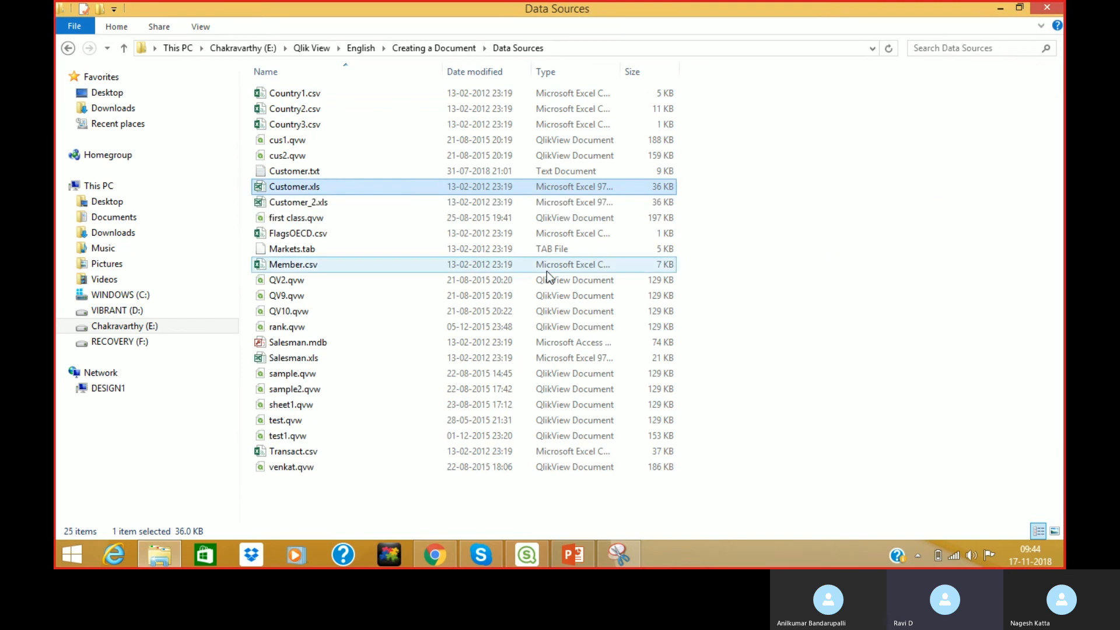
{"action": "double_click", "coordinate": [323, 203]}
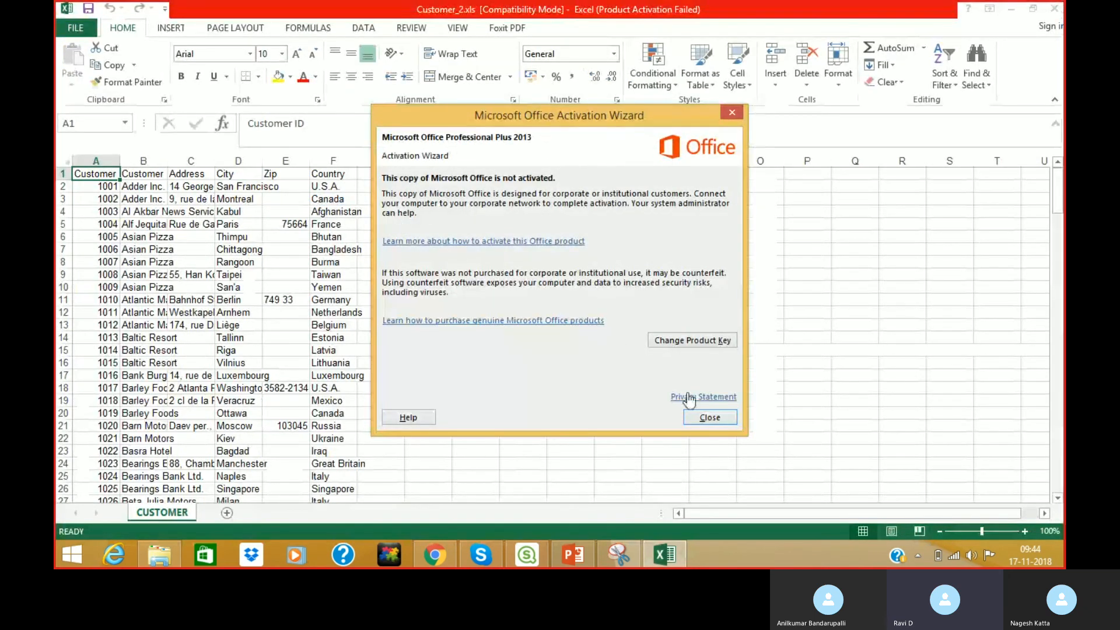
Dismiss the Office activation notice and insert two blank rows above row 1.
{"action": "left_click", "coordinate": [712, 418]}
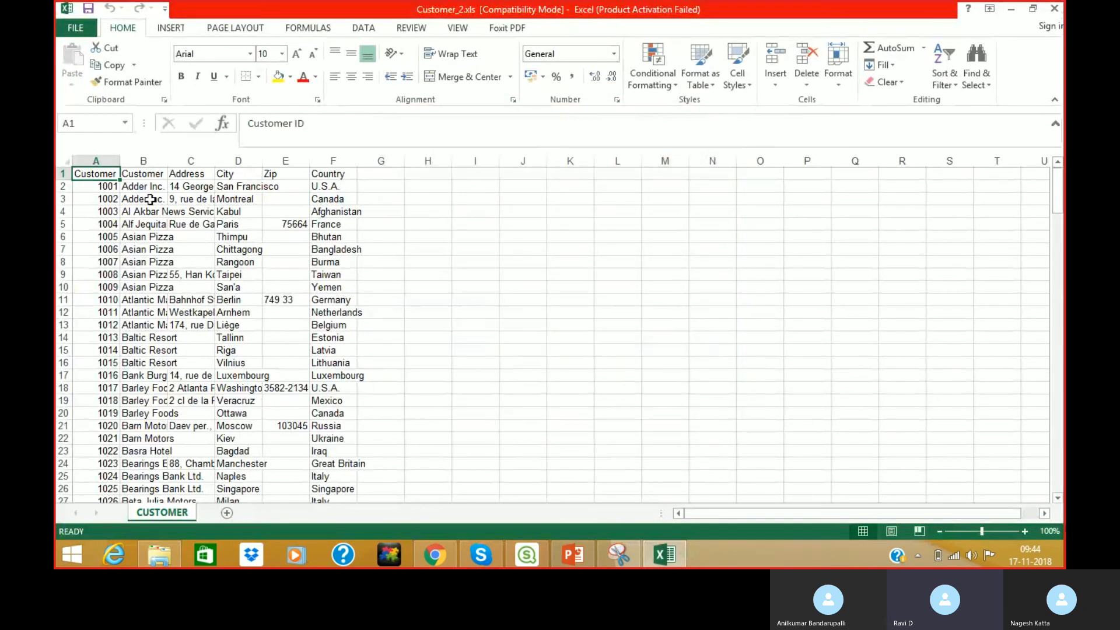
{"action": "left_click", "coordinate": [59, 173]}
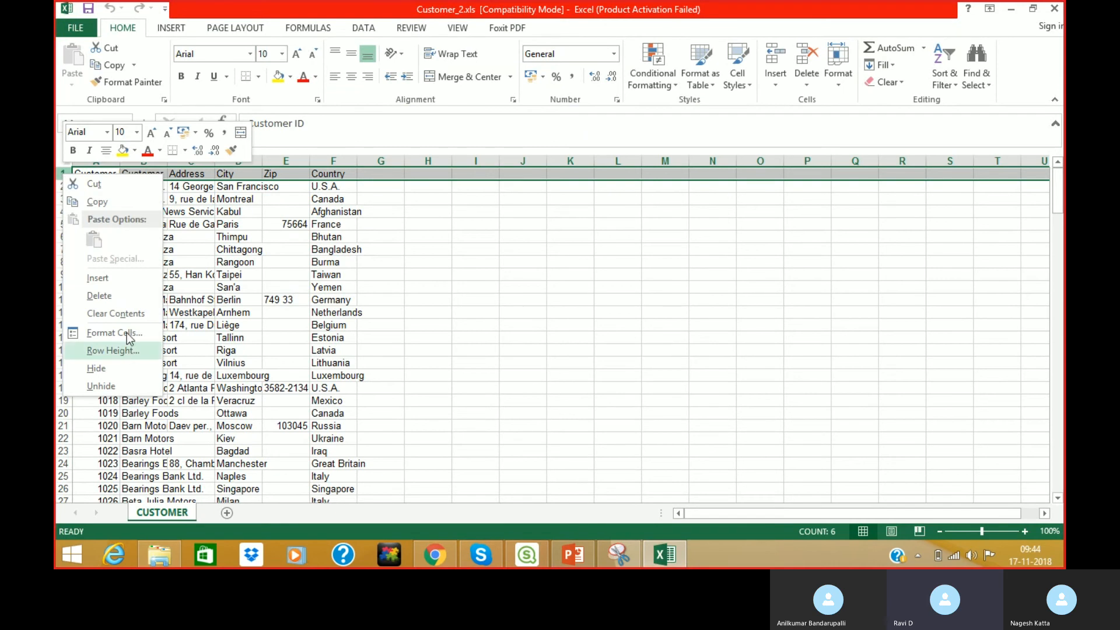
{"action": "left_click", "coordinate": [98, 277]}
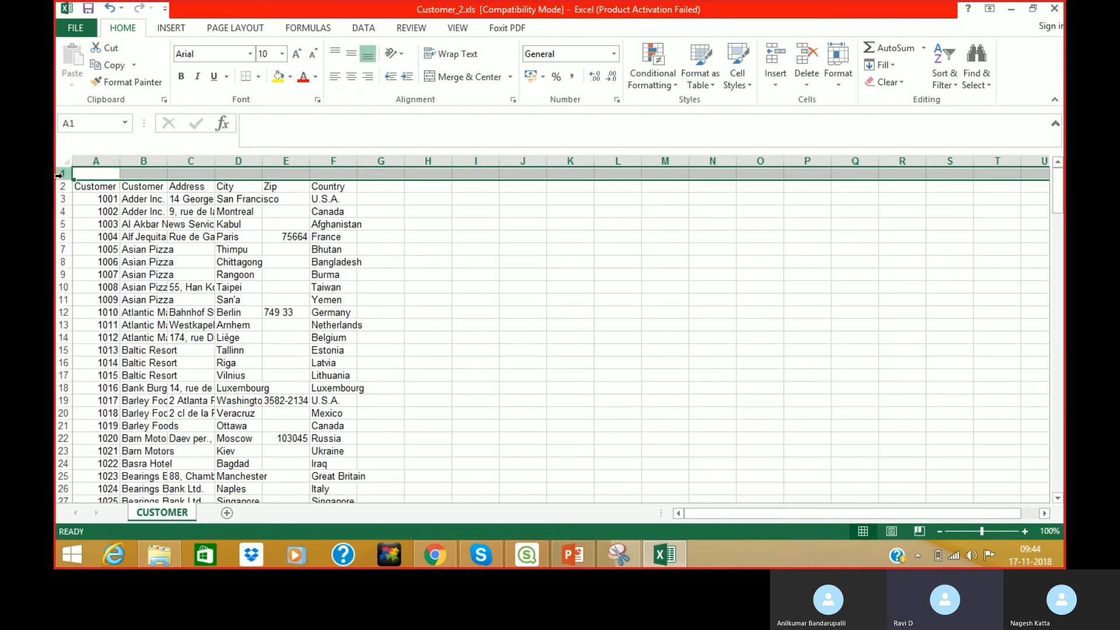
{"action": "right_click", "coordinate": [63, 175]}
{"action": "left_click", "coordinate": [98, 280]}
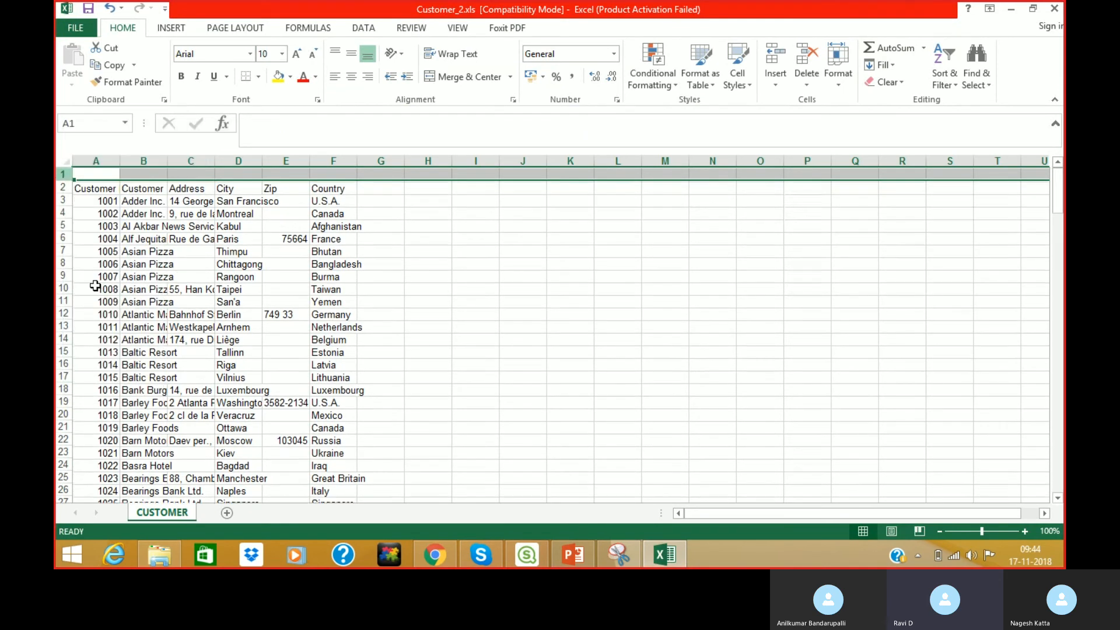
Insert two more blank rows so the customer header sits in row 5, then select A1.
{"action": "key", "text": "super+p"}
{"action": "left_click", "coordinate": [493, 283]}
{"action": "left_click", "coordinate": [502, 284]}
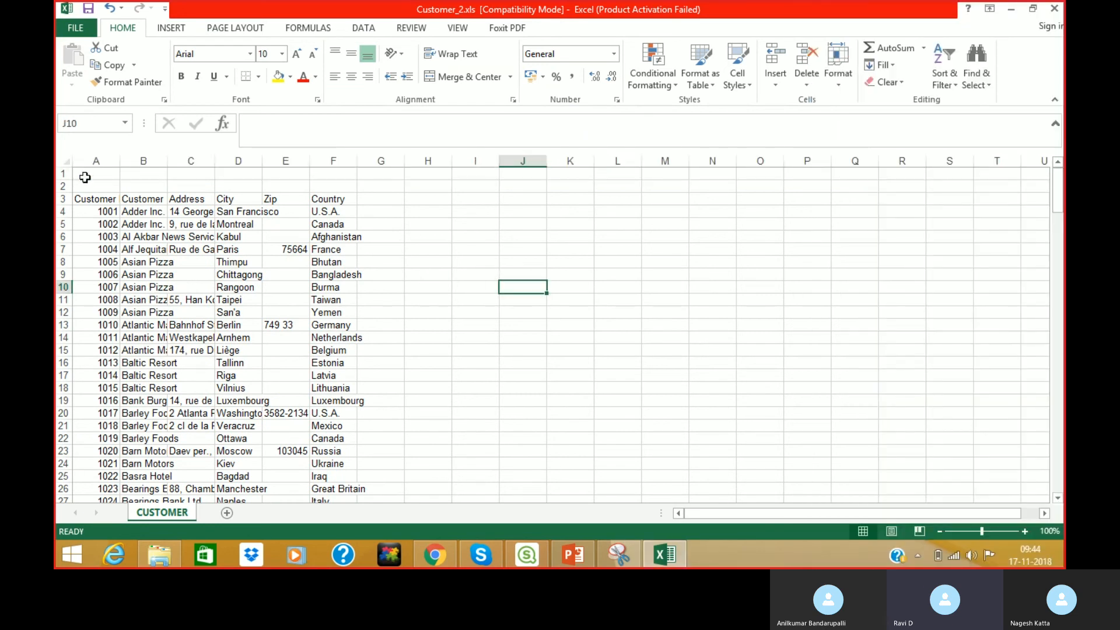
{"action": "right_click", "coordinate": [63, 187]}
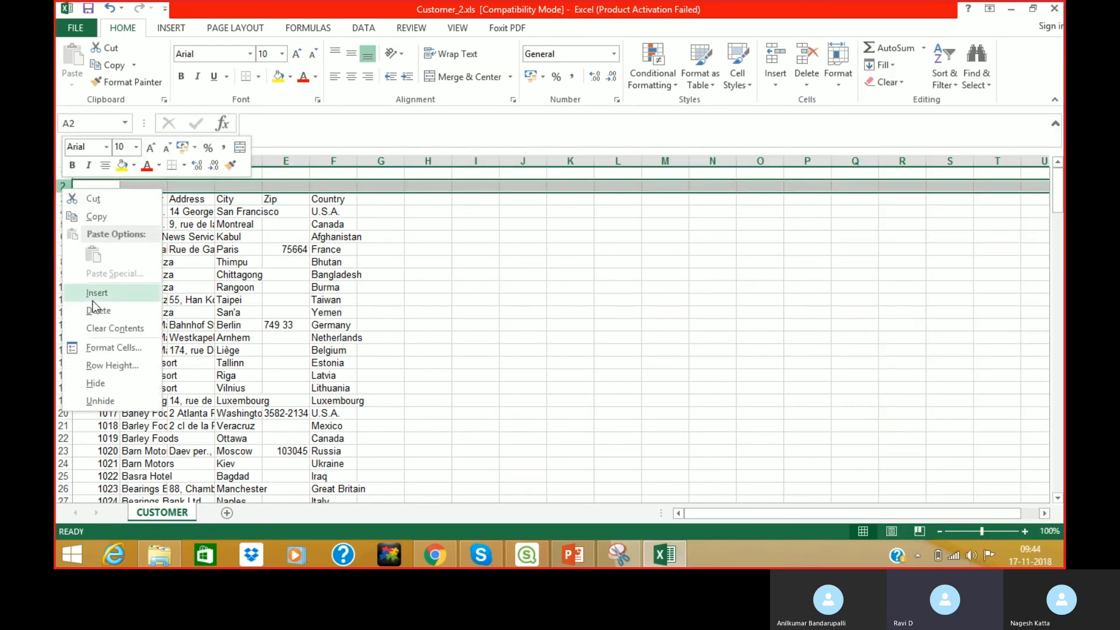
{"action": "left_click", "coordinate": [97, 292]}
{"action": "right_click", "coordinate": [61, 199]}
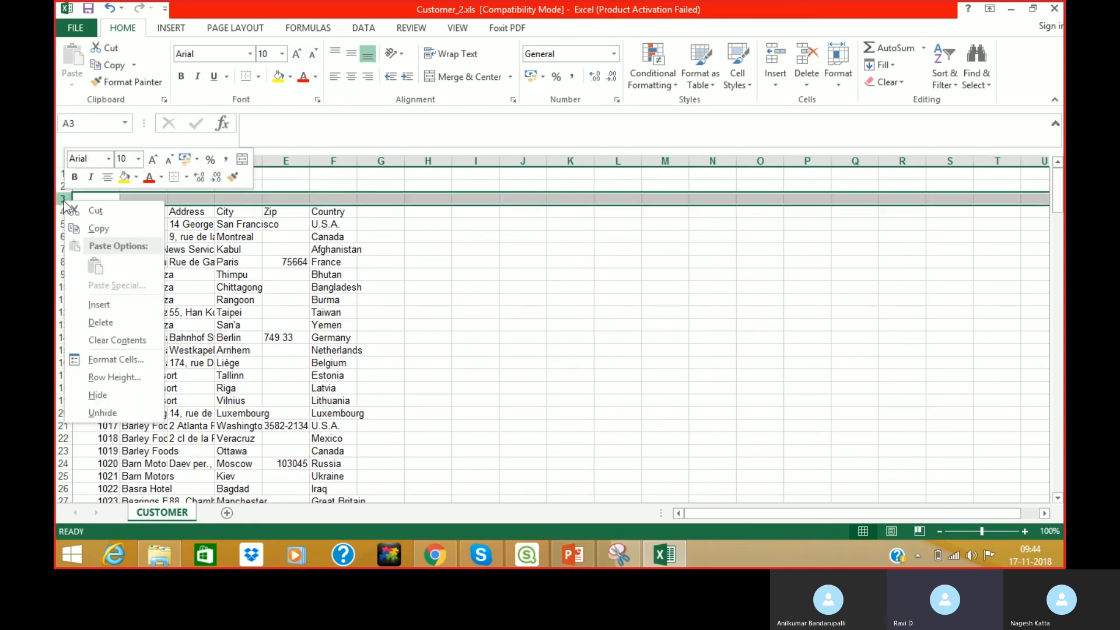
{"action": "left_click", "coordinate": [97, 305]}
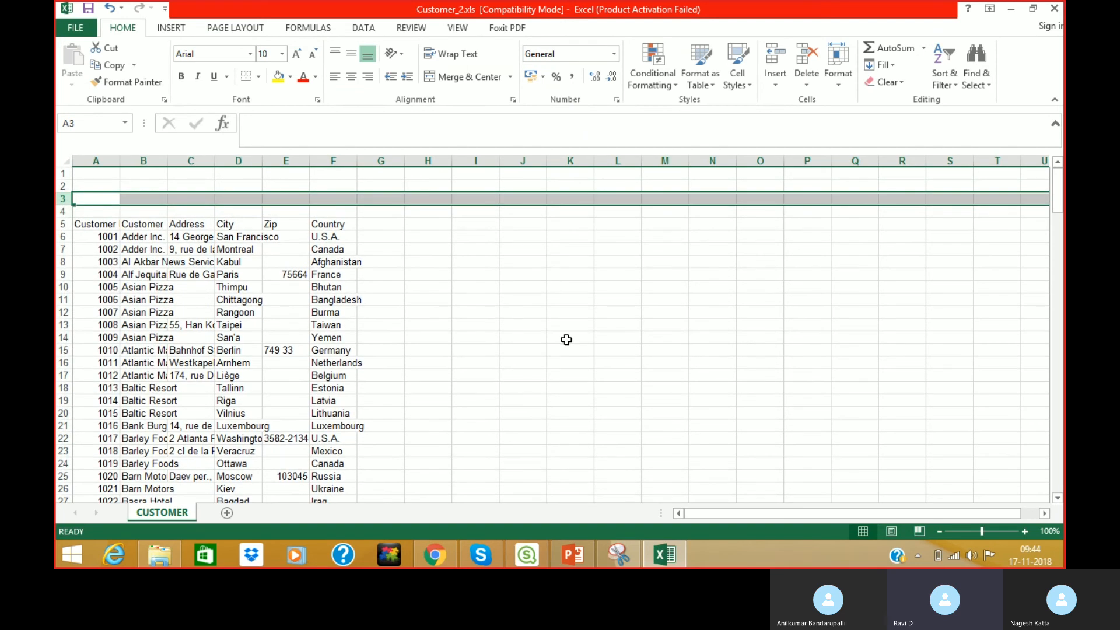
{"action": "left_click", "coordinate": [569, 339]}
{"action": "left_click", "coordinate": [109, 172]}
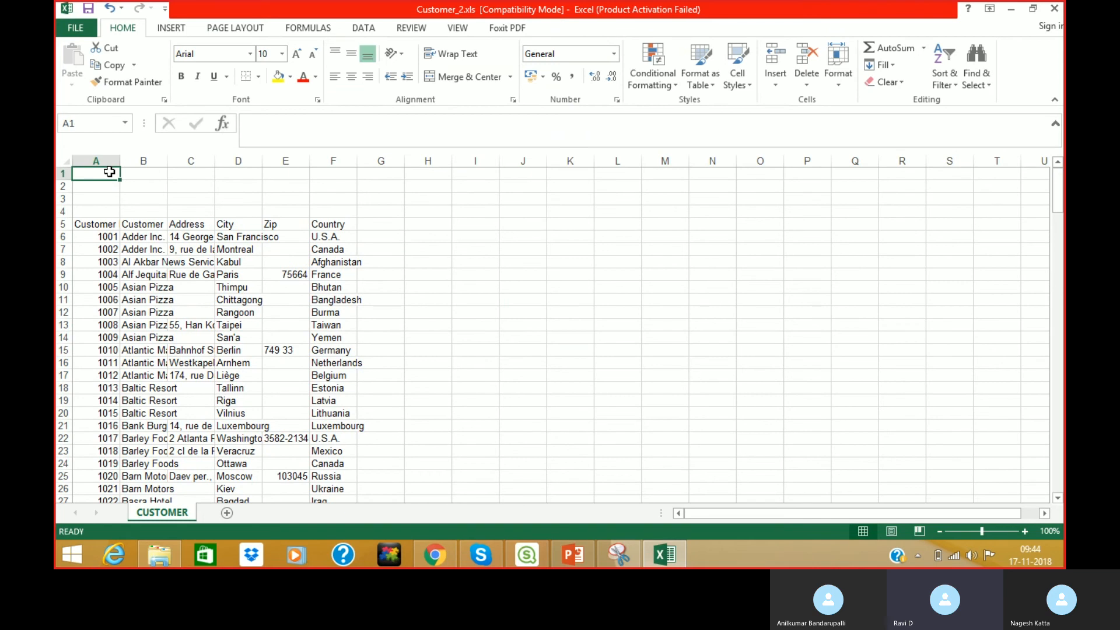
Enter 'Report Generated by :' with the author's name in A1 and 'Reporting Period :September 2018' in A2, then close Excel.
{"action": "type", "text": "Rep"}
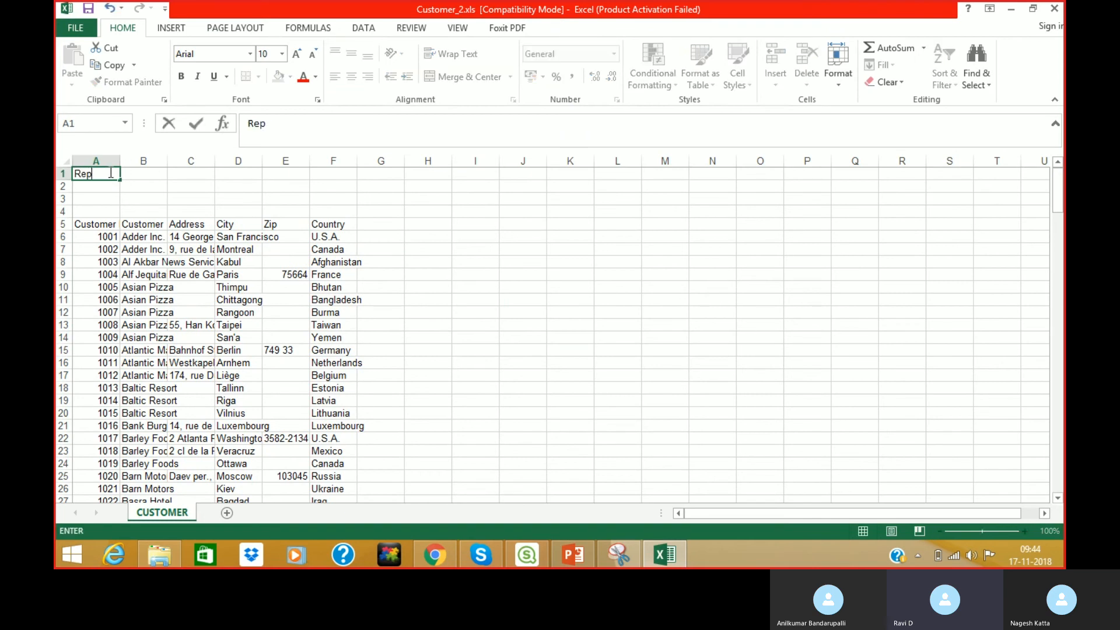
{"action": "type", "text": "ort Generated by"}
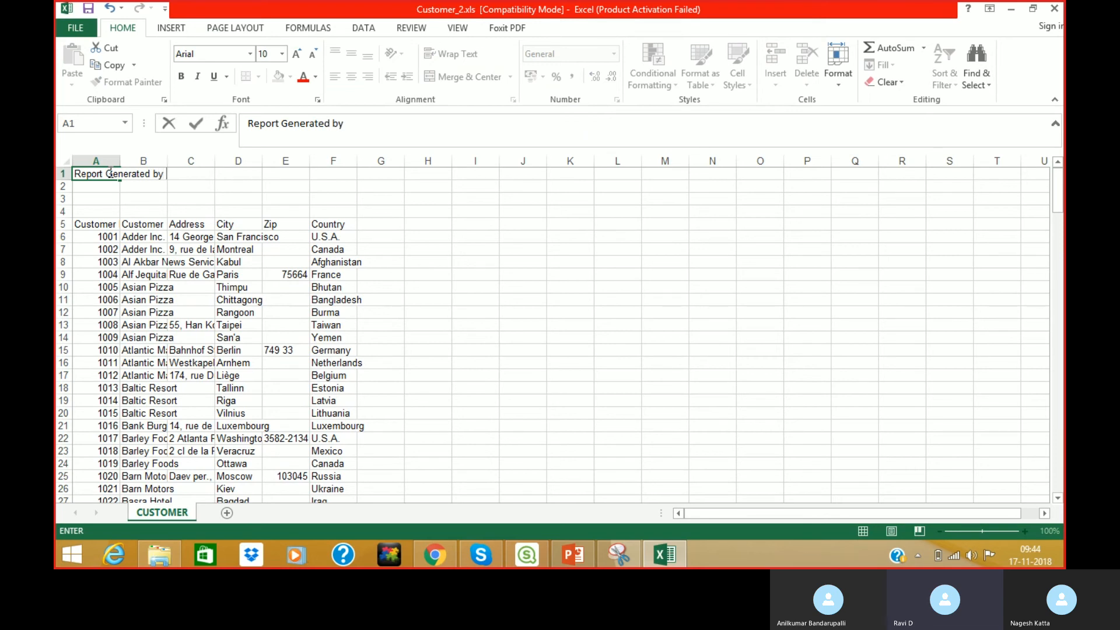
{"action": "type", "text": " : Ravi"}
{"action": "key", "text": "Return"}
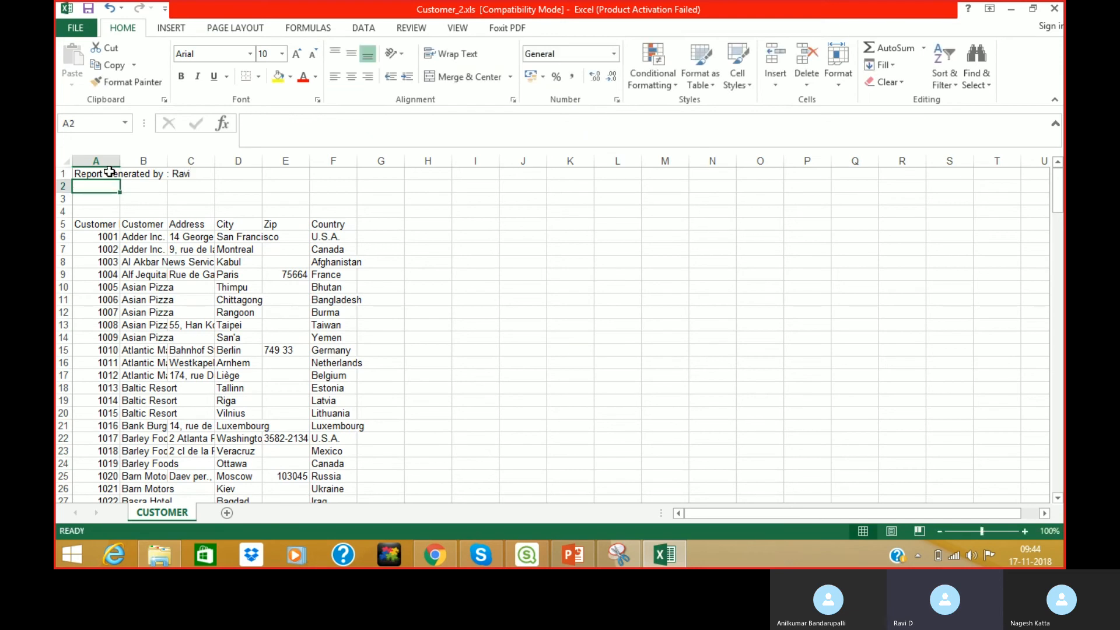
{"action": "type", "text": "Reporting Pe"}
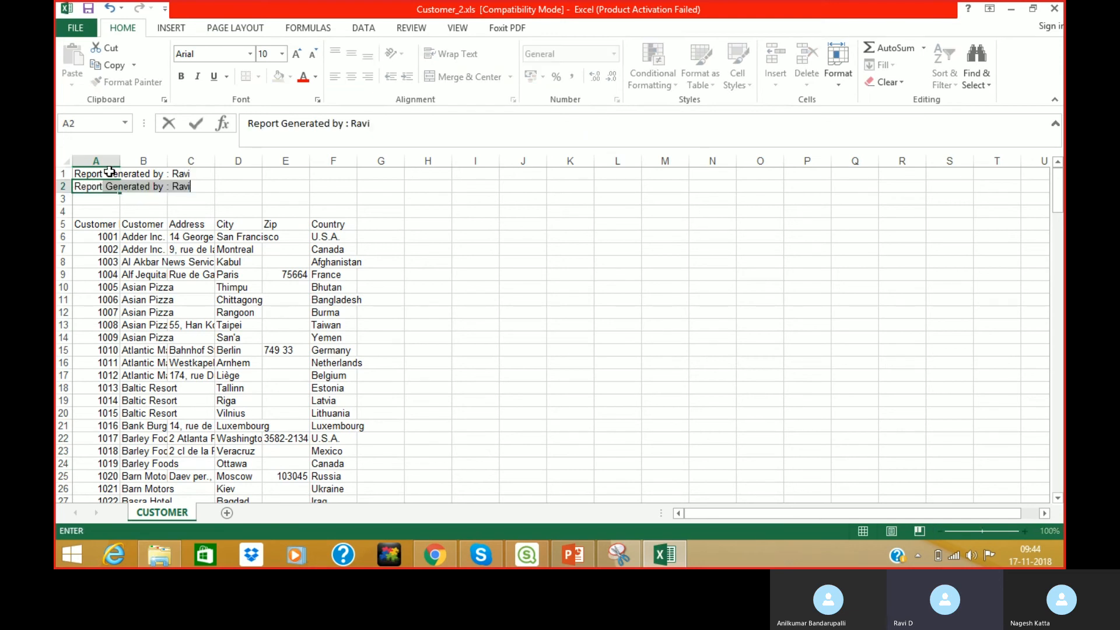
{"action": "type", "text": "riod "}
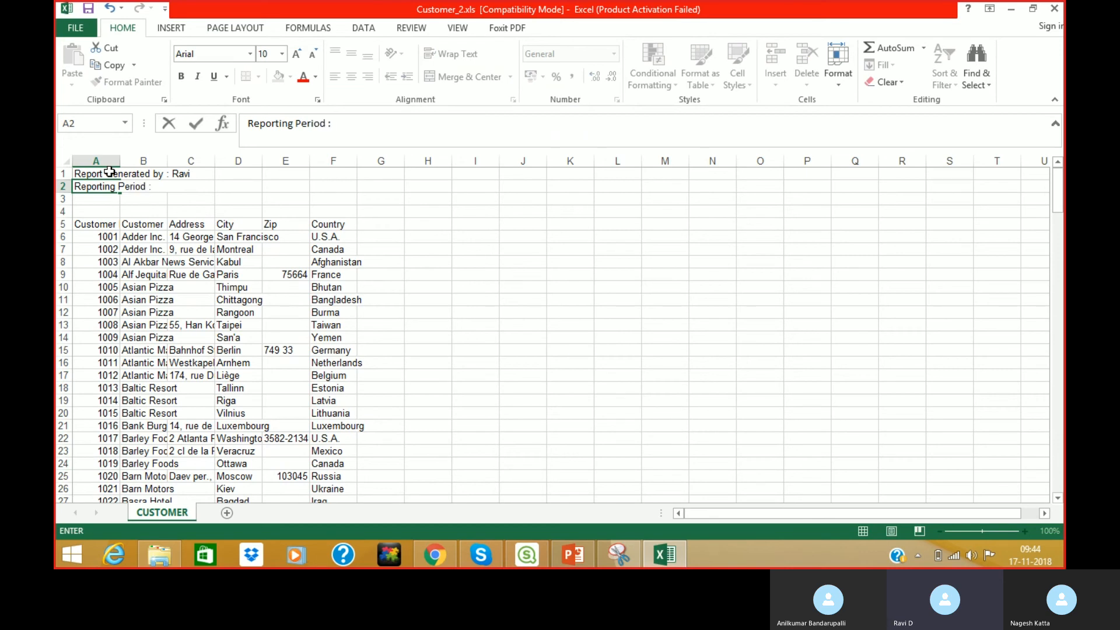
{"action": "type", "text": ":September 2018"}
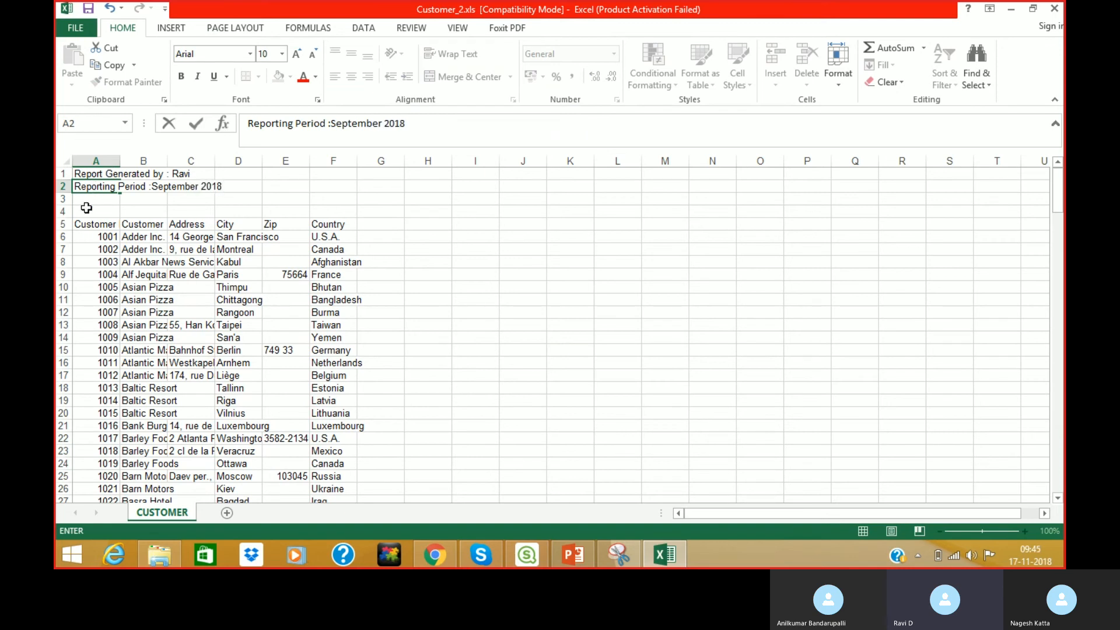
{"action": "left_click", "coordinate": [450, 301]}
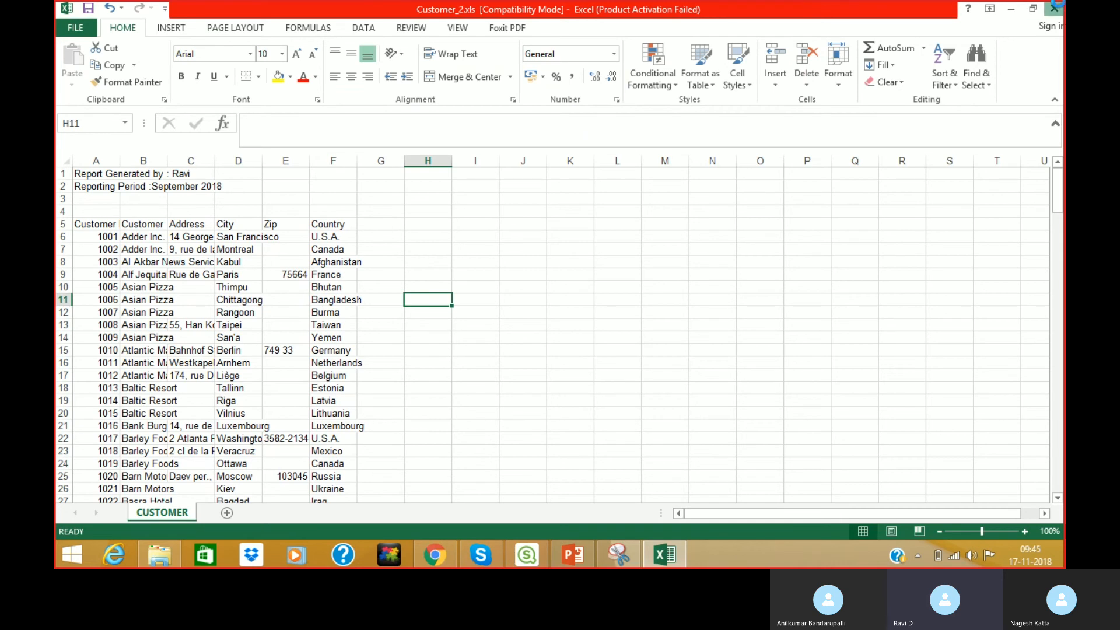
{"action": "left_click", "coordinate": [1055, 8]}
Add the CUSTOMER$ table from Customer_2.xls to First Class with header size 2.
{"action": "left_click", "coordinate": [541, 551]}
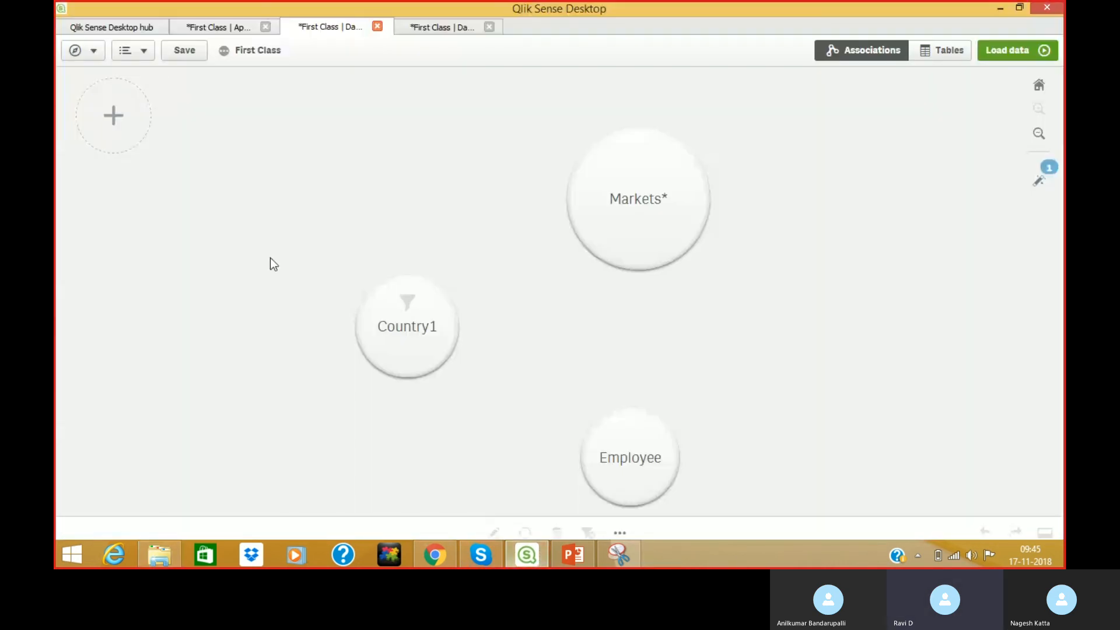
{"action": "left_click", "coordinate": [113, 116]}
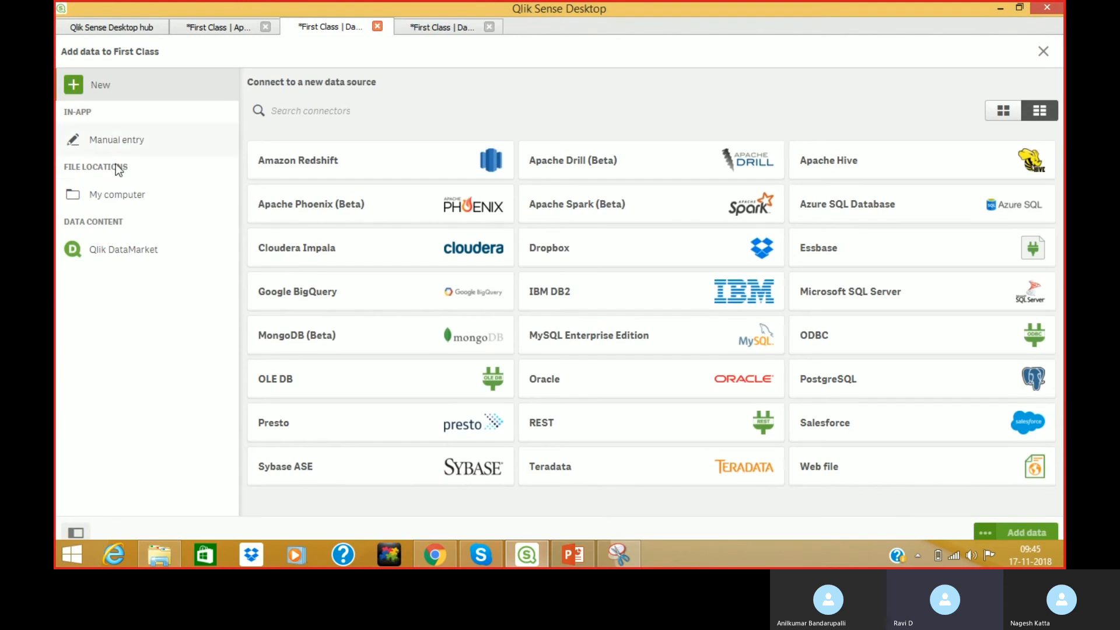
{"action": "left_click", "coordinate": [113, 195]}
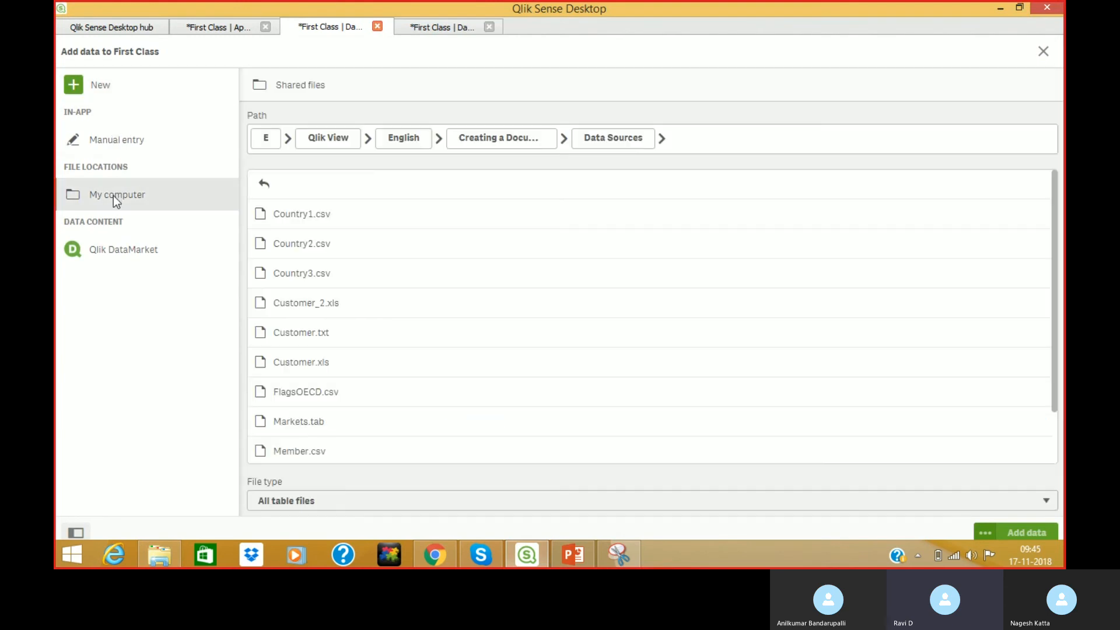
{"action": "left_click", "coordinate": [293, 308]}
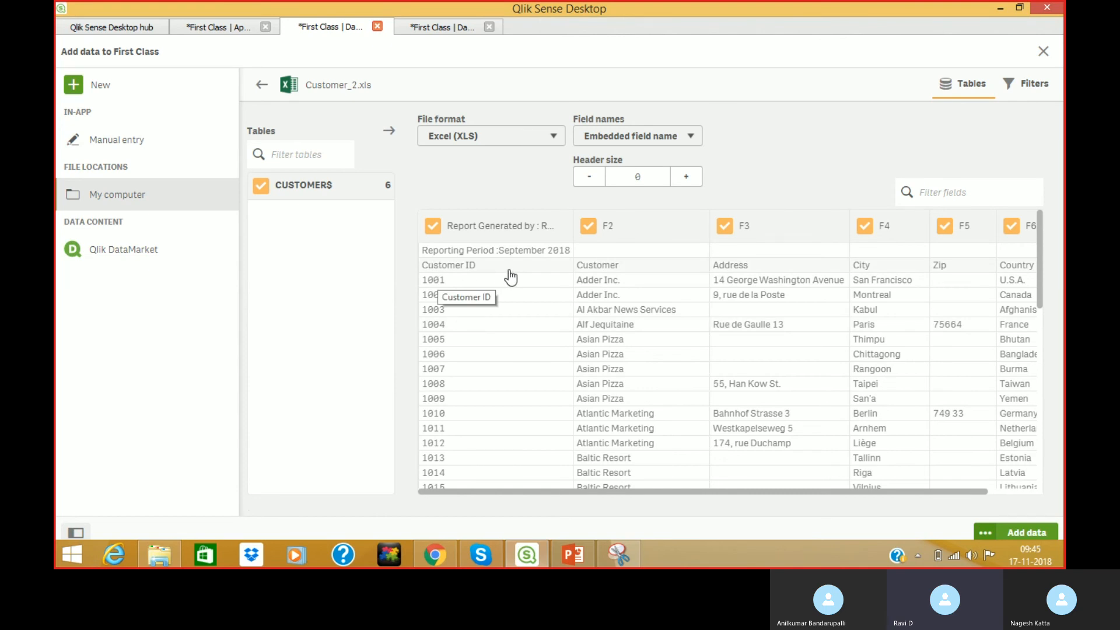
{"action": "left_click", "coordinate": [684, 177]}
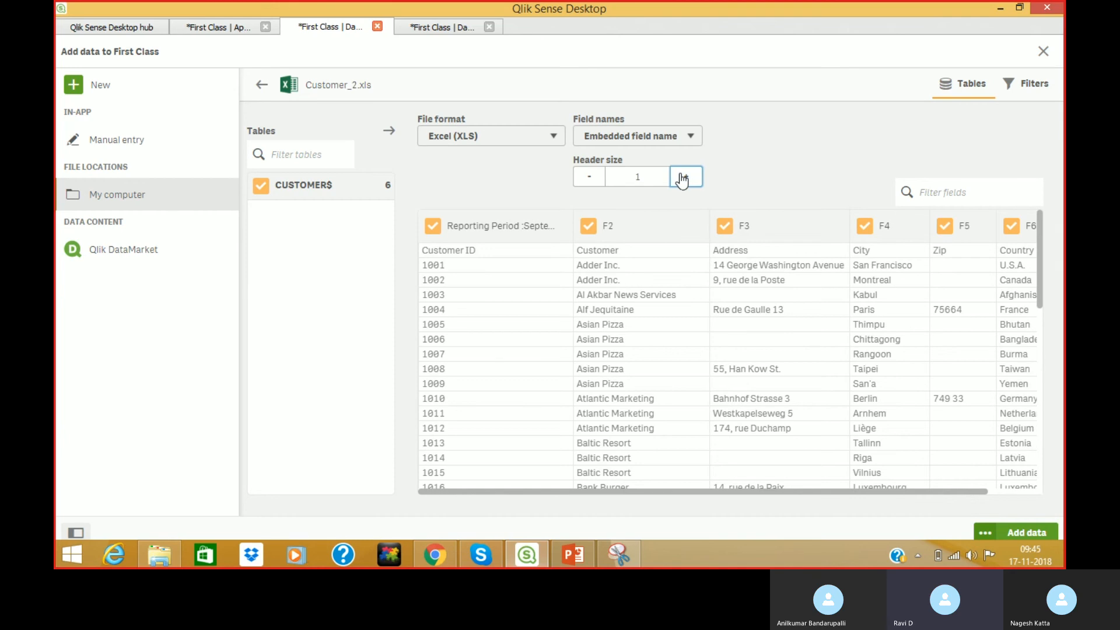
{"action": "left_click", "coordinate": [684, 177]}
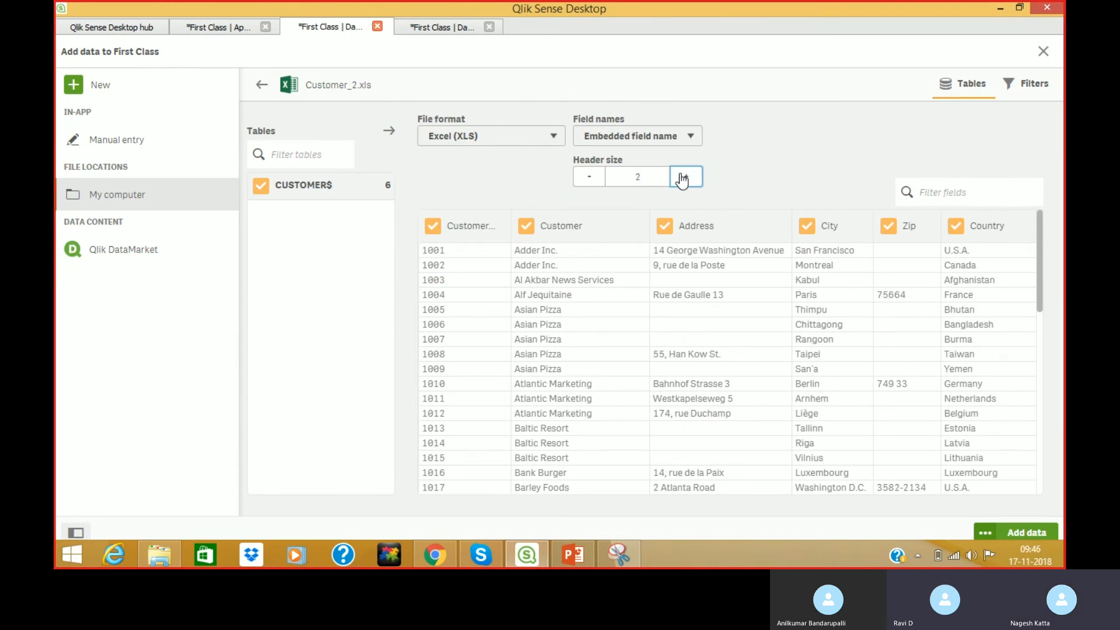
{"action": "left_click", "coordinate": [1031, 534]}
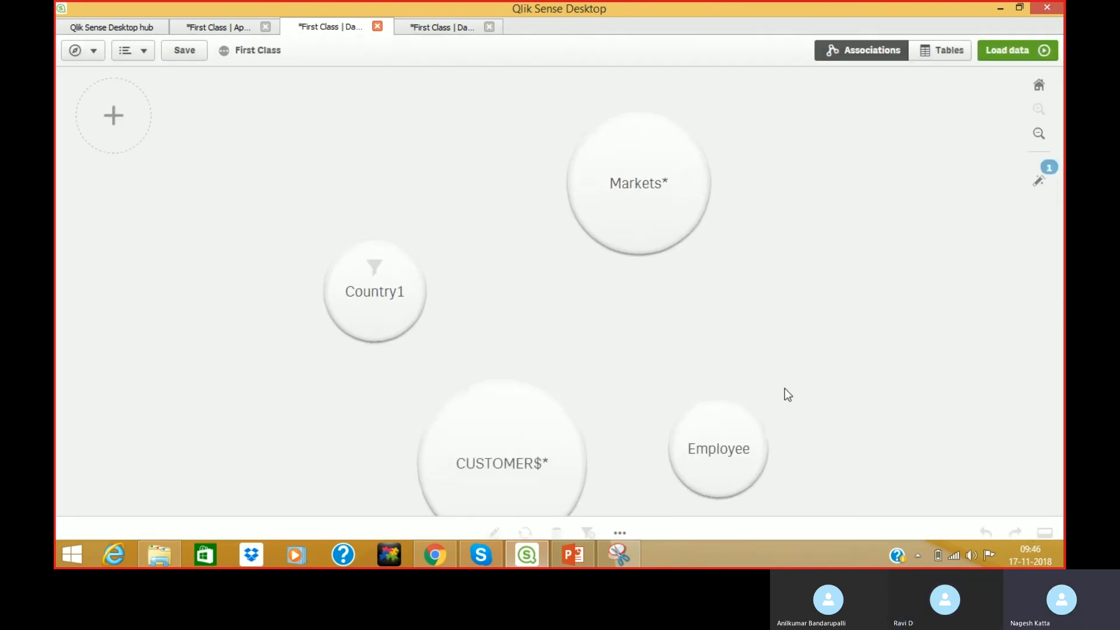
Load the data into First Class, return to the data model, and minimize Qlik Sense.
{"action": "left_click", "coordinate": [1003, 50]}
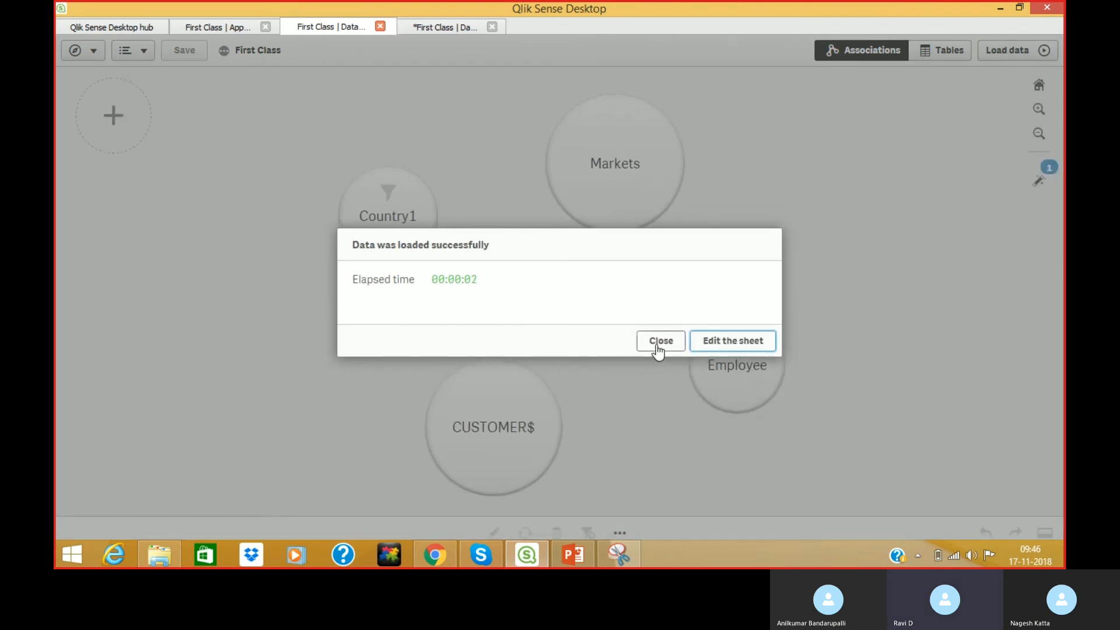
{"action": "left_click", "coordinate": [657, 344]}
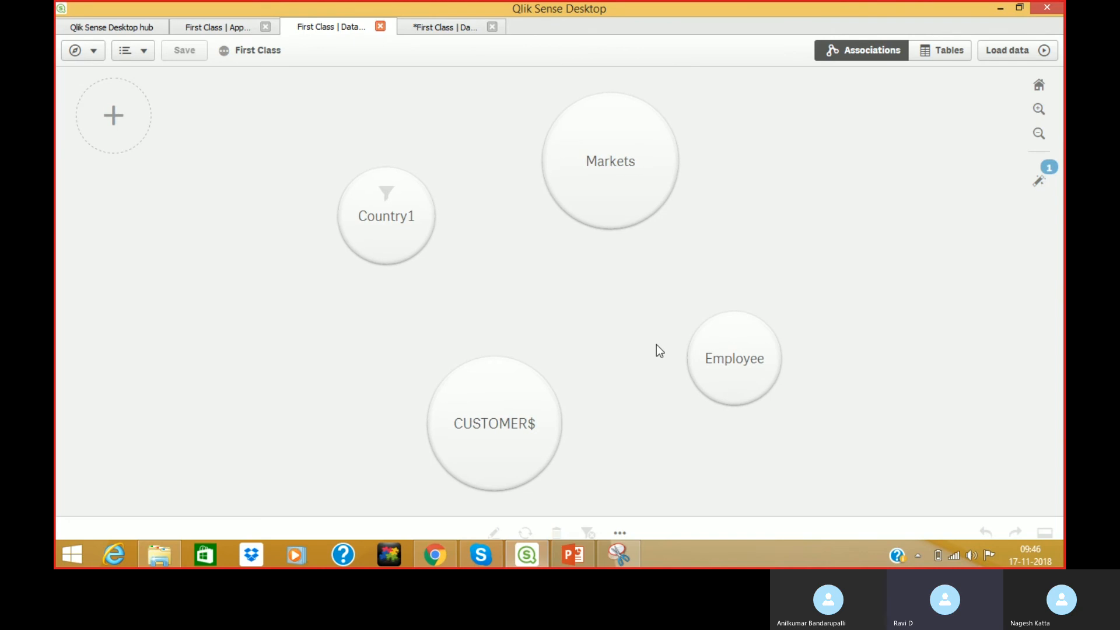
{"action": "left_click", "coordinate": [218, 26]}
{"action": "left_click", "coordinate": [321, 27]}
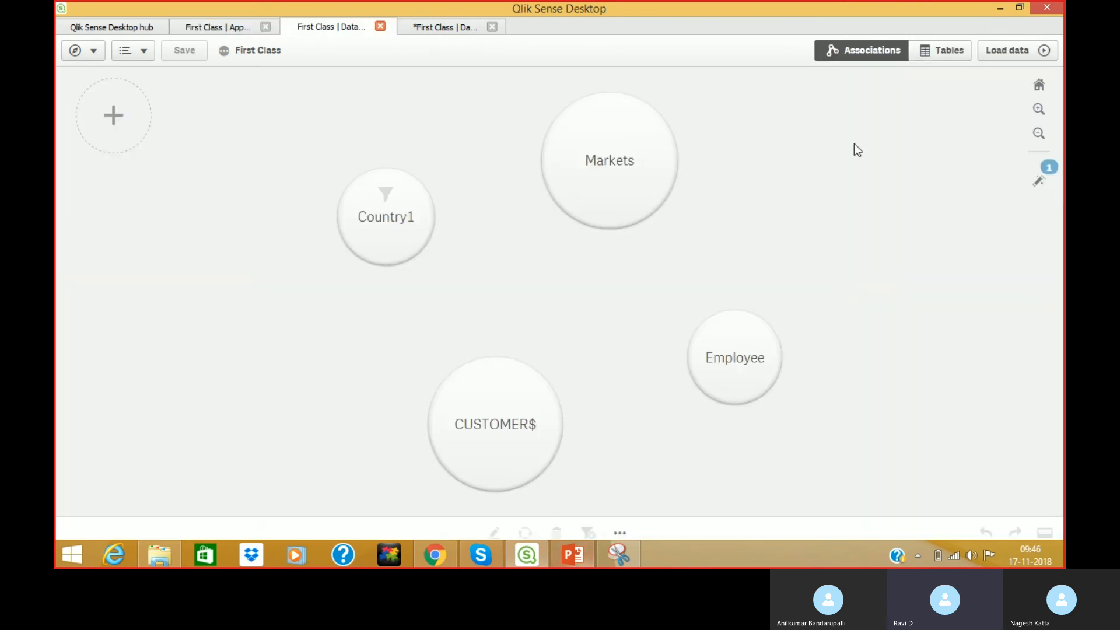
{"action": "left_click", "coordinate": [1000, 8]}
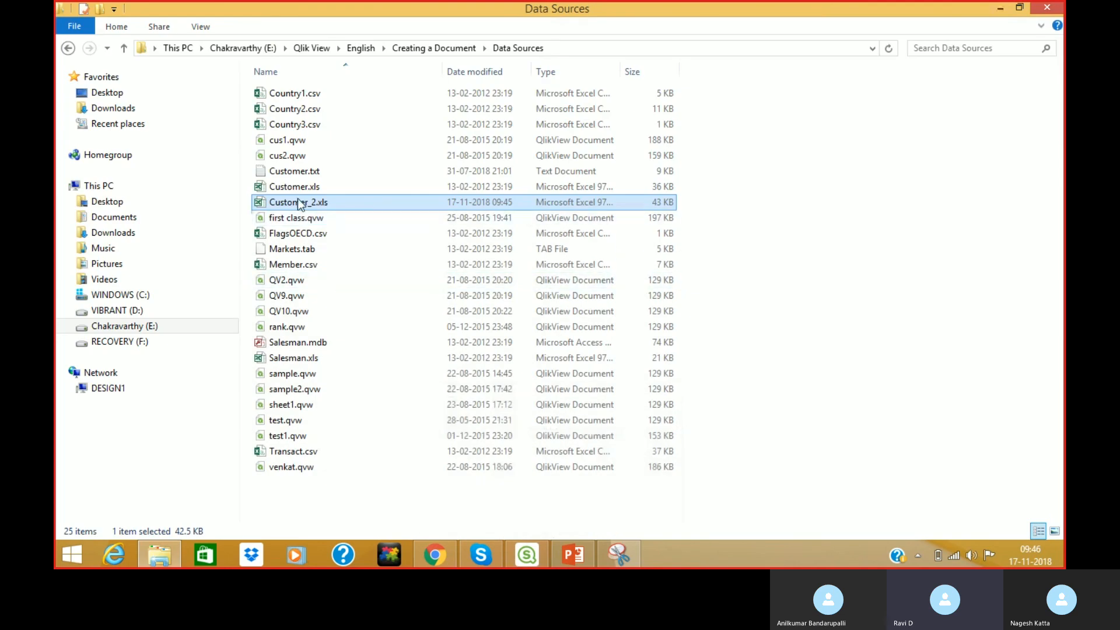
Open Customer_2.xls and add a new worksheet named Manager.
{"action": "double_click", "coordinate": [301, 204]}
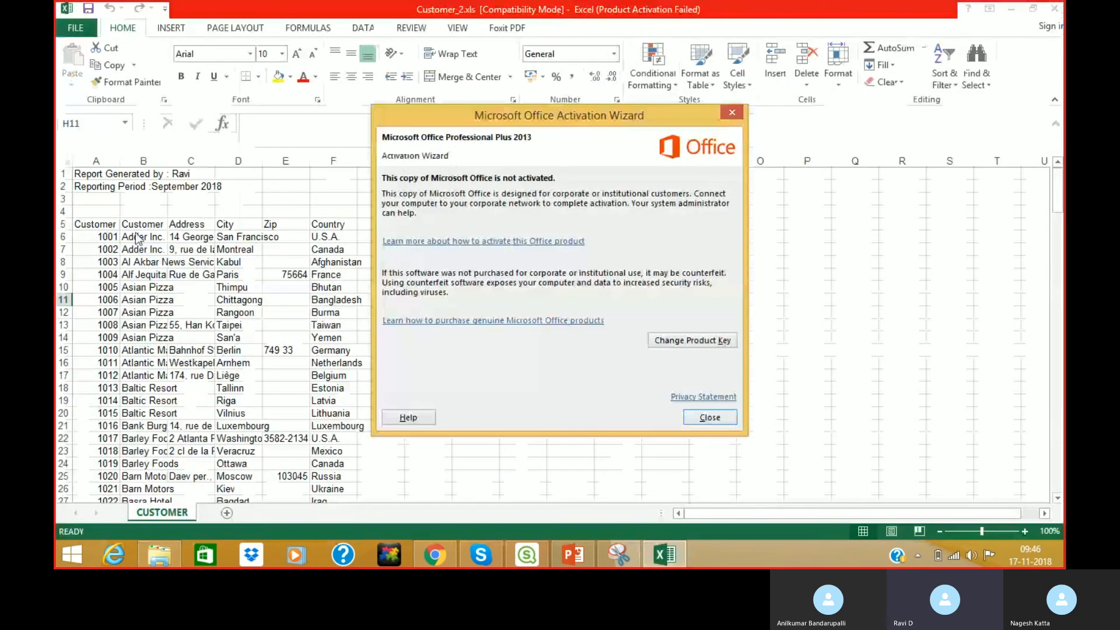
{"action": "left_click", "coordinate": [710, 415]}
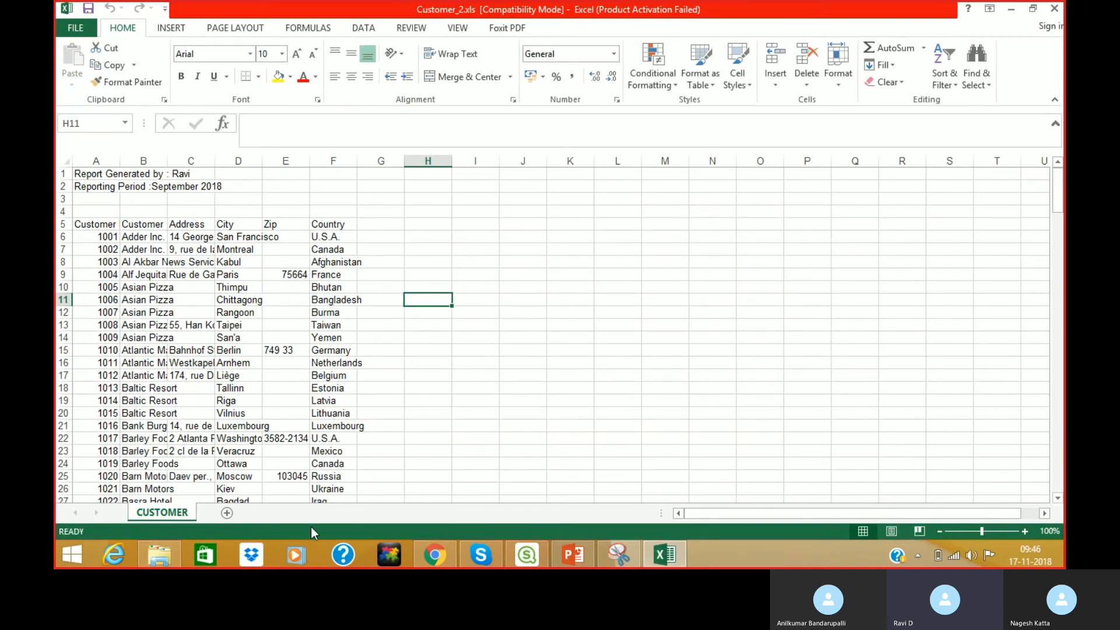
{"action": "left_click", "coordinate": [227, 514]}
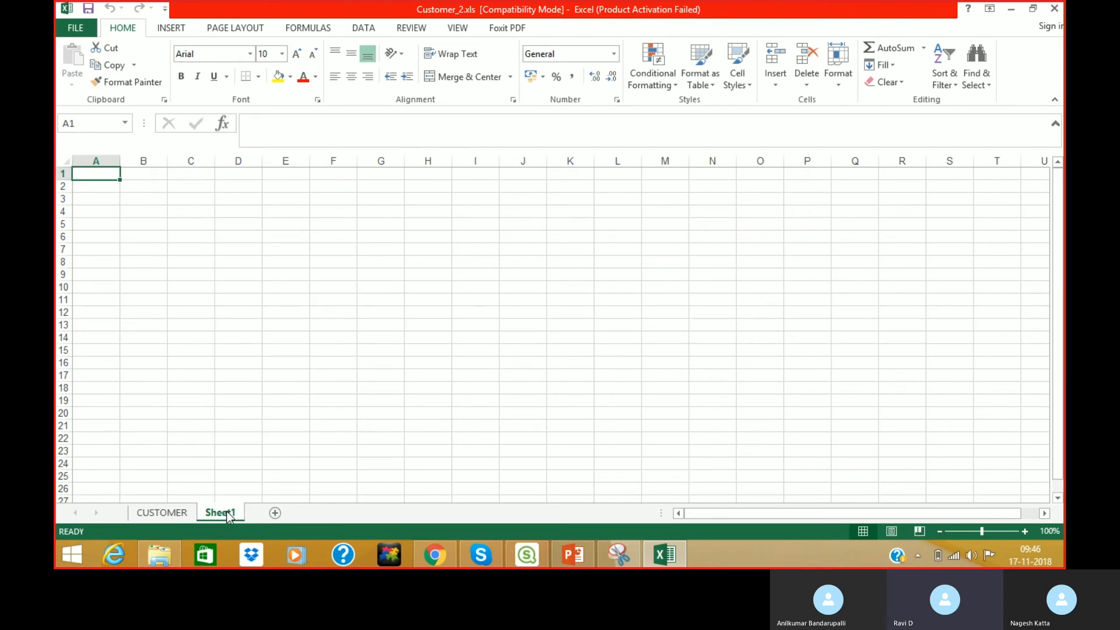
{"action": "double_click", "coordinate": [227, 513]}
{"action": "type", "text": "Manager"}
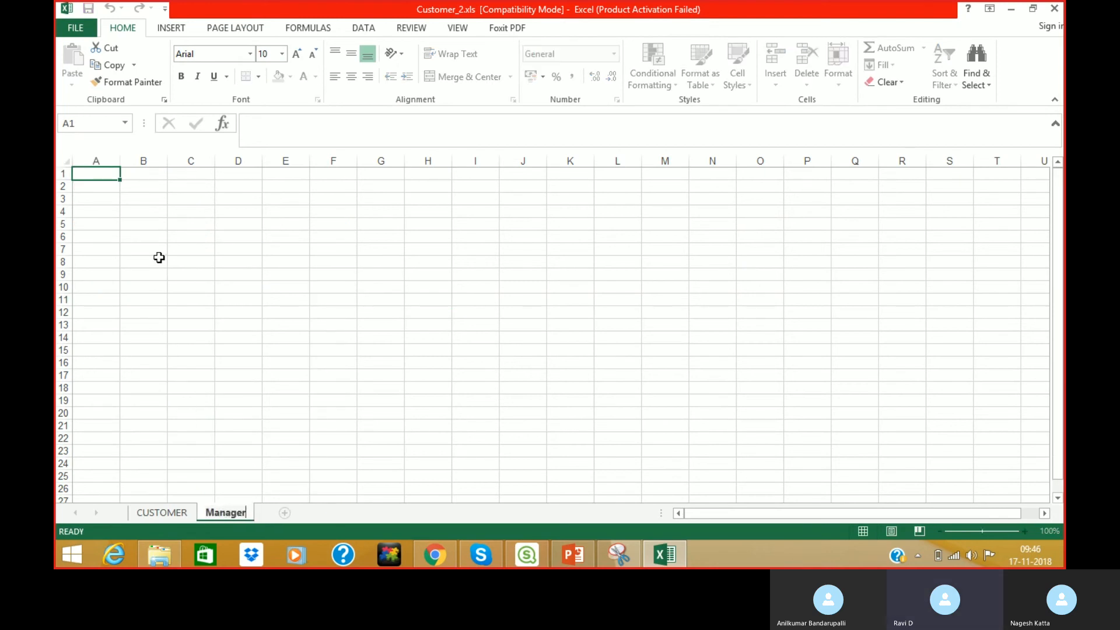
{"action": "left_click", "coordinate": [105, 176]}
Enter Manager and Region headings, then the first two managers' names with regions East and West.
{"action": "type", "text": "Ma"}
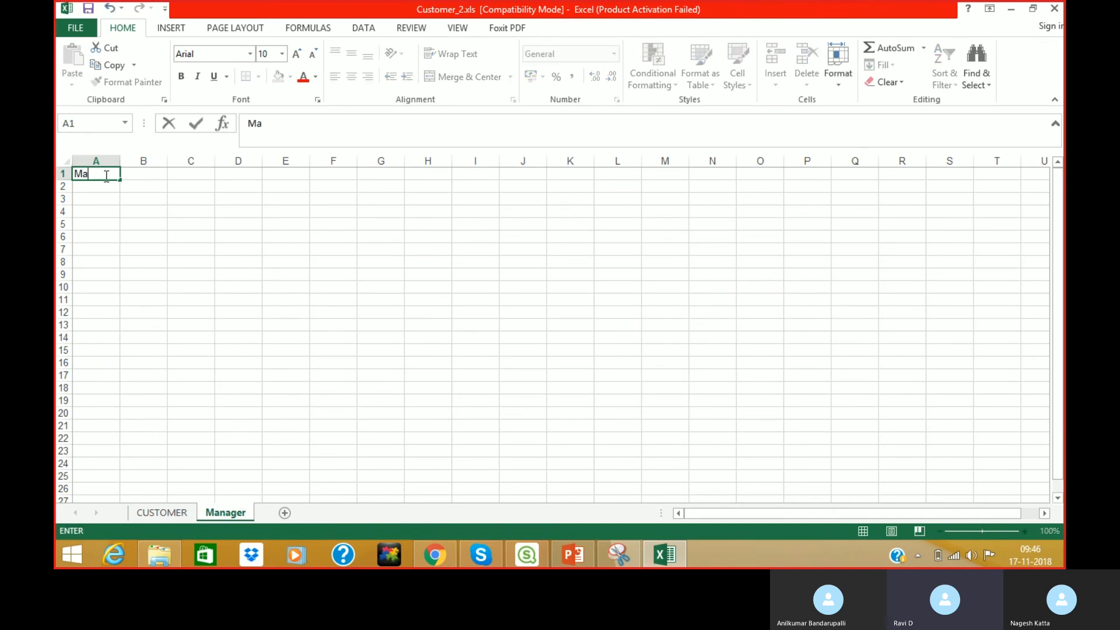
{"action": "type", "text": "nager"}
{"action": "key", "text": "Tab"}
{"action": "type", "text": "Region"}
{"action": "key", "text": "Return"}
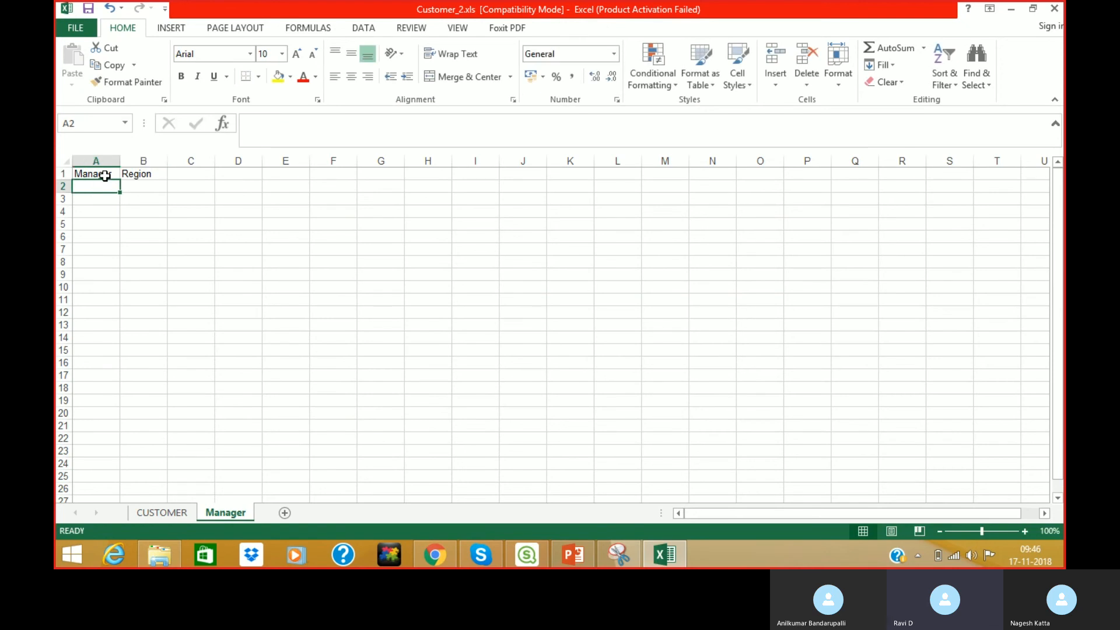
{"action": "type", "text": "Ravi"}
{"action": "key", "text": "Tab"}
{"action": "type", "text": "East"}
{"action": "key", "text": "Return"}
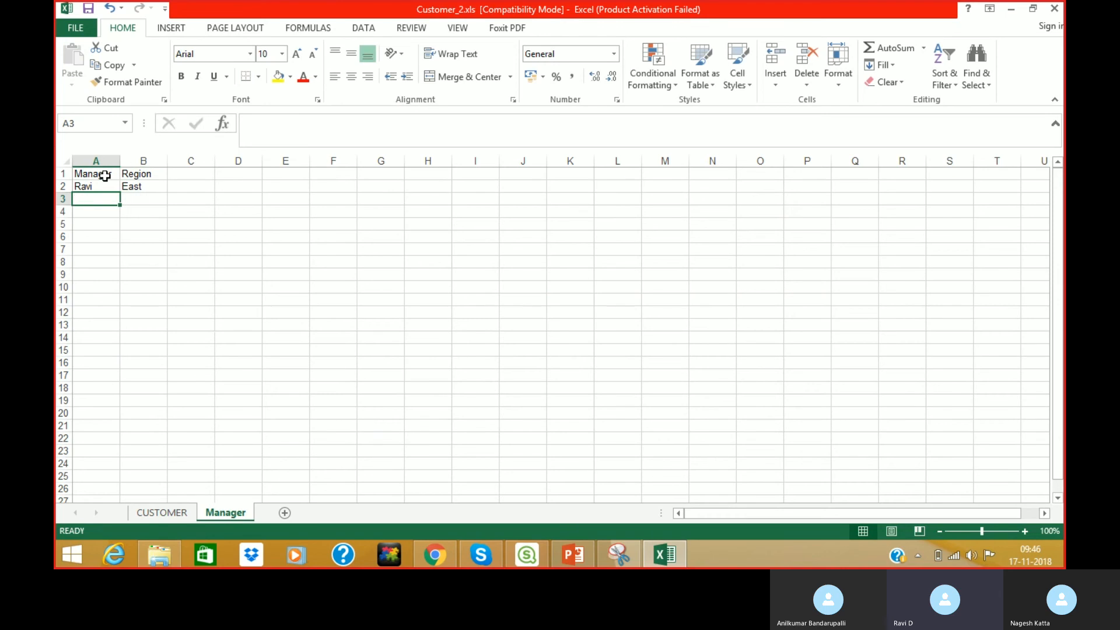
{"action": "type", "text": "Ram"}
{"action": "key", "text": "Tab"}
{"action": "type", "text": "Wesy"}
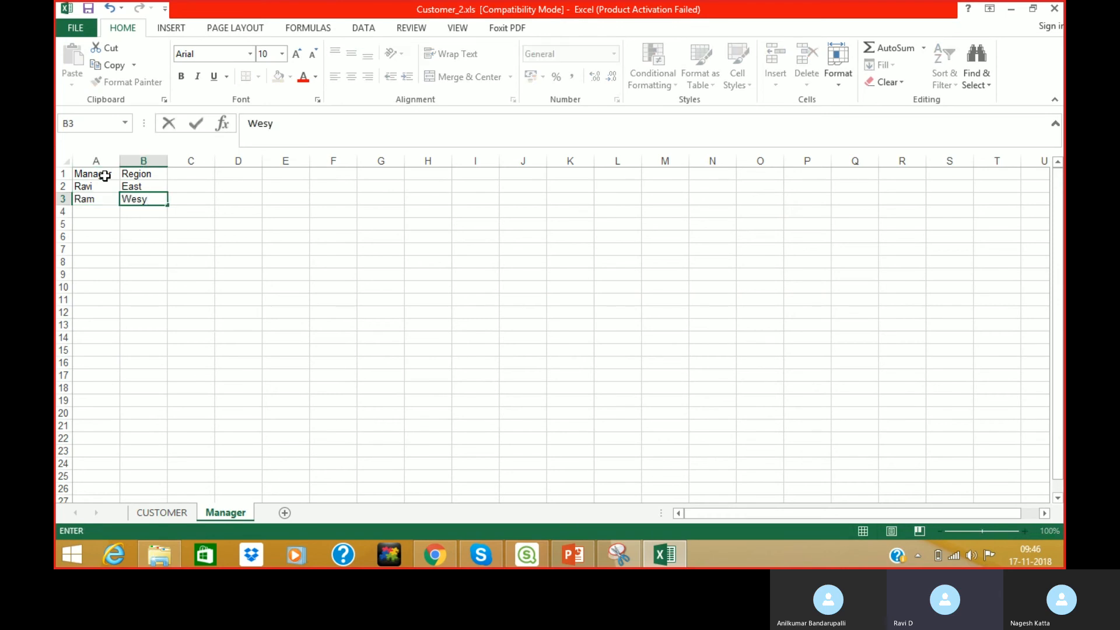
{"action": "key", "text": "BackSpace"}
{"action": "type", "text": "t"}
{"action": "key", "text": "Return"}
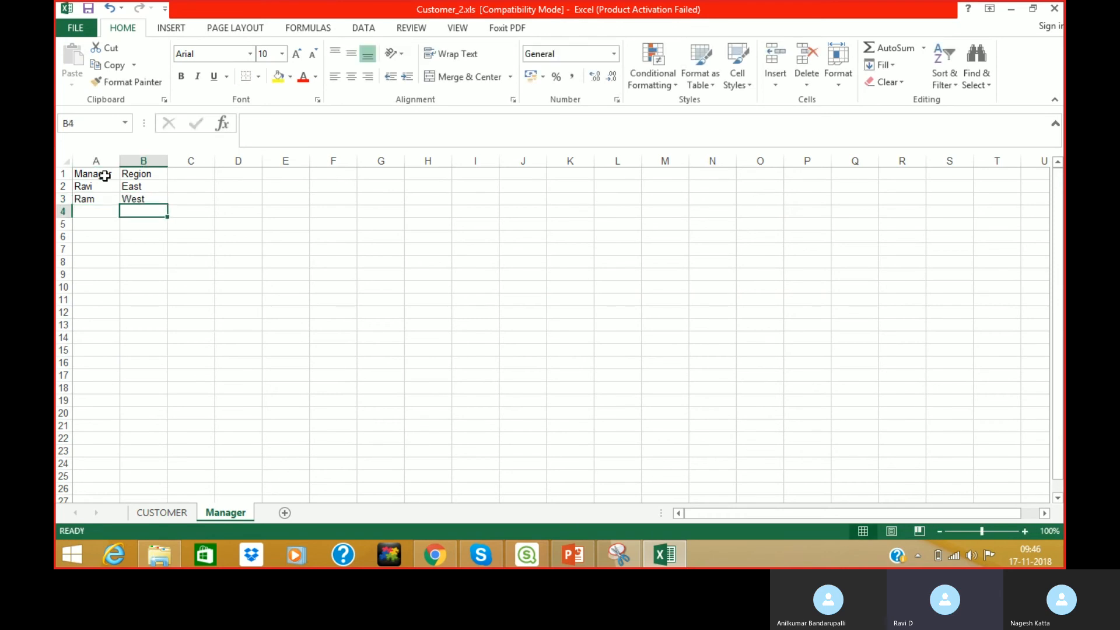
Enter the last two managers' names with regions North and South, then save and close Excel.
{"action": "type", "text": "North"}
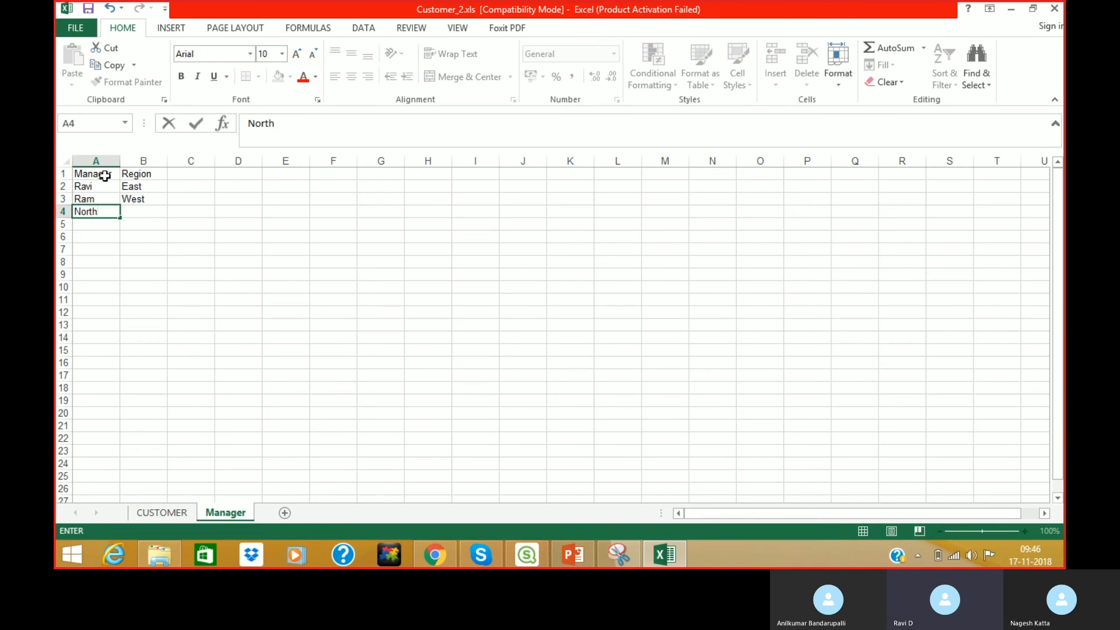
{"action": "key", "text": "BackSpace"}
{"action": "key", "text": "BackSpace"}
{"action": "type", "text": "aresh"}
{"action": "key", "text": "Tab"}
{"action": "type", "text": "west"}
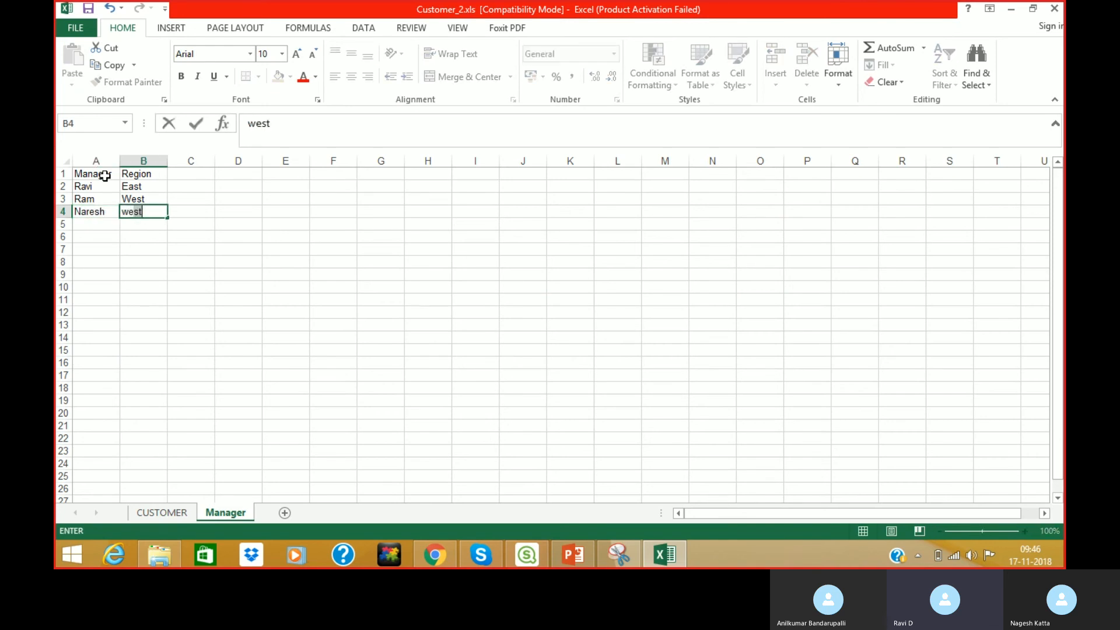
{"action": "key", "text": "BackSpace"}
{"action": "key", "text": "BackSpace"}
{"action": "key", "text": "BackSpace"}
{"action": "key", "text": "BackSpace"}
{"action": "type", "text": "North"}
{"action": "key", "text": "Return"}
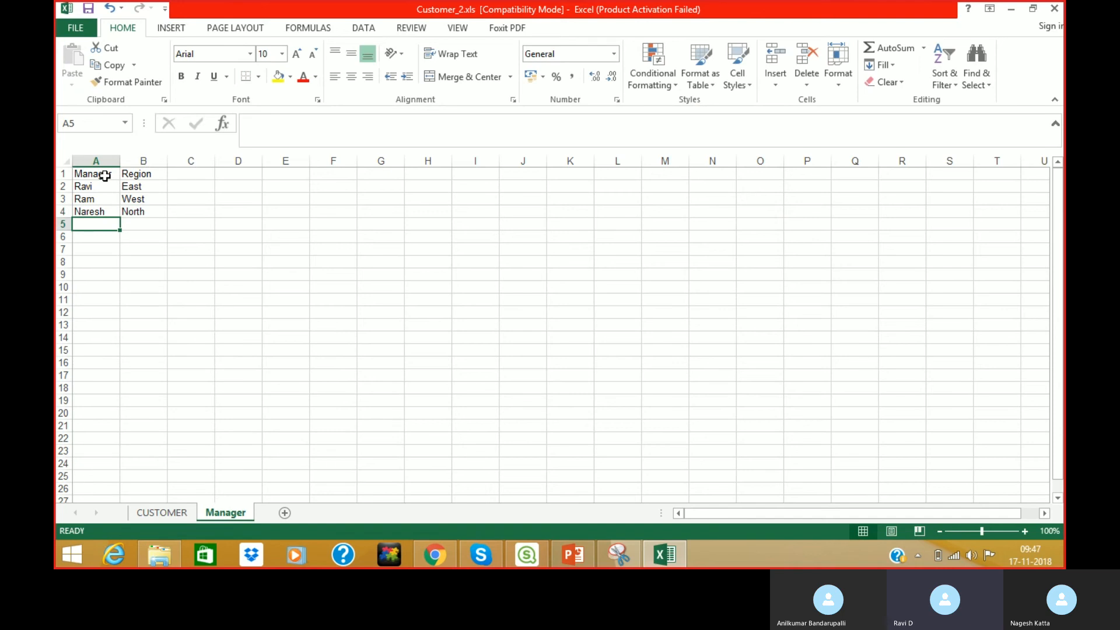
{"action": "type", "text": "Suresh"}
{"action": "key", "text": "Tab"}
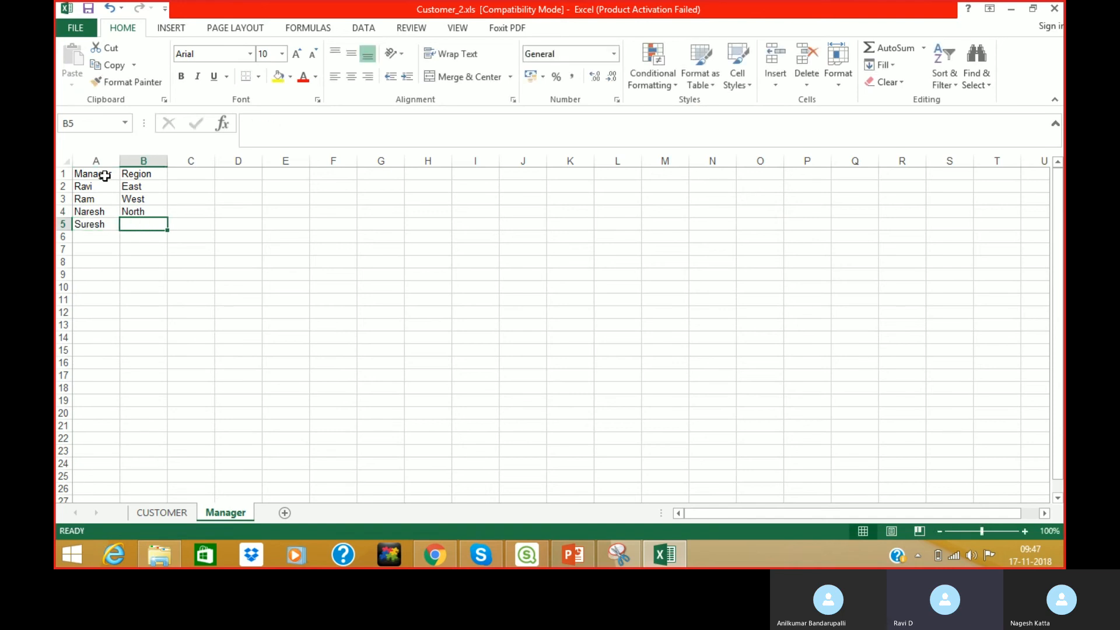
{"action": "type", "text": "Sou"}
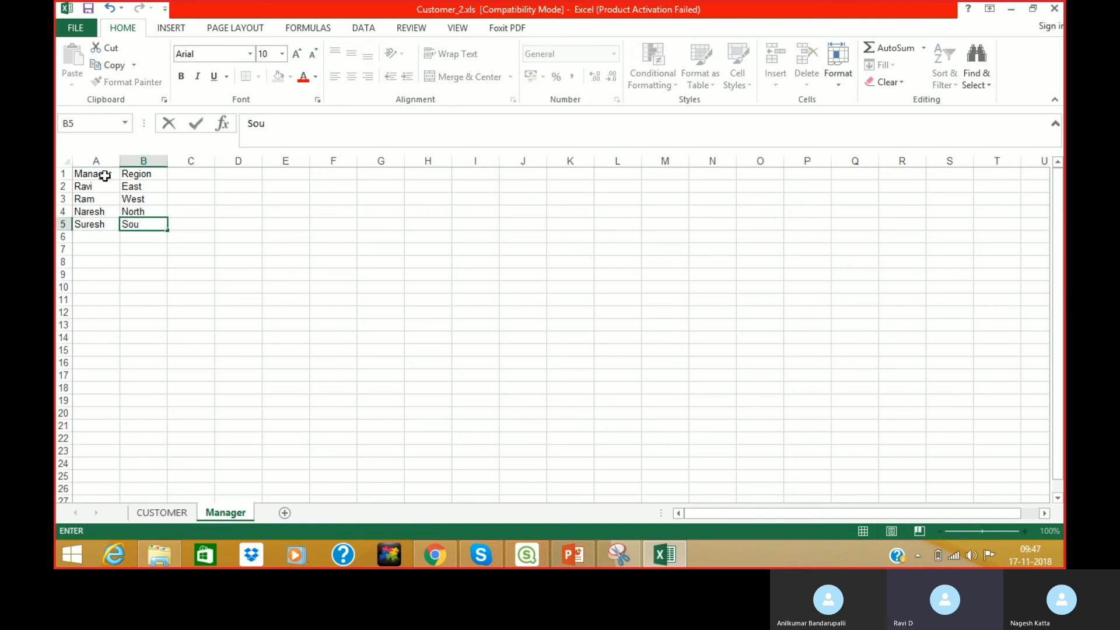
{"action": "type", "text": "th"}
{"action": "left_click", "coordinate": [89, 9]}
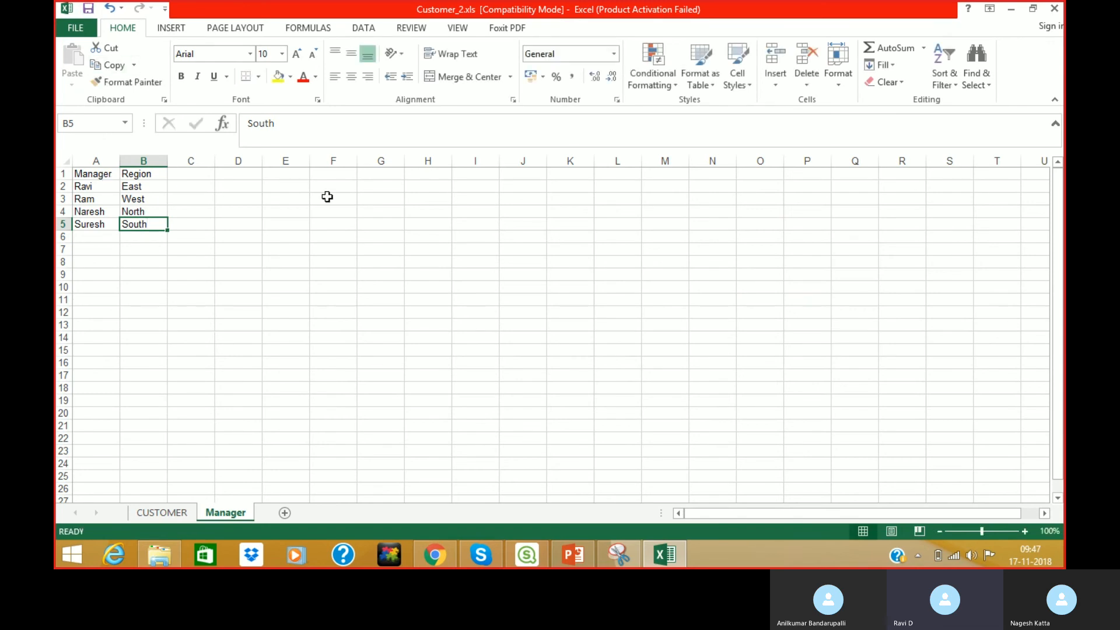
{"action": "left_click", "coordinate": [1055, 8]}
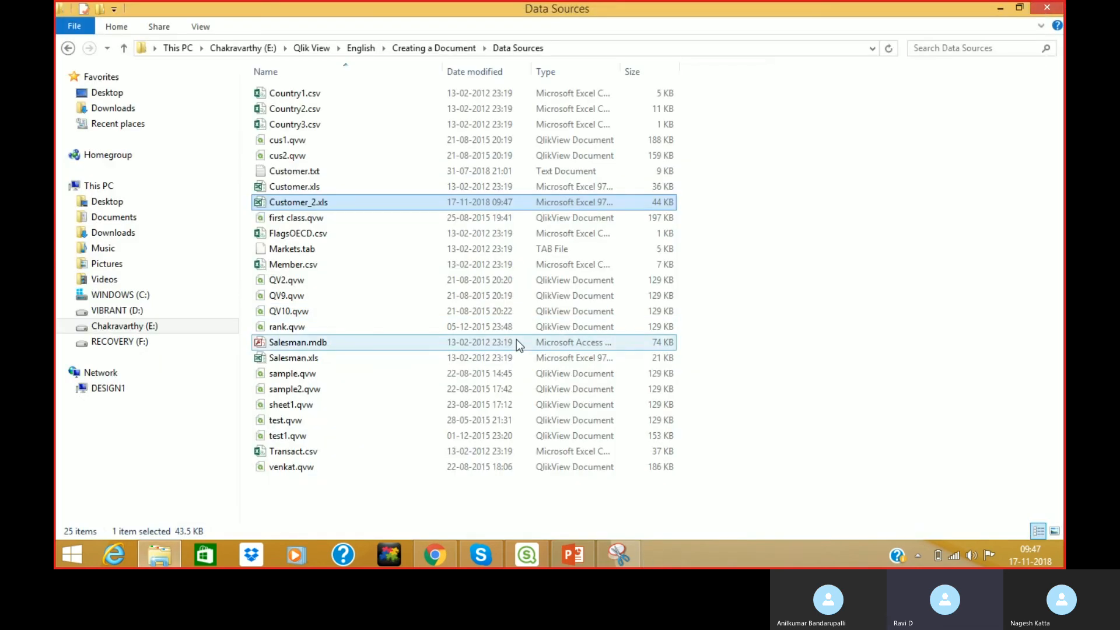
Try adding only the Manager$ table from Customer_2.xls, and dismiss the failed-to-add-data error.
{"action": "left_click", "coordinate": [527, 555]}
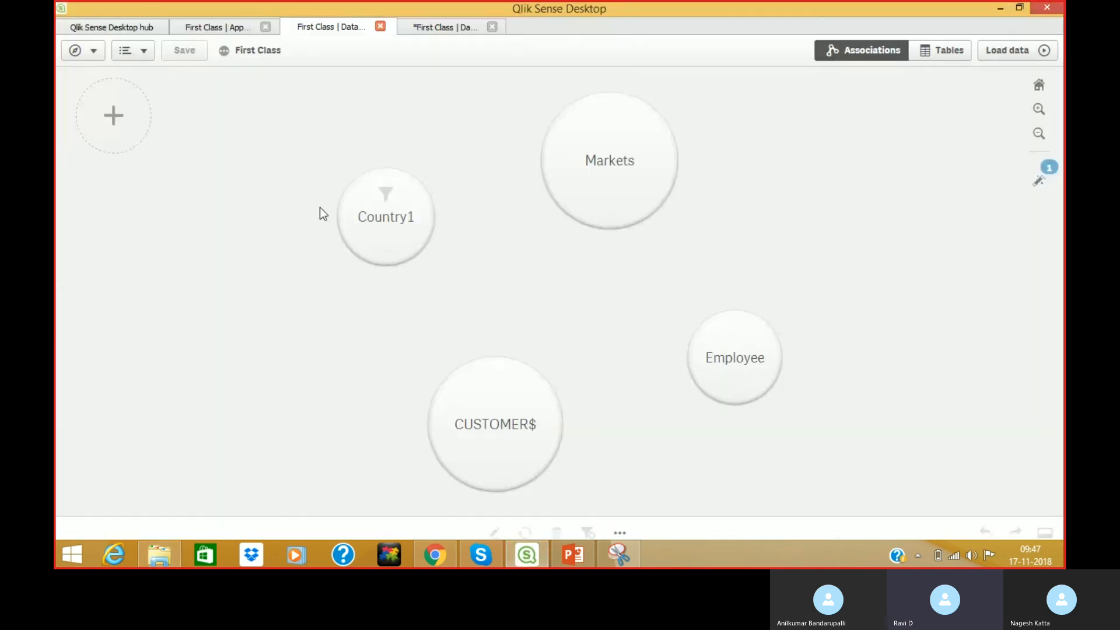
{"action": "left_click", "coordinate": [111, 117]}
{"action": "left_click", "coordinate": [101, 194]}
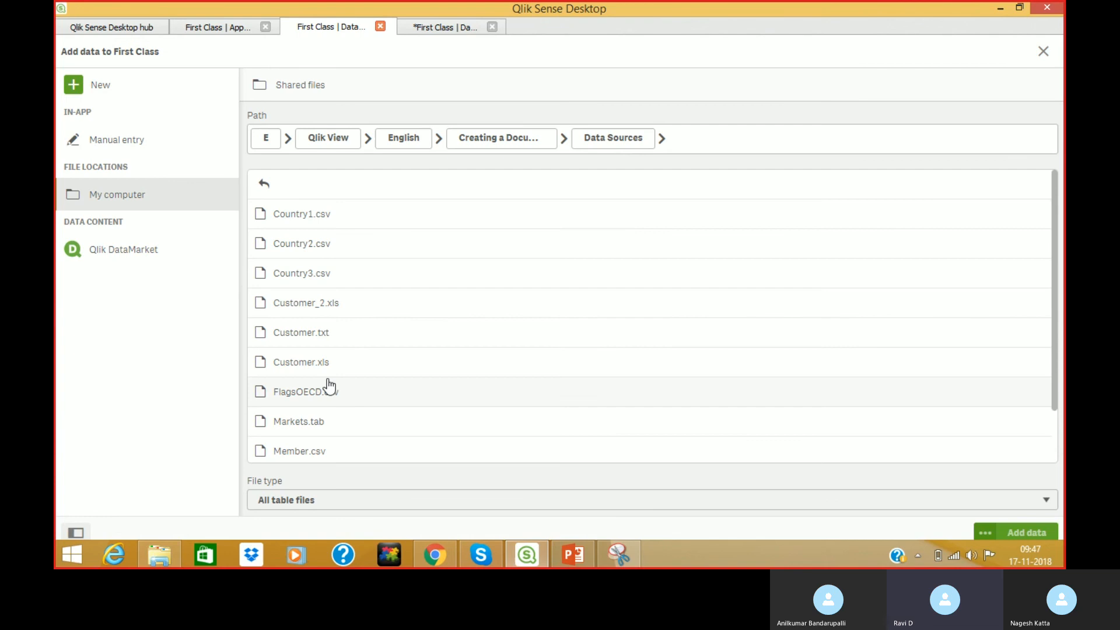
{"action": "left_click", "coordinate": [308, 303]}
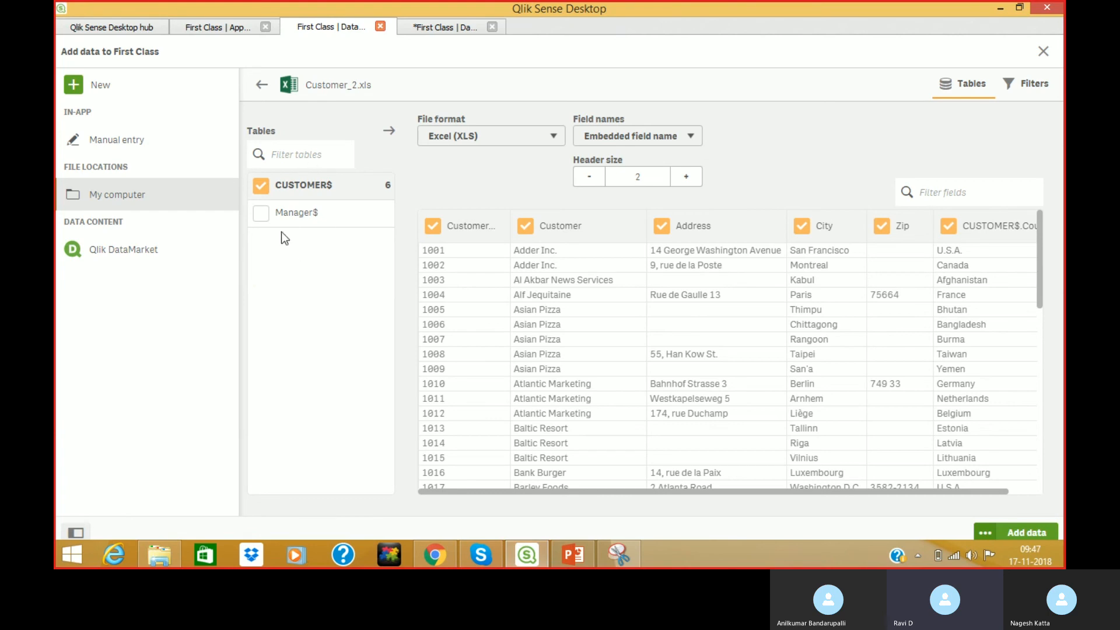
{"action": "left_click", "coordinate": [260, 185]}
{"action": "left_click", "coordinate": [262, 213]}
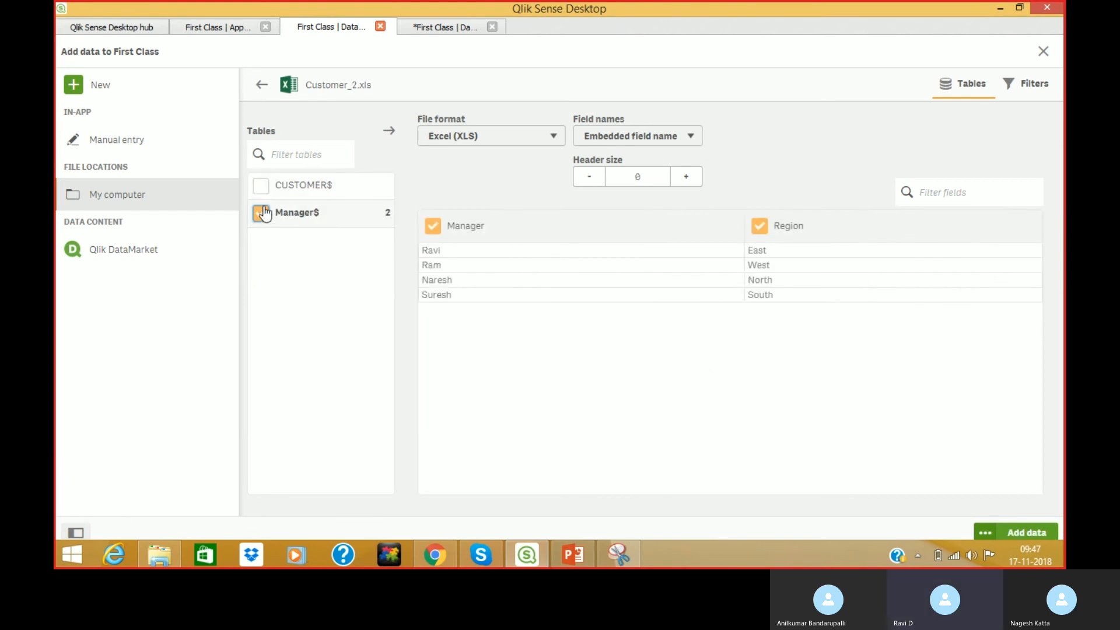
{"action": "left_click", "coordinate": [1029, 532]}
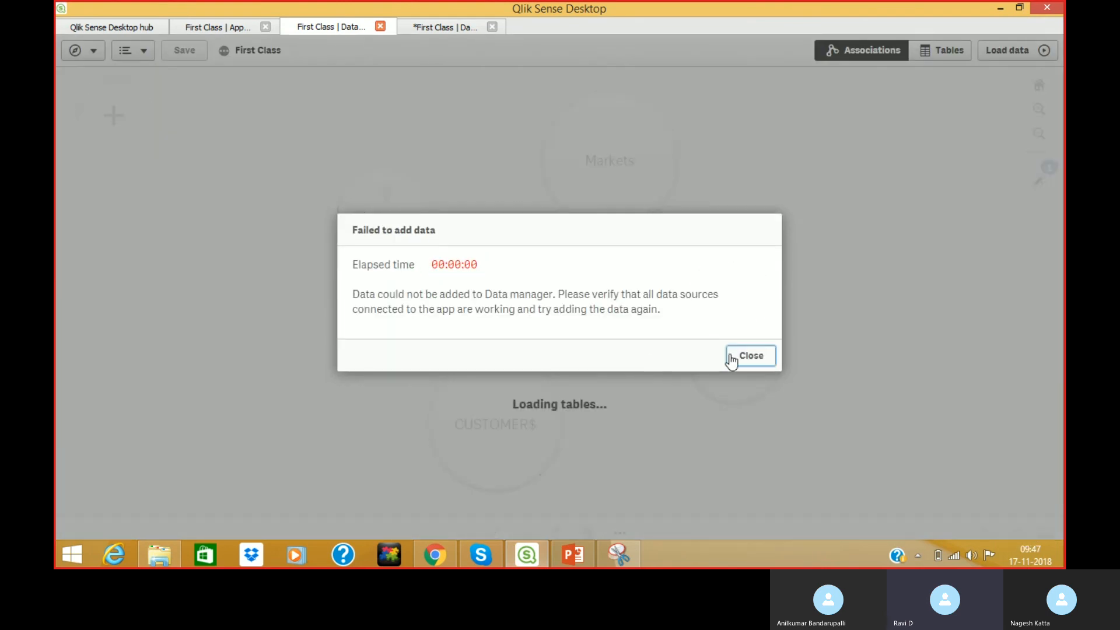
{"action": "left_click", "coordinate": [751, 356]}
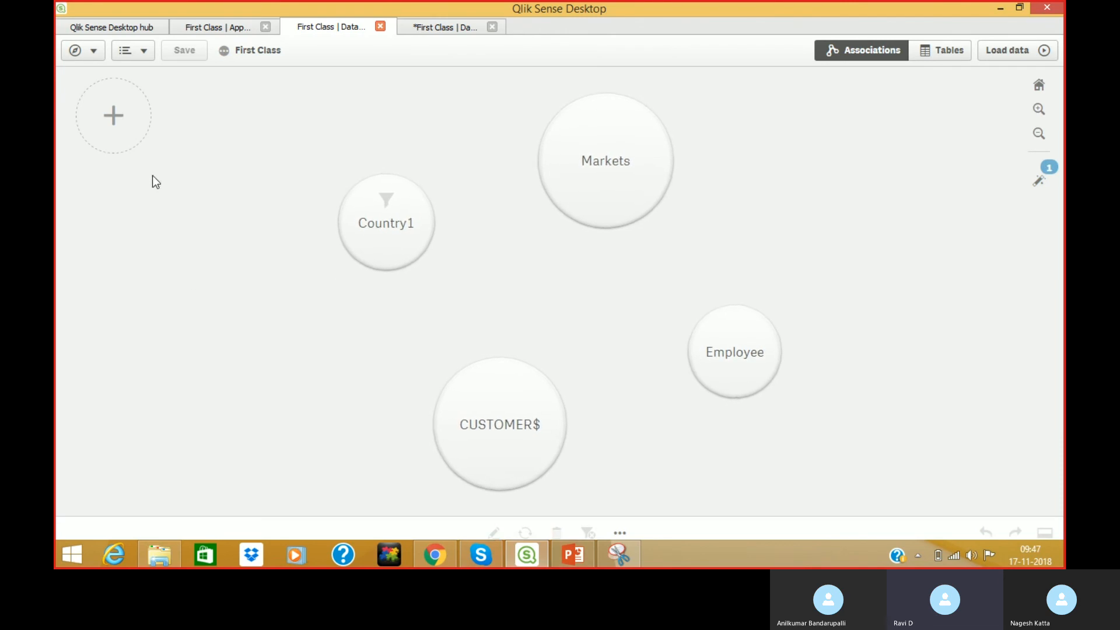
Retry adding the Manager$ table instead of CUSTOMER$, and dismiss the same failure error.
{"action": "left_click", "coordinate": [114, 119]}
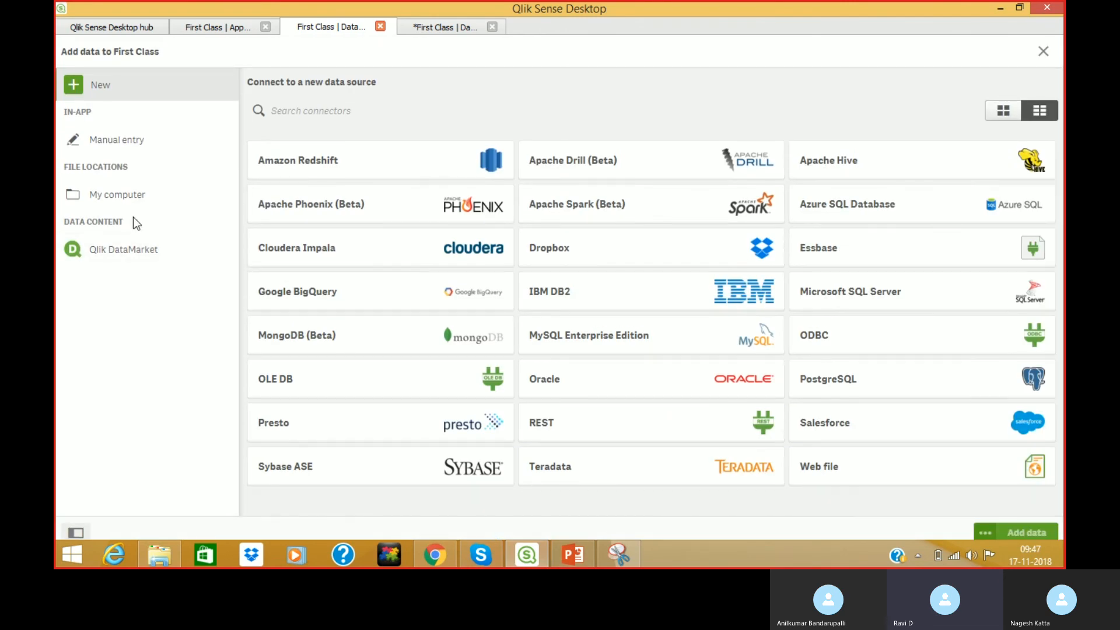
{"action": "left_click", "coordinate": [82, 197]}
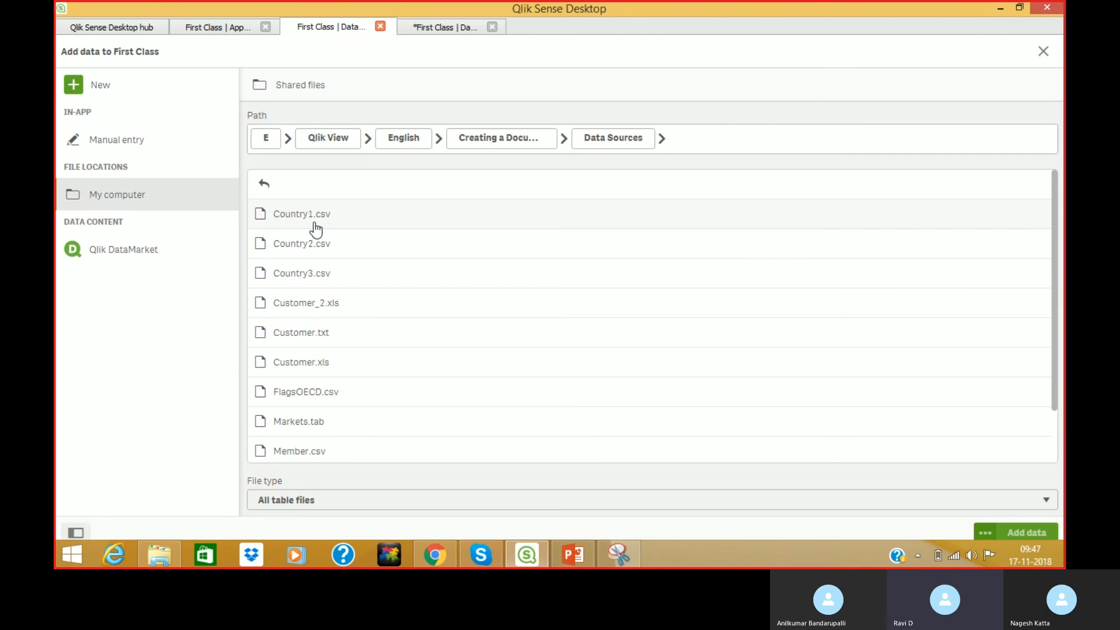
{"action": "left_click", "coordinate": [302, 306]}
{"action": "left_click", "coordinate": [262, 214]}
{"action": "left_click", "coordinate": [261, 187]}
{"action": "left_click", "coordinate": [257, 216]}
{"action": "left_click", "coordinate": [259, 216]}
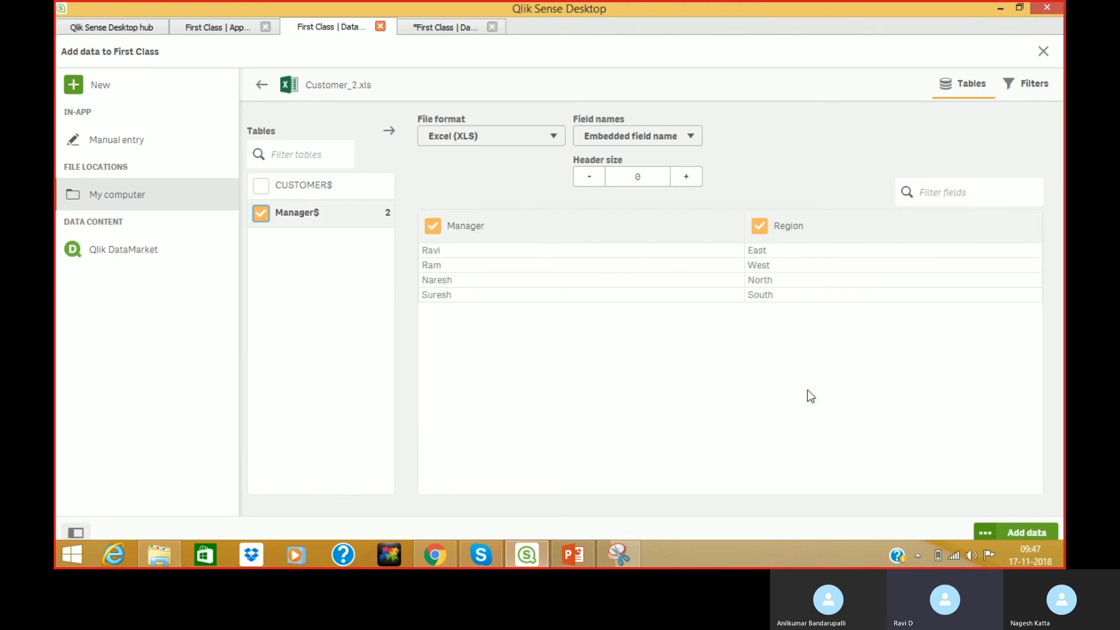
{"action": "left_click", "coordinate": [1025, 534]}
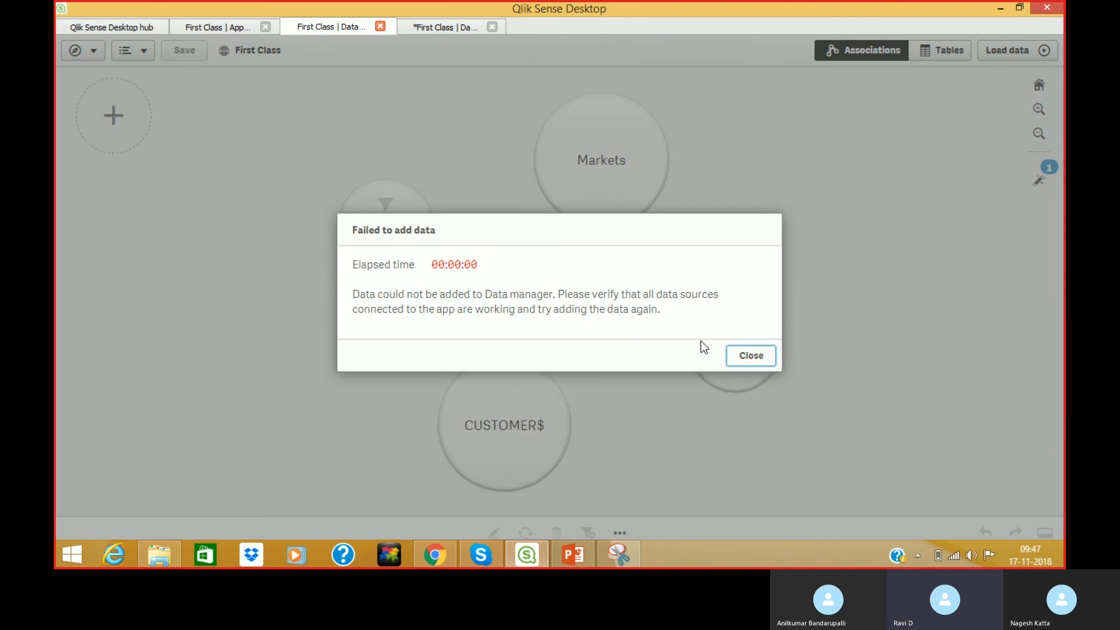
{"action": "left_click", "coordinate": [769, 355]}
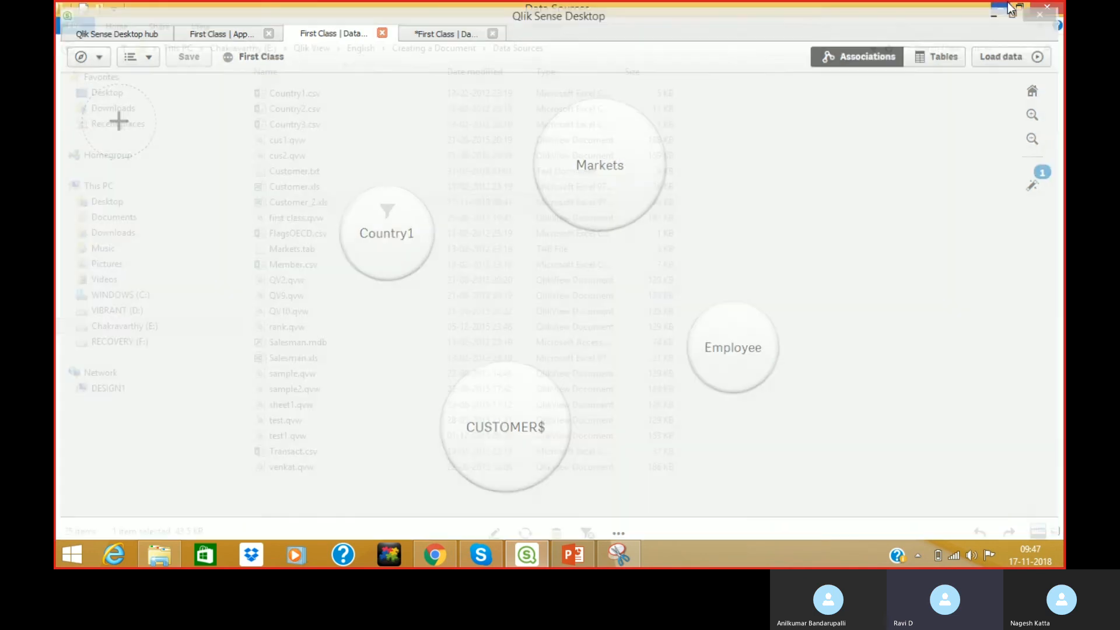
Dismiss Excel's activation message, close Customer_2.xls, and return to Qlik Sense's data model.
{"action": "left_click", "coordinate": [1000, 8]}
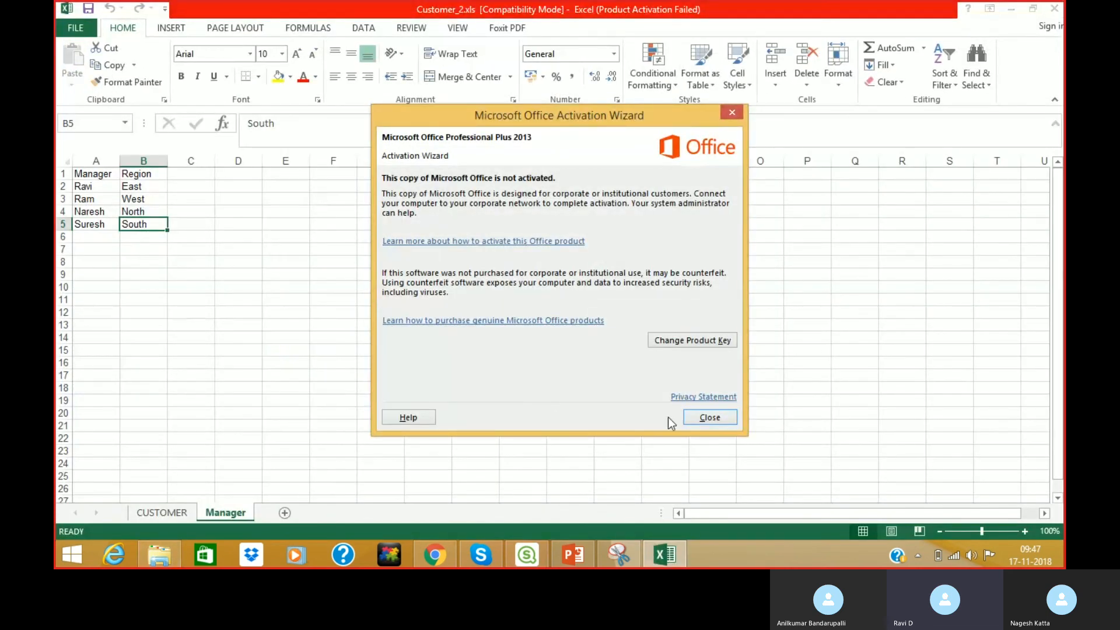
{"action": "left_click", "coordinate": [709, 417]}
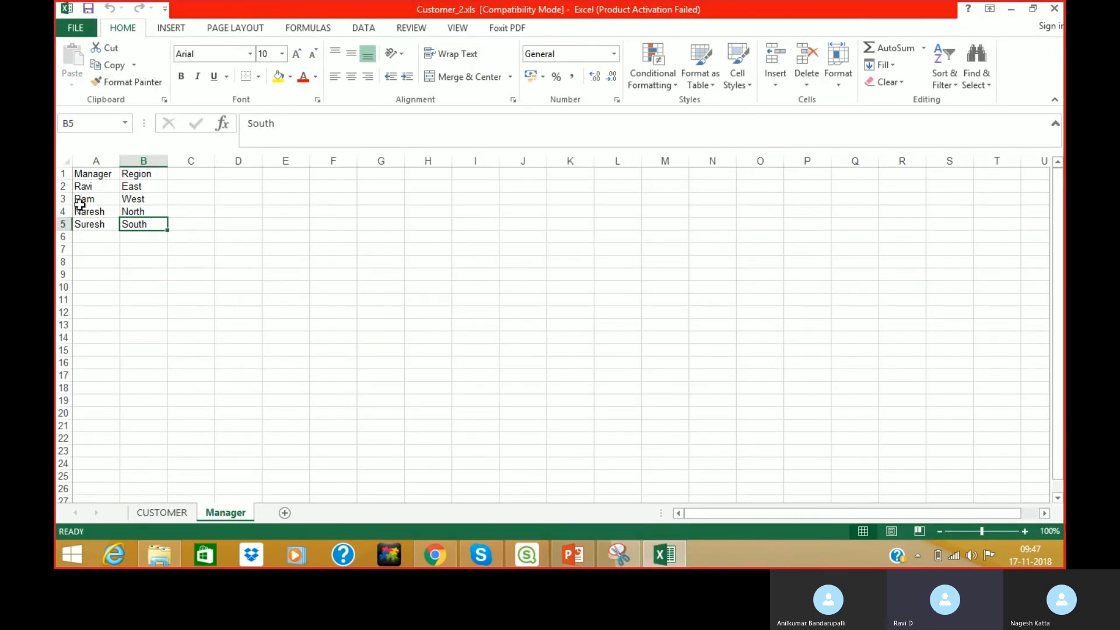
{"action": "left_click", "coordinate": [1054, 9]}
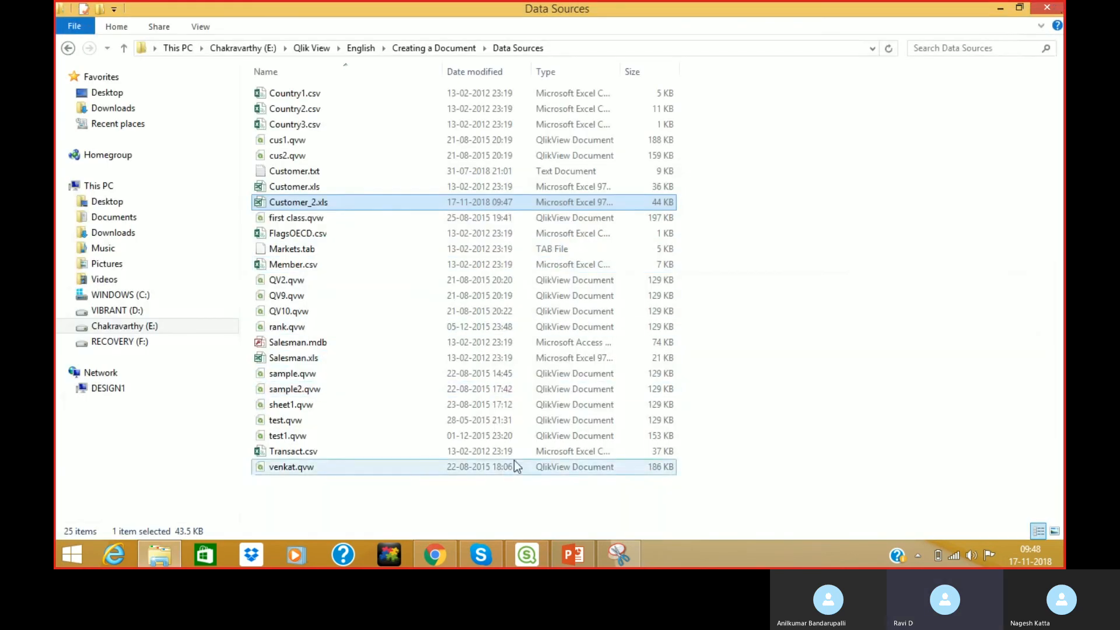
{"action": "left_click", "coordinate": [526, 555]}
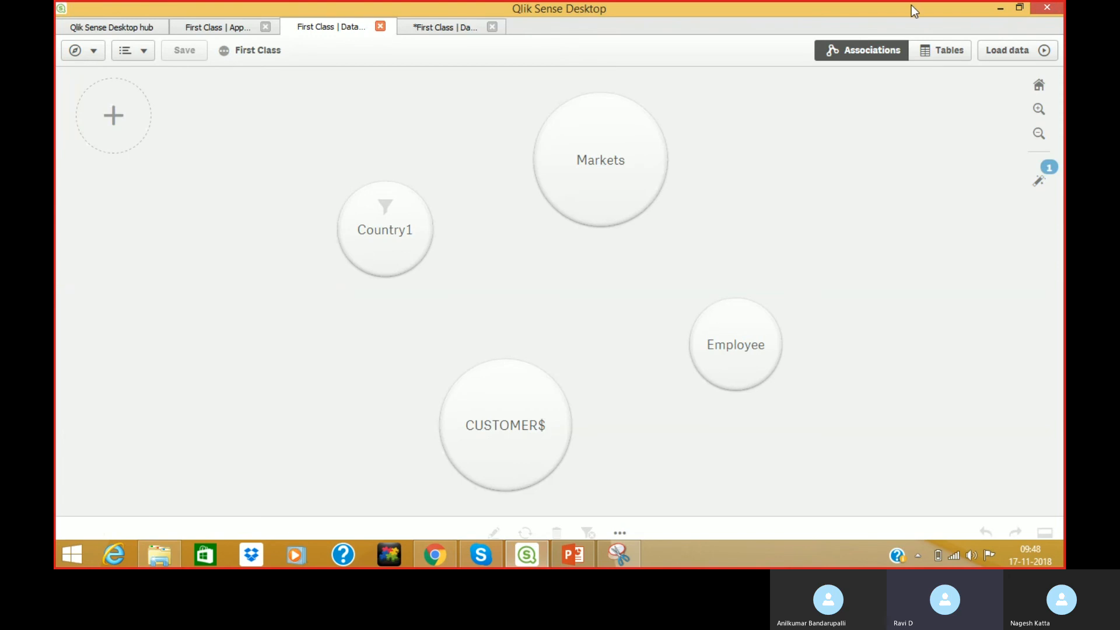
Reload the data, add the Manager$ sheet from Customer_2.xls, check its preview, and save First Class.
{"action": "left_click", "coordinate": [1010, 50]}
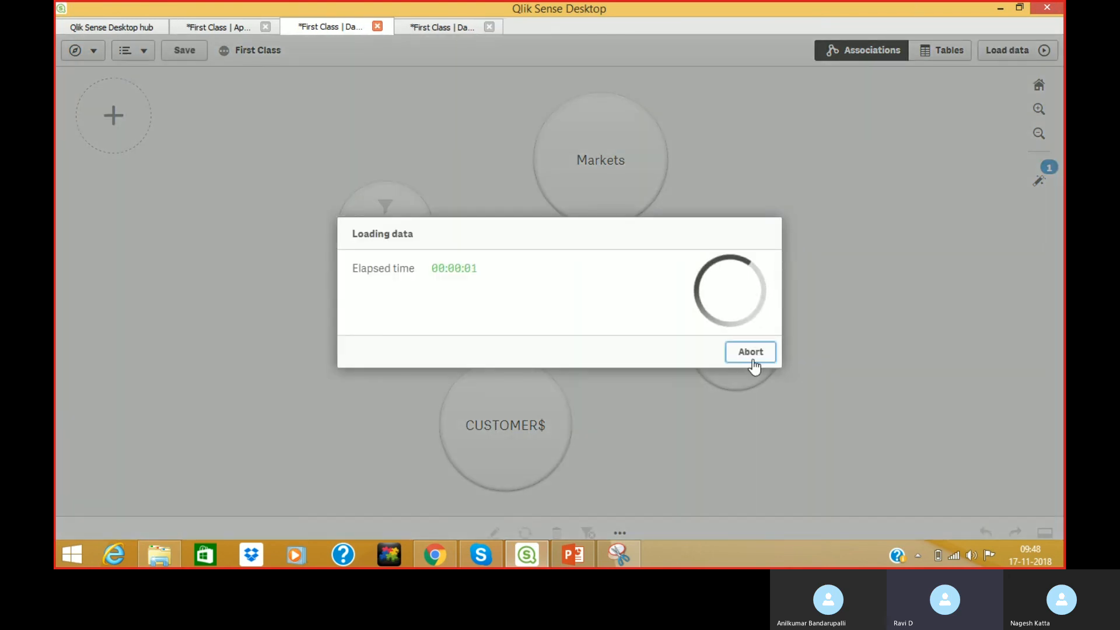
{"action": "left_click", "coordinate": [667, 339]}
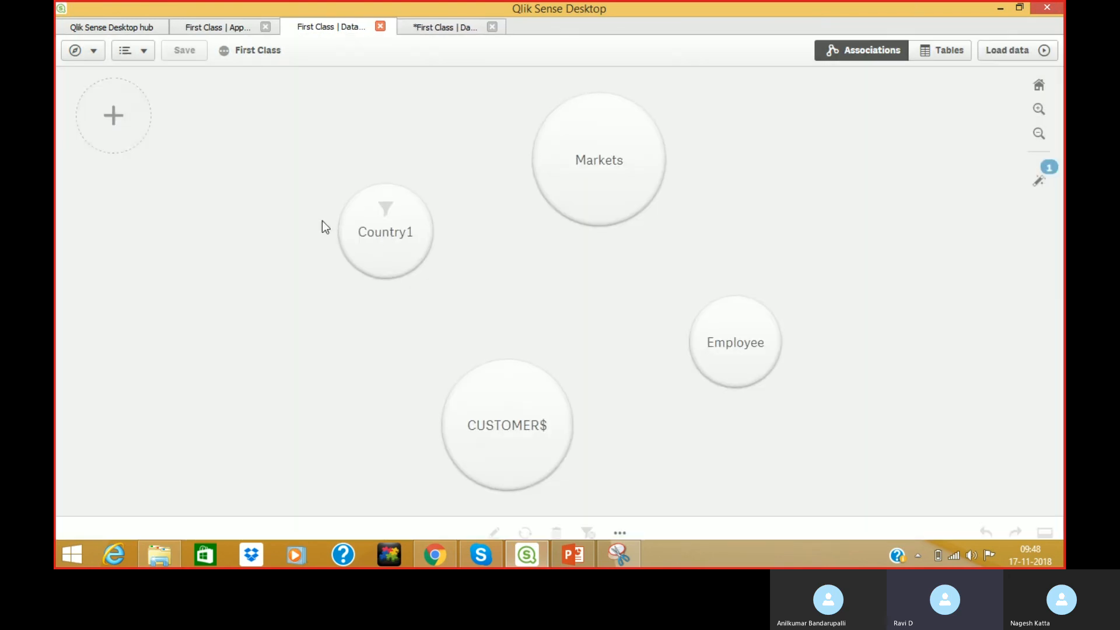
{"action": "left_click", "coordinate": [91, 138]}
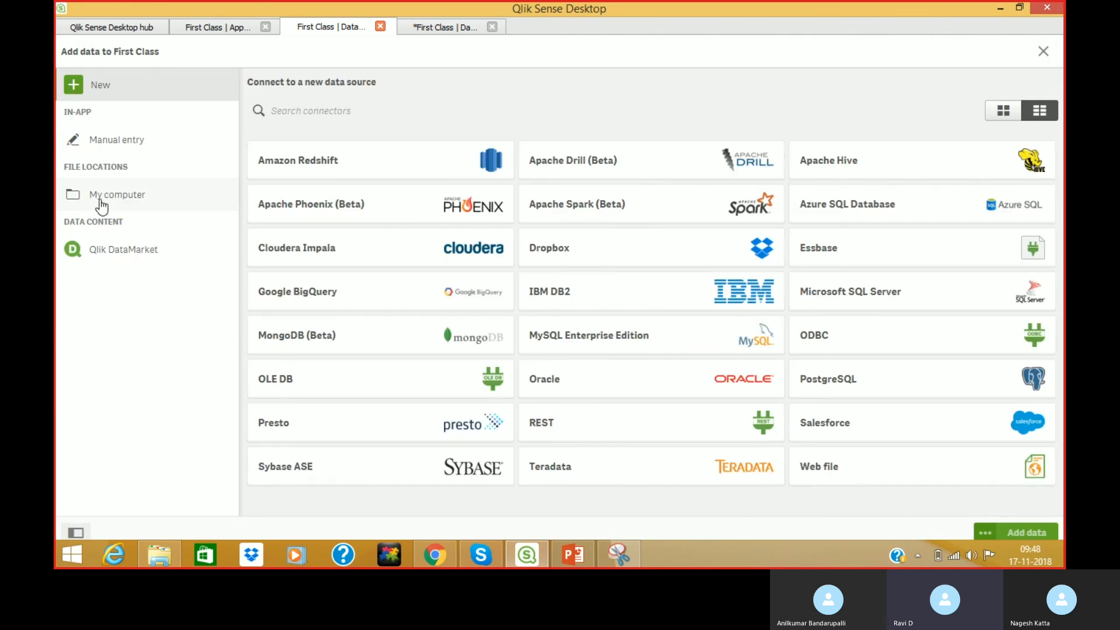
{"action": "left_click", "coordinate": [97, 205]}
{"action": "left_click", "coordinate": [328, 310]}
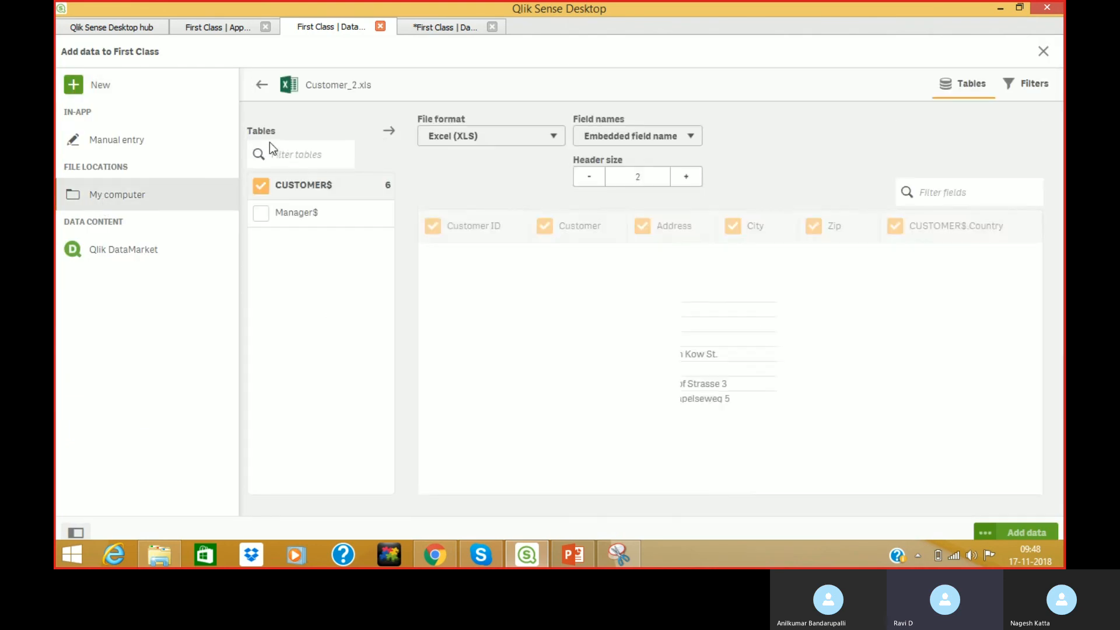
{"action": "left_click", "coordinate": [260, 213]}
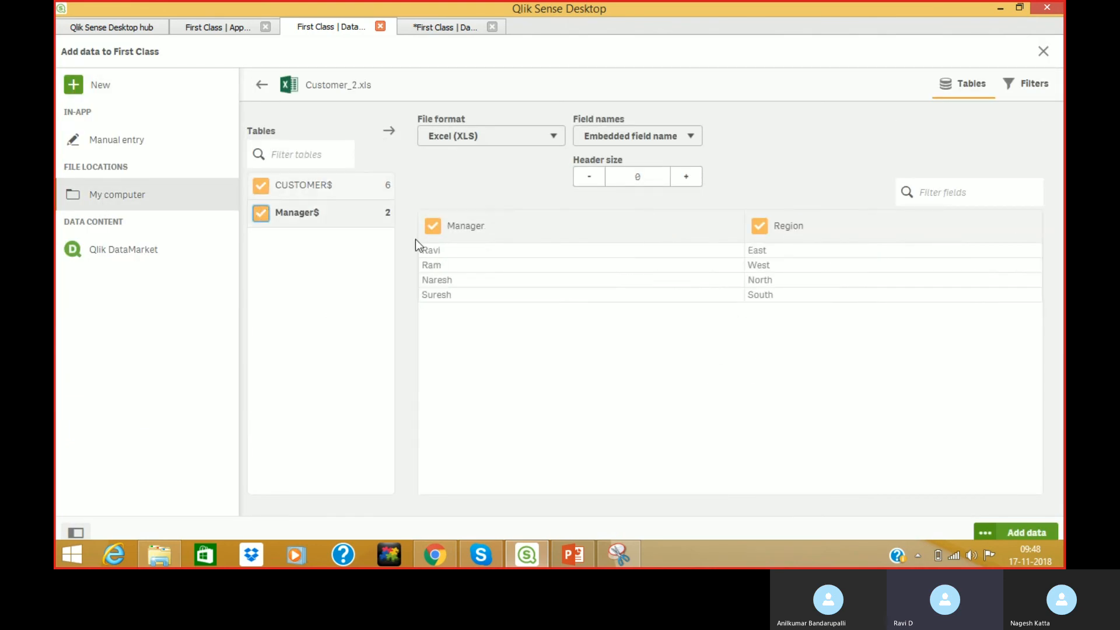
{"action": "left_click", "coordinate": [1032, 531]}
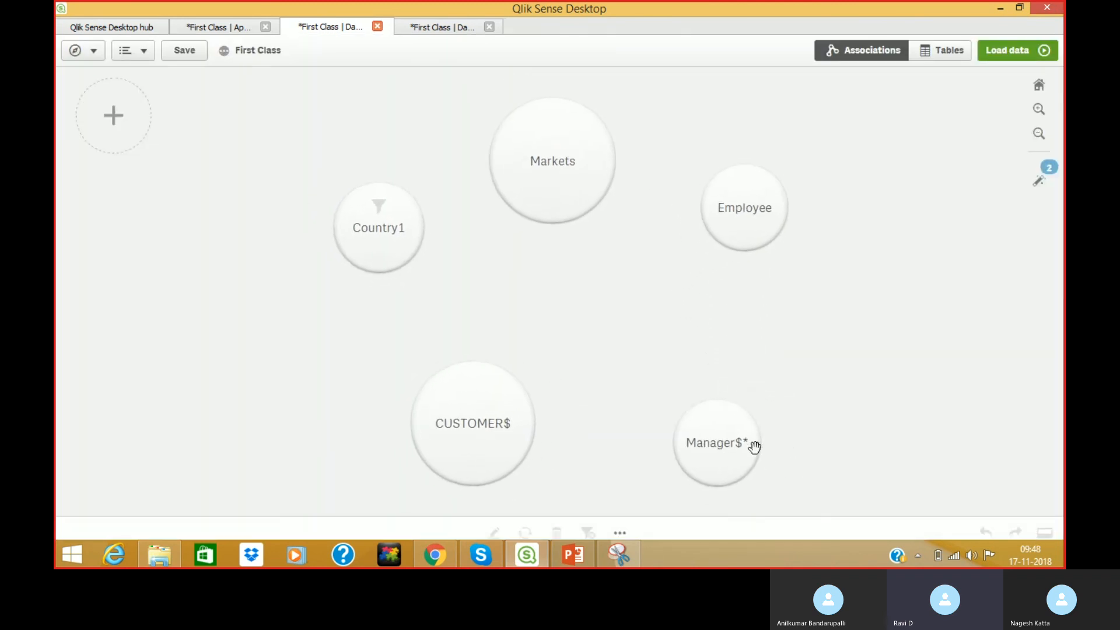
{"action": "left_click", "coordinate": [708, 442]}
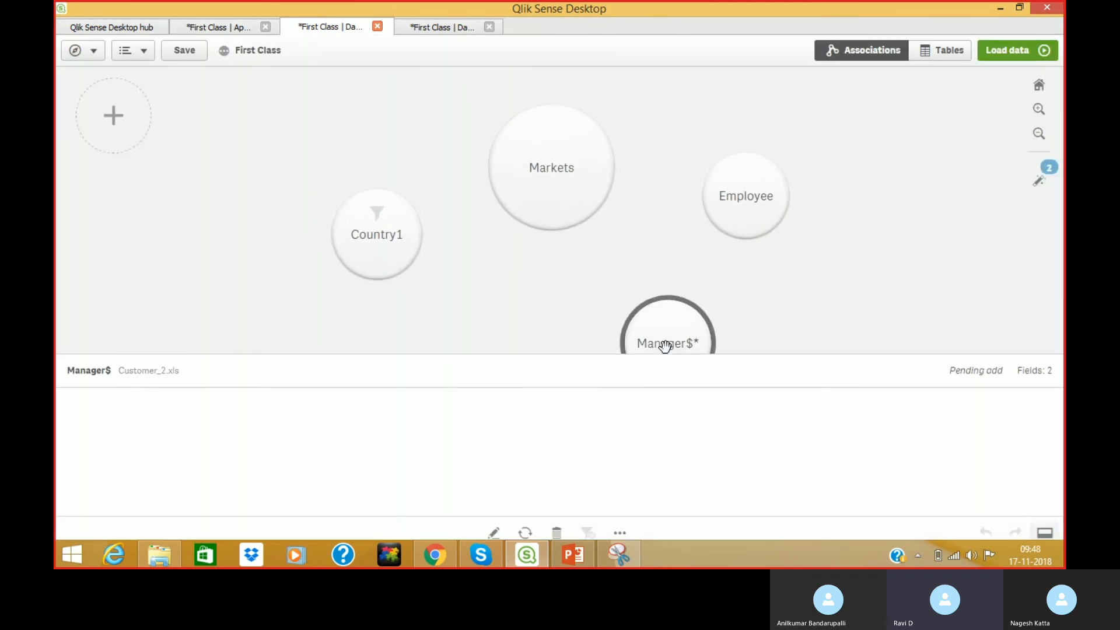
{"action": "left_click", "coordinate": [859, 274]}
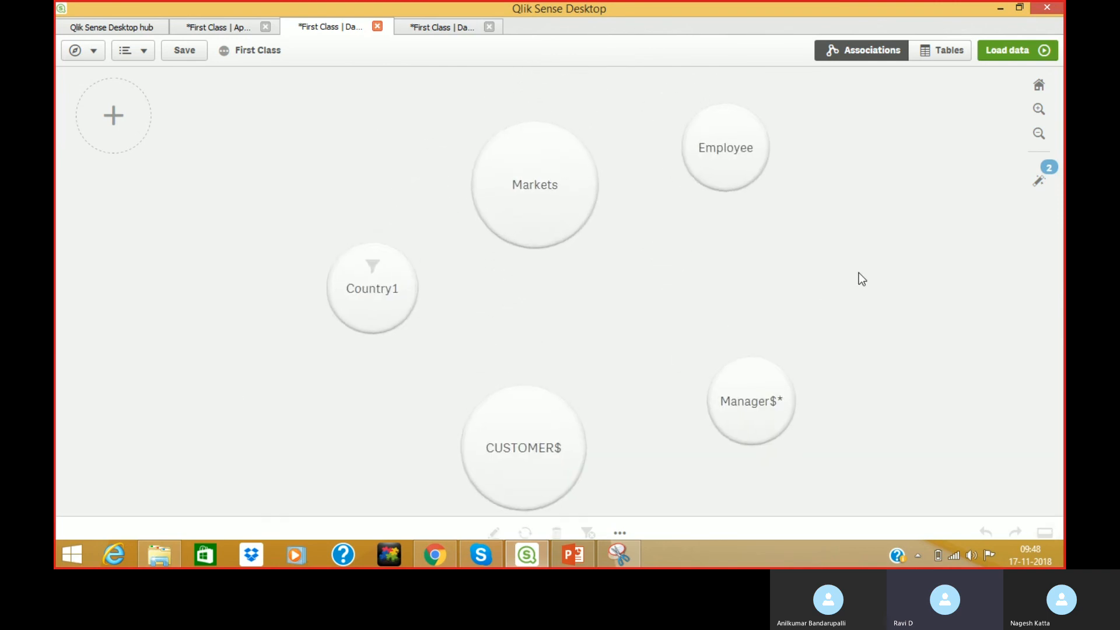
{"action": "left_click", "coordinate": [184, 51]}
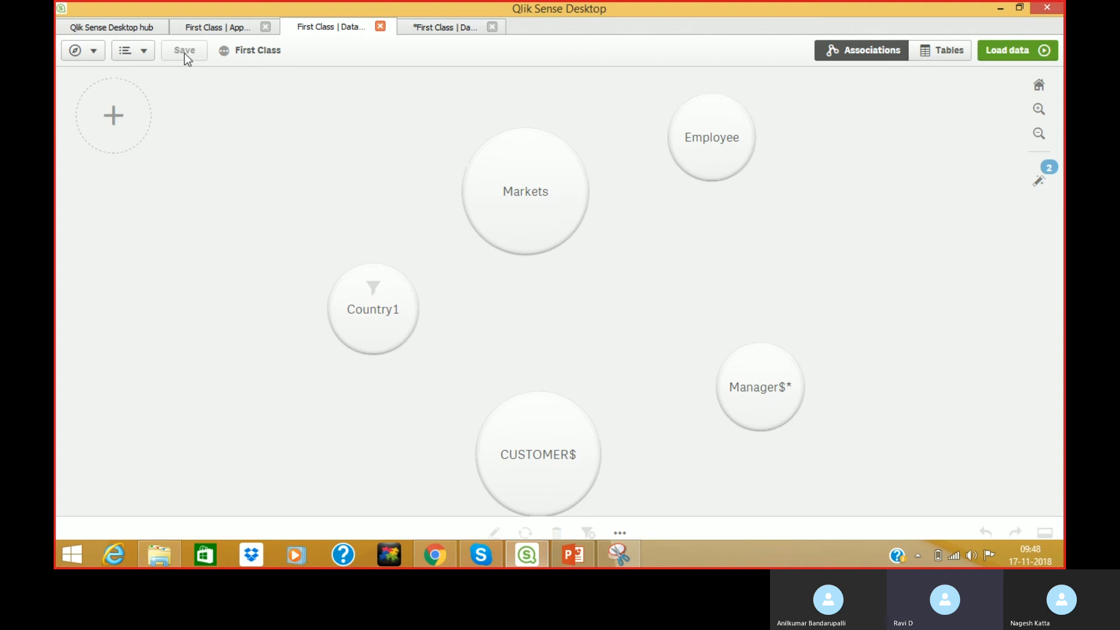
Load First Class data including Manager$, then bring up the Add data connector panel.
{"action": "left_click", "coordinate": [982, 56]}
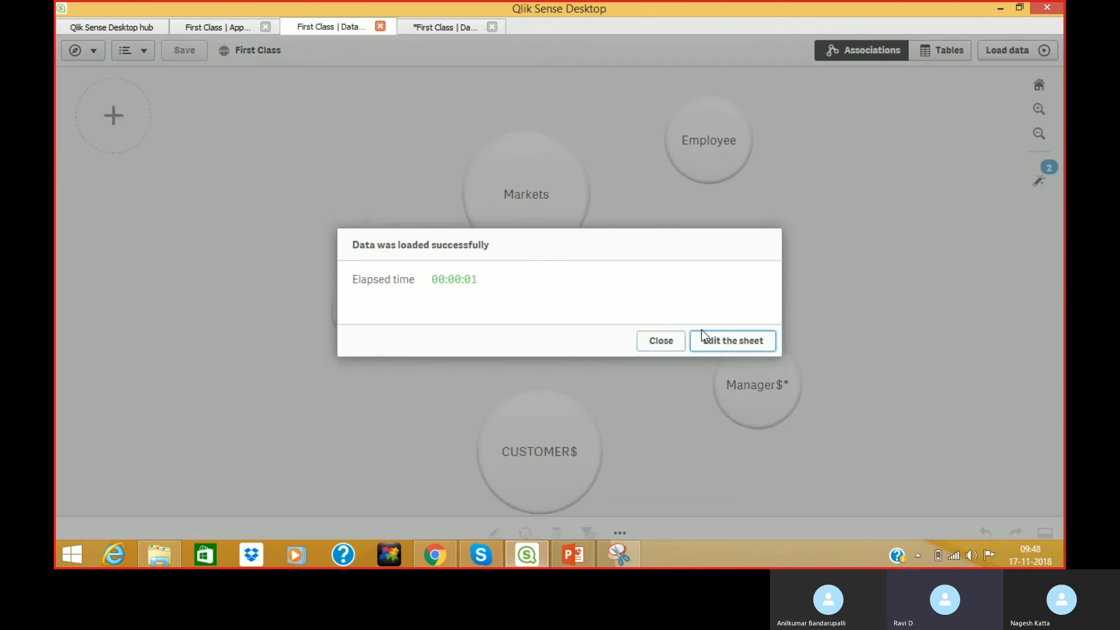
{"action": "left_click", "coordinate": [658, 339]}
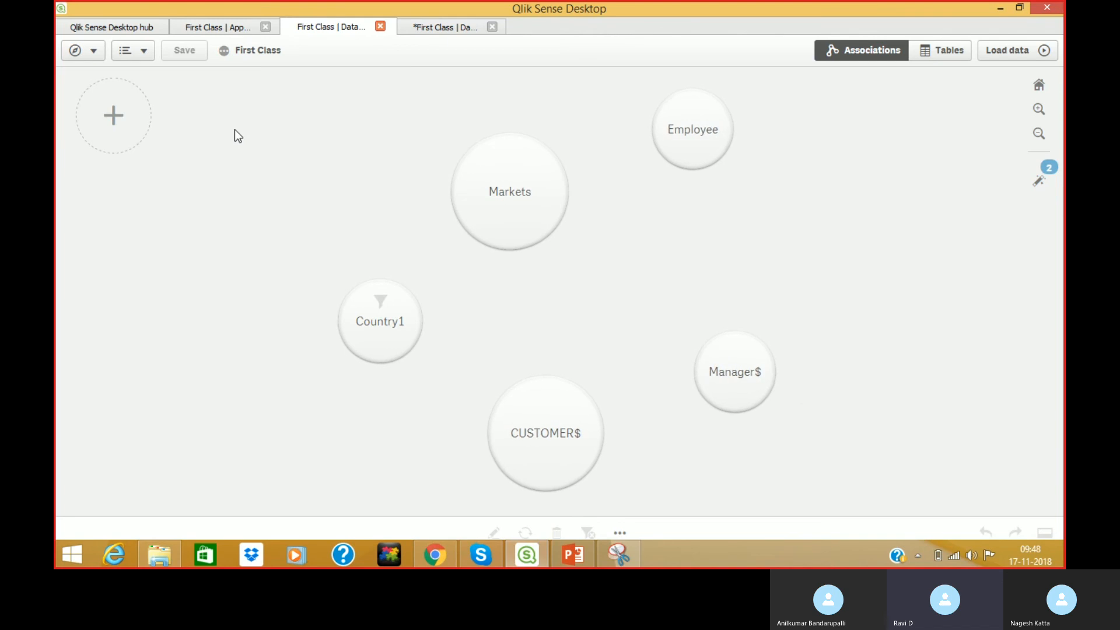
{"action": "left_click", "coordinate": [106, 122]}
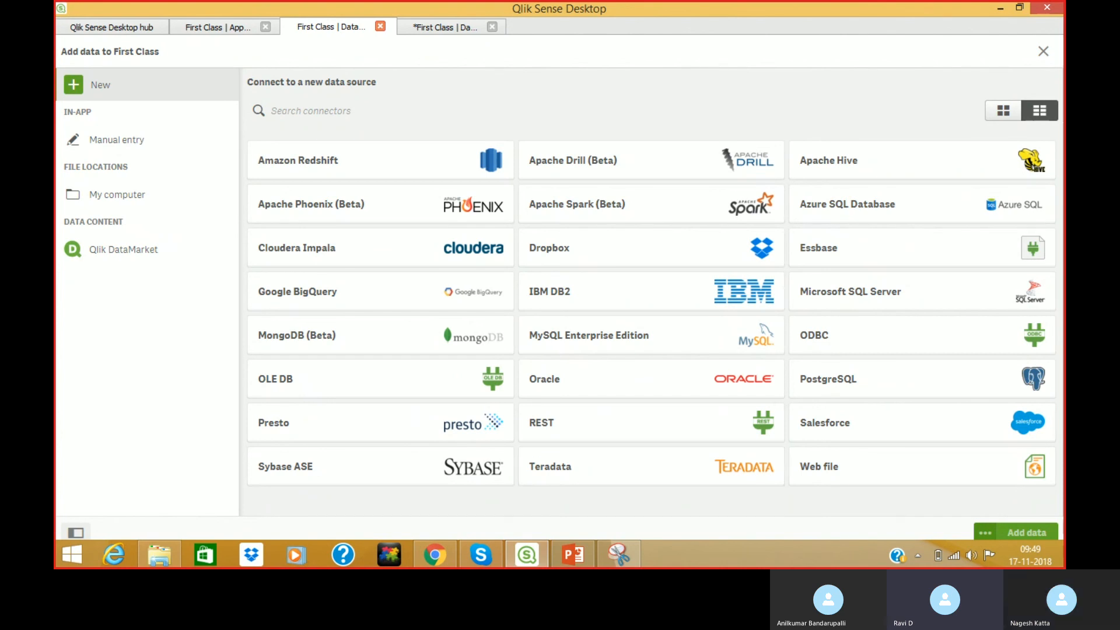
Drag Transact.csv from the Data Sources folder into Qlik to preview it as comma-delimited data.
{"action": "left_click", "coordinate": [159, 554]}
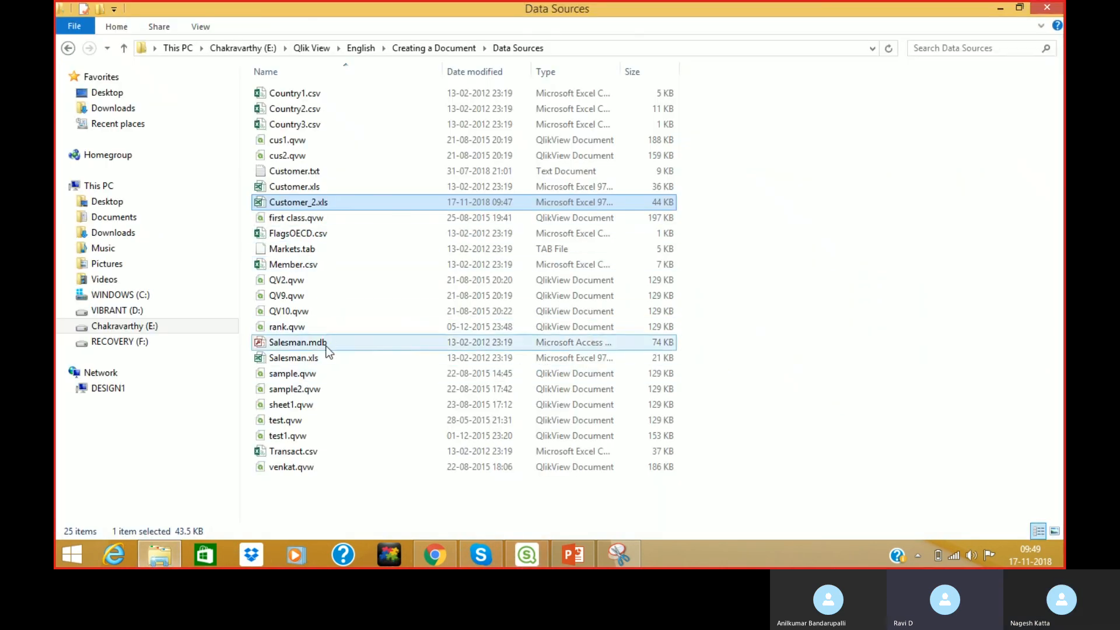
{"action": "left_click", "coordinate": [311, 457]}
{"action": "left_click_drag", "start_coordinate": [311, 461], "coordinate": [527, 317]}
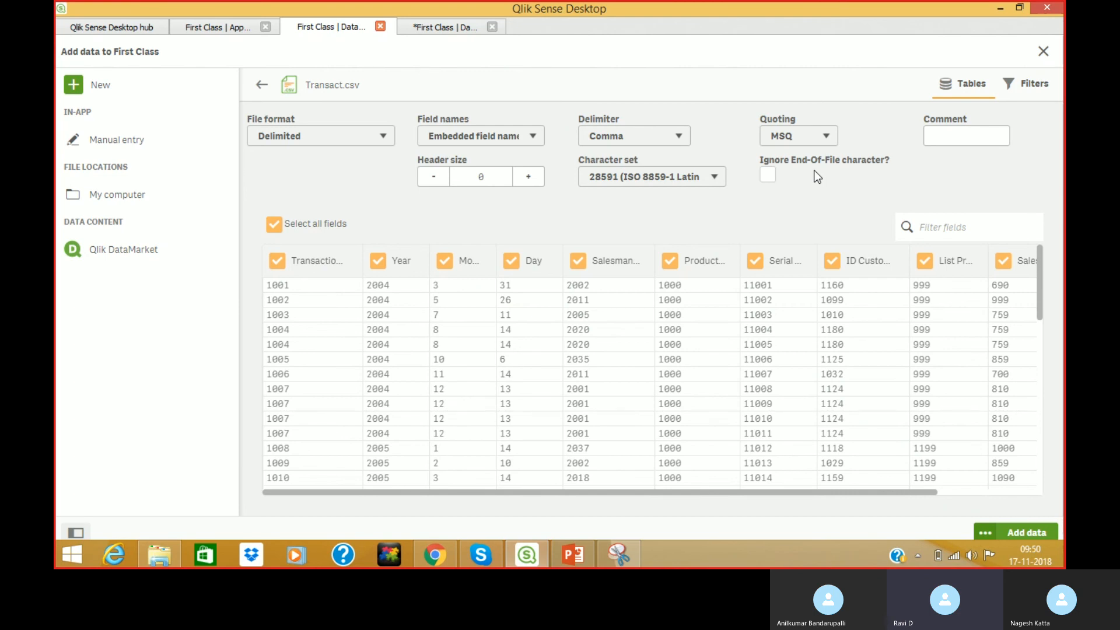
Toggle Ignore end-of-file character on and off, then comment the Transact table 'Sales Table'.
{"action": "left_click", "coordinate": [768, 174]}
{"action": "left_click", "coordinate": [768, 176]}
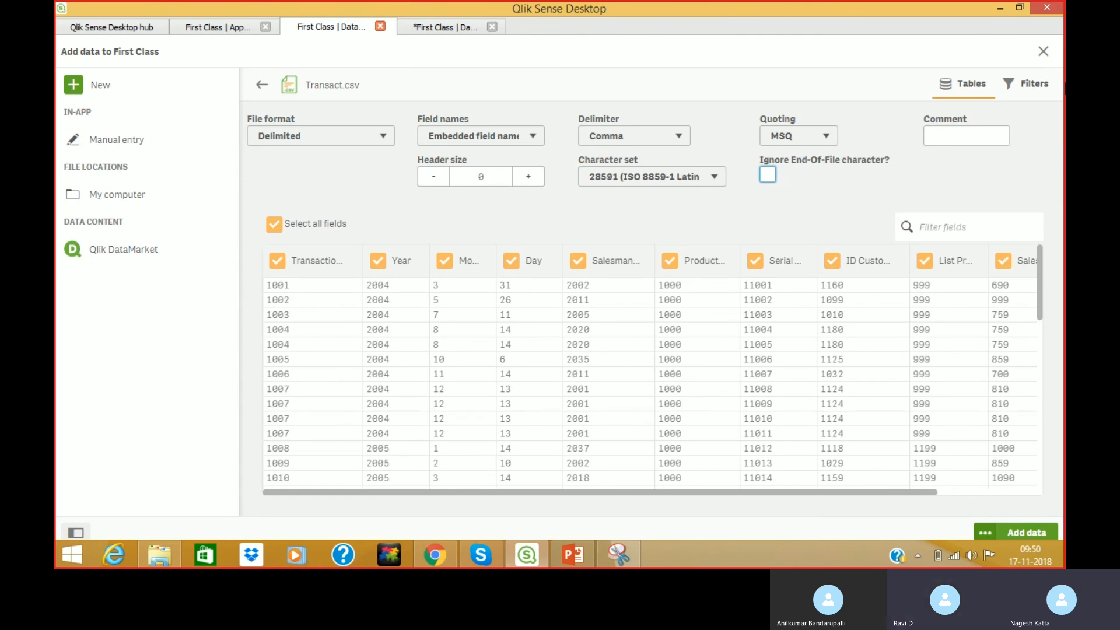
{"action": "left_click", "coordinate": [953, 130]}
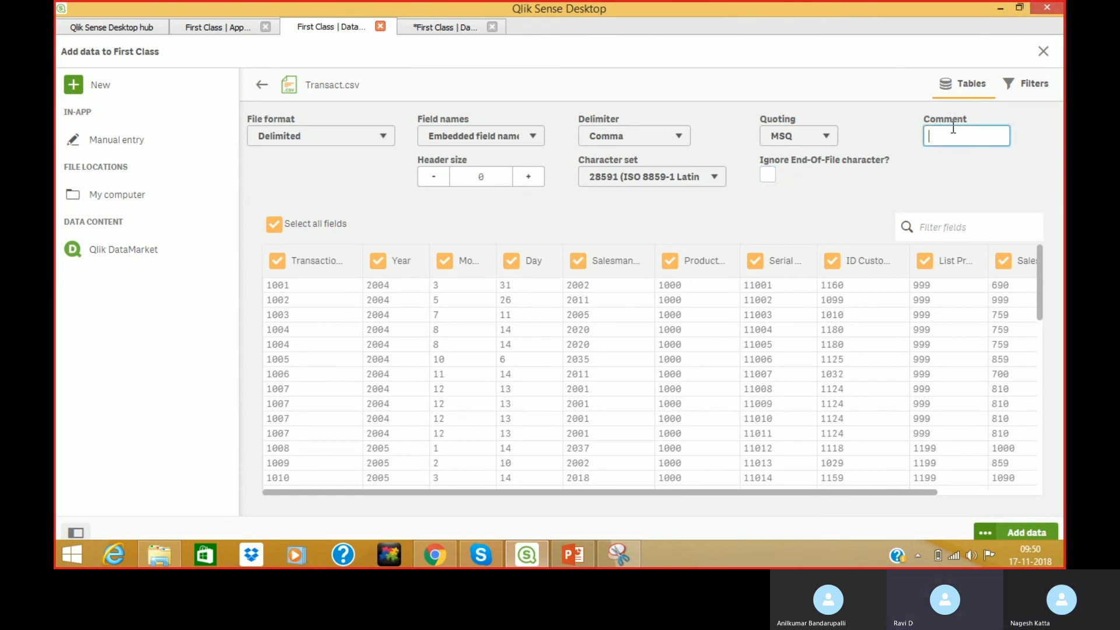
{"action": "type", "text": "Sales Table"}
Add the Transact table, load the data into First Class, and close the success message.
{"action": "left_click", "coordinate": [1028, 533]}
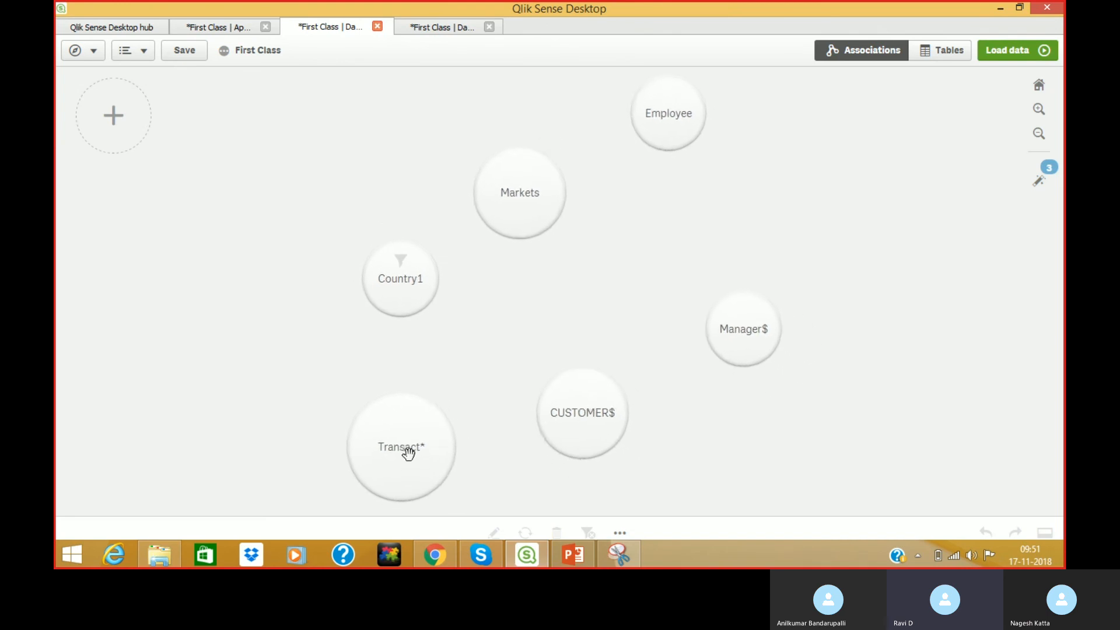
{"action": "left_click", "coordinate": [986, 49]}
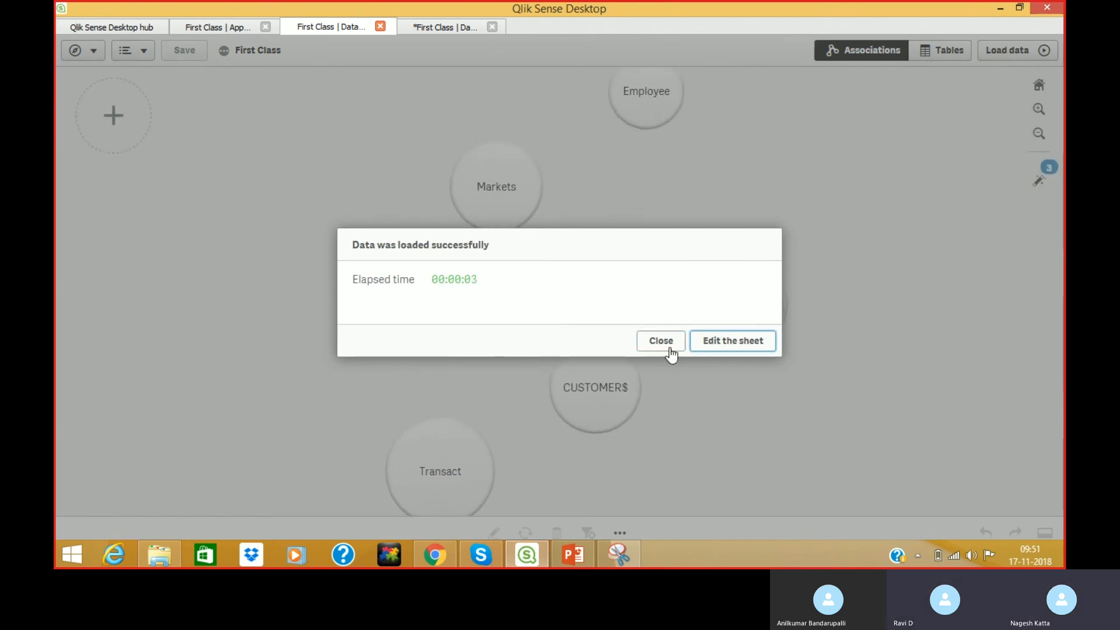
{"action": "left_click", "coordinate": [667, 344]}
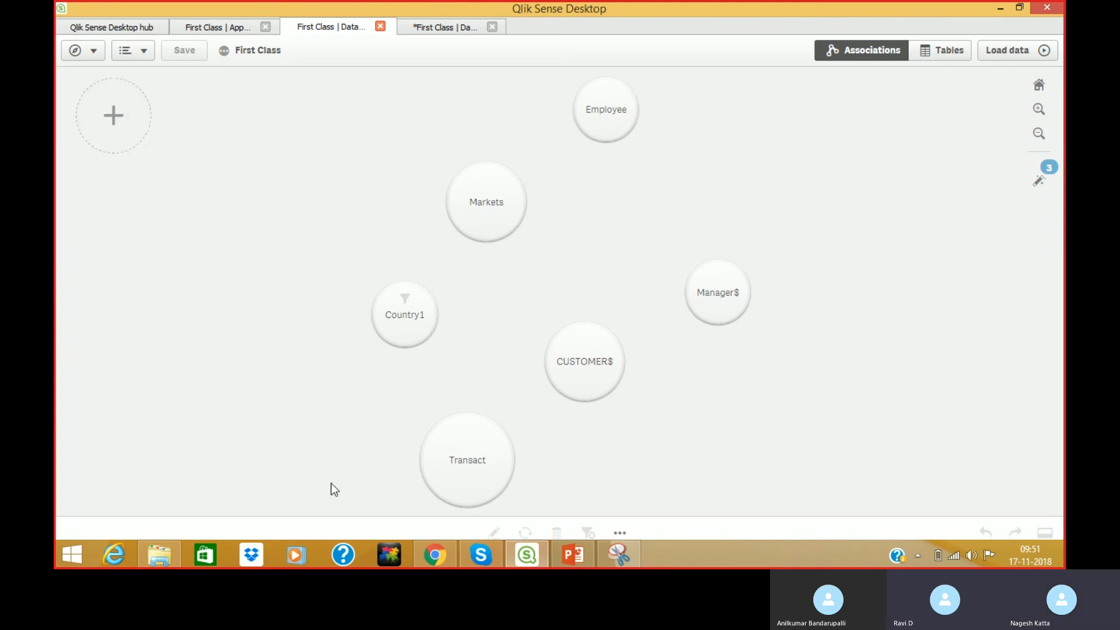
In a new Chrome tab, Google 'sql server download'.
{"action": "left_click", "coordinate": [425, 545]}
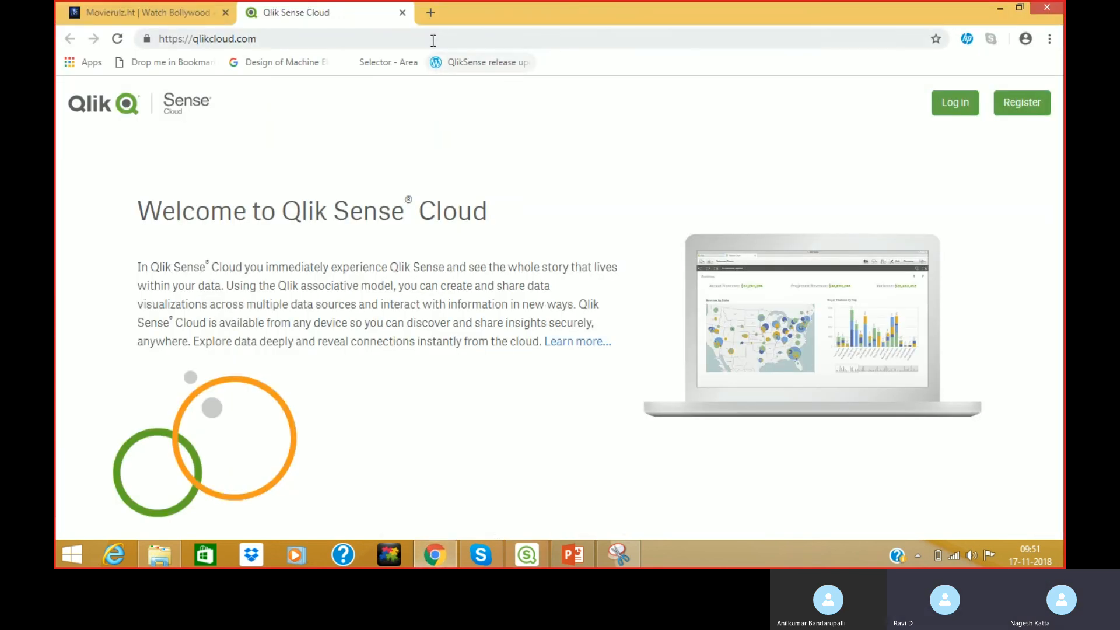
{"action": "left_click", "coordinate": [429, 13]}
{"action": "type", "text": "gooogle.com"}
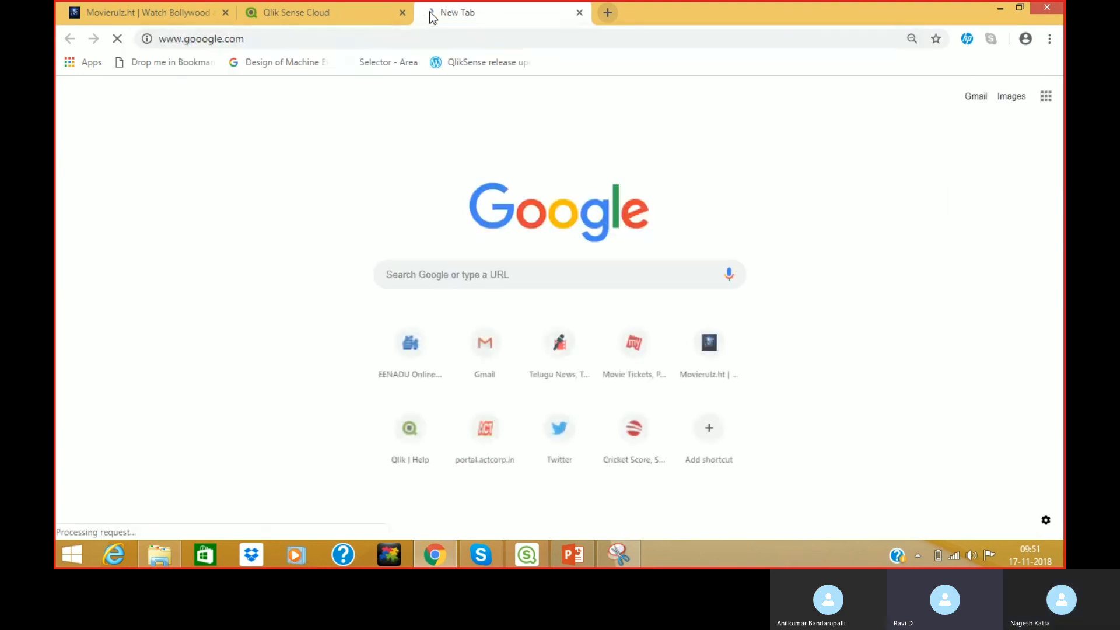
{"action": "key", "text": "Return"}
{"action": "type", "text": "mic"}
{"action": "key", "text": "BackSpace"}
{"action": "key", "text": "BackSpace"}
{"action": "key", "text": "BackSpace"}
{"action": "type", "text": "sql "}
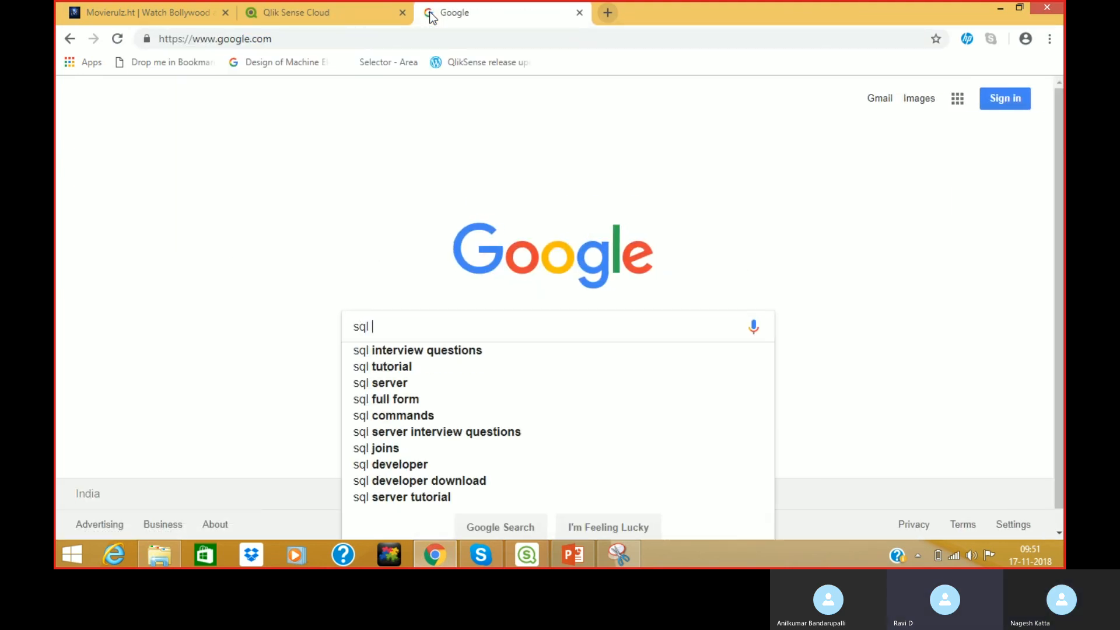
{"action": "type", "text": "server do"}
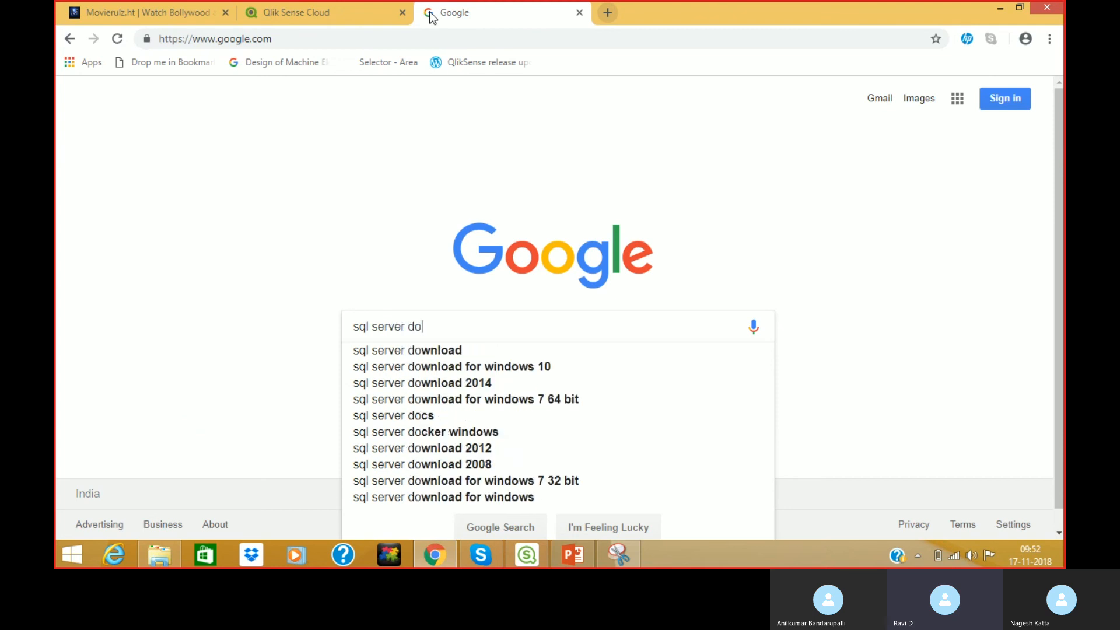
{"action": "type", "text": "wnload"}
{"action": "key", "text": "Return"}
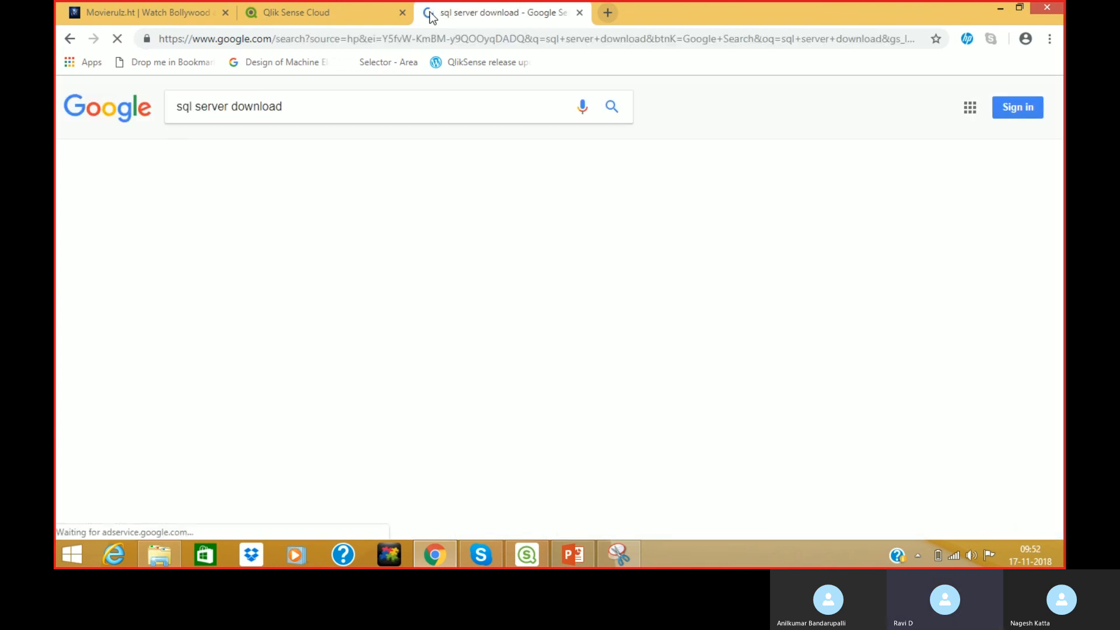
Open Microsoft's SQL Server Downloads page, choose the Developer edition download, and select its URL.
{"action": "left_click", "coordinate": [281, 219]}
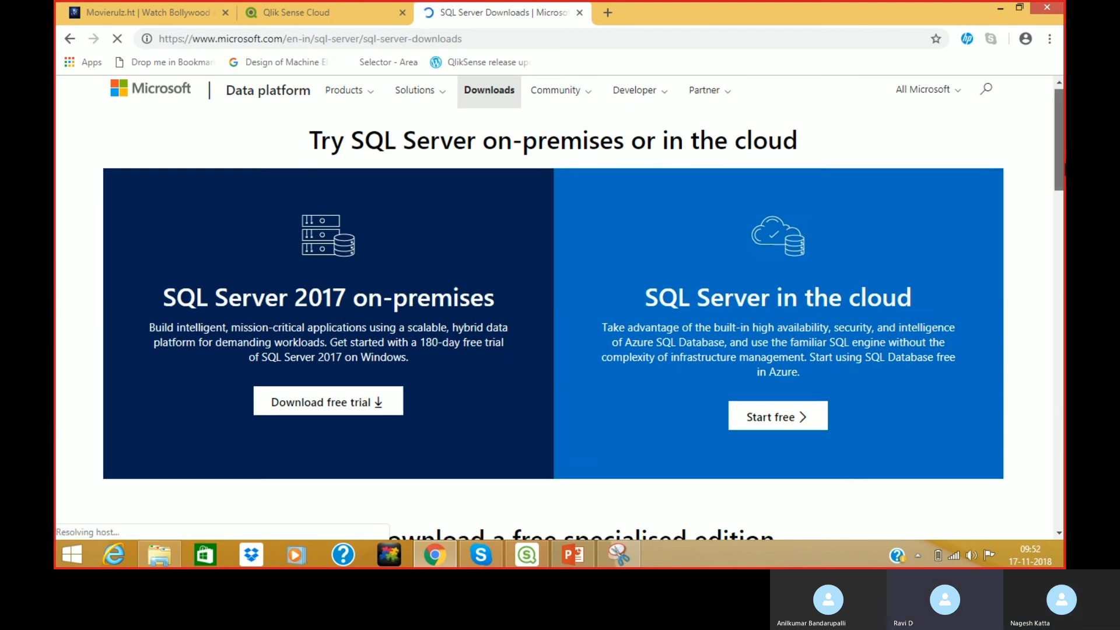
{"action": "scroll", "coordinate": [394, 350], "scroll_direction": "down", "scroll_amount": 7}
{"action": "left_click_drag", "start_coordinate": [1064, 263], "coordinate": [1064, 259]}
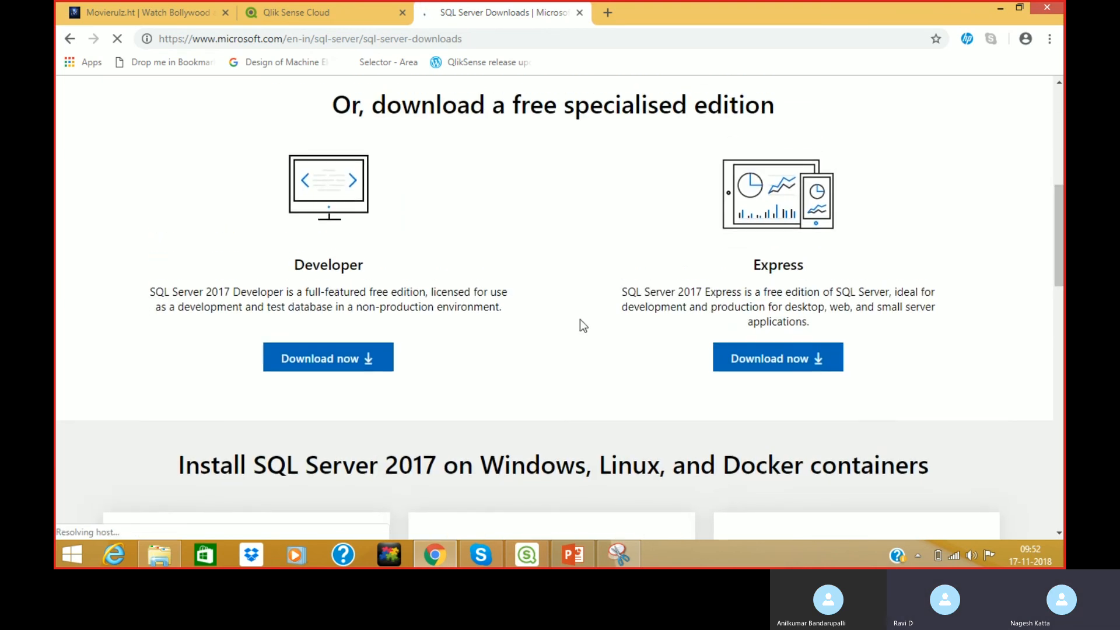
{"action": "left_click", "coordinate": [337, 360]}
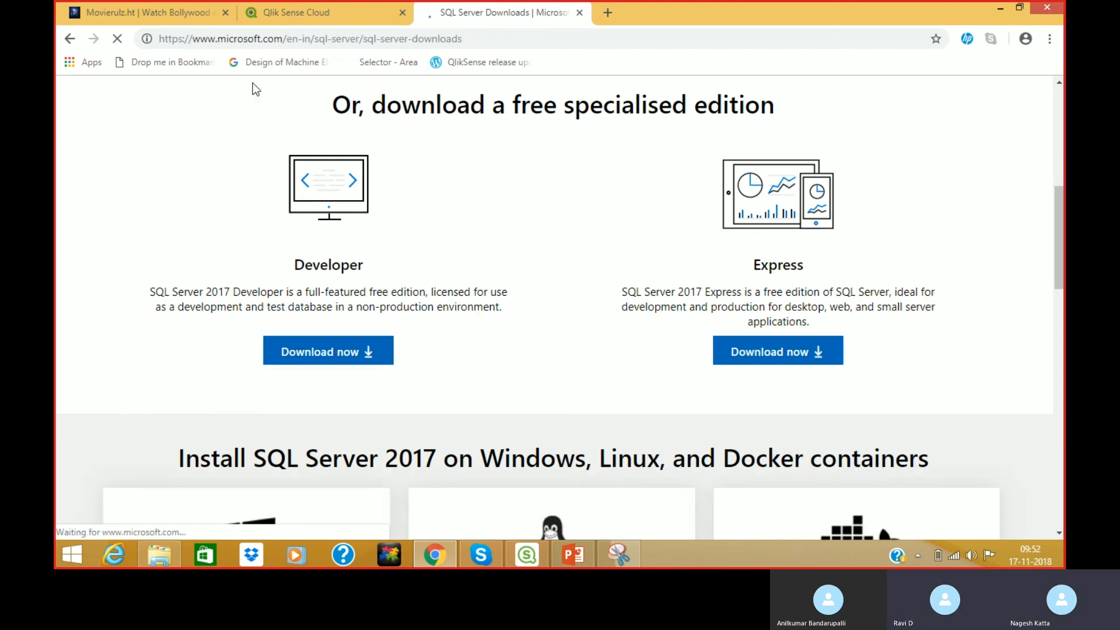
{"action": "left_click", "coordinate": [300, 43]}
{"action": "key", "text": "ctrl+c"}
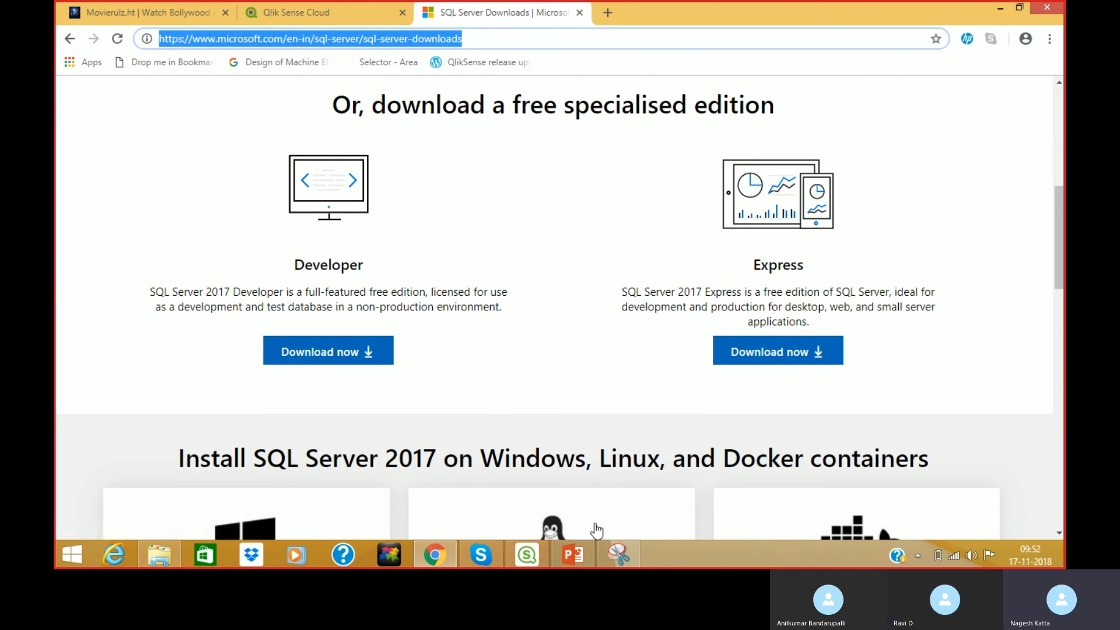
{"action": "left_click", "coordinate": [481, 554]}
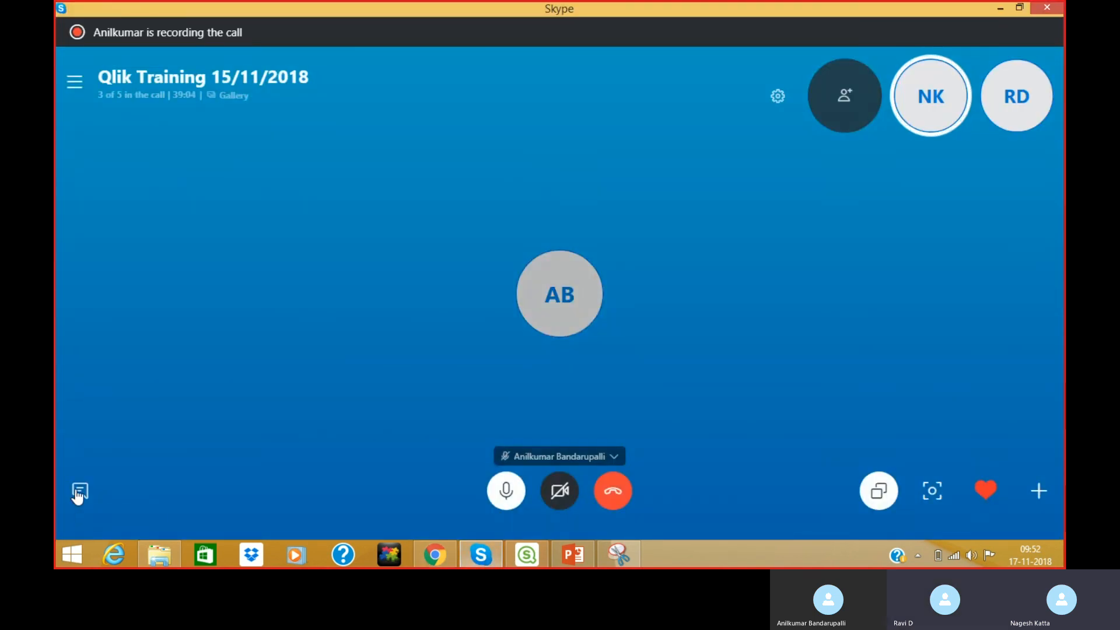
Paste and send the SQL Server Downloads link in the Skype call chat, then dismiss the battery warning.
{"action": "left_click", "coordinate": [79, 493]}
{"action": "left_click", "coordinate": [171, 500]}
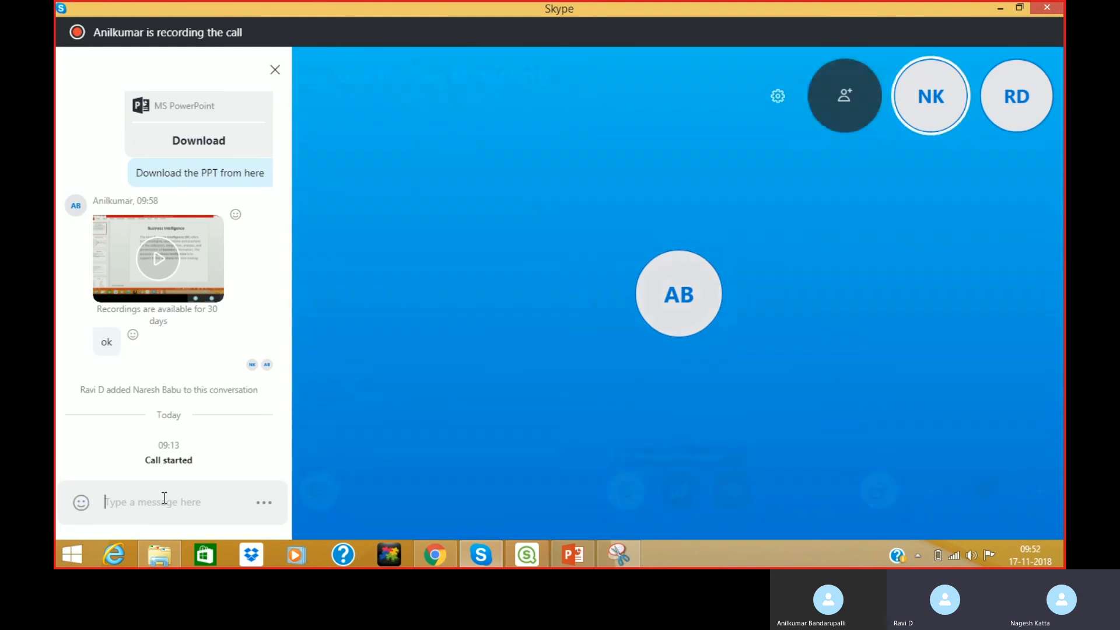
{"action": "key", "text": "ctrl+v"}
{"action": "key", "text": "Return"}
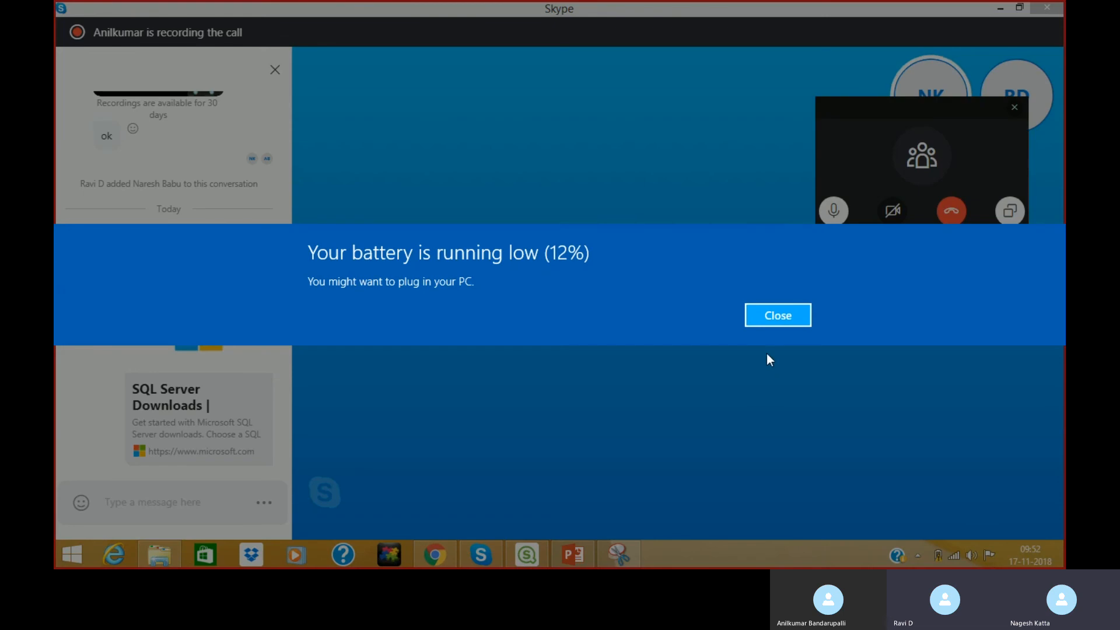
{"action": "left_click", "coordinate": [776, 318]}
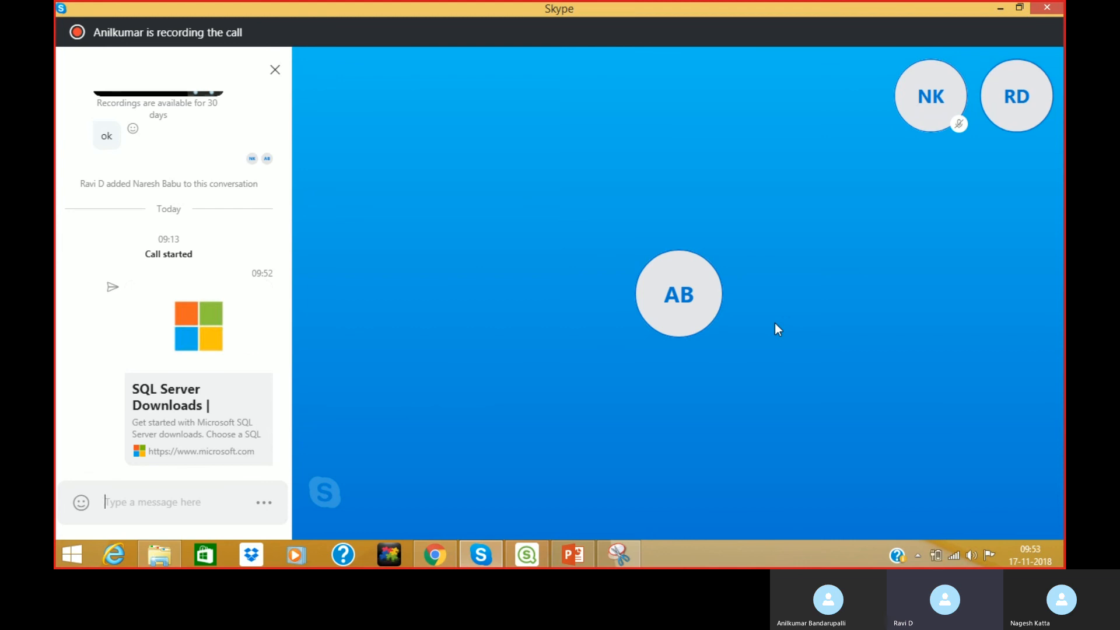
Return to Qlik Sense, close the Skype call controls, and open the Add data connector list.
{"action": "mouse_move", "coordinate": [859, 521]}
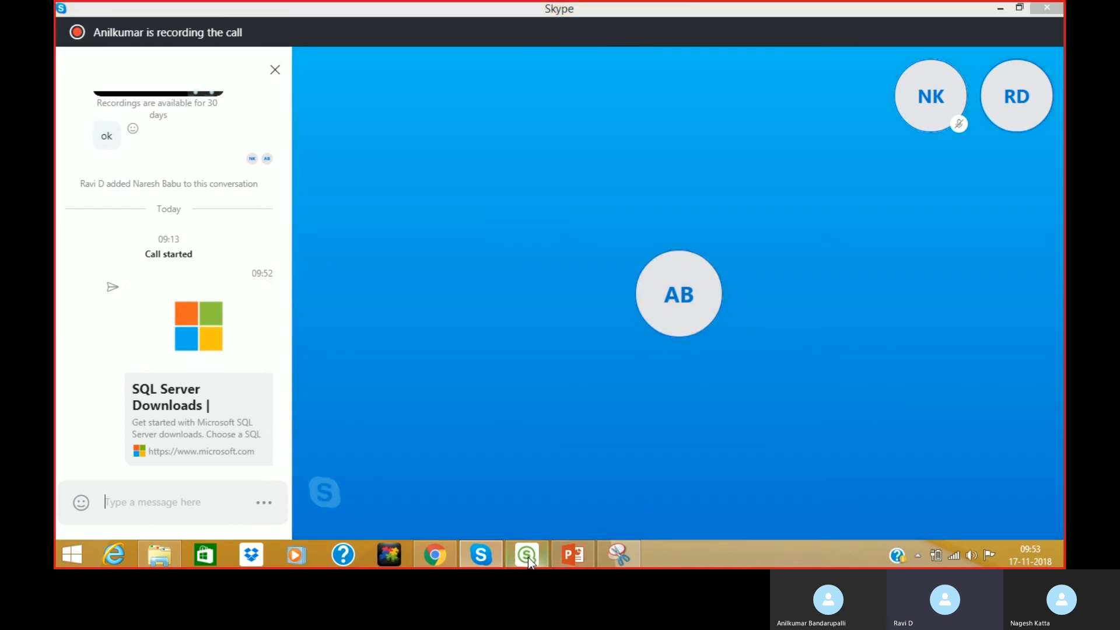
{"action": "left_click", "coordinate": [528, 558]}
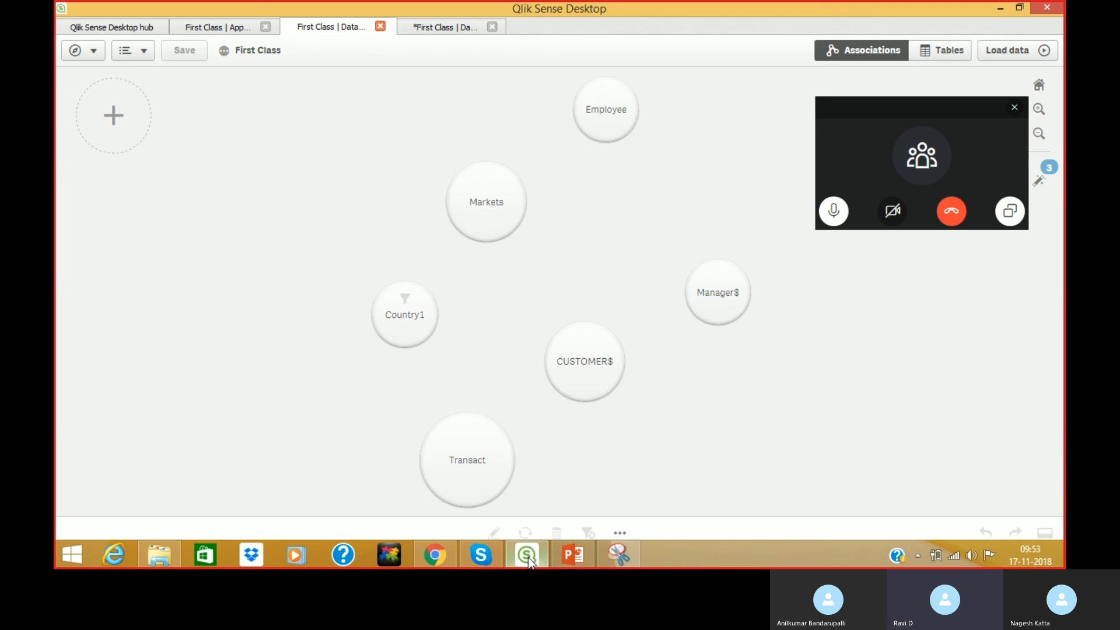
{"action": "left_click", "coordinate": [1014, 107]}
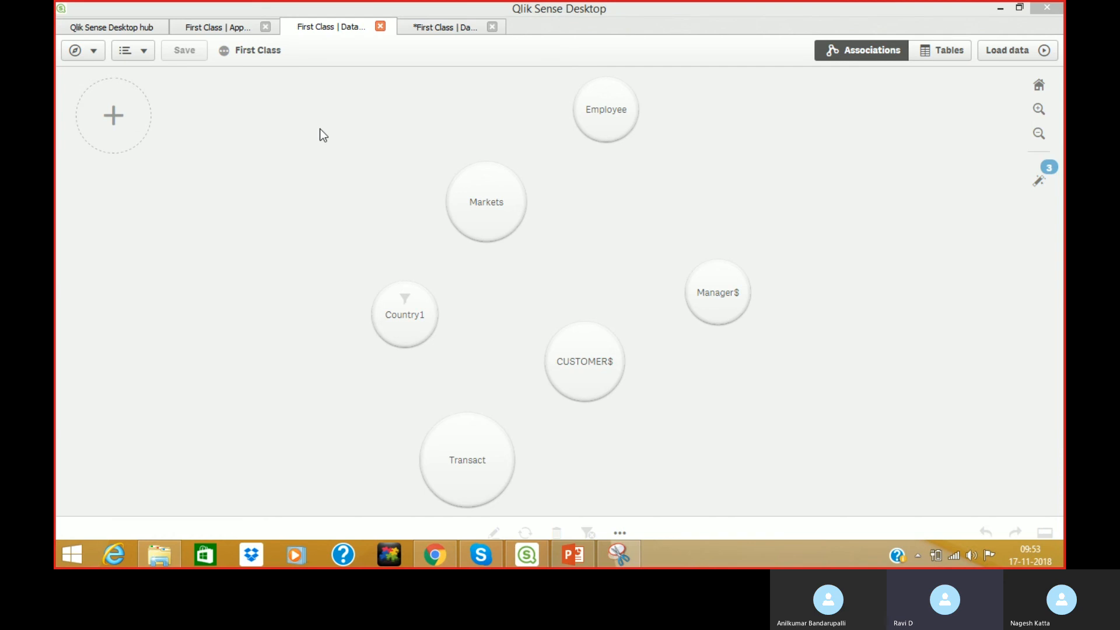
{"action": "left_click", "coordinate": [118, 120]}
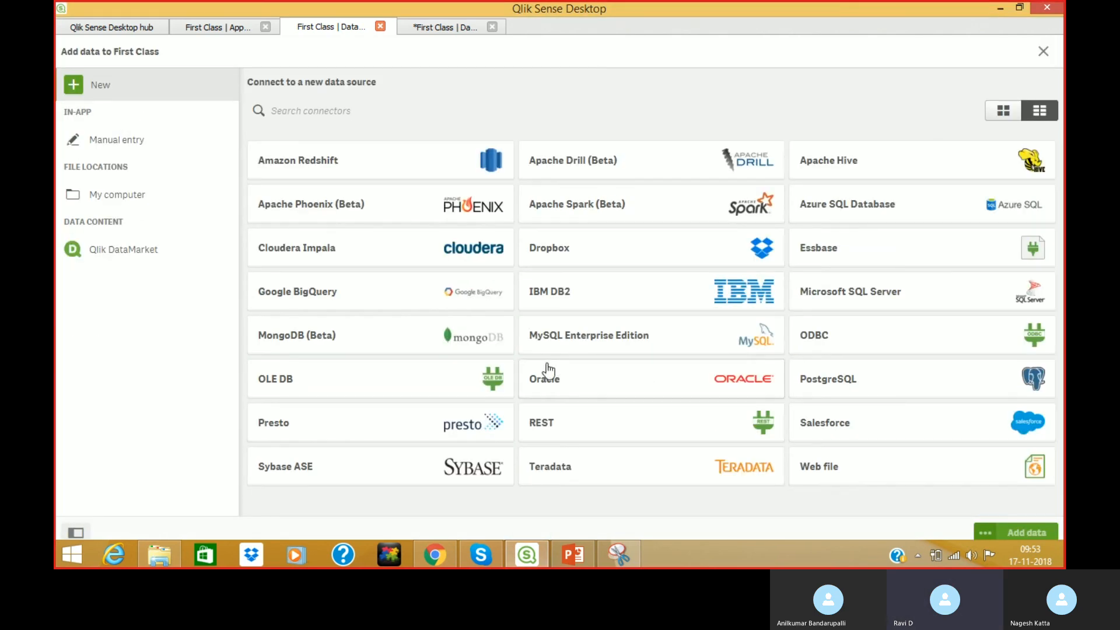
Choose the Microsoft SQL Server connector and click into the Server field of the new connection form.
{"action": "left_click", "coordinate": [915, 295]}
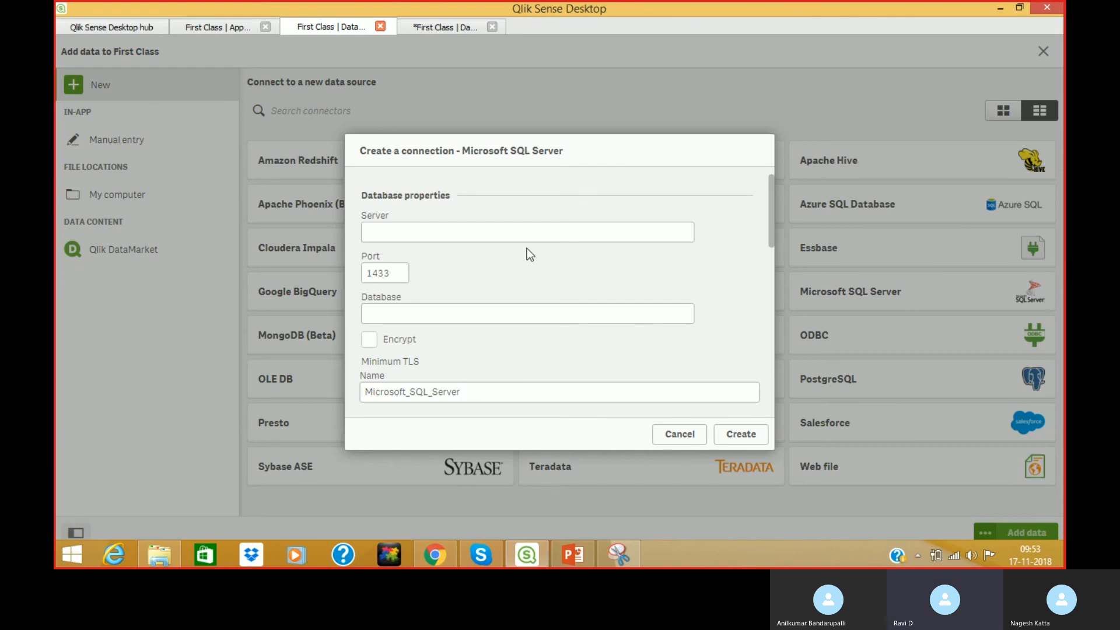
{"action": "left_click", "coordinate": [477, 234]}
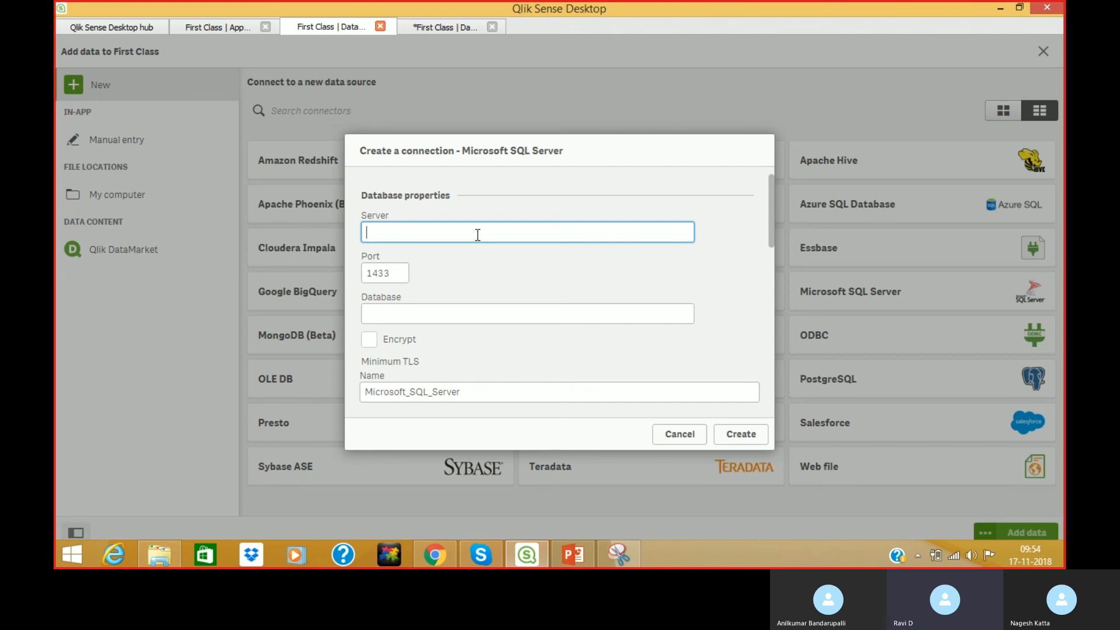
Search the Start screen for 'ssms' to find SQL Server Management Studio 17.
{"action": "key", "text": "super"}
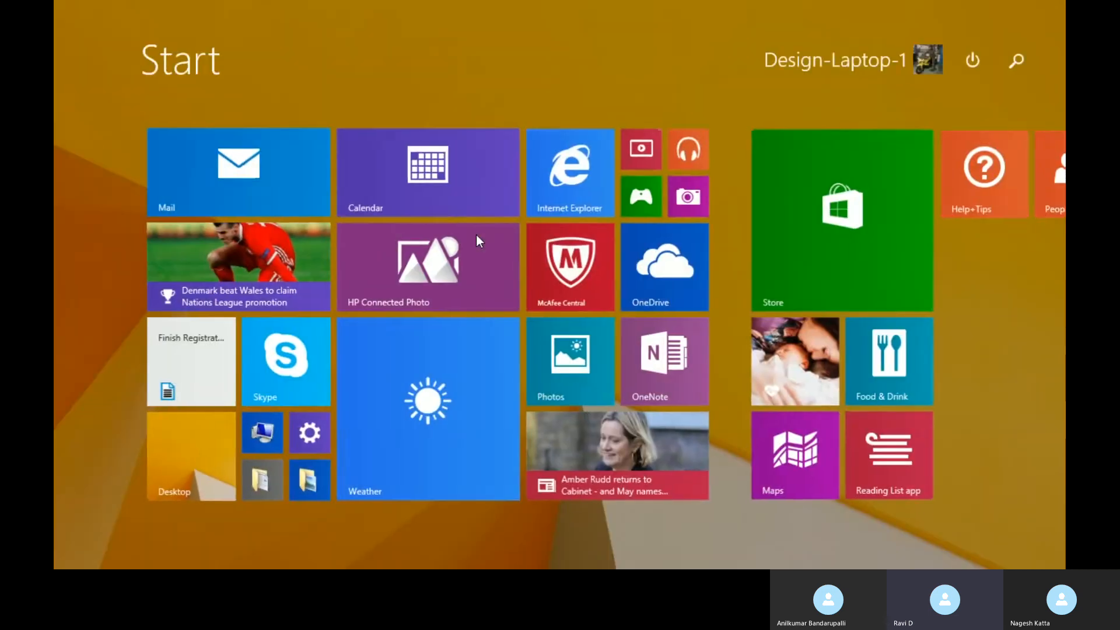
{"action": "type", "text": "ssms"}
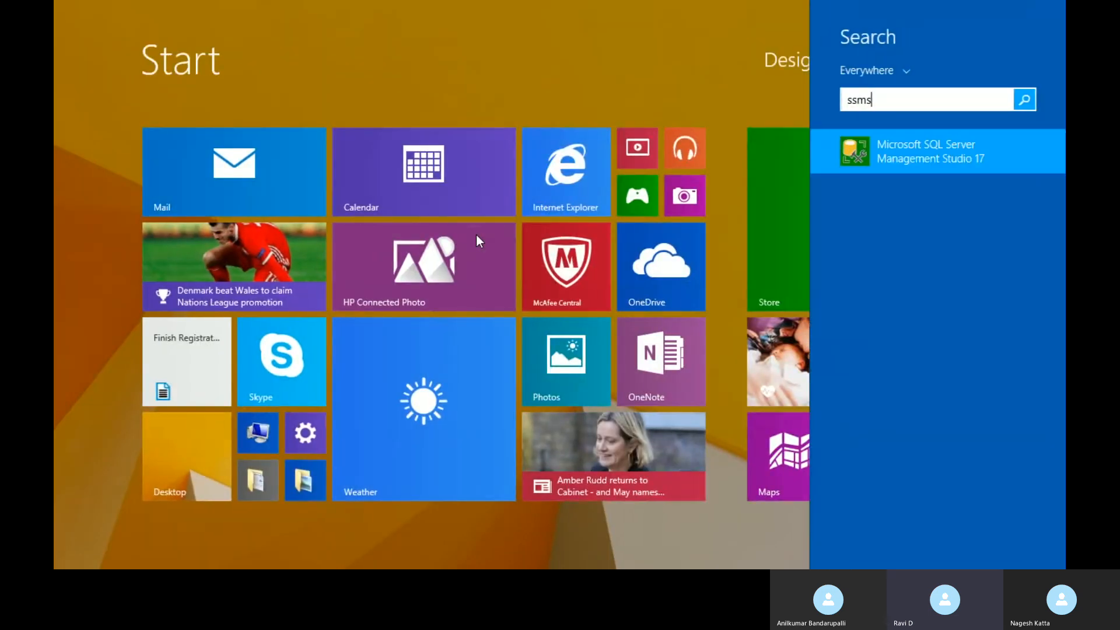
{"action": "key", "text": "Escape"}
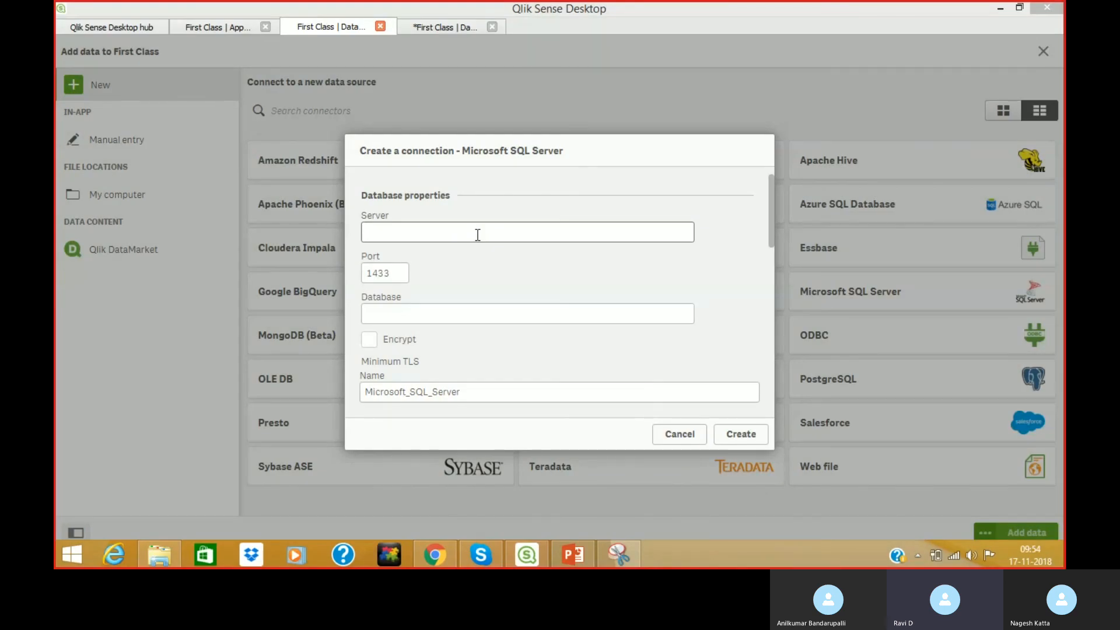
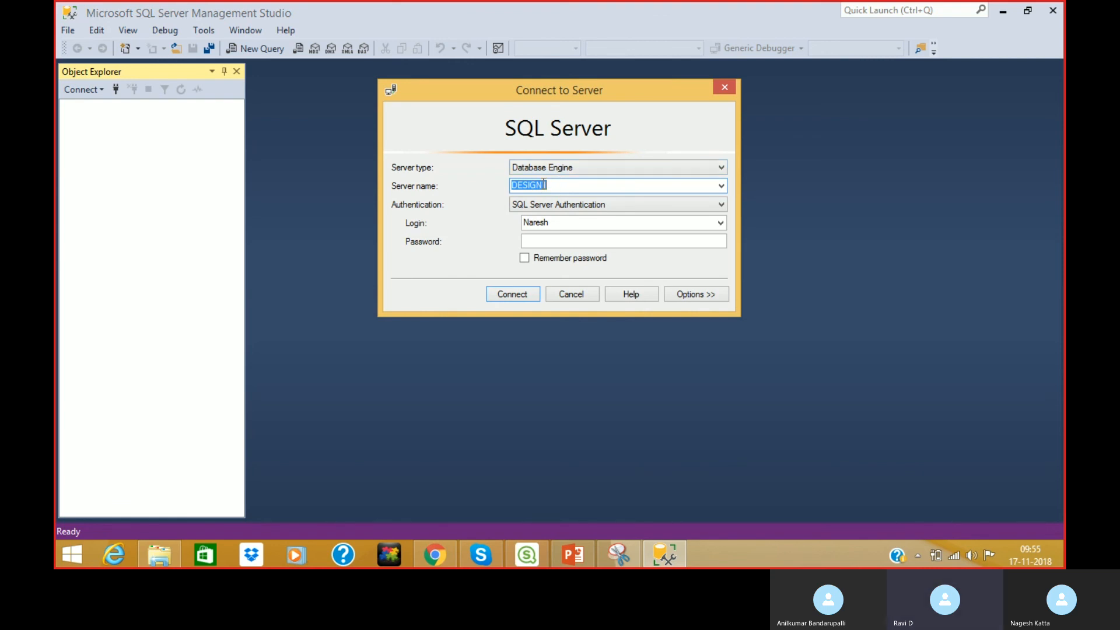
Connect SSMS to DESIGN1 with a different SQL login and dismiss the update notice.
{"action": "left_click", "coordinate": [559, 222]}
{"action": "type", "text": "Qlik_User"}
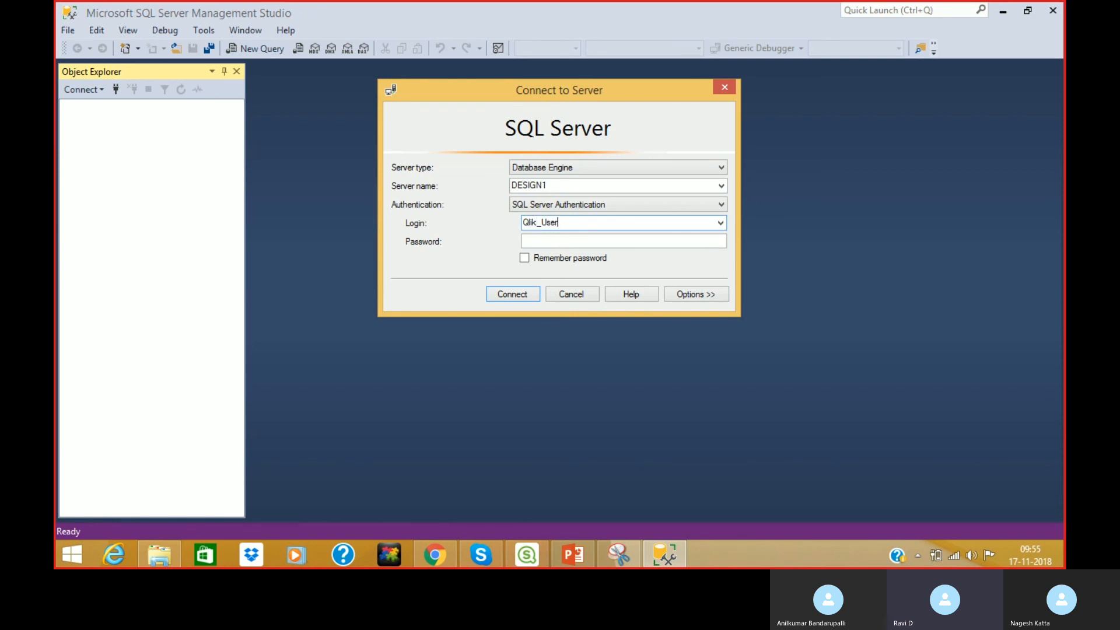
{"action": "type", "text": "*****"}
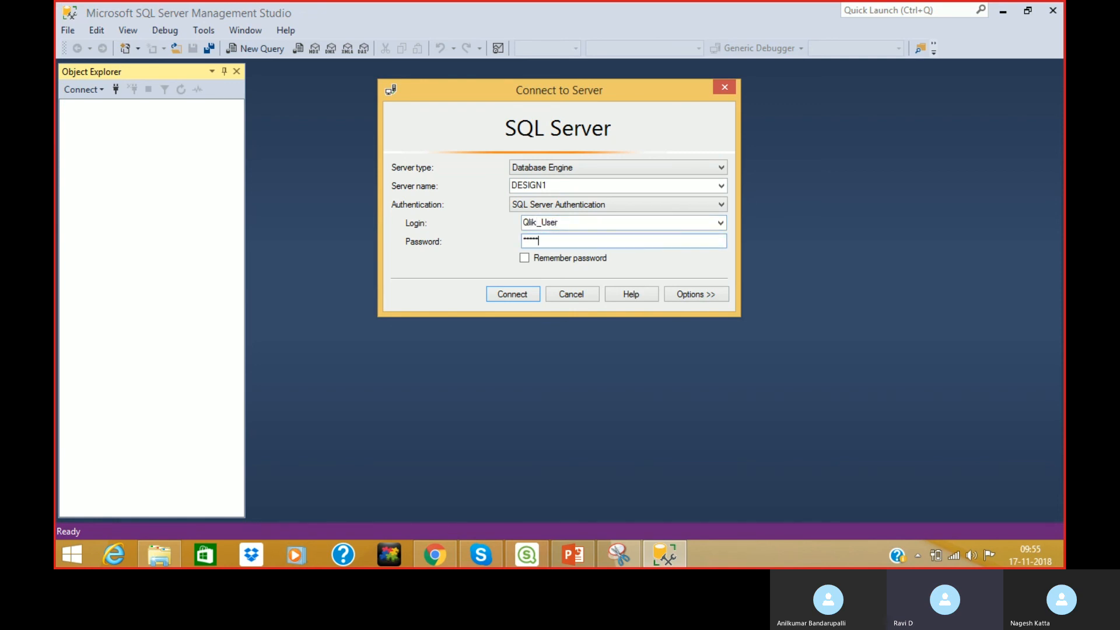
{"action": "key", "text": "Return"}
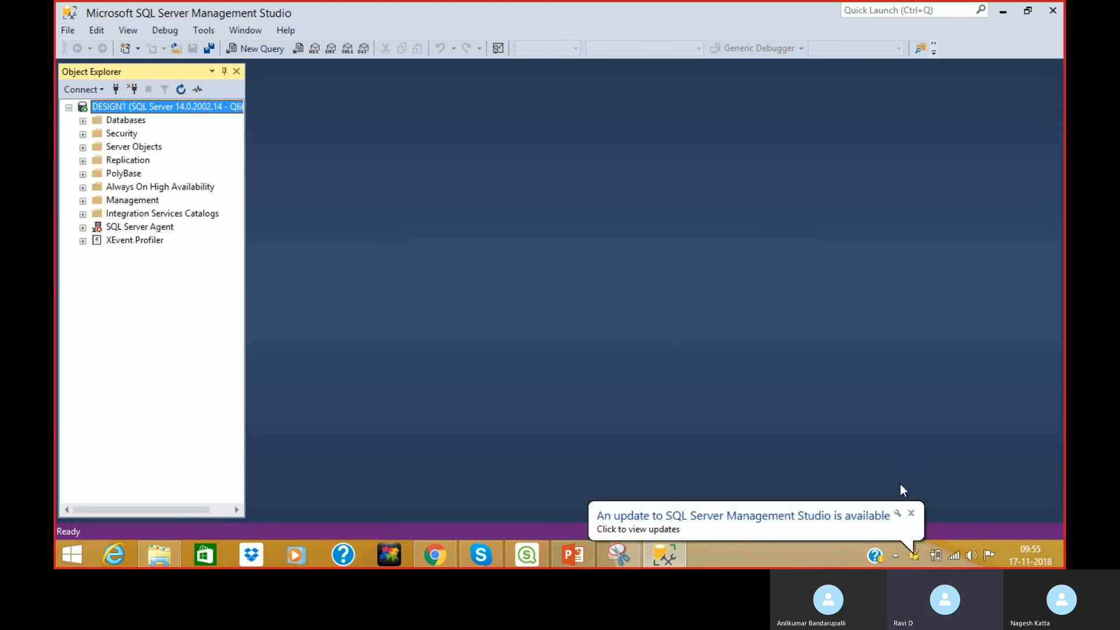
{"action": "left_click", "coordinate": [912, 512]}
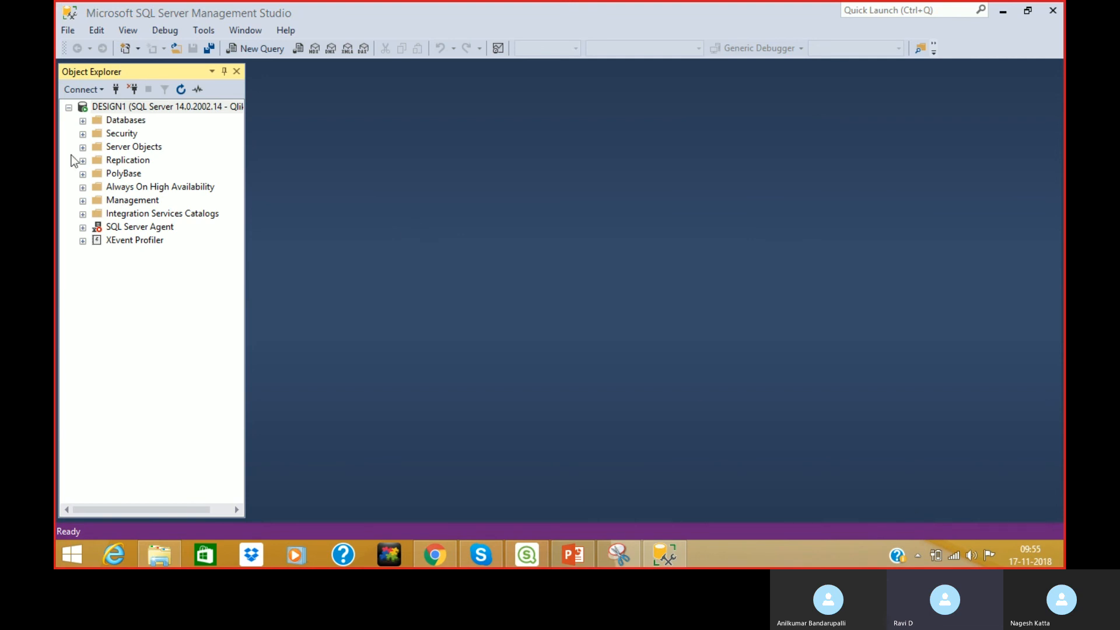
Expand Databases > Qlik > Tables to list the Qlik tables, then minimize SSMS.
{"action": "left_click", "coordinate": [82, 120]}
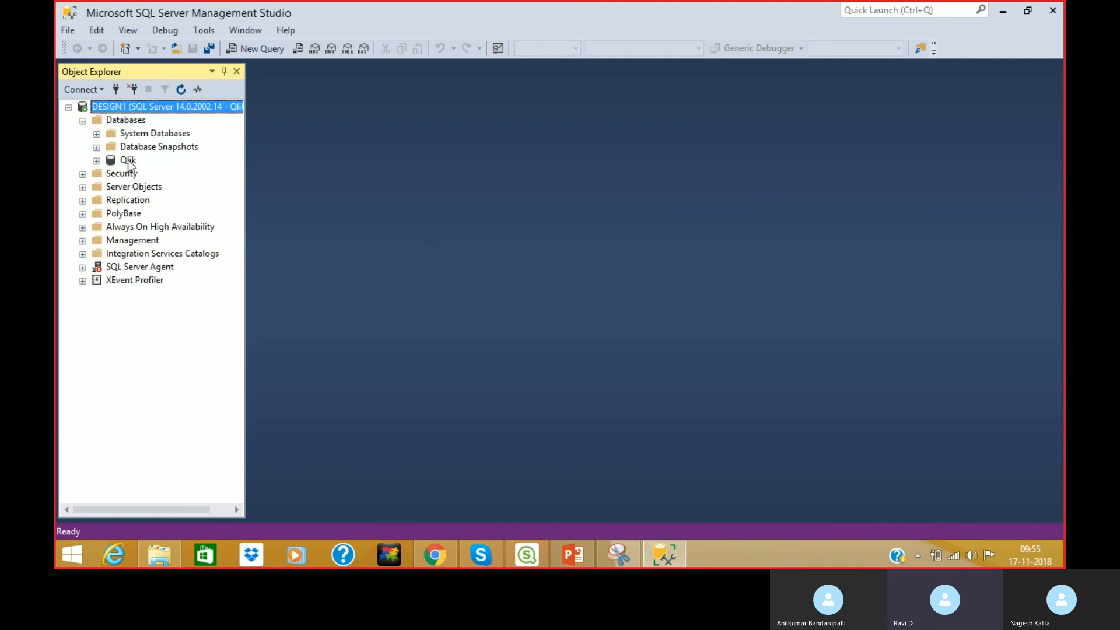
{"action": "left_click", "coordinate": [97, 160]}
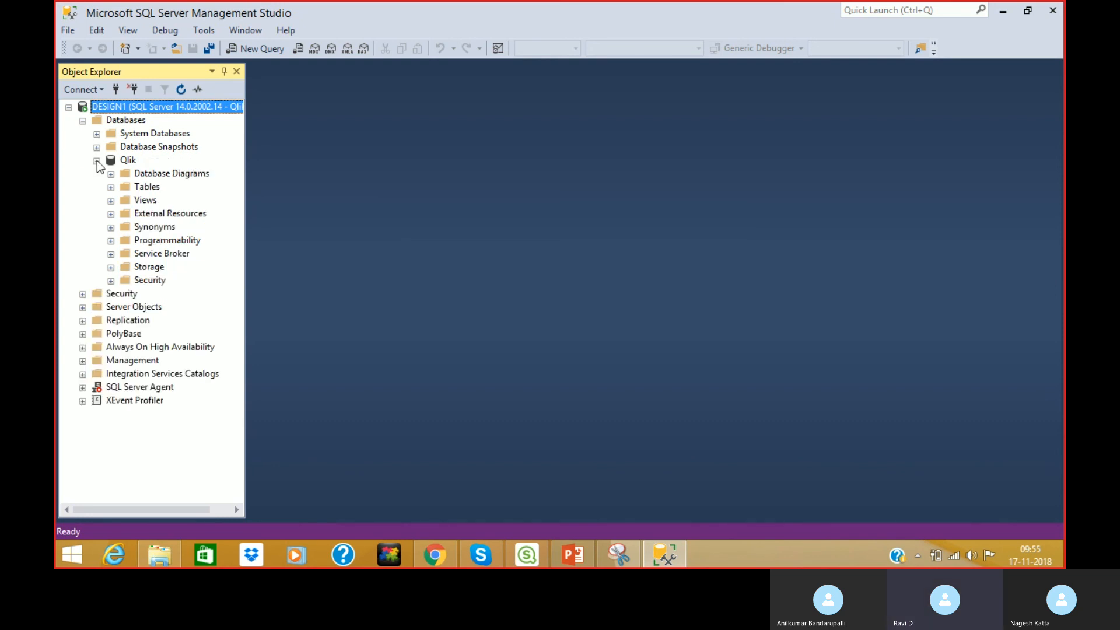
{"action": "left_click", "coordinate": [111, 187]}
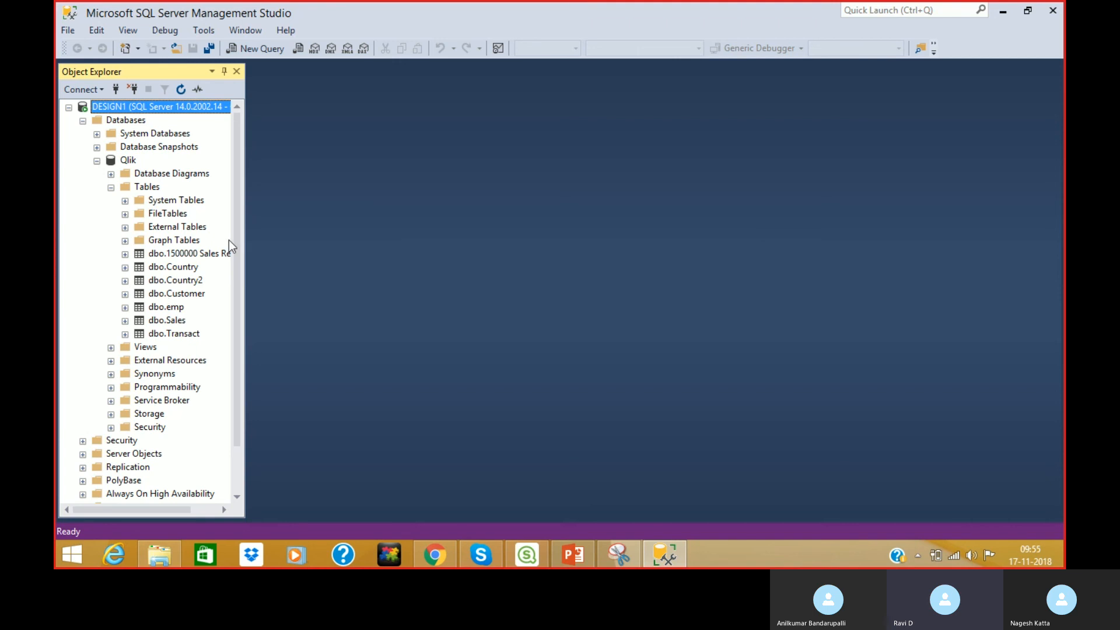
{"action": "left_click", "coordinate": [1003, 12]}
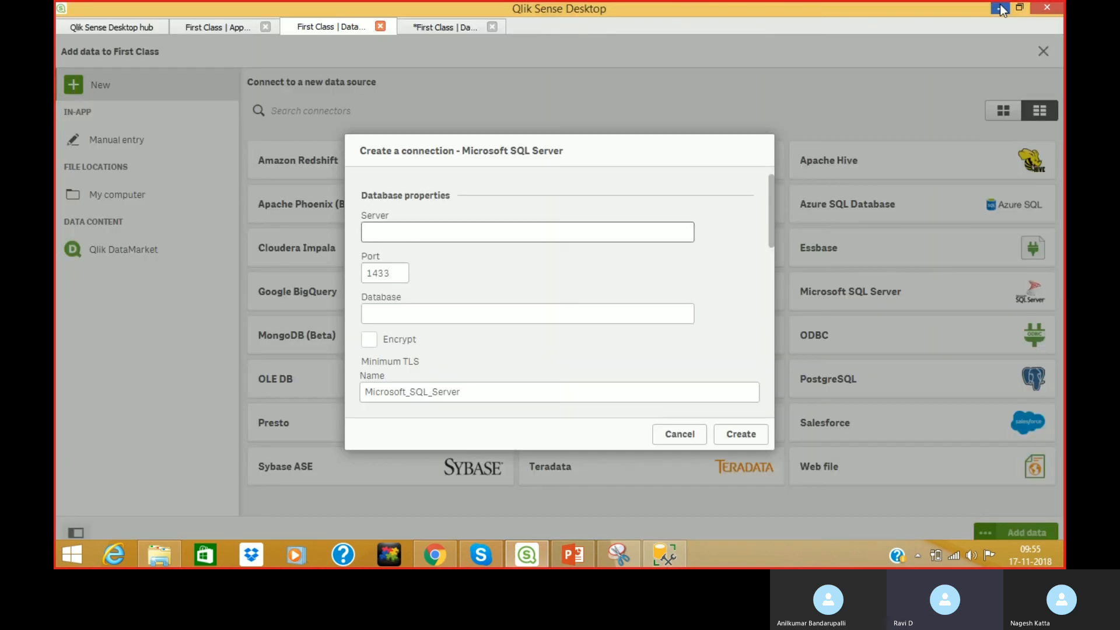
Enter server DESIGN1 and database Qlik in the SQL Server connection form.
{"action": "left_click", "coordinate": [387, 235]}
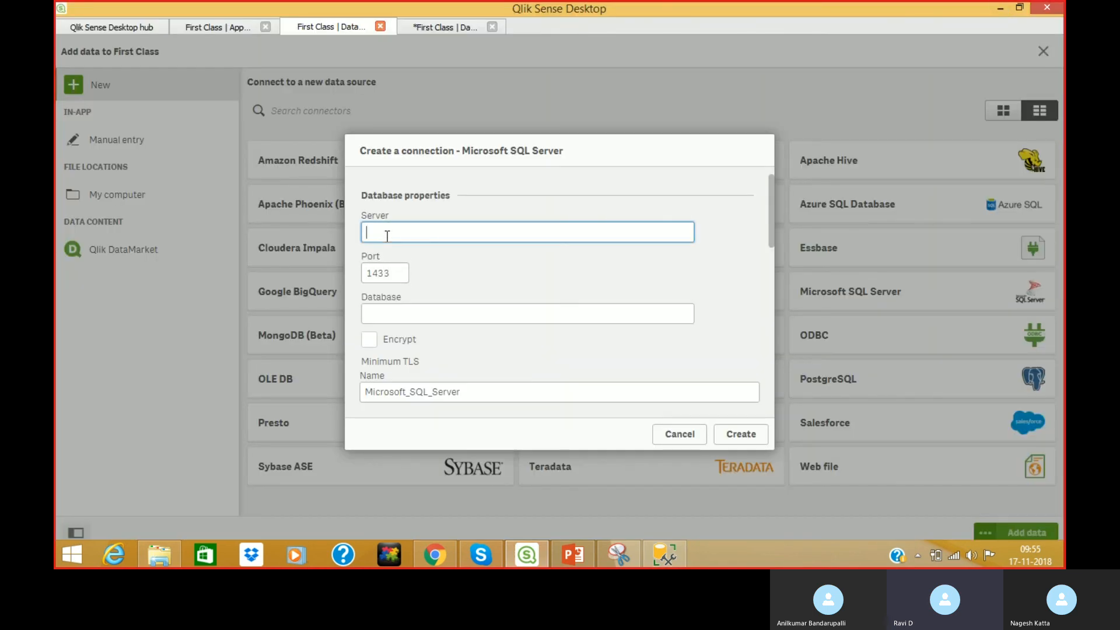
{"action": "type", "text": "DESIGN1"}
{"action": "left_click", "coordinate": [401, 306]}
{"action": "type", "text": "Qlik"}
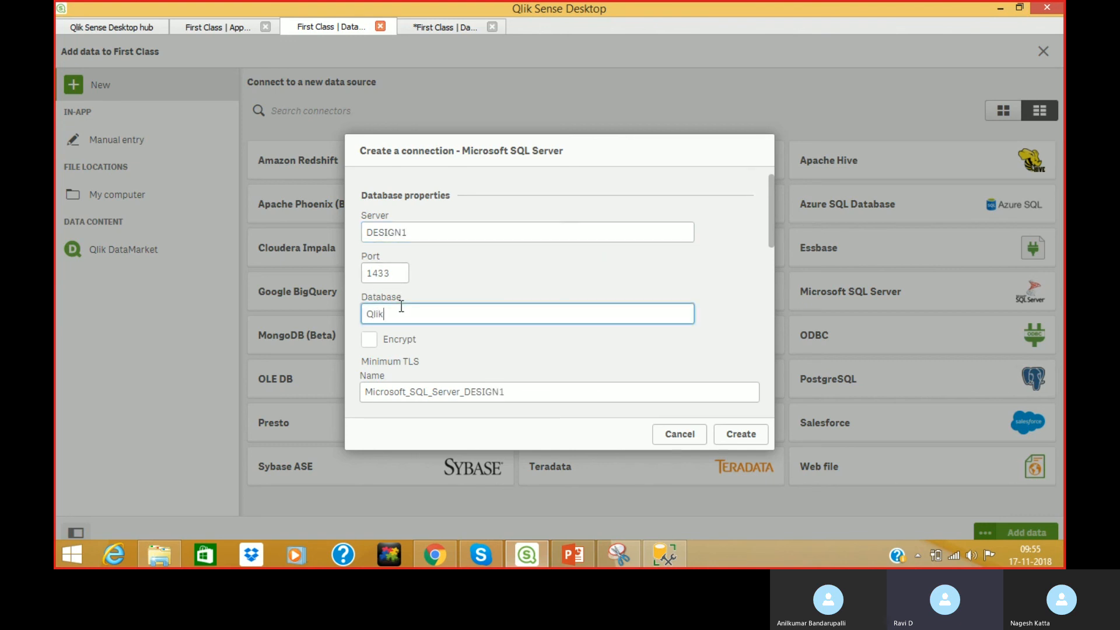
{"action": "left_click_drag", "start_coordinate": [771, 232], "coordinate": [758, 361]}
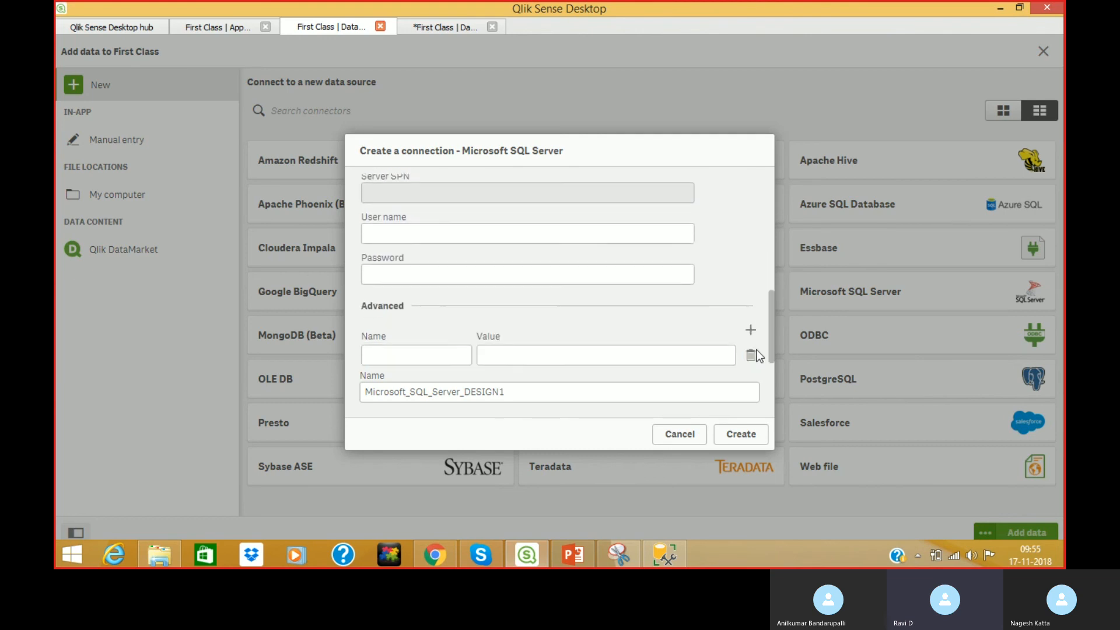
Fill in the SQL login and password, name it 'SQL Connection', and create it.
{"action": "left_click", "coordinate": [487, 237]}
{"action": "type", "text": "Qlik_User"}
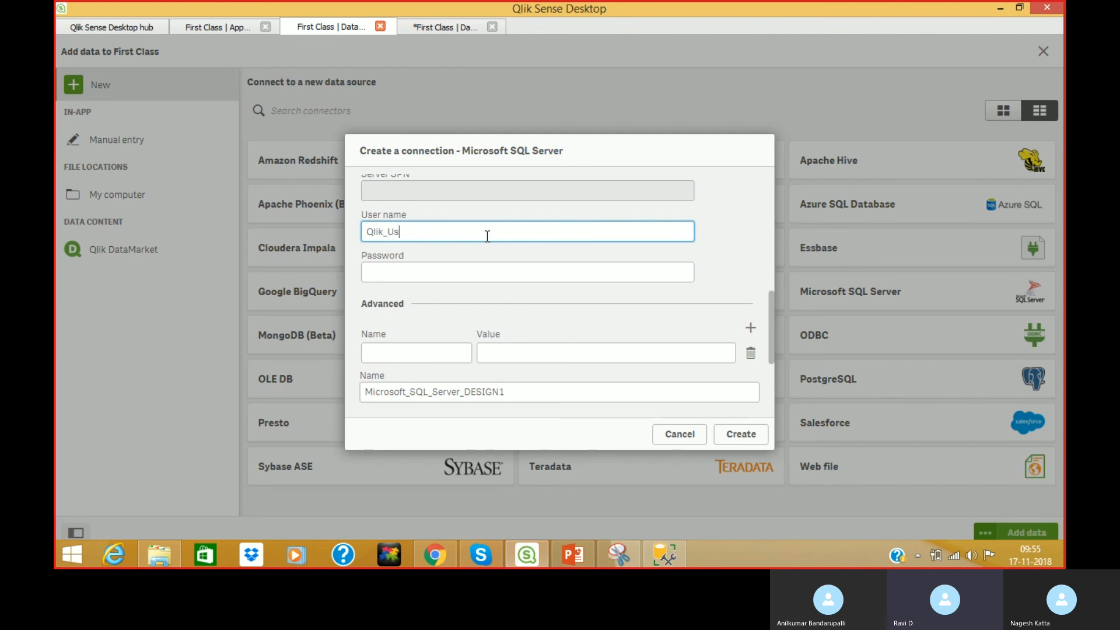
{"action": "key", "text": "Tab"}
{"action": "type", "text": "admin"}
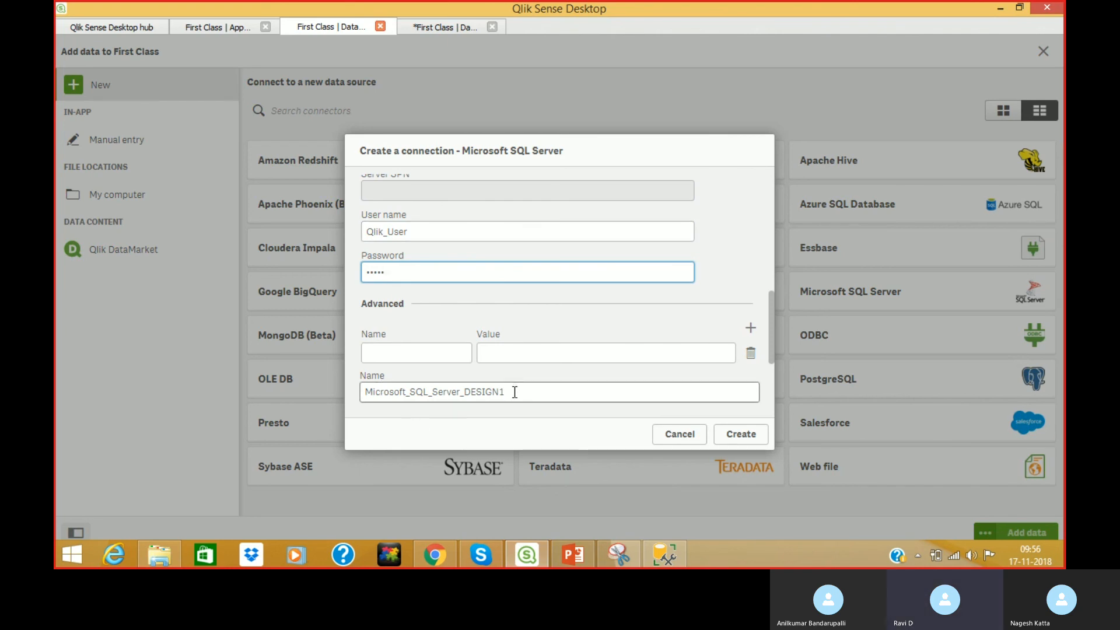
{"action": "left_click_drag", "start_coordinate": [515, 391], "coordinate": [345, 404]}
{"action": "type", "text": "SQ"}
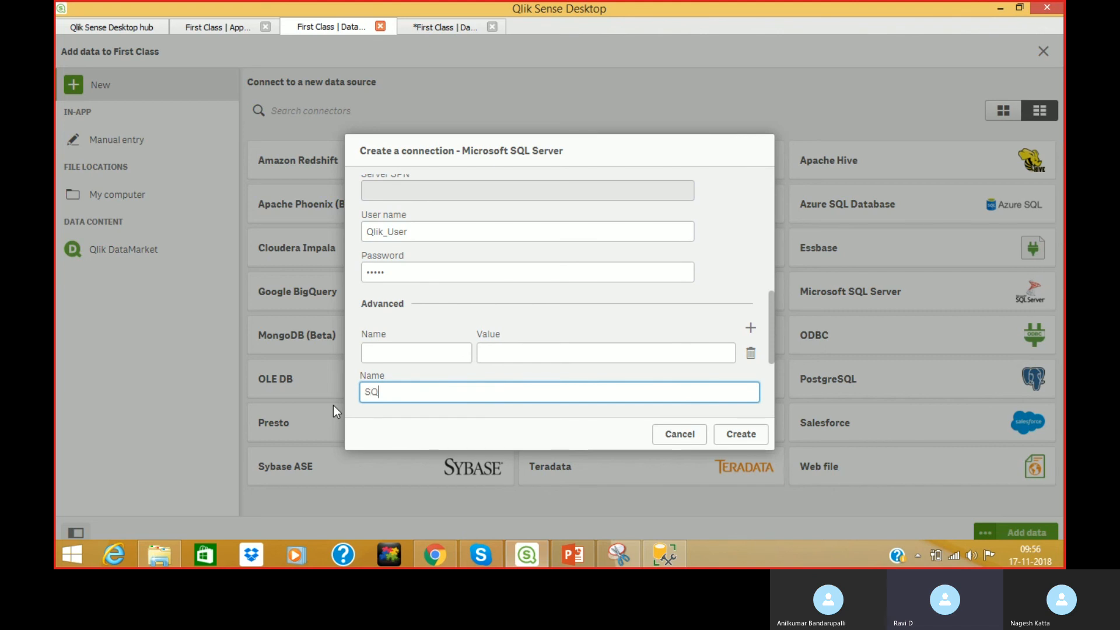
{"action": "type", "text": "L Connection"}
{"action": "left_click", "coordinate": [739, 431]}
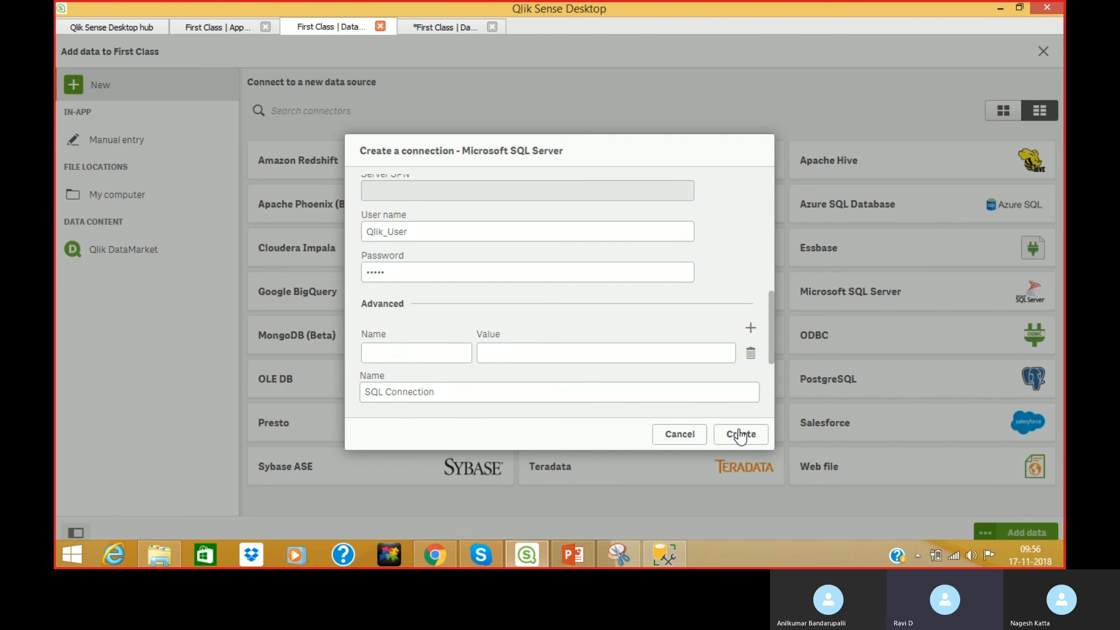
{"action": "left_click", "coordinate": [740, 434]}
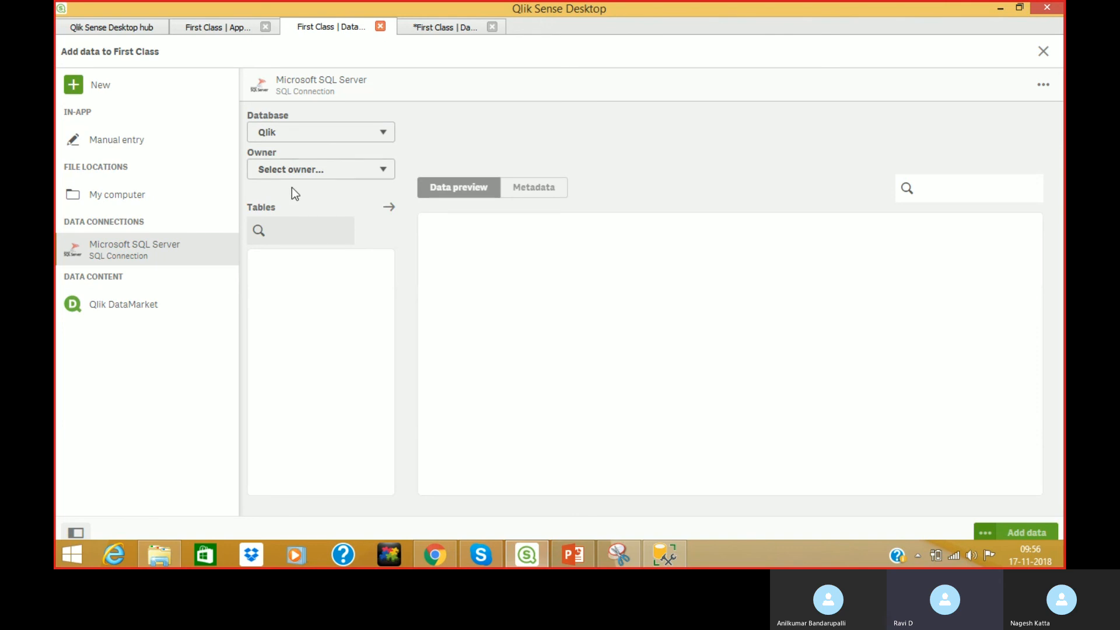
Set the owner to dbo and tick the 1500000 Sales Records table.
{"action": "left_click", "coordinate": [292, 170]}
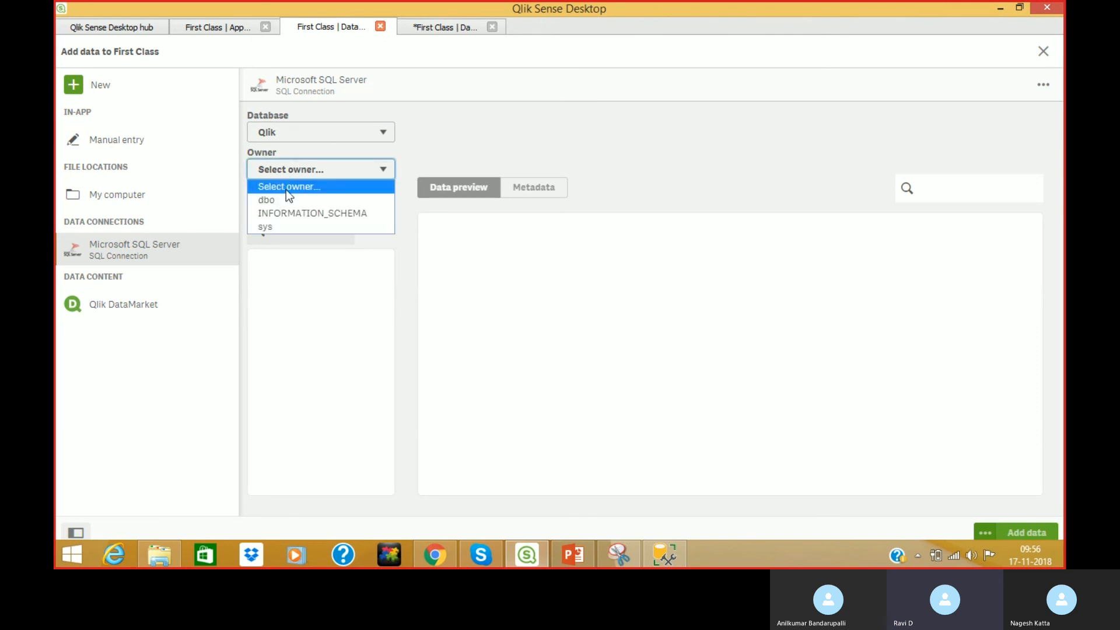
{"action": "left_click", "coordinate": [282, 199]}
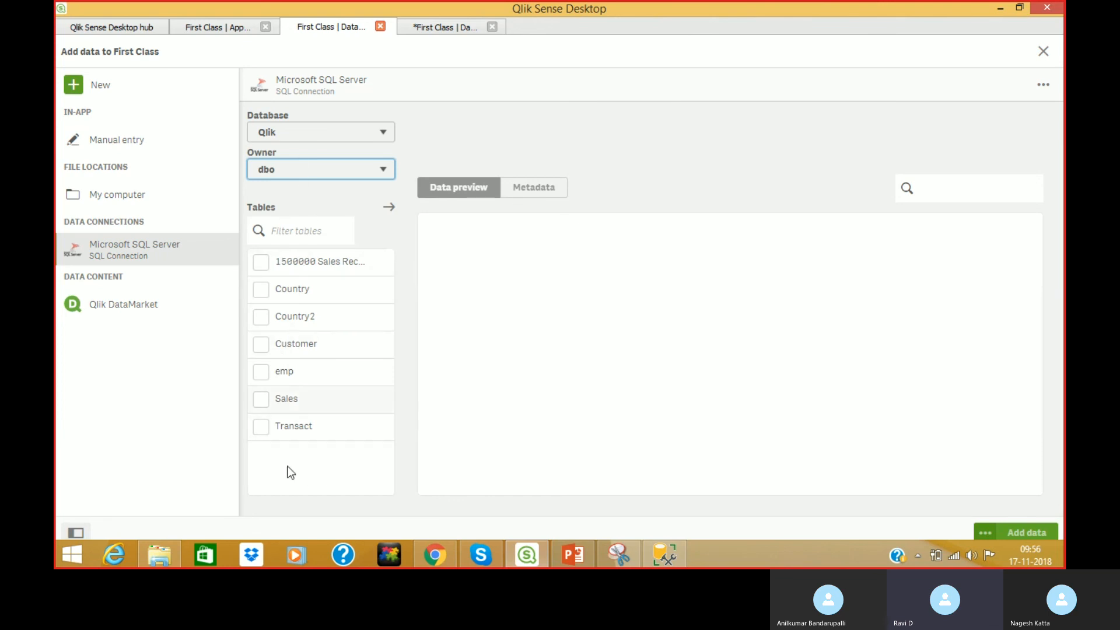
{"action": "left_click", "coordinate": [261, 264]}
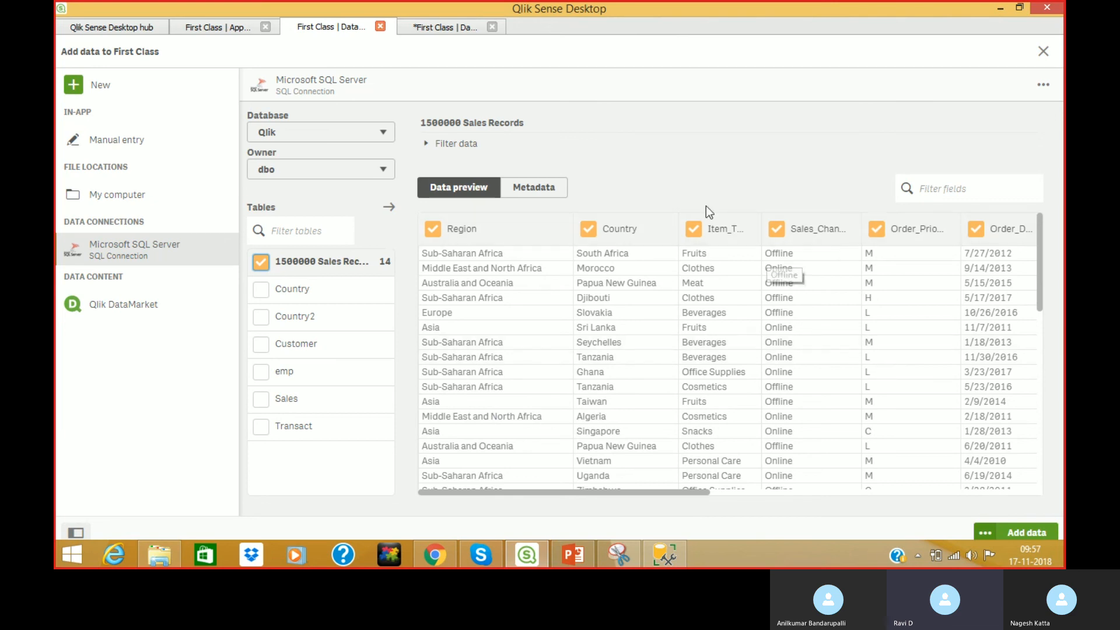
{"action": "left_click", "coordinate": [433, 146]}
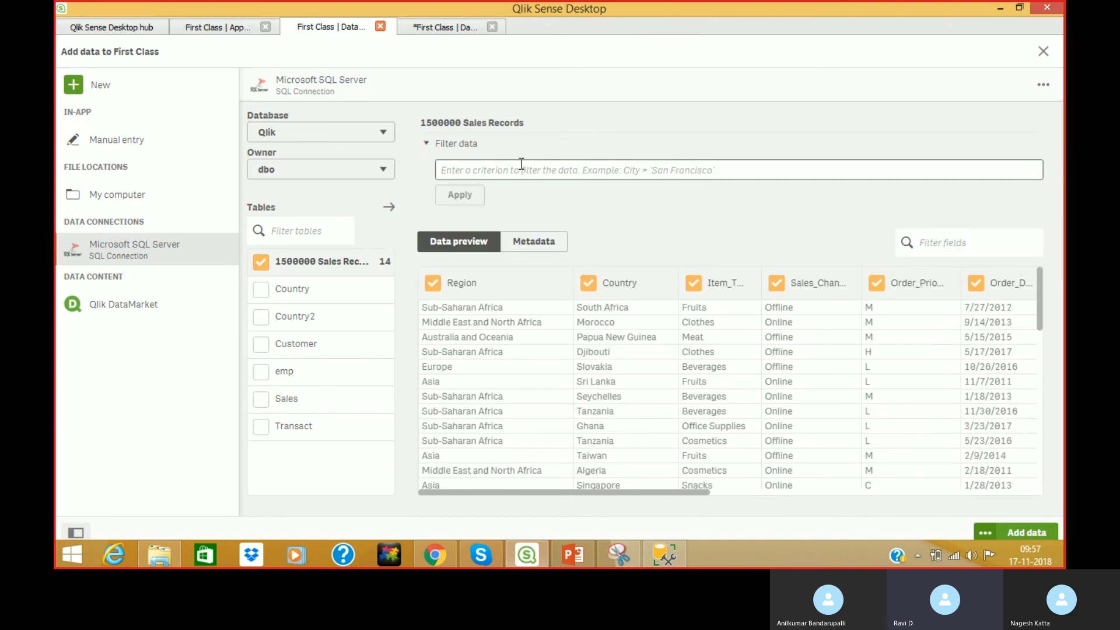
{"action": "left_click_drag", "start_coordinate": [655, 493], "coordinate": [903, 480]}
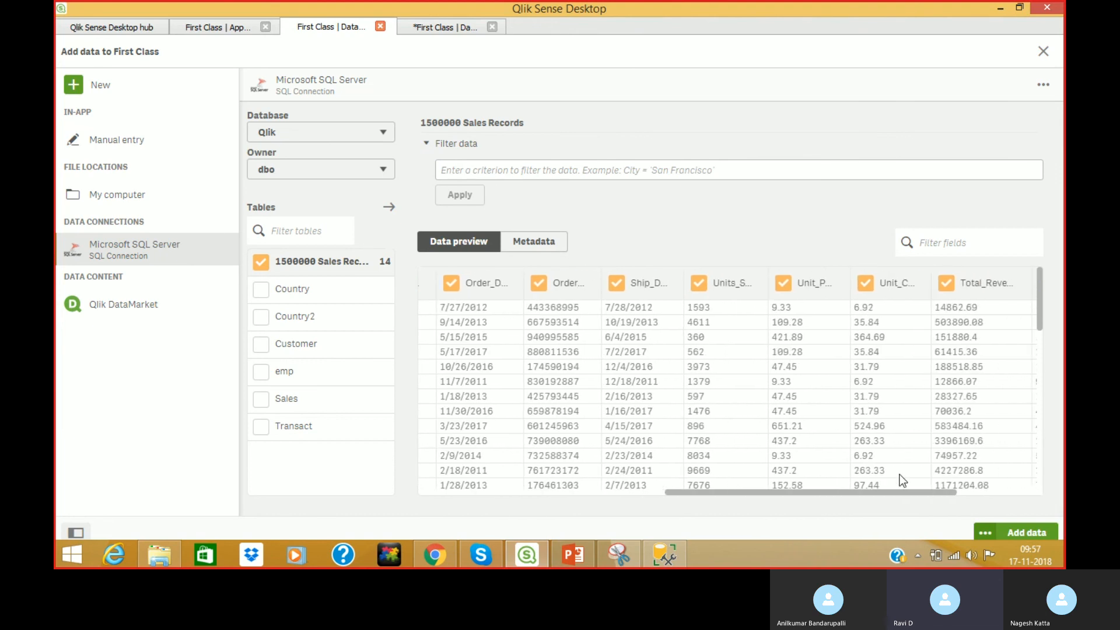
{"action": "left_click_drag", "start_coordinate": [903, 481], "coordinate": [926, 482]}
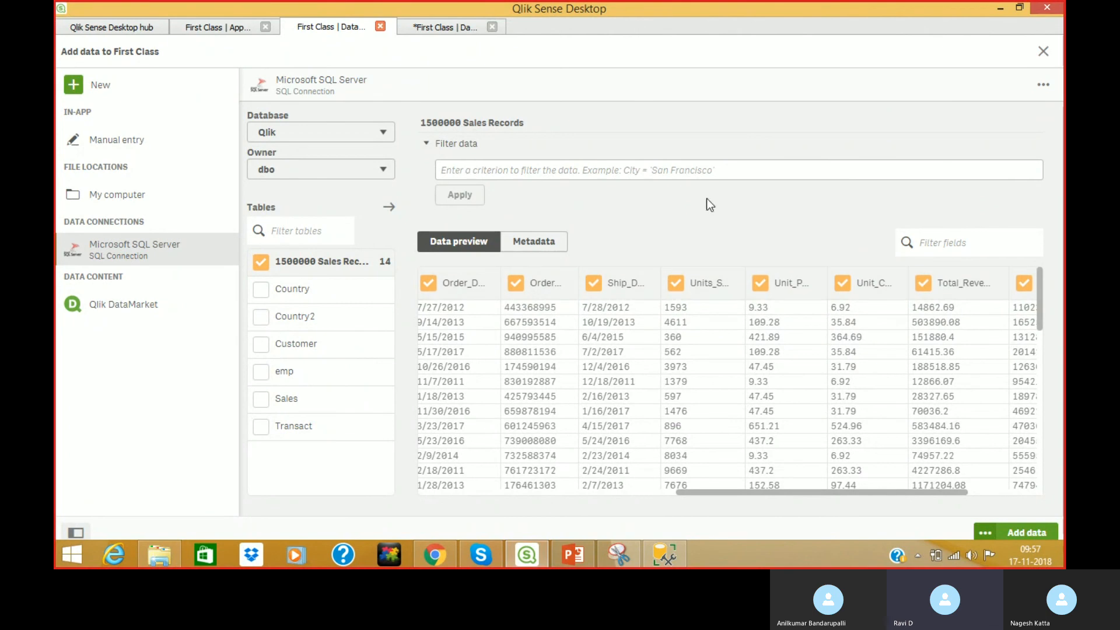
{"action": "left_click", "coordinate": [543, 170]}
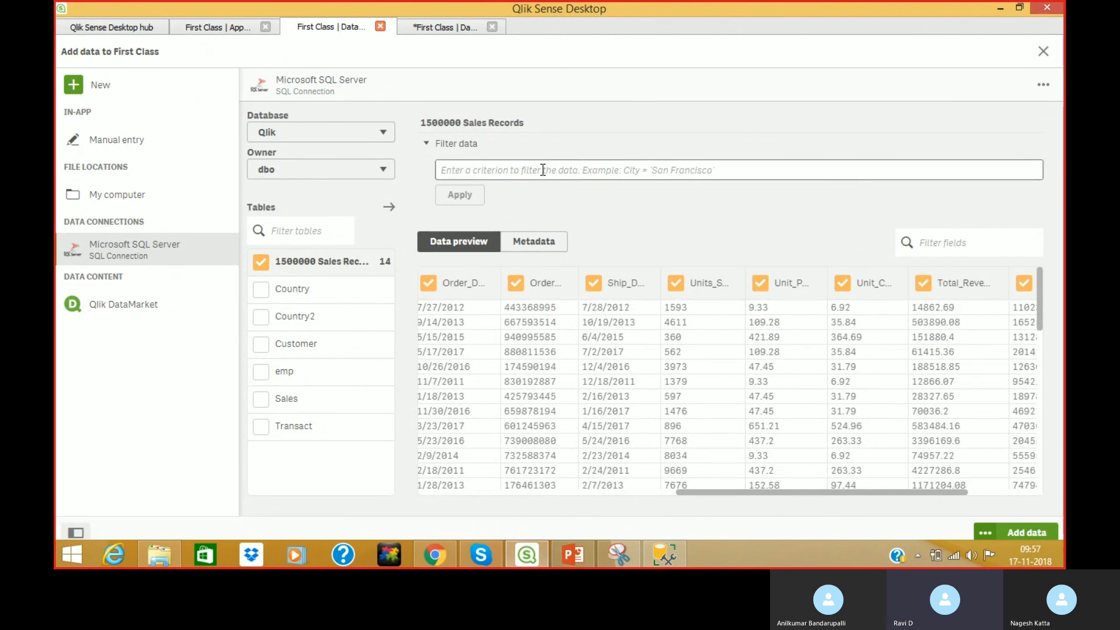
{"action": "left_click", "coordinate": [544, 169]}
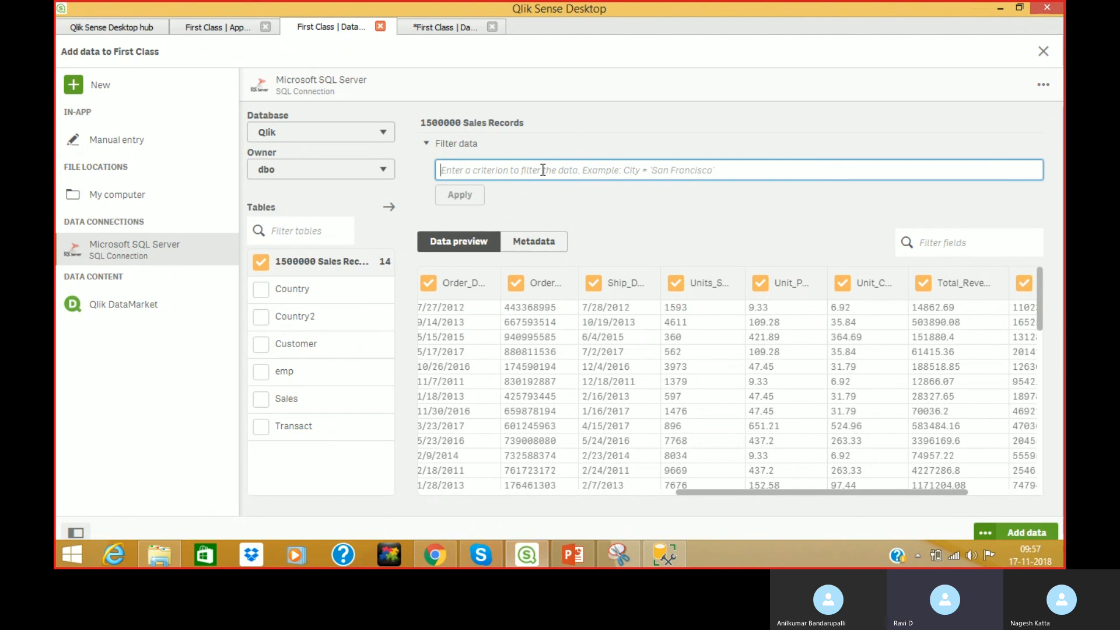
{"action": "type", "text": "Unit"}
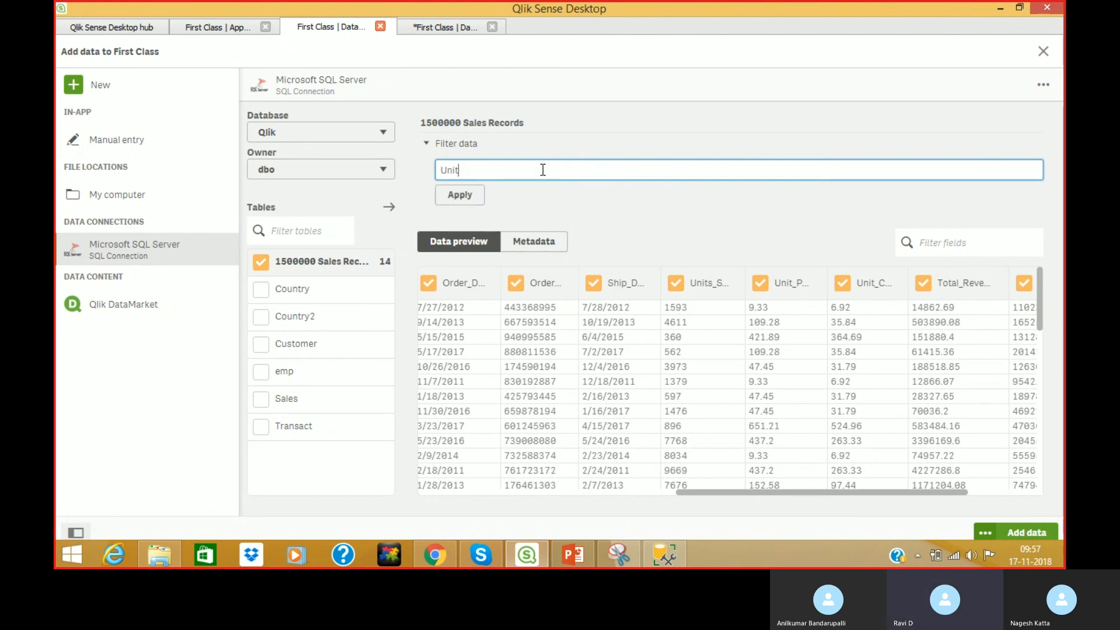
{"action": "type", "text": "_Cost>100"}
{"action": "left_click", "coordinate": [458, 198]}
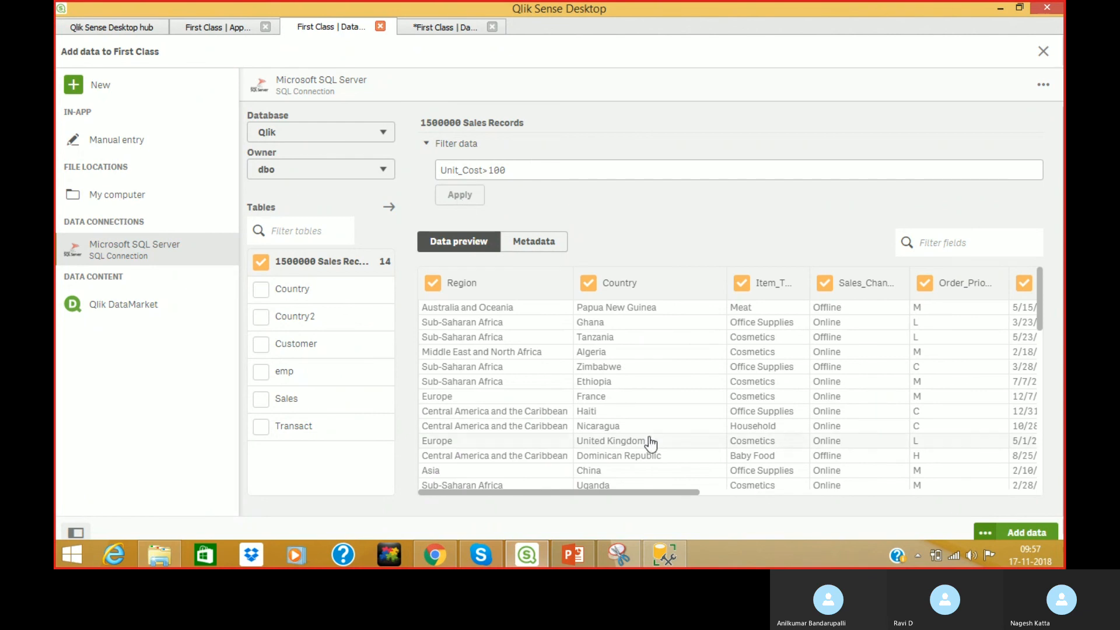
{"action": "left_click_drag", "start_coordinate": [649, 495], "coordinate": [943, 490]}
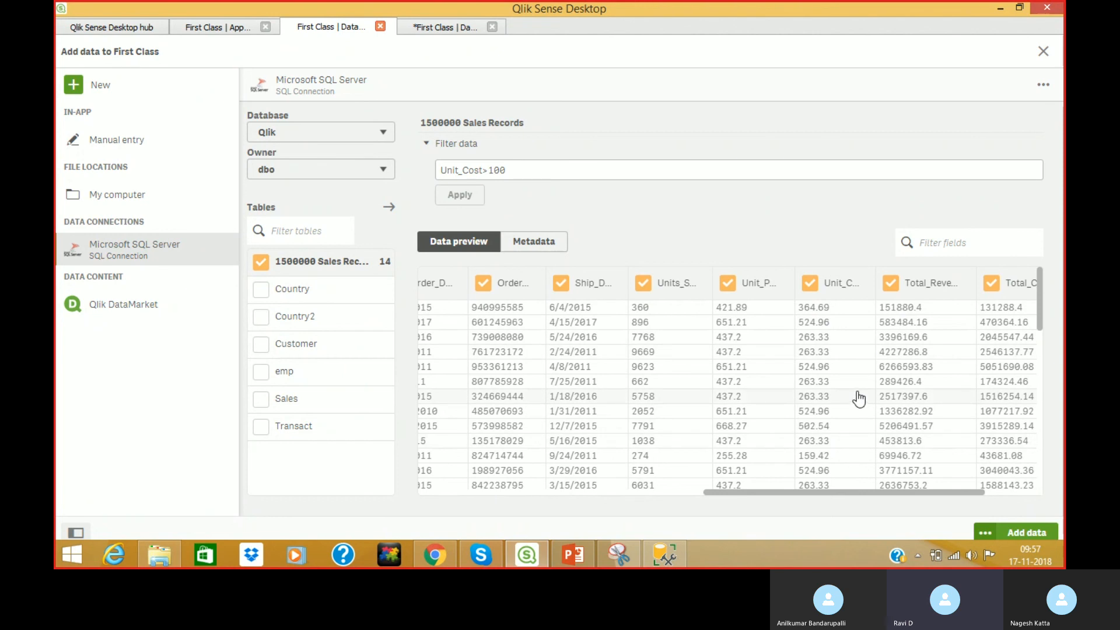
{"action": "left_click_drag", "start_coordinate": [546, 170], "coordinate": [249, 181]}
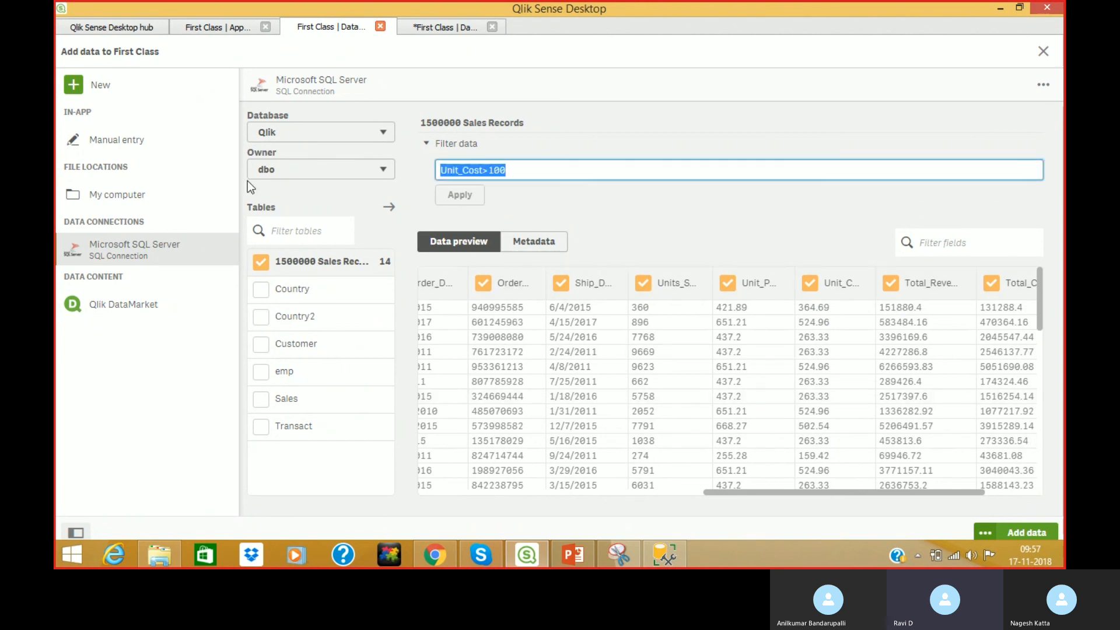
{"action": "key", "text": "BackSpace"}
{"action": "left_click", "coordinate": [454, 194]}
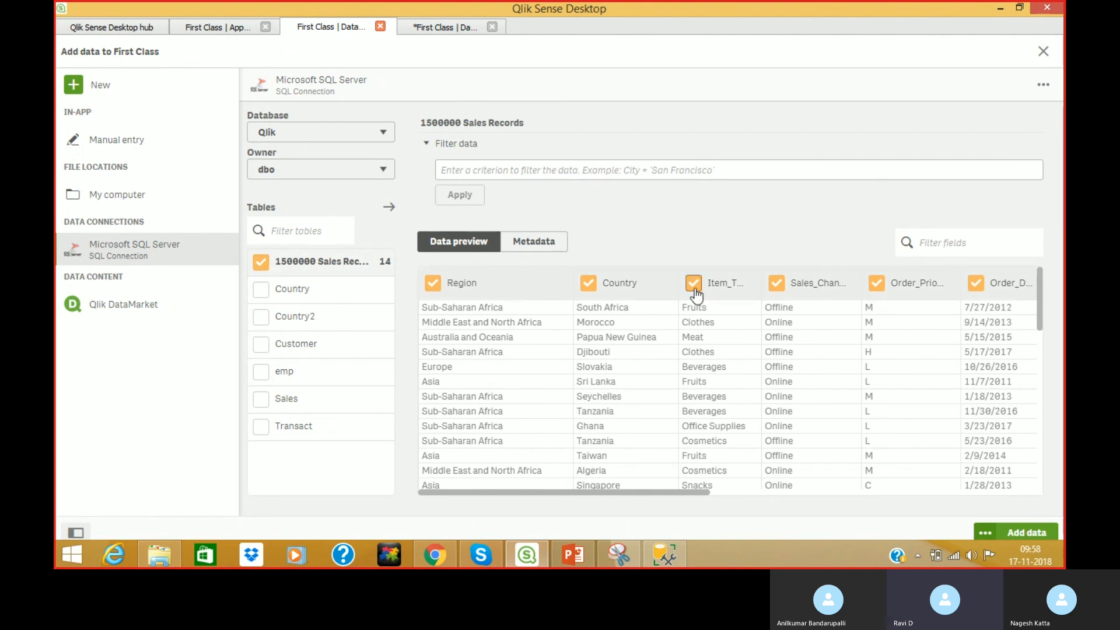
{"action": "left_click", "coordinate": [542, 248]}
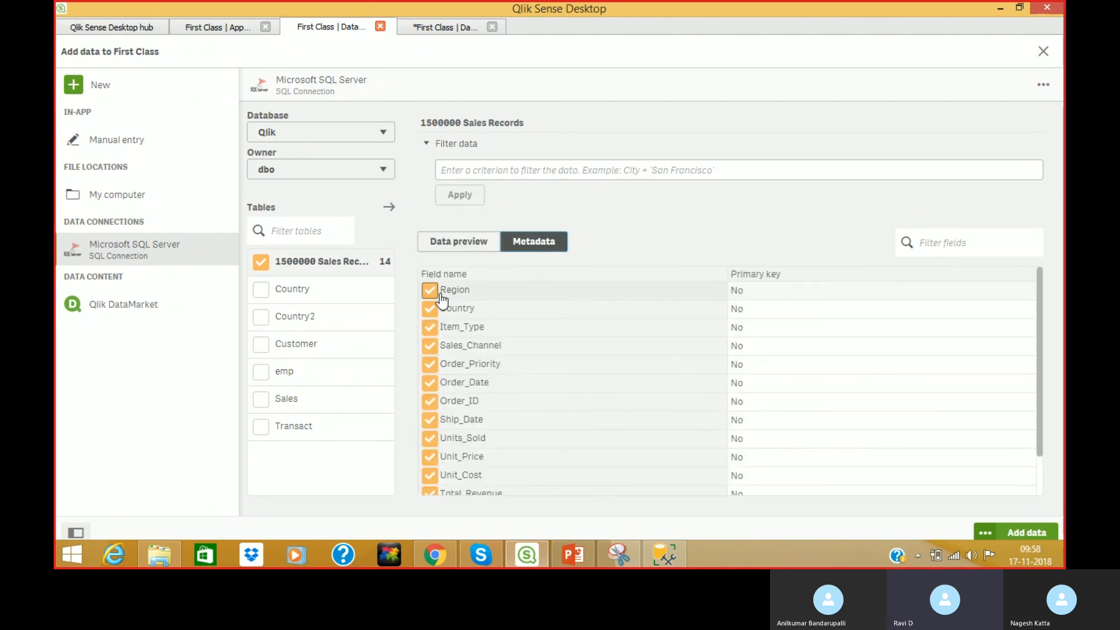
{"action": "left_click_drag", "start_coordinate": [1041, 327], "coordinate": [1059, 297]}
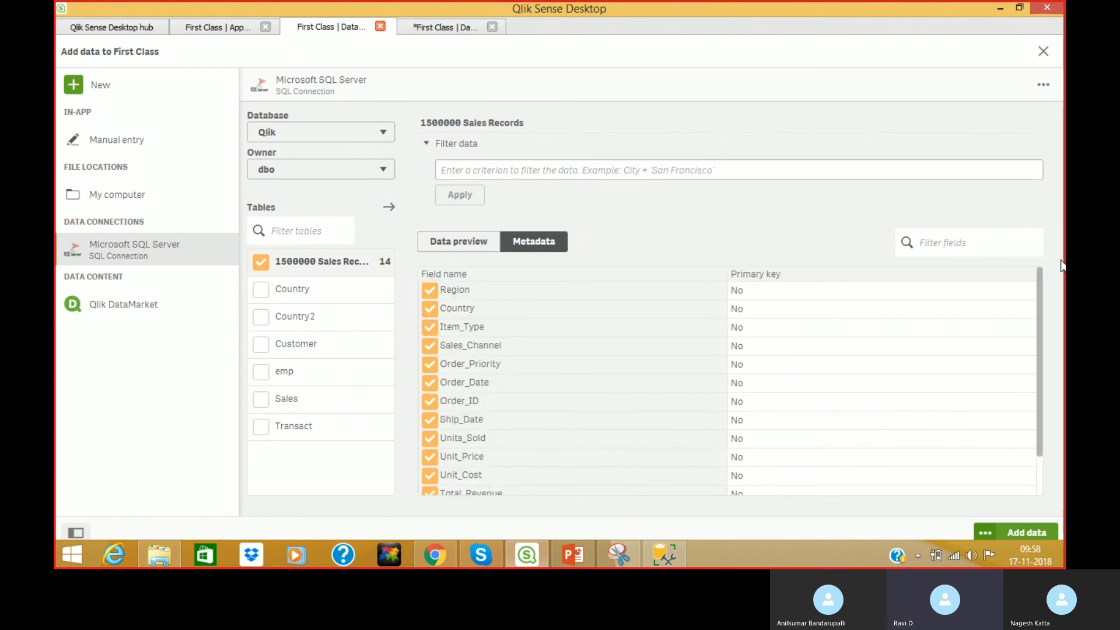
{"action": "left_click", "coordinate": [470, 247]}
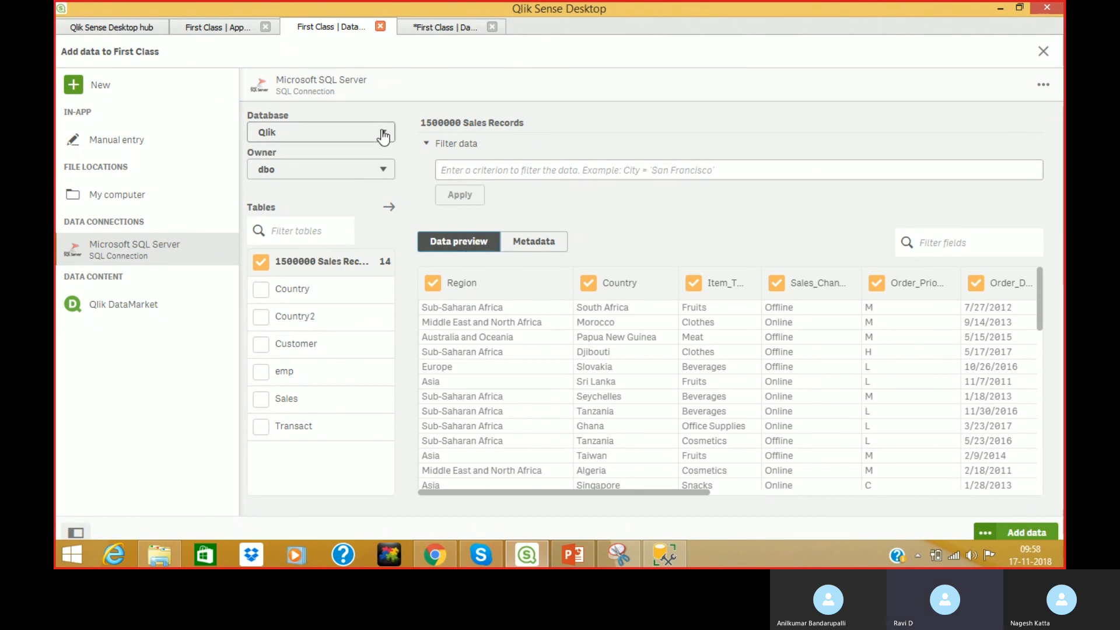
Add the 1500000 Sales Records table and load it into the First Class data model.
{"action": "left_click", "coordinate": [1031, 533]}
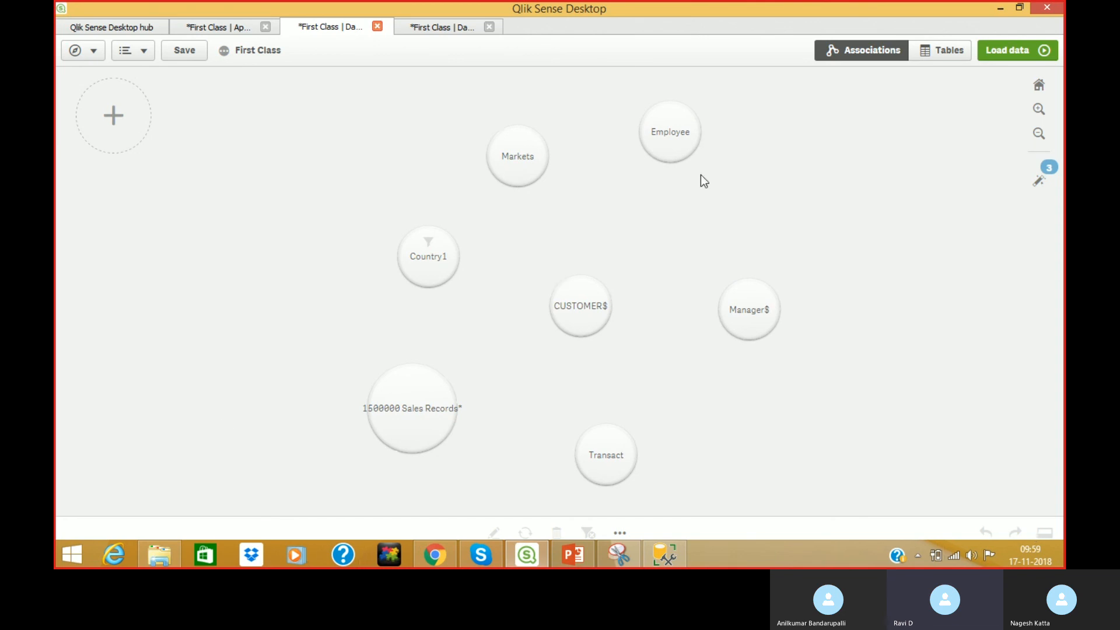
{"action": "left_click", "coordinate": [1000, 55]}
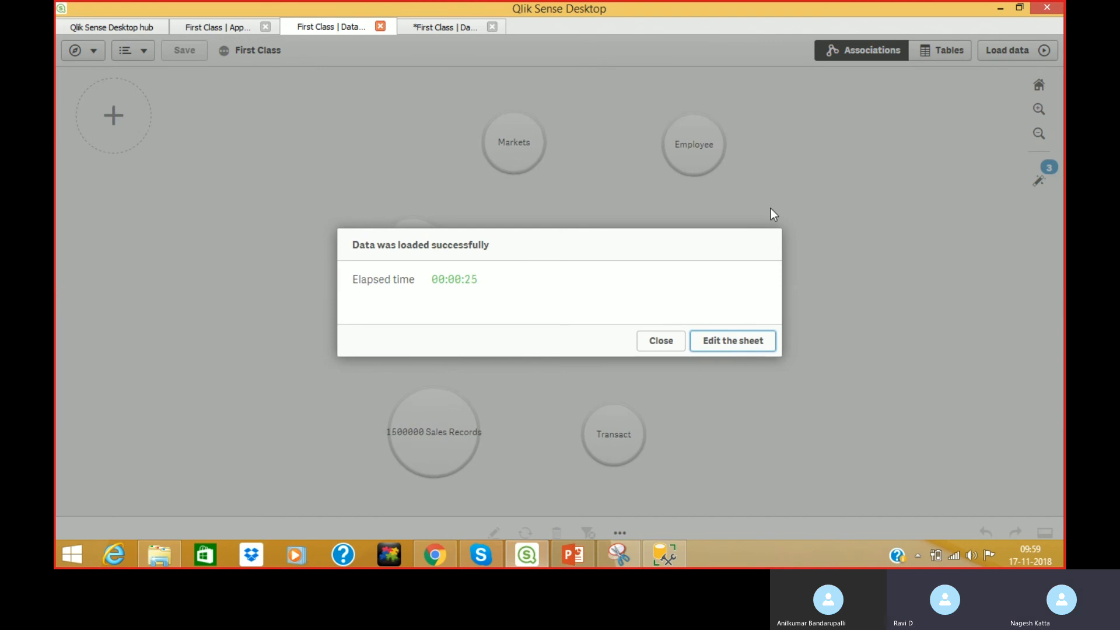
{"action": "left_click", "coordinate": [662, 342]}
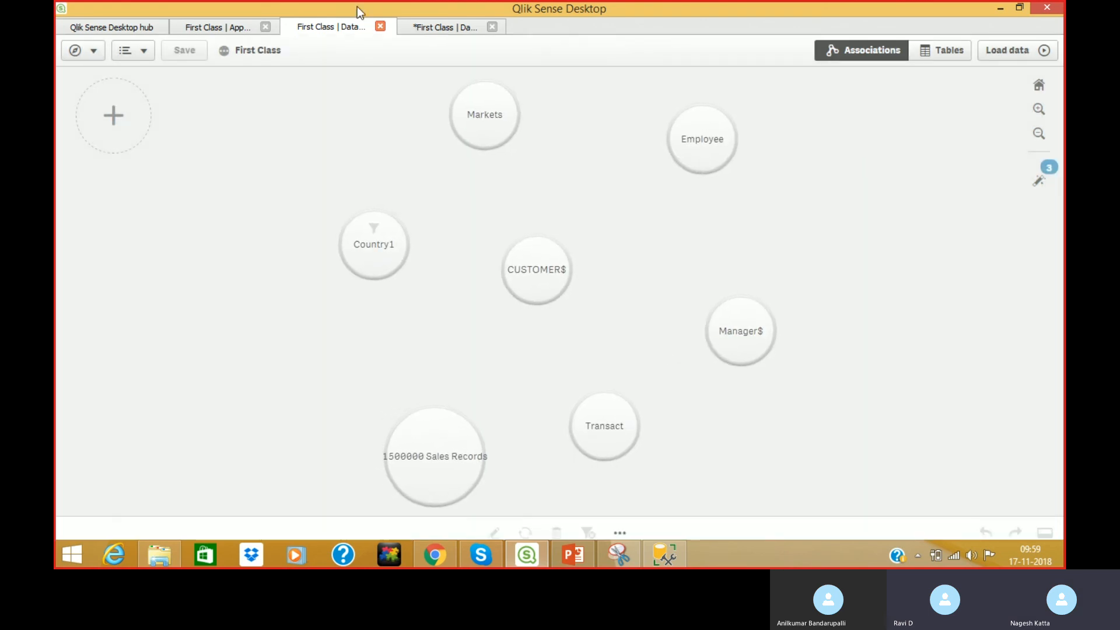
{"action": "left_click", "coordinate": [206, 26]}
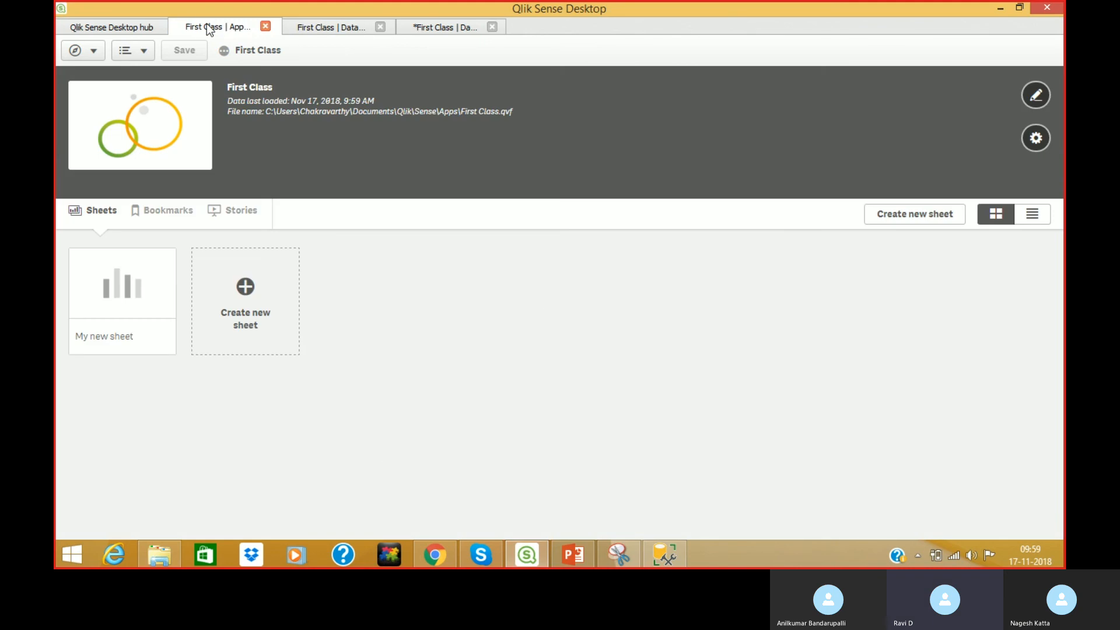
{"action": "left_click", "coordinate": [338, 28]}
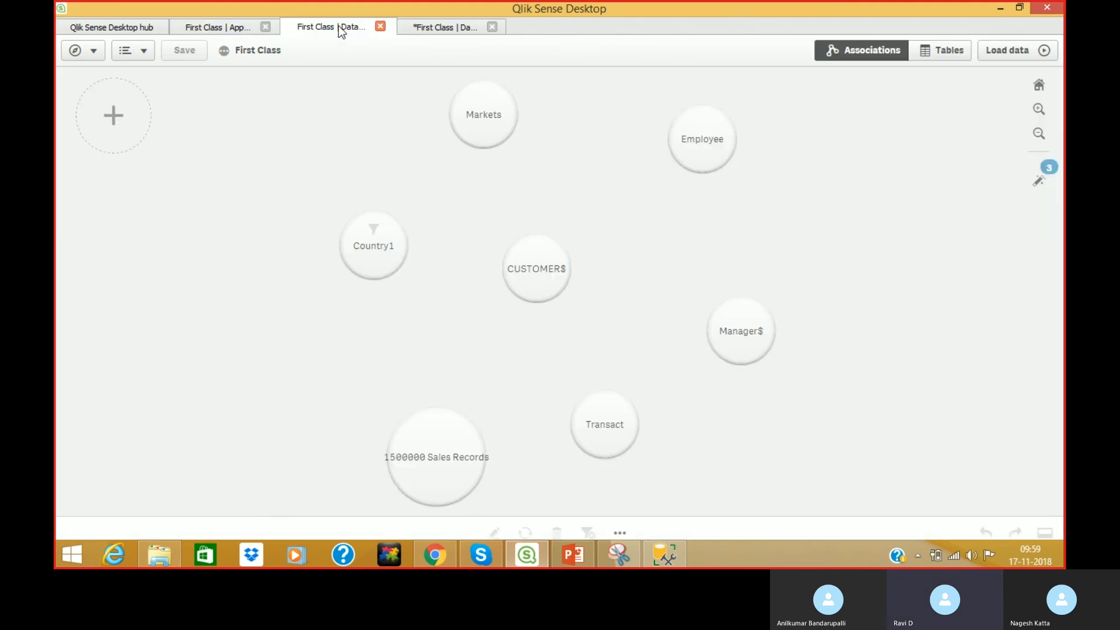
Open the Add data panel from the Data manager's + button.
{"action": "left_click", "coordinate": [112, 115]}
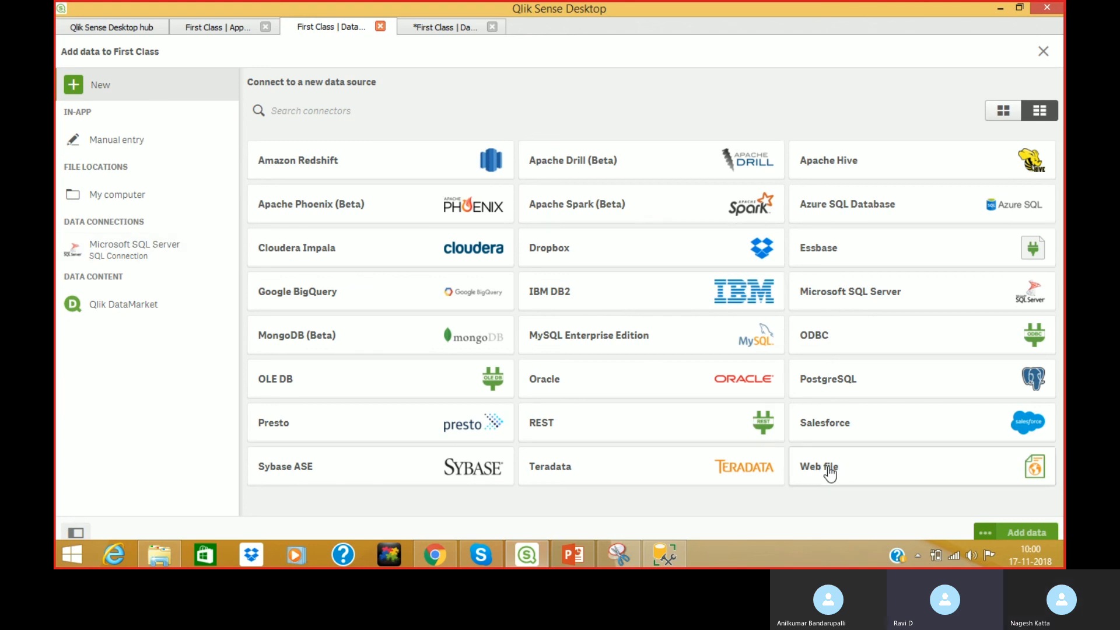
In Chrome, search Google for 'rajamouli wiki'.
{"action": "left_click", "coordinate": [416, 559]}
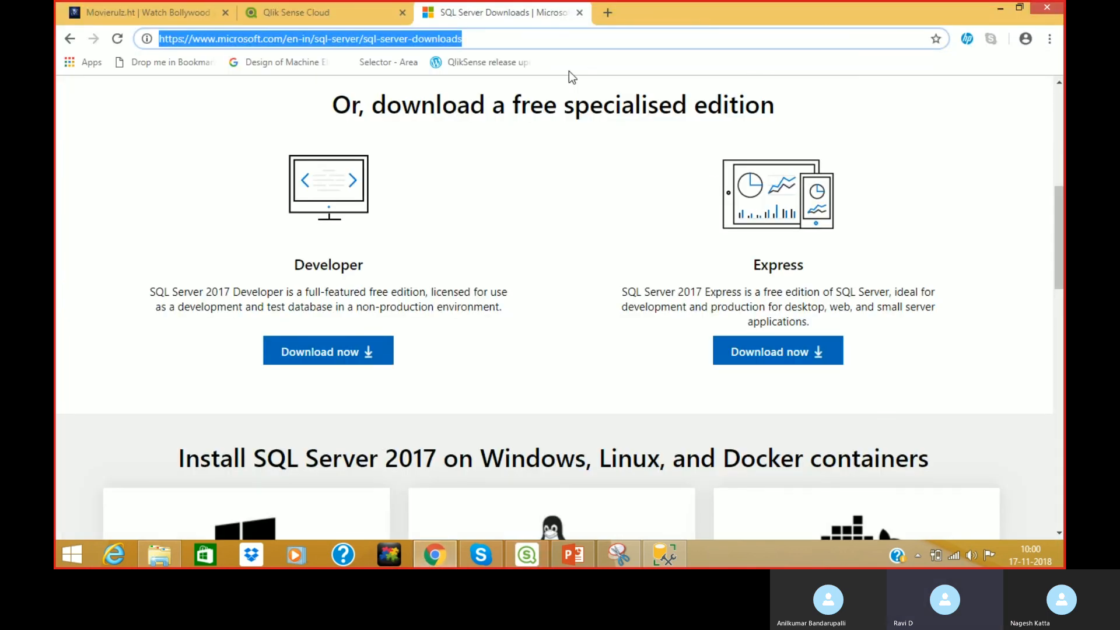
{"action": "type", "text": "g"}
{"action": "key", "text": "Return"}
{"action": "type", "text": "rajamouli wiki"}
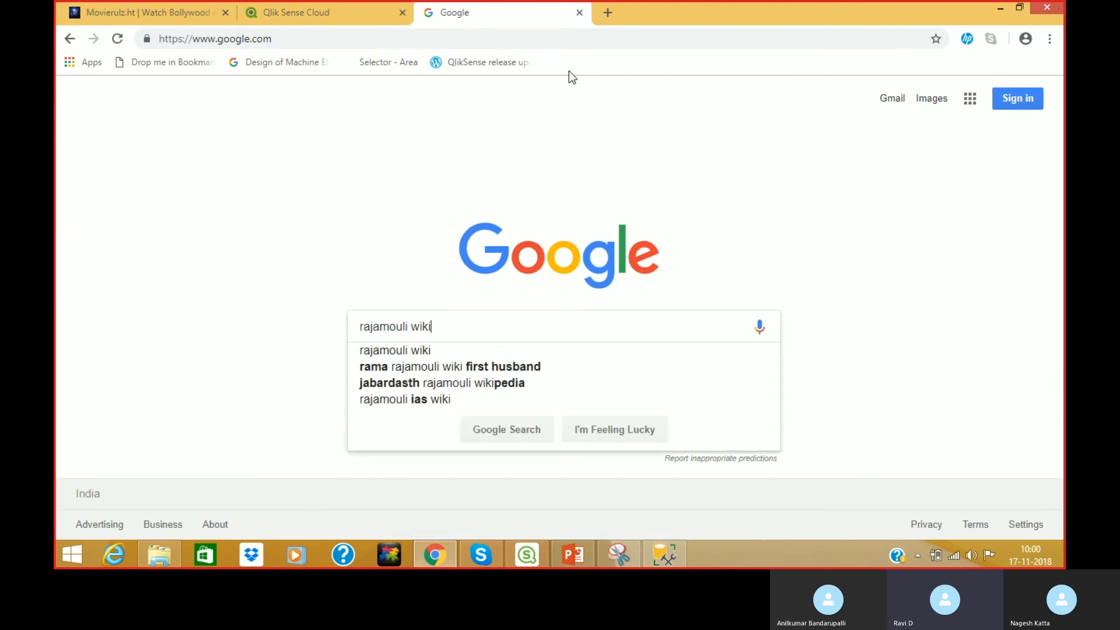
{"action": "key", "text": "Return"}
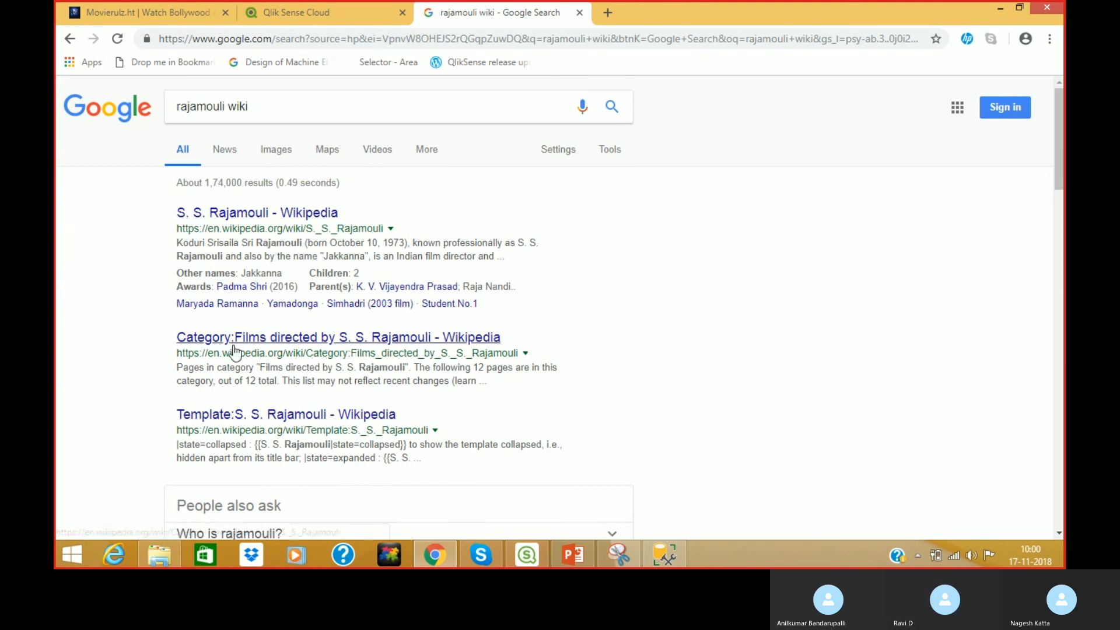
Open the S. S. Rajamouli Wikipedia article and select its page URL.
{"action": "left_click", "coordinate": [248, 217]}
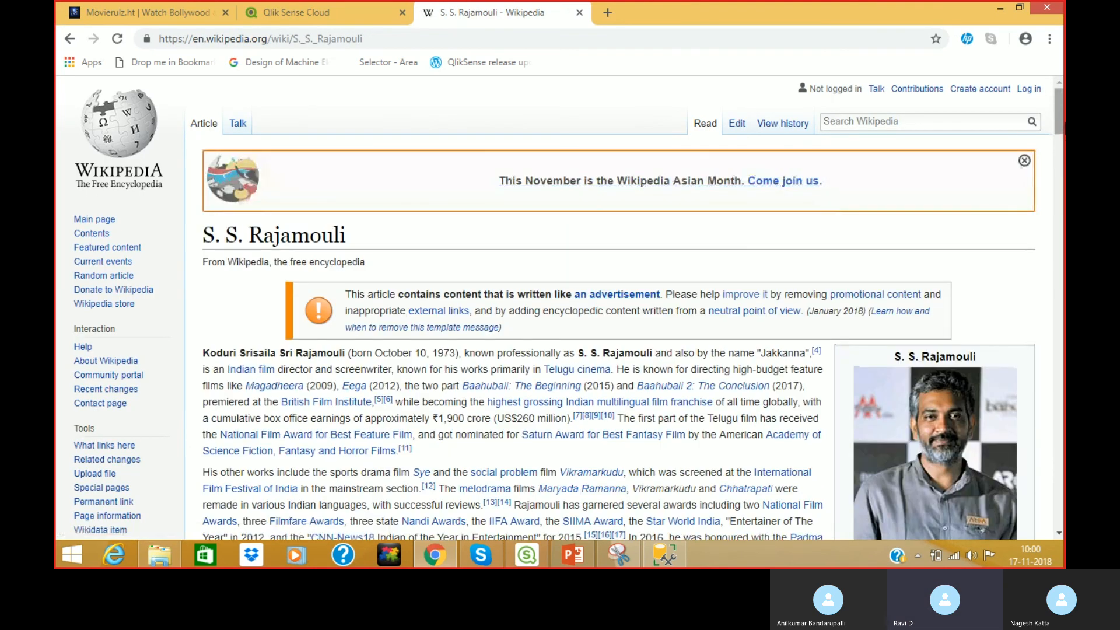
{"action": "scroll", "coordinate": [247, 221], "scroll_direction": "down", "scroll_amount": 5}
{"action": "scroll", "coordinate": [618, 306], "scroll_direction": "down", "scroll_amount": 20}
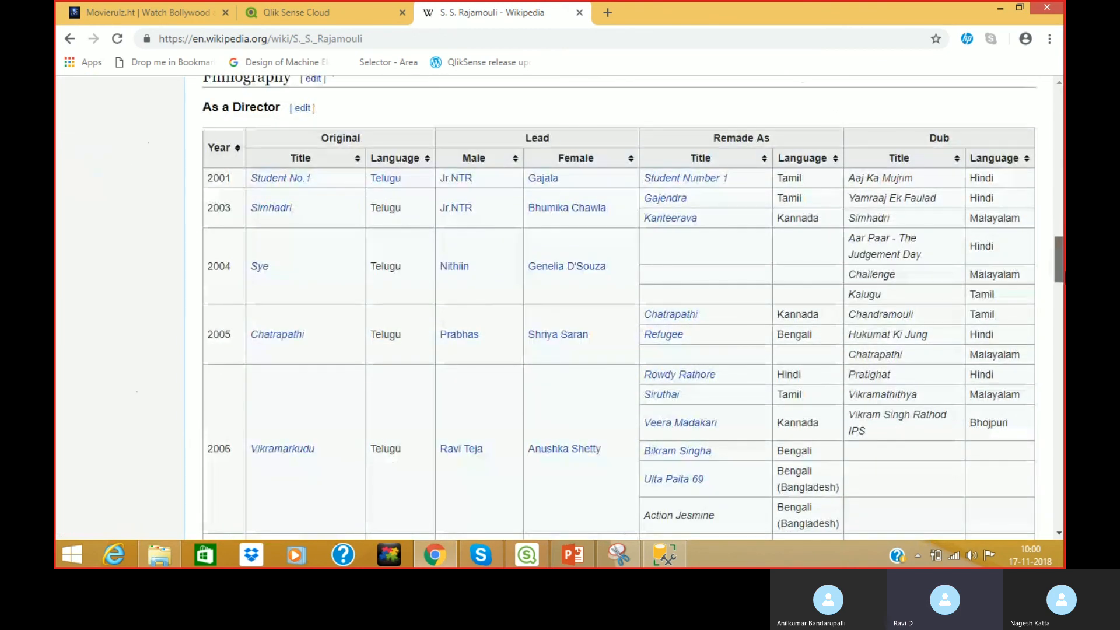
{"action": "left_click_drag", "start_coordinate": [1062, 273], "coordinate": [1062, 128]}
{"action": "left_click", "coordinate": [392, 38]}
{"action": "key", "text": "ctrl+c"}
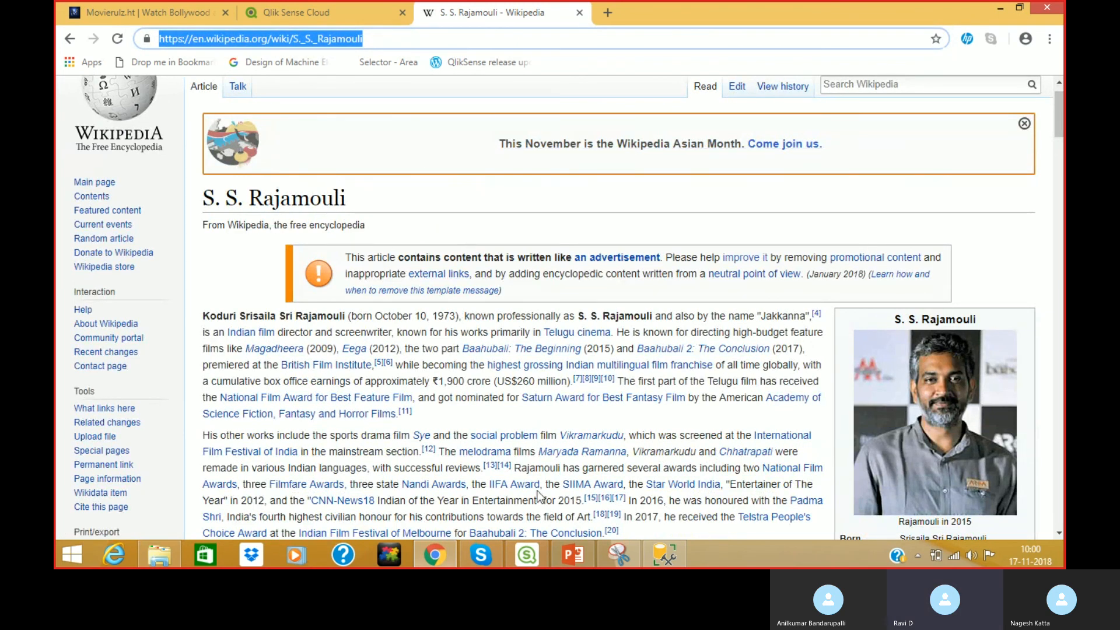
{"action": "left_click", "coordinate": [527, 554]}
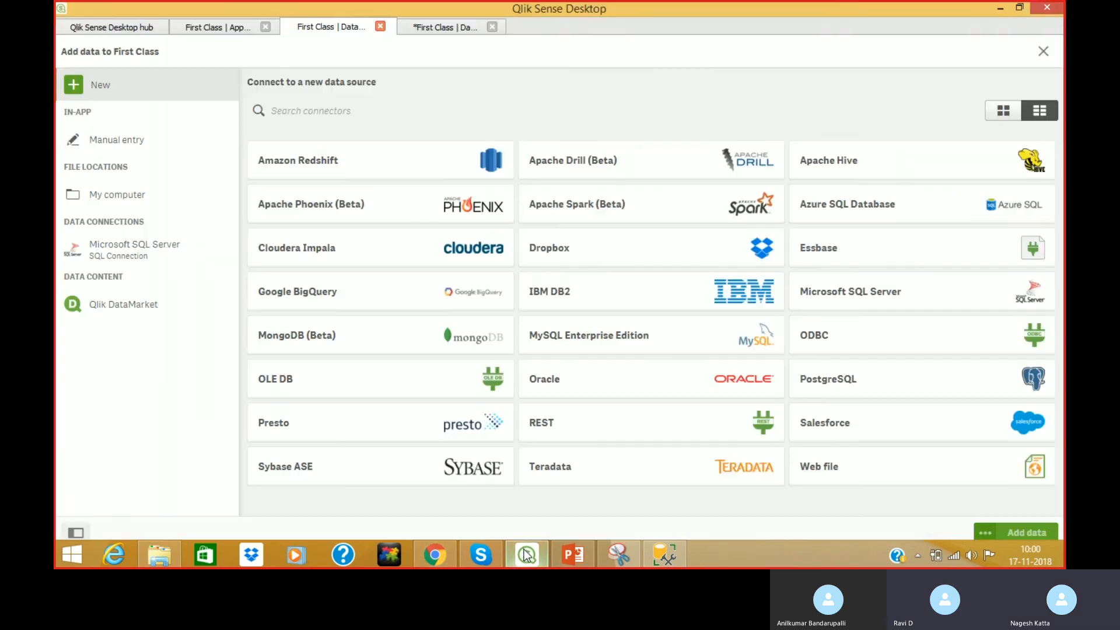
Create a web file connection 'Rajamouli wiki' from the pasted Wikipedia URL.
{"action": "left_click", "coordinate": [835, 461]}
{"action": "left_click", "coordinate": [534, 236]}
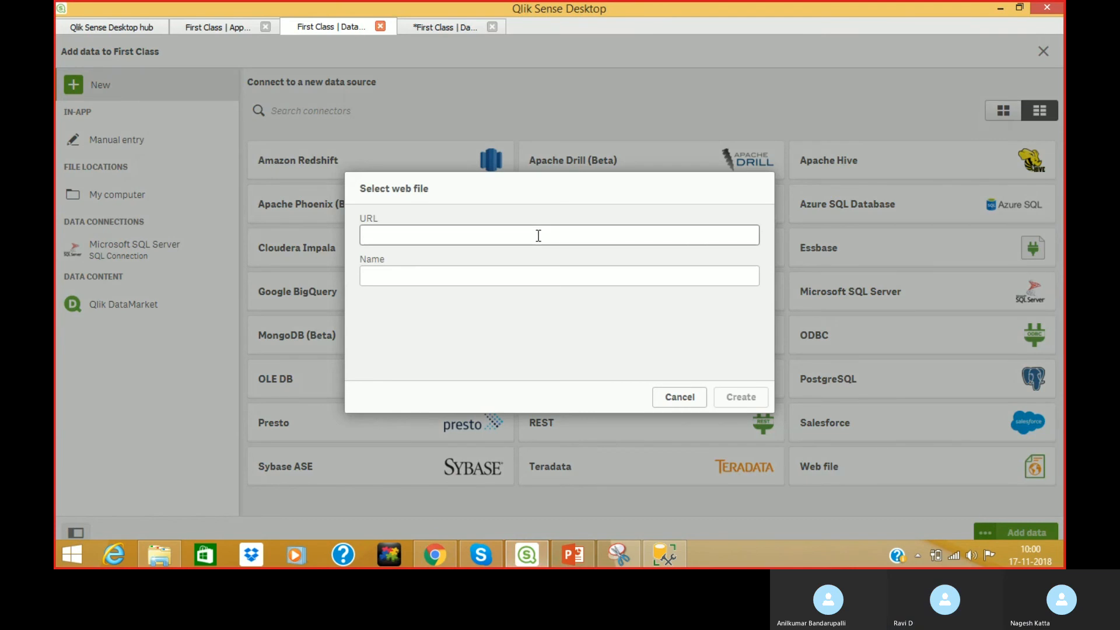
{"action": "key", "text": "ctrl+v"}
{"action": "left_click", "coordinate": [519, 270]}
{"action": "type", "text": "Rajamo"}
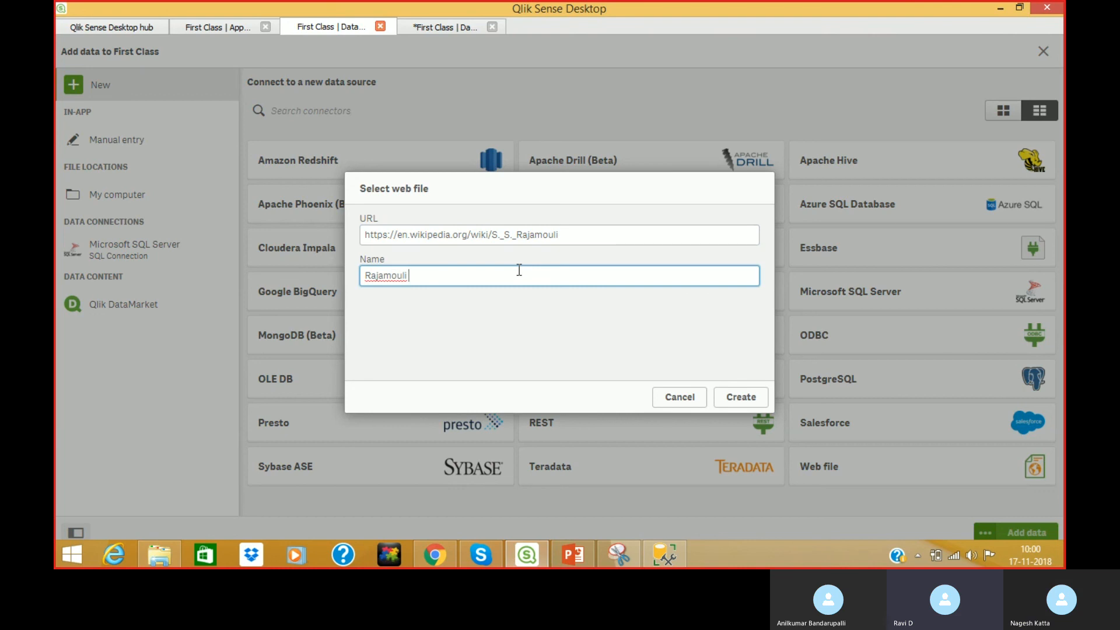
{"action": "left_click", "coordinate": [734, 397]}
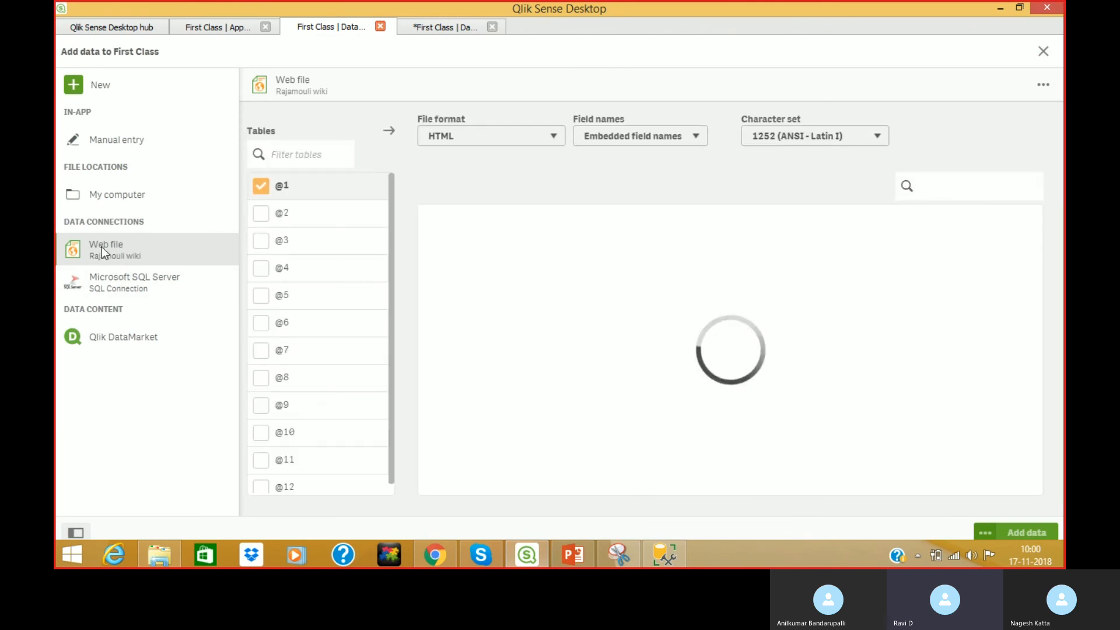
Deselect tables @1 and @2 and select the @3 filmography table for preview.
{"action": "left_click", "coordinate": [261, 186]}
{"action": "left_click", "coordinate": [261, 214]}
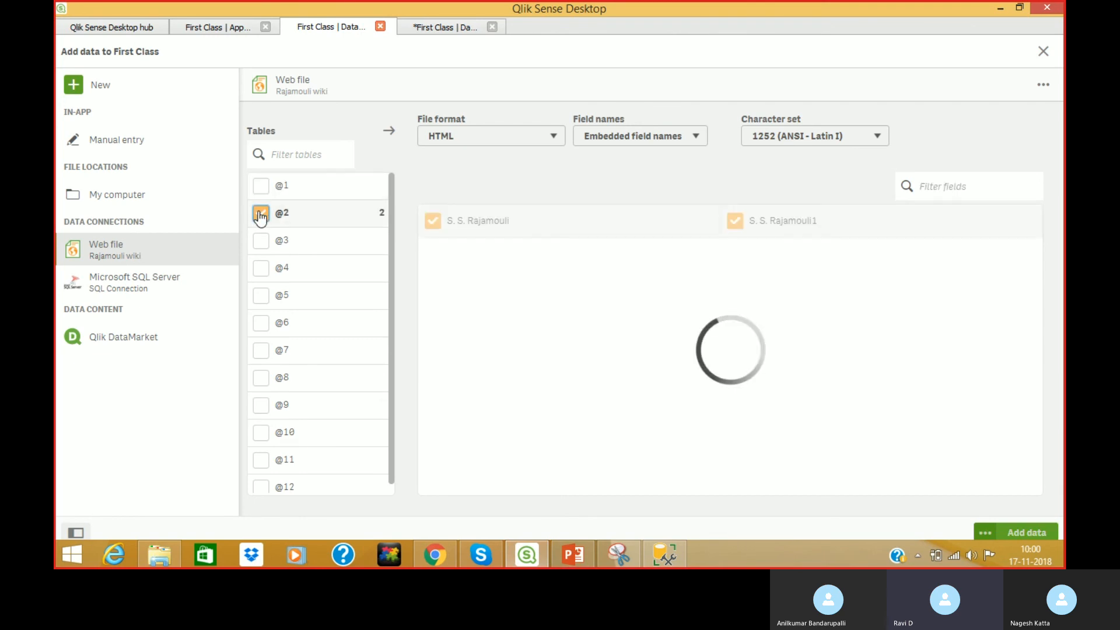
{"action": "left_click", "coordinate": [261, 215]}
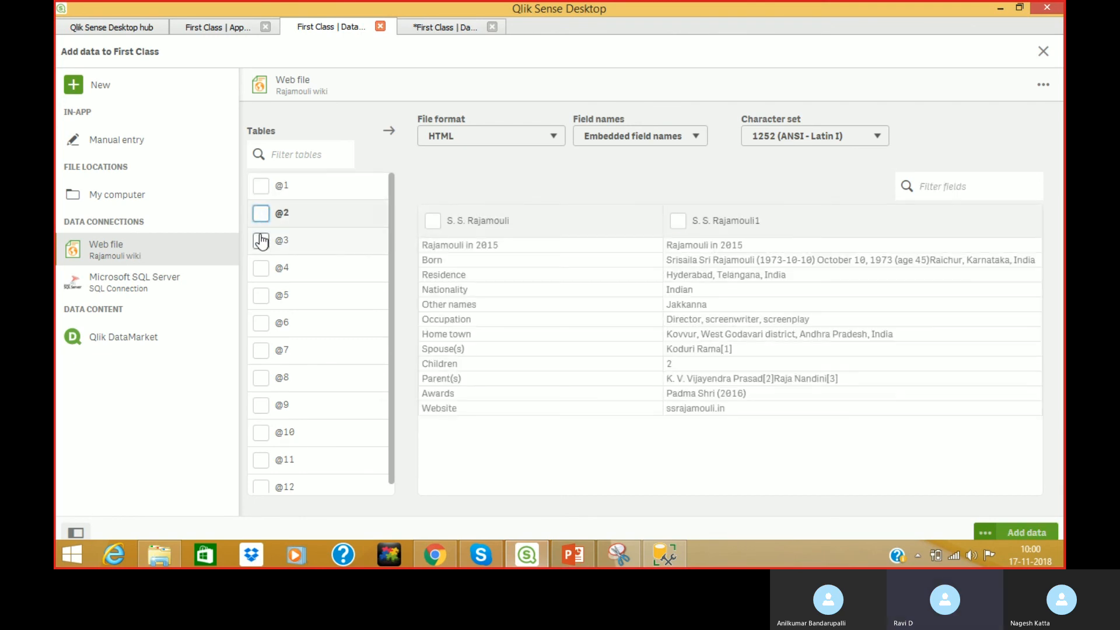
{"action": "left_click", "coordinate": [260, 240]}
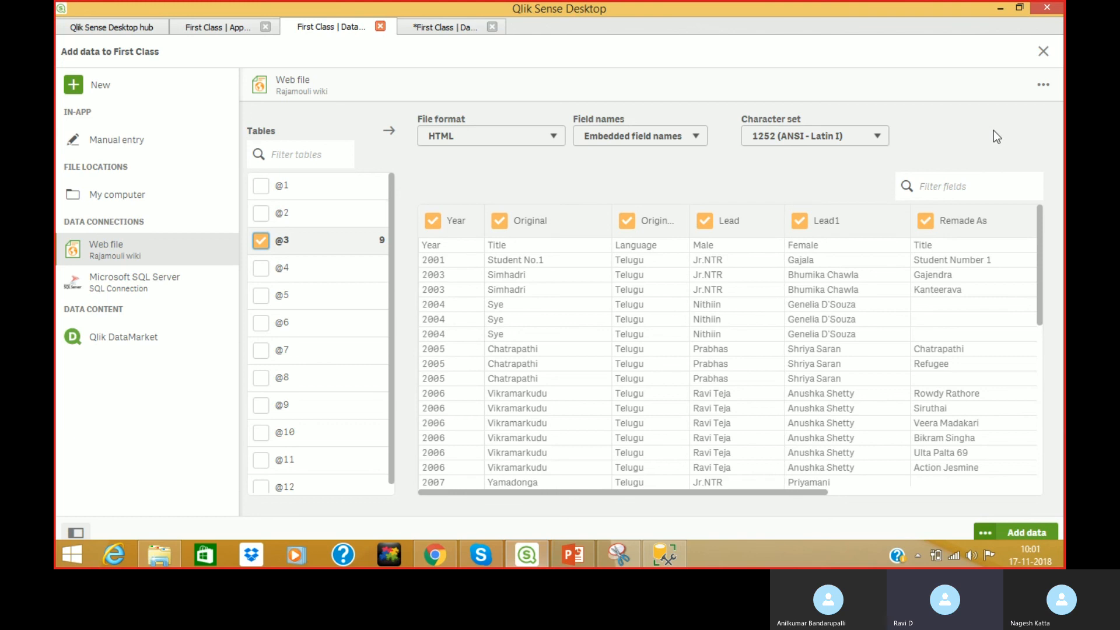
{"action": "left_click_drag", "start_coordinate": [781, 493], "coordinate": [663, 513]}
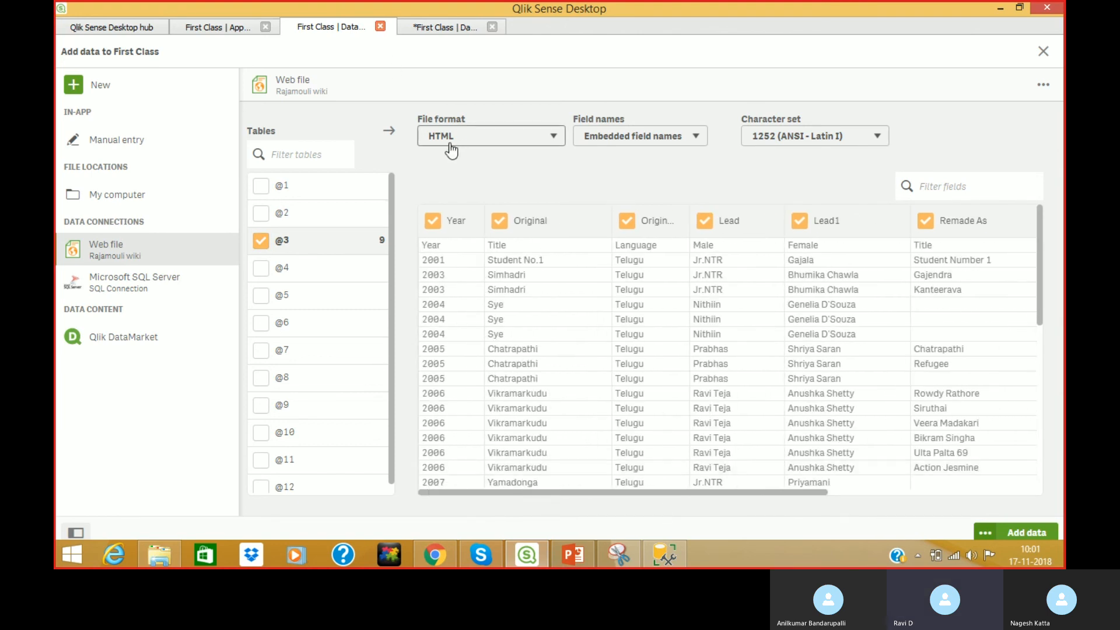
Switch Field names to No field names and back to Embedded field names, then add @3.
{"action": "left_click", "coordinate": [607, 143]}
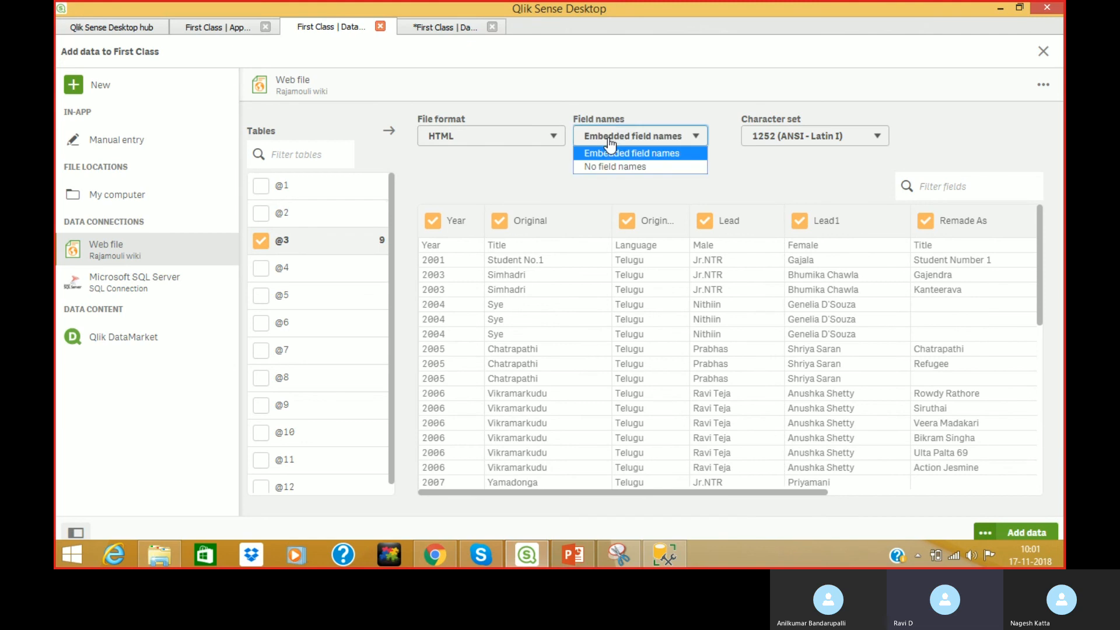
{"action": "left_click", "coordinate": [608, 168]}
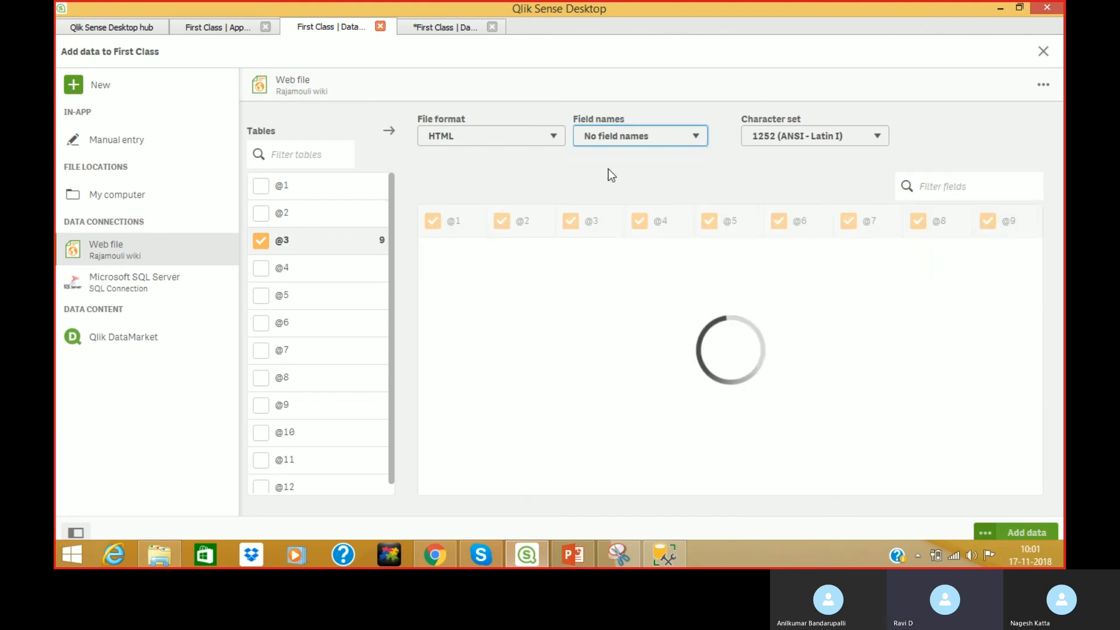
{"action": "left_click", "coordinate": [616, 146]}
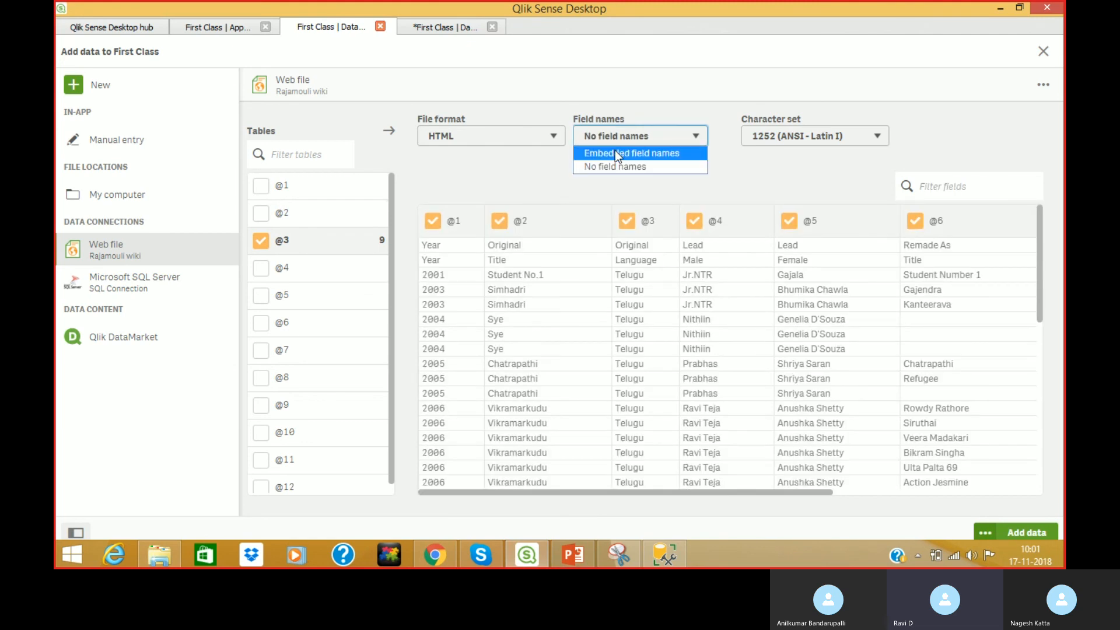
{"action": "left_click", "coordinate": [615, 149]}
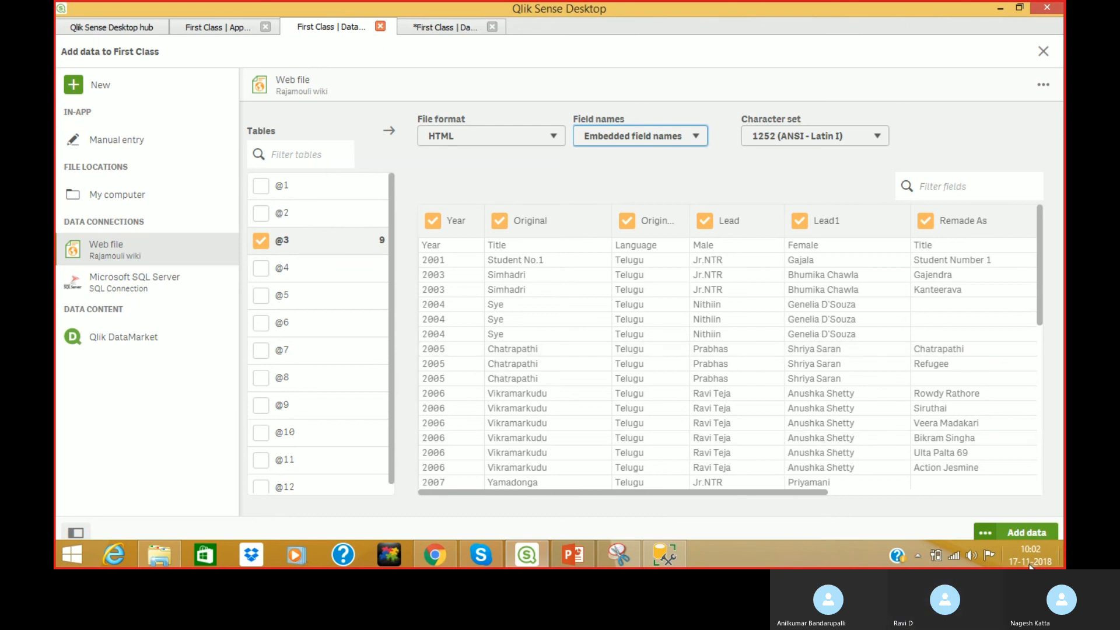
{"action": "left_click", "coordinate": [1024, 535]}
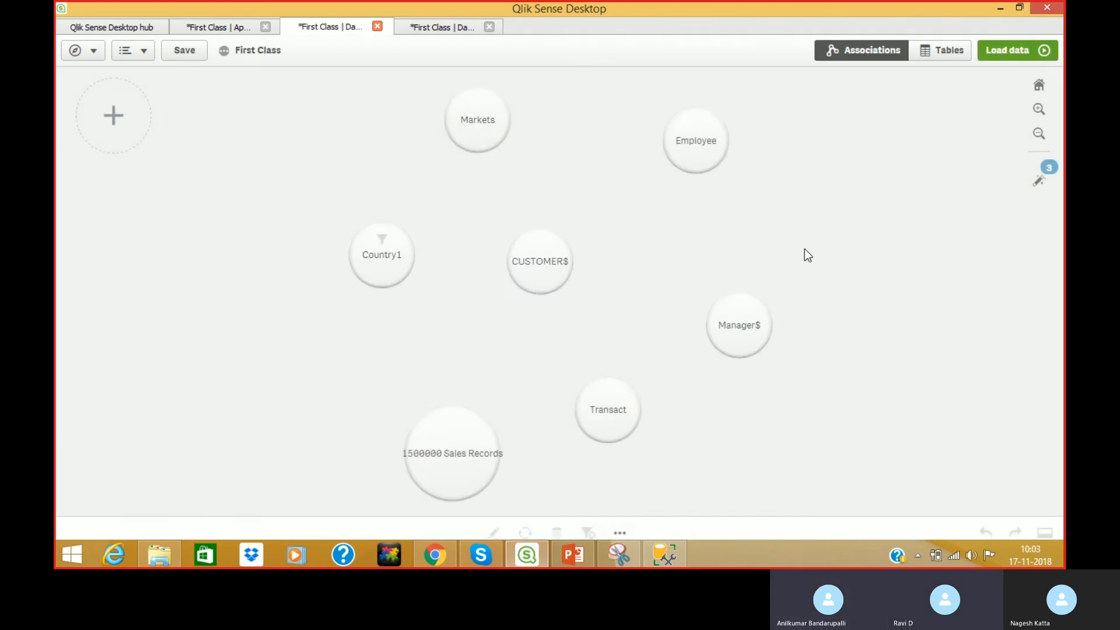
Load the @3 table into First Class, dismiss the success message, and close the data manager.
{"action": "left_click", "coordinate": [1014, 55]}
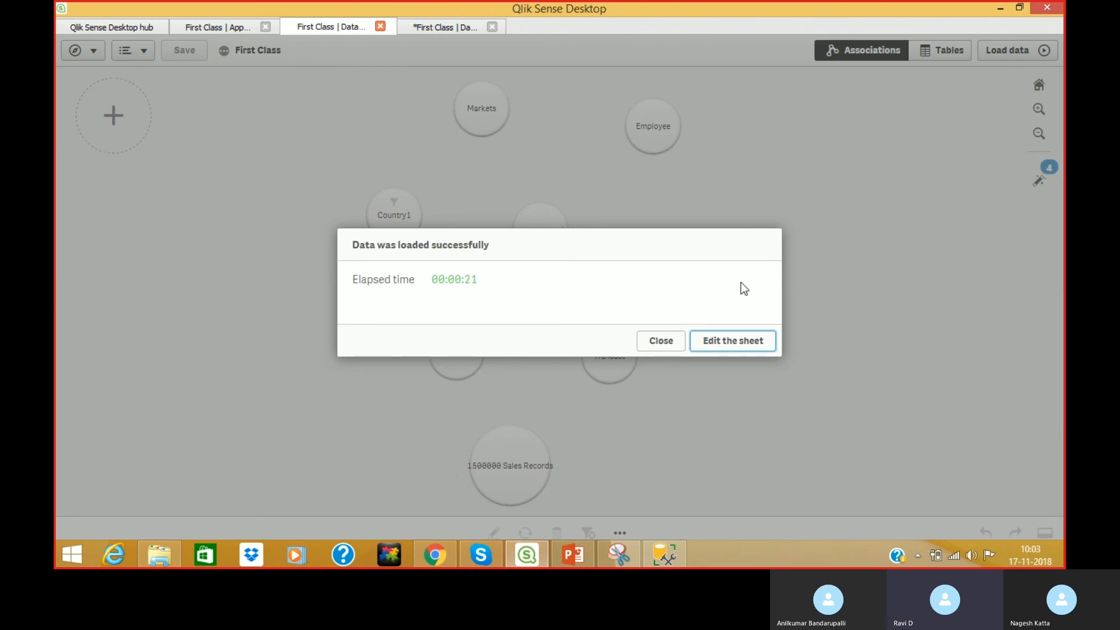
{"action": "left_click", "coordinate": [679, 342]}
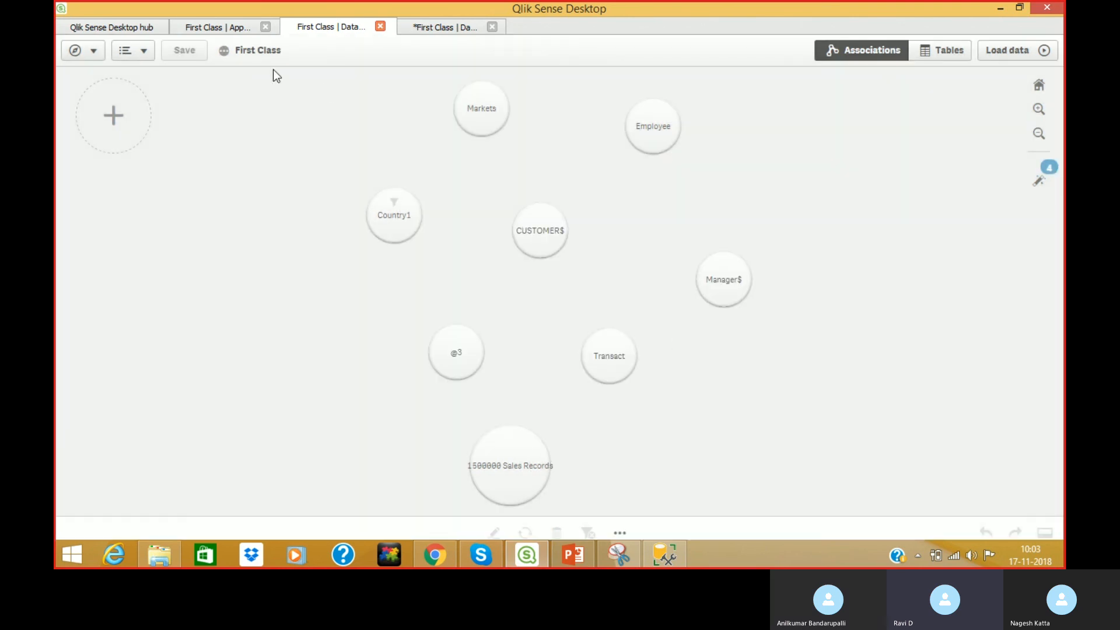
{"action": "left_click", "coordinate": [380, 27]}
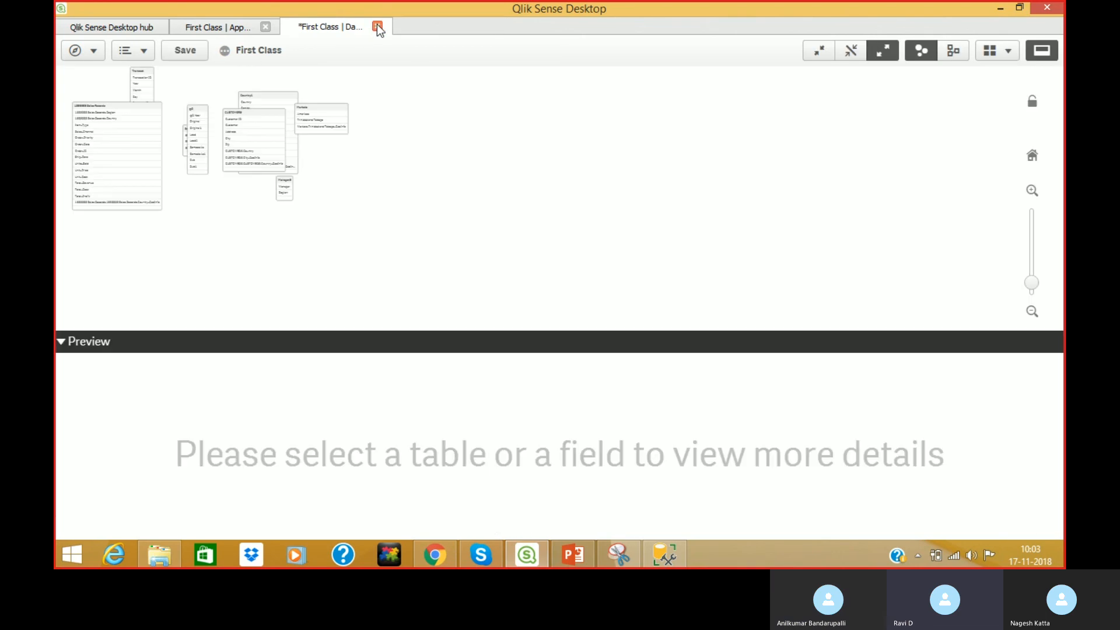
Save First Class and close the data model viewer and app to return to the hub.
{"action": "left_click", "coordinate": [193, 57]}
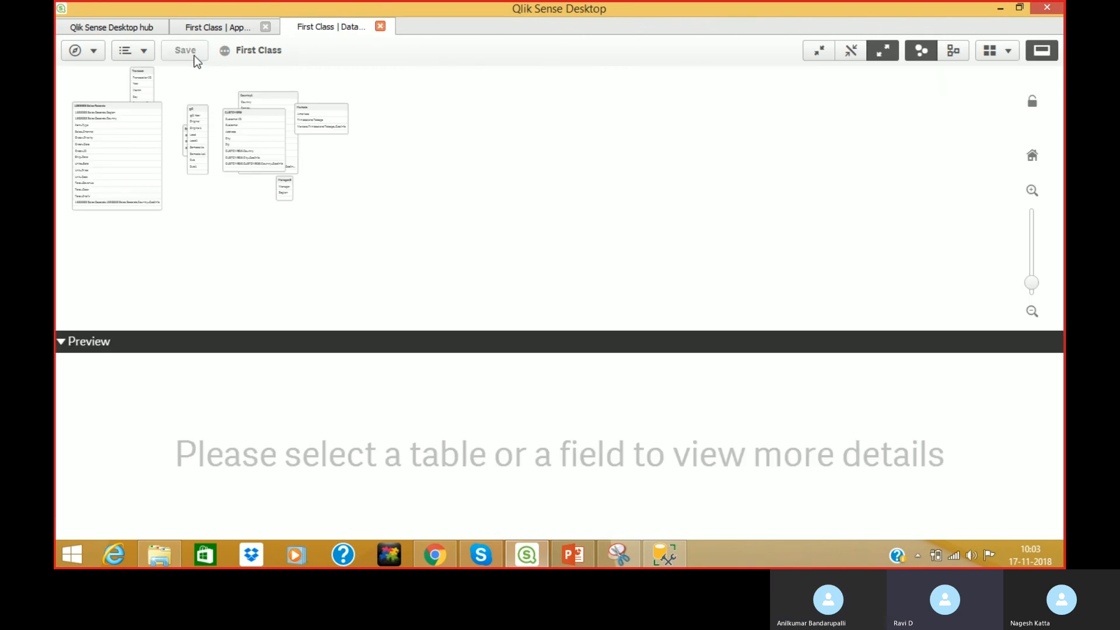
{"action": "left_click", "coordinate": [380, 27]}
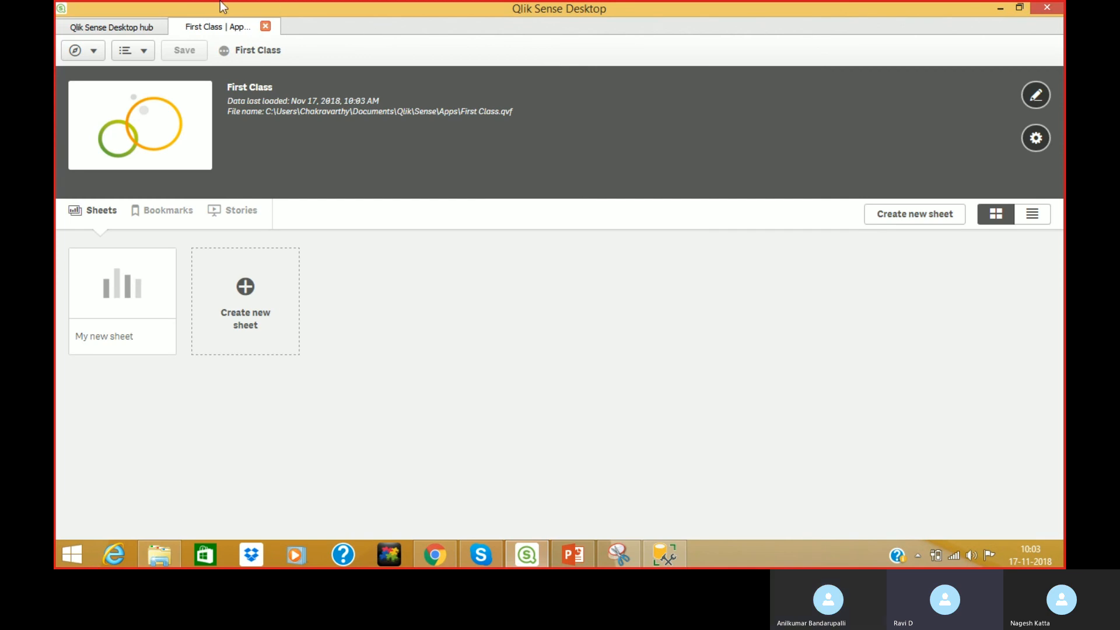
{"action": "left_click", "coordinate": [268, 27]}
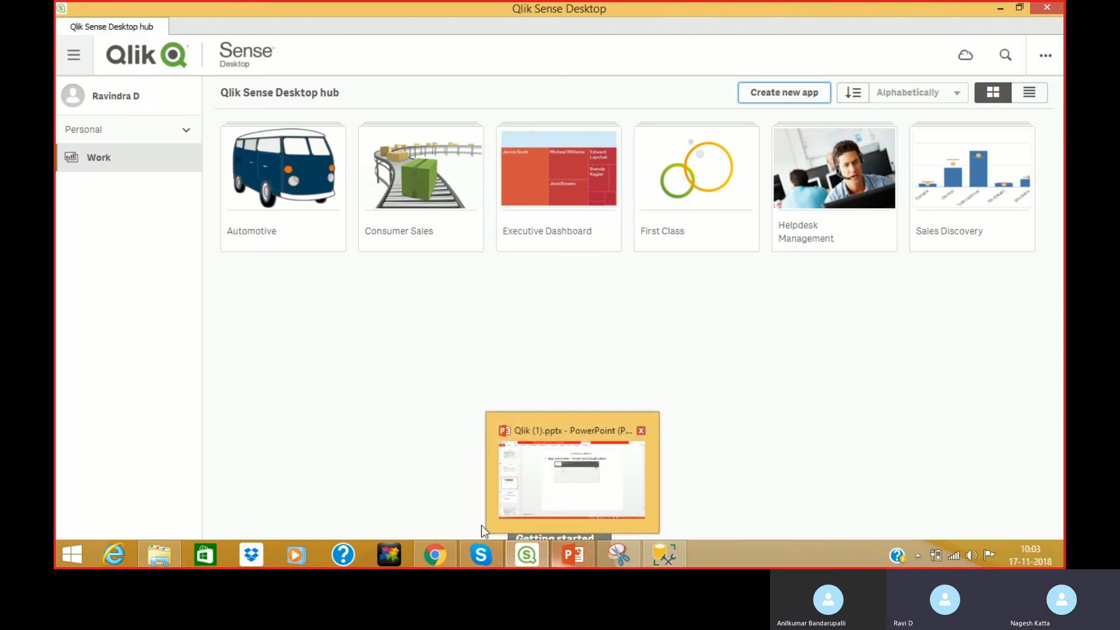
Switch back to the Qlik Training 15/11/2018 Skype group call window.
{"action": "mouse_move", "coordinate": [482, 556]}
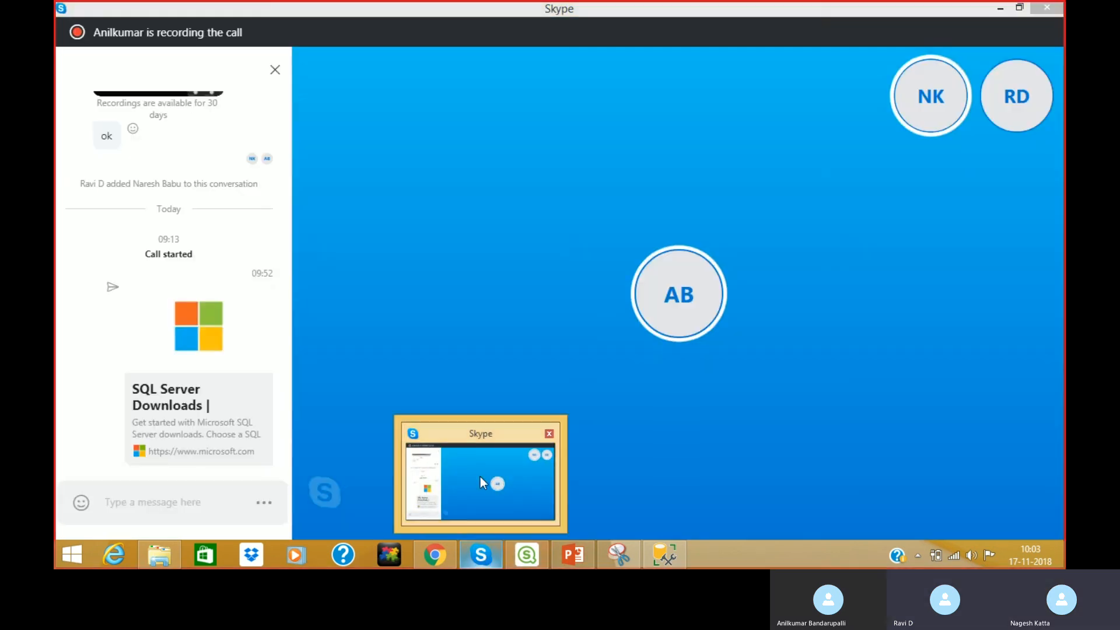
{"action": "left_click", "coordinate": [482, 482]}
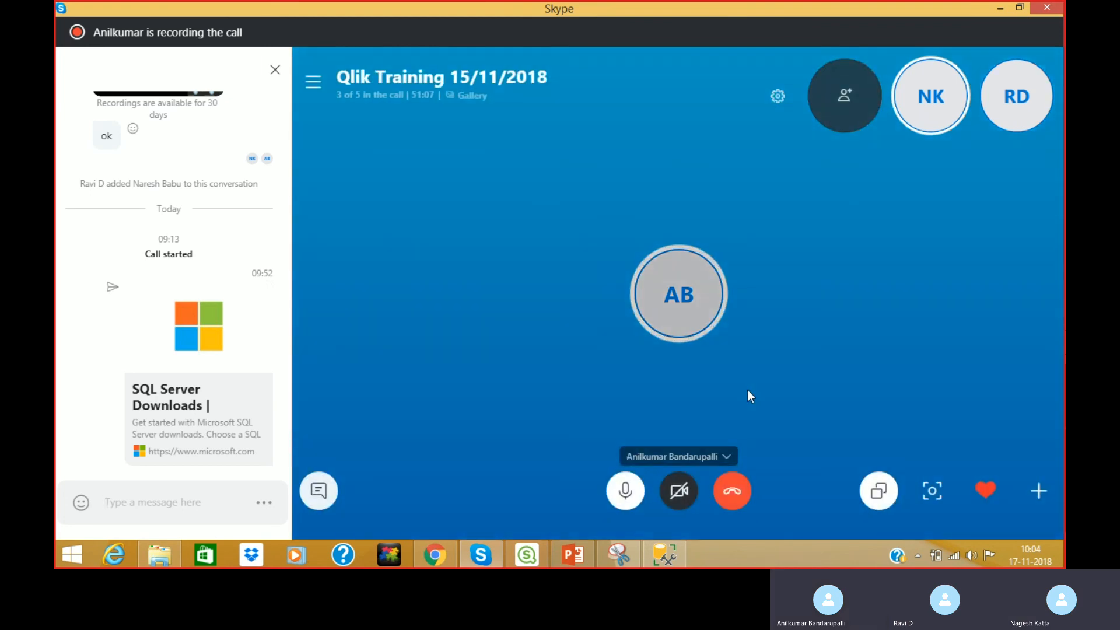
{"action": "mouse_move", "coordinate": [748, 390]}
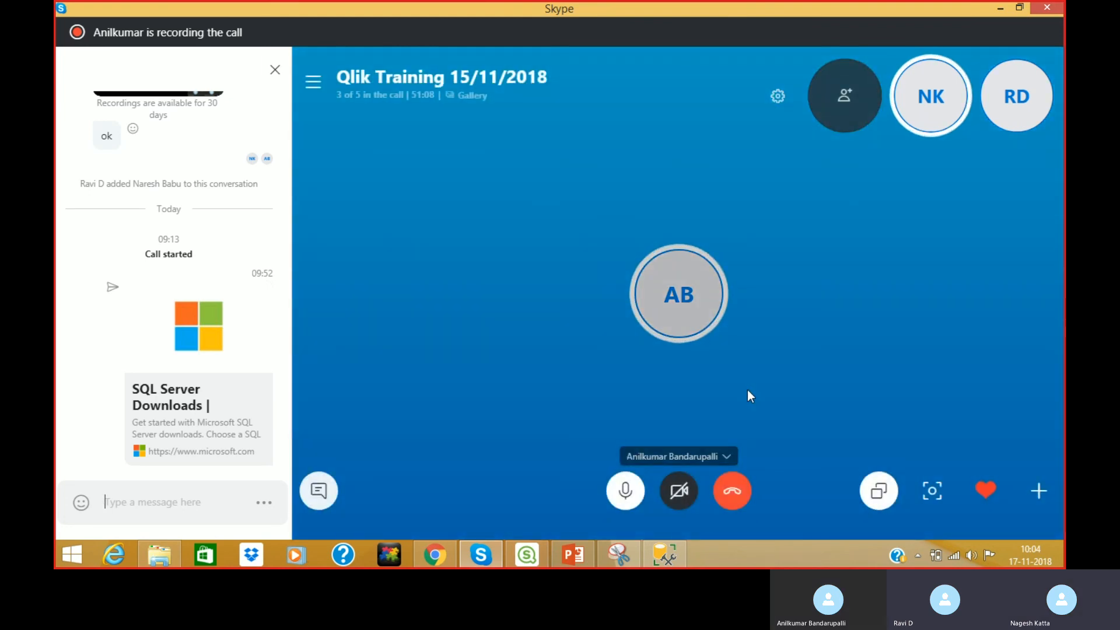